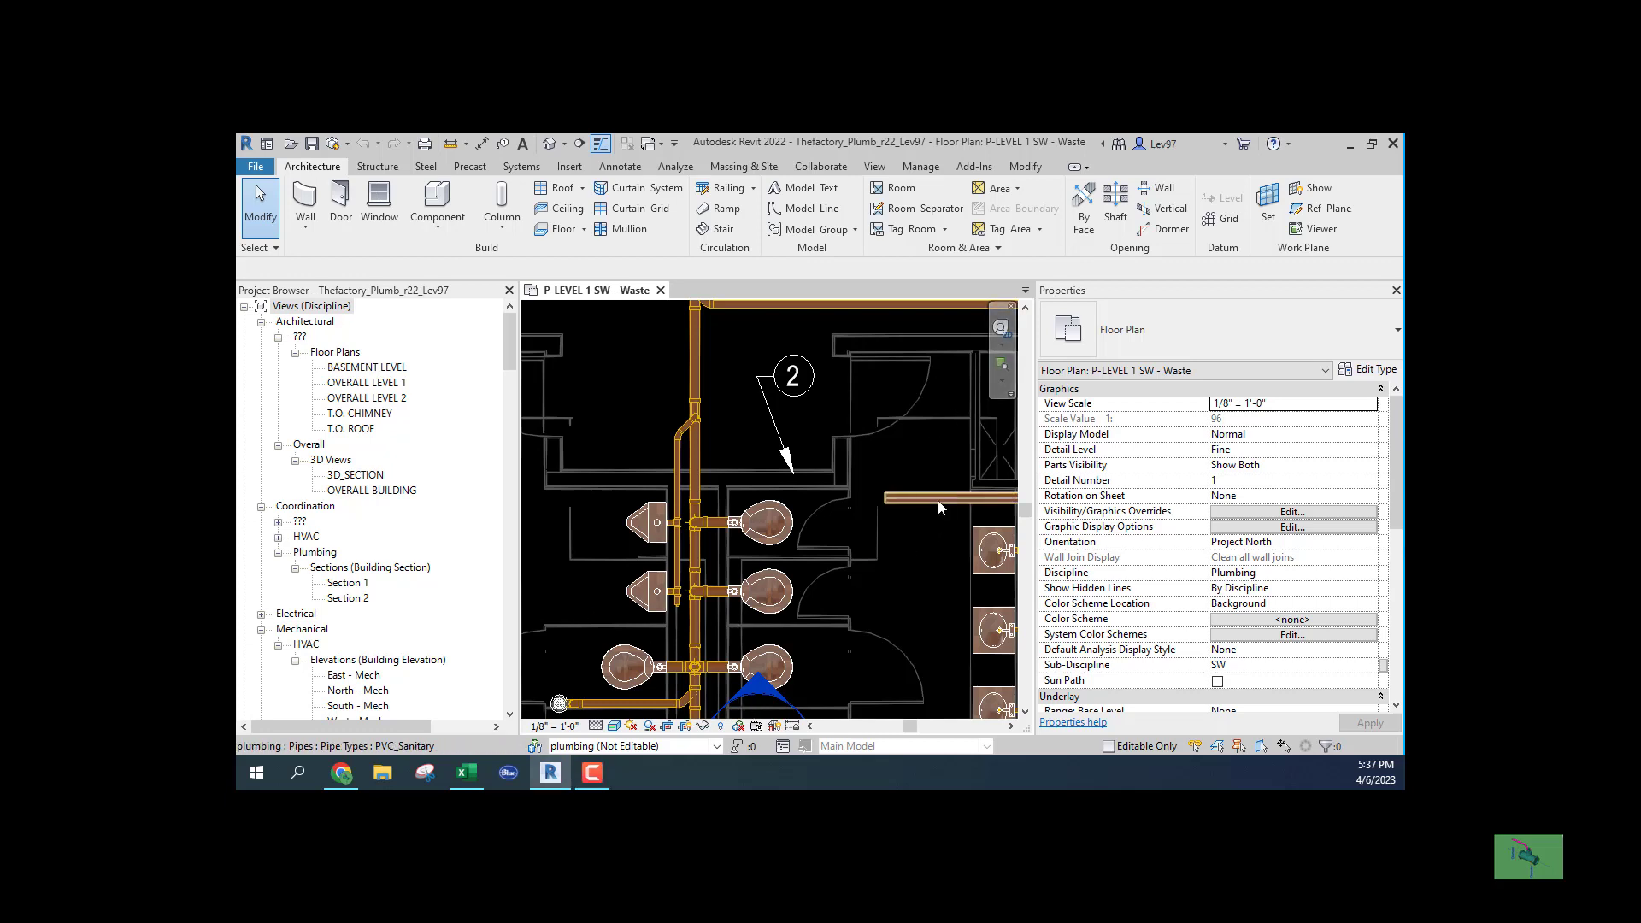
scroll(936, 509, down, 1)
scroll(926, 511, down, 1)
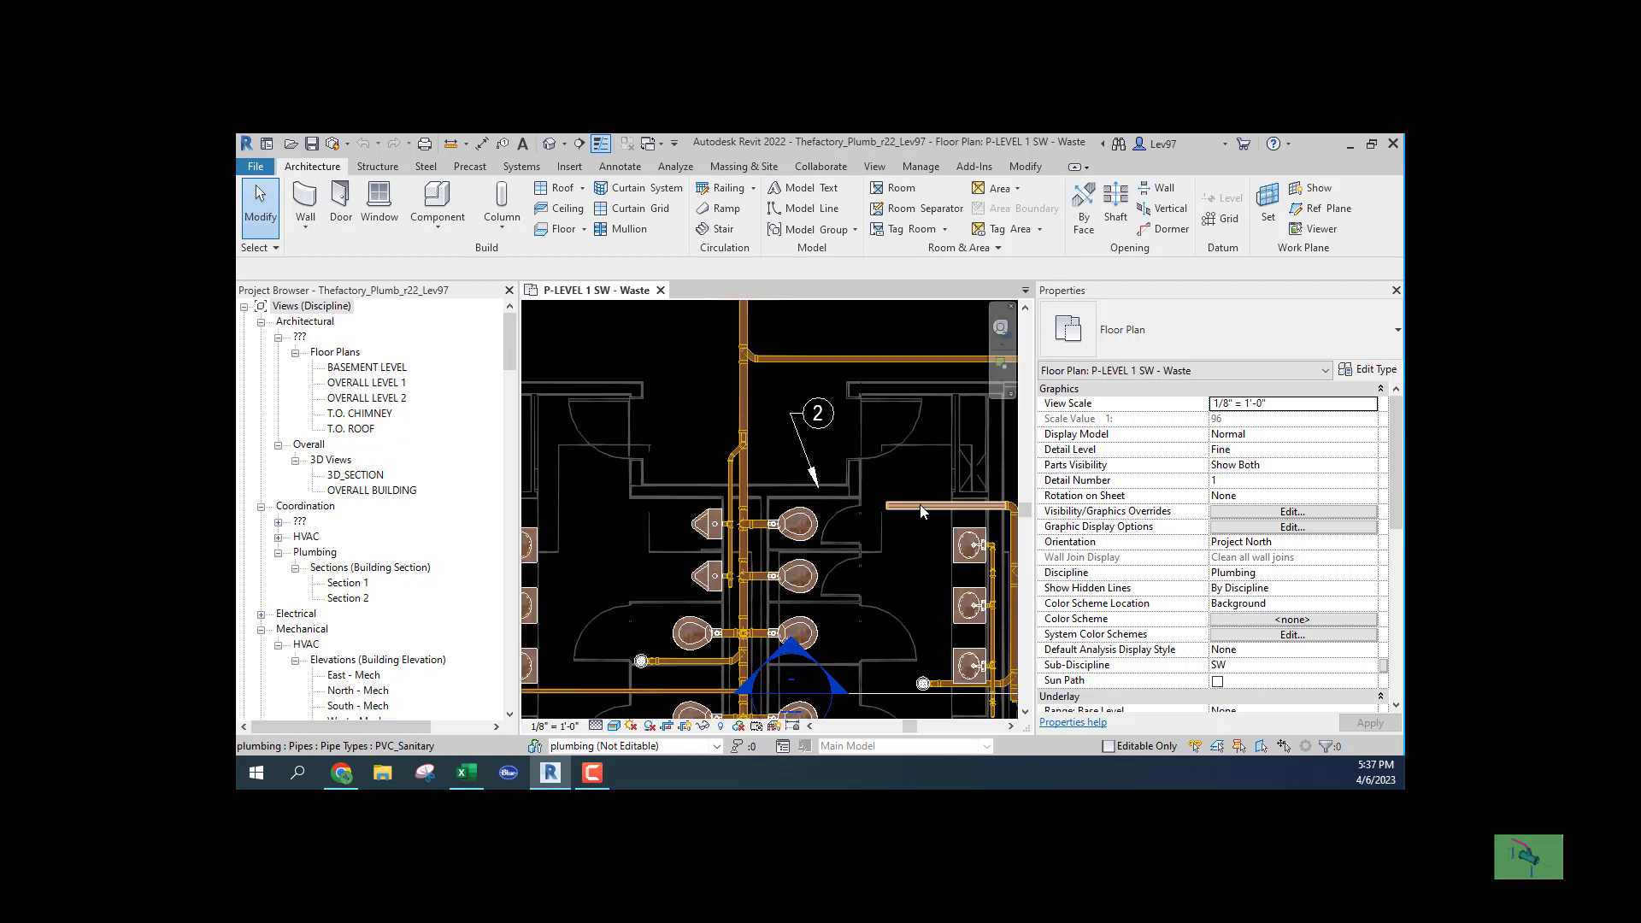
Inspect the horizontal sanitary pipe and the number 2 note tag
click(907, 530)
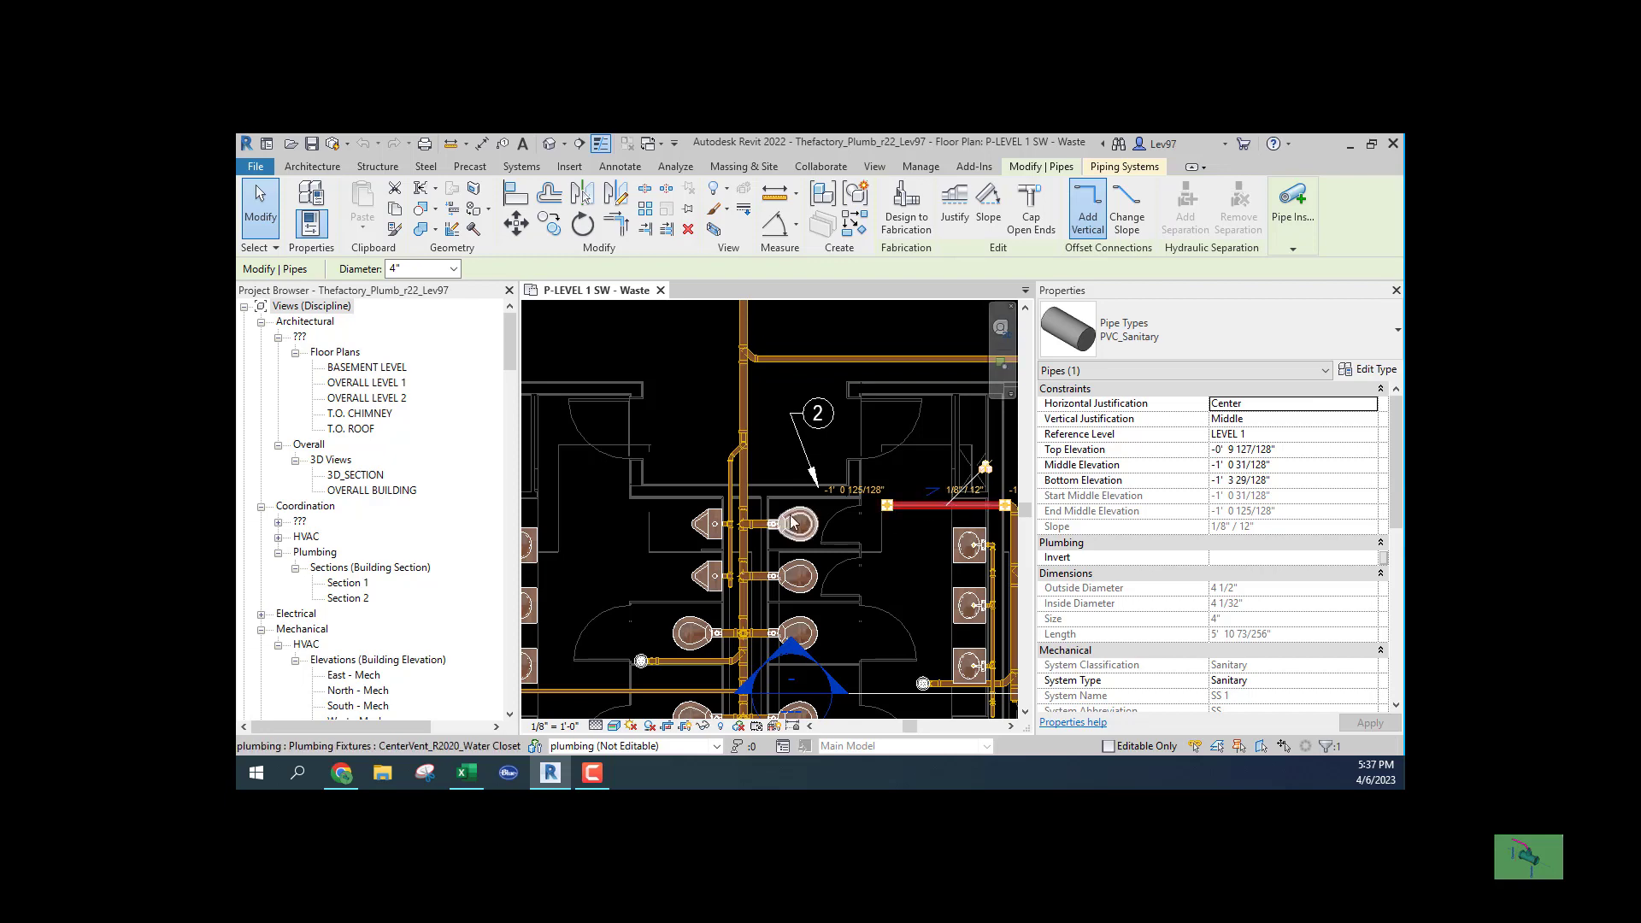
click(894, 530)
middle_drag(900, 528, 773, 562)
scroll(774, 562, up, 2)
scroll(764, 590, up, 2)
click(716, 471)
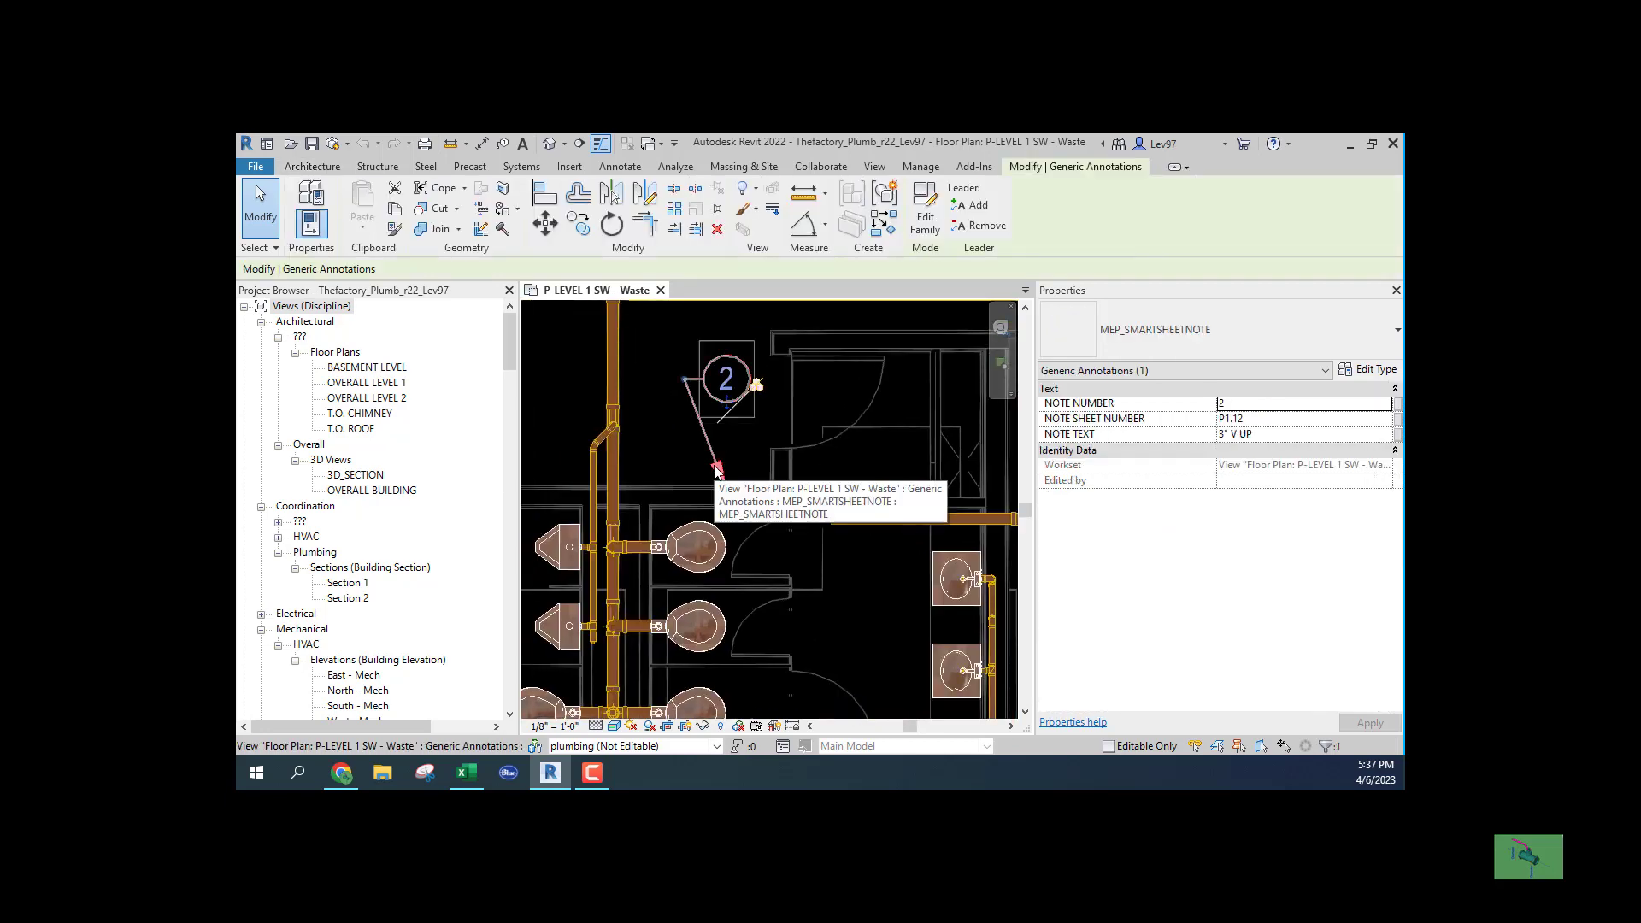
click(875, 537)
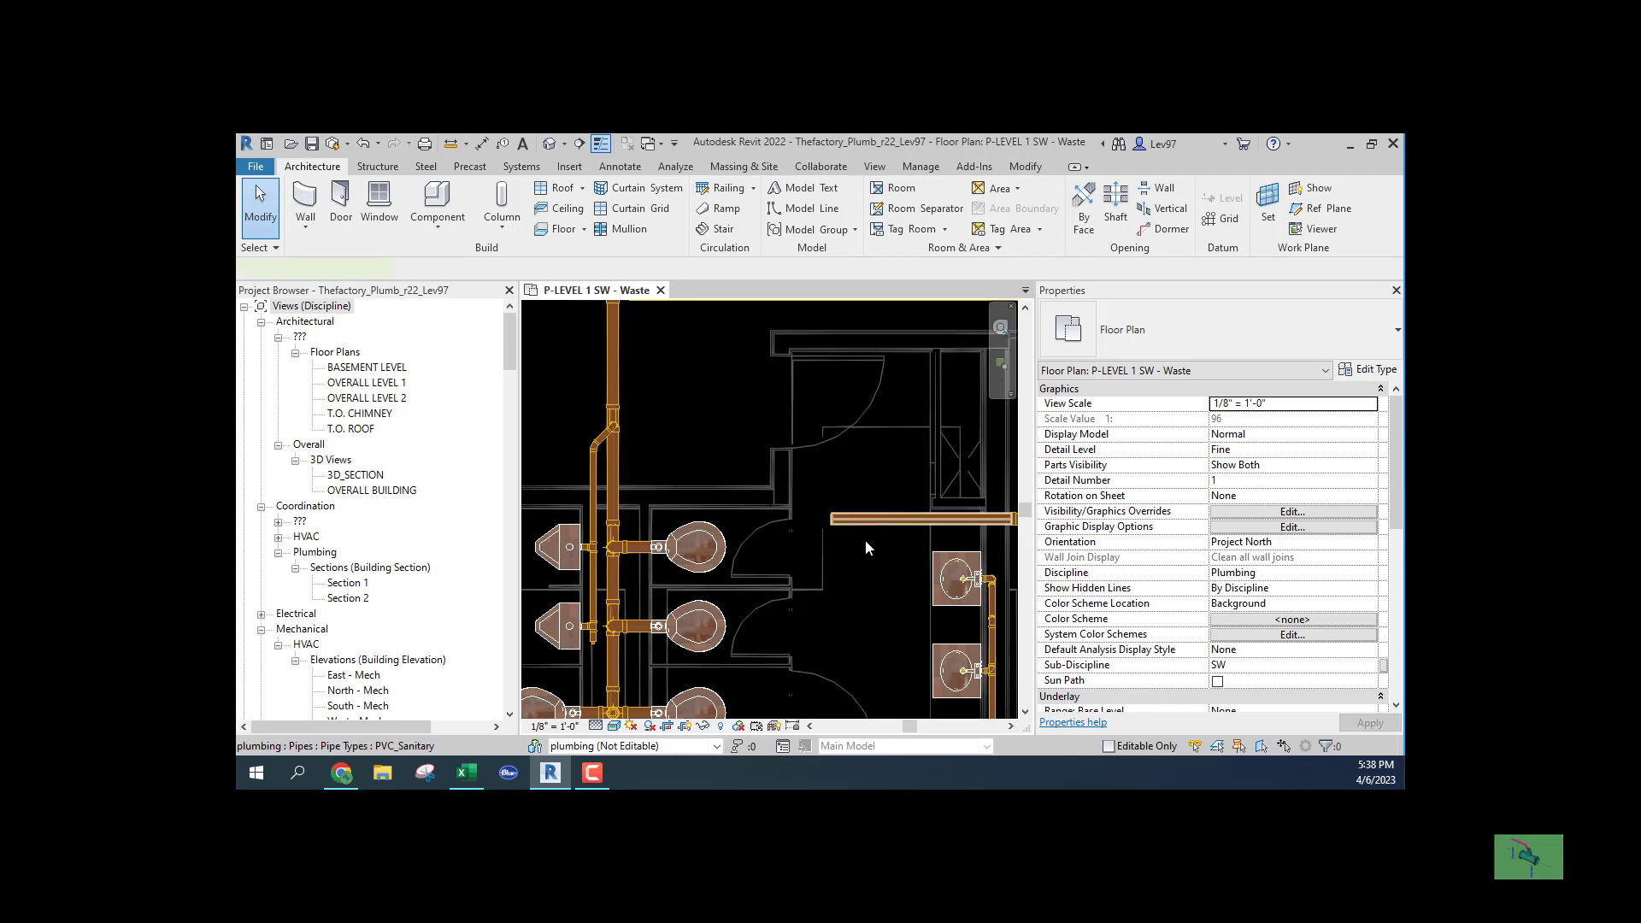
Draw a sloped 45° branch from the 4-inch pipe's open end toward the vertical main
click(872, 557)
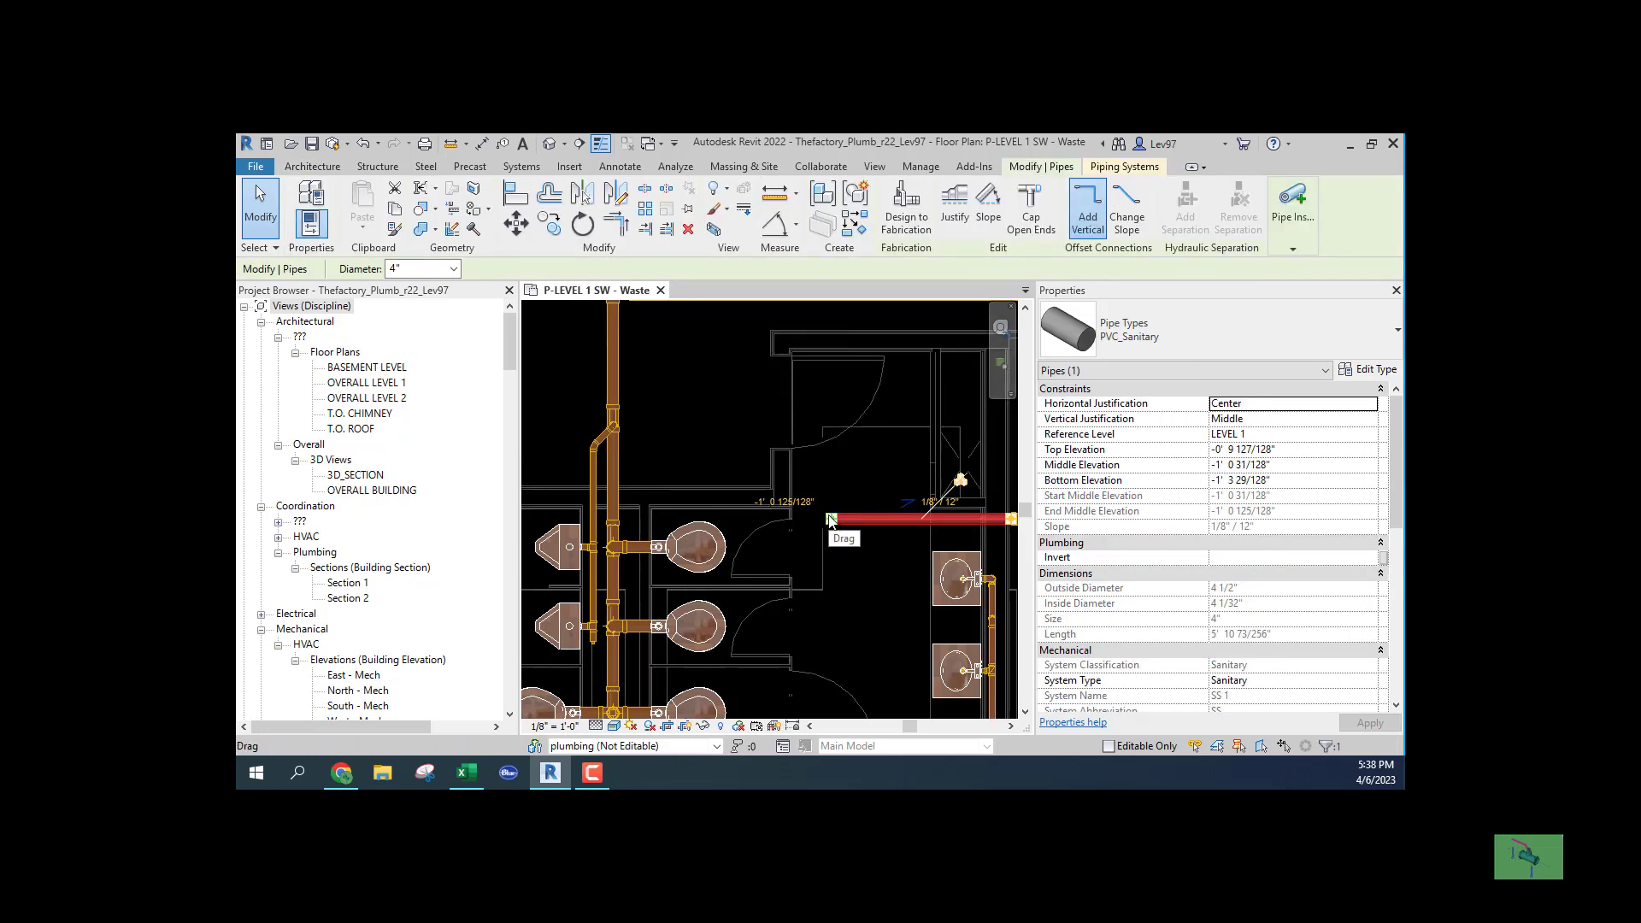
right_click(832, 519)
click(881, 332)
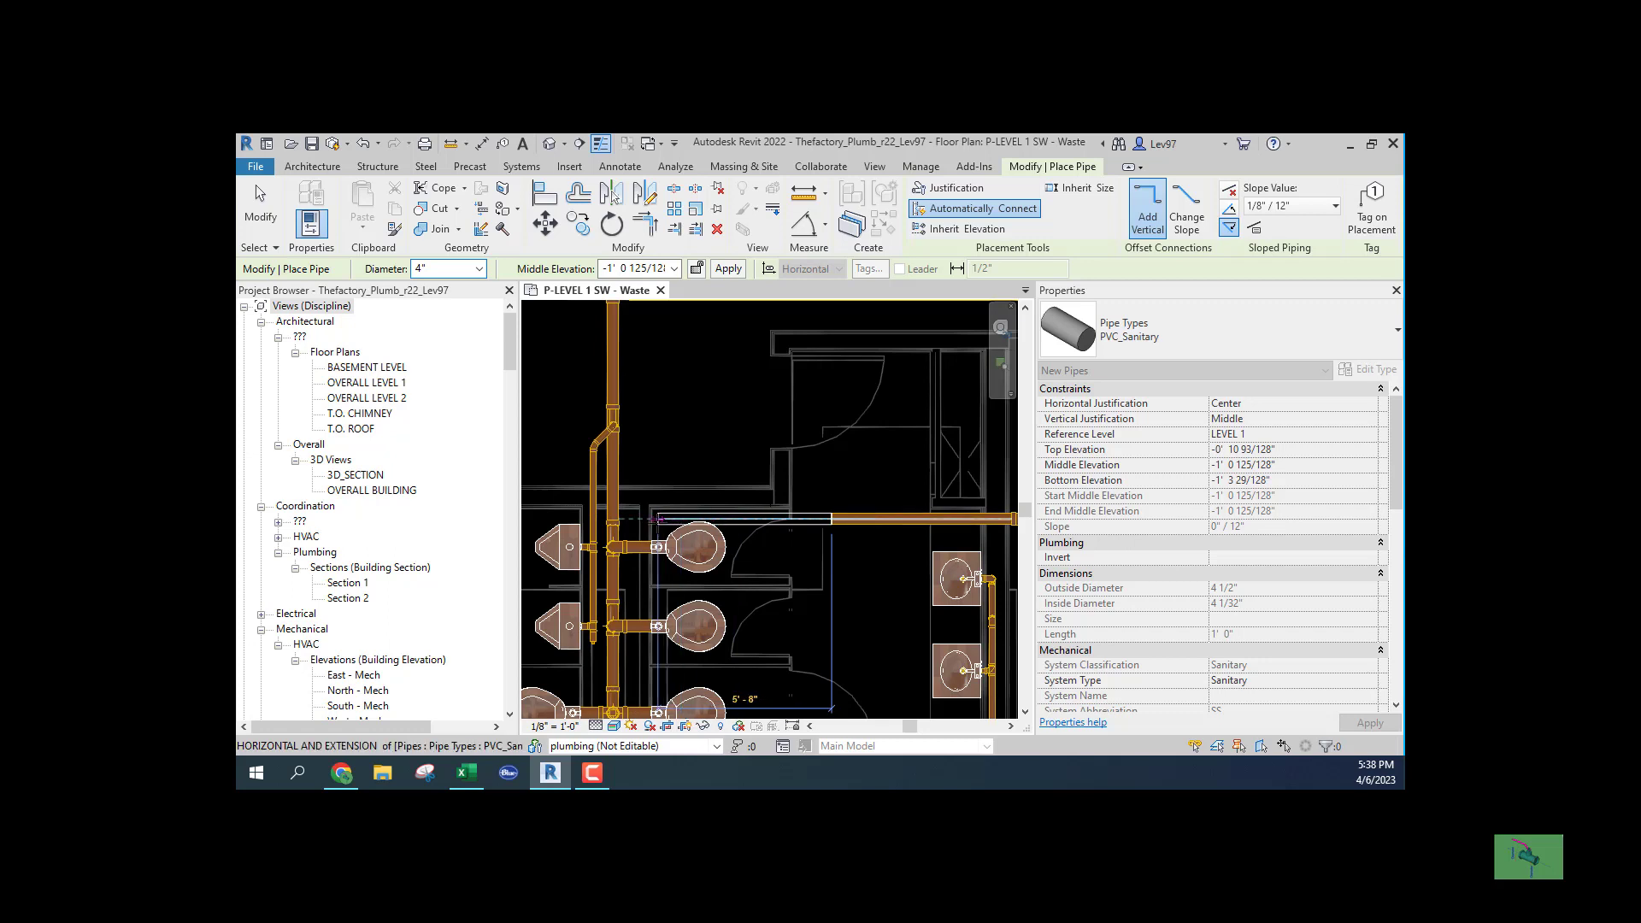
click(656, 519)
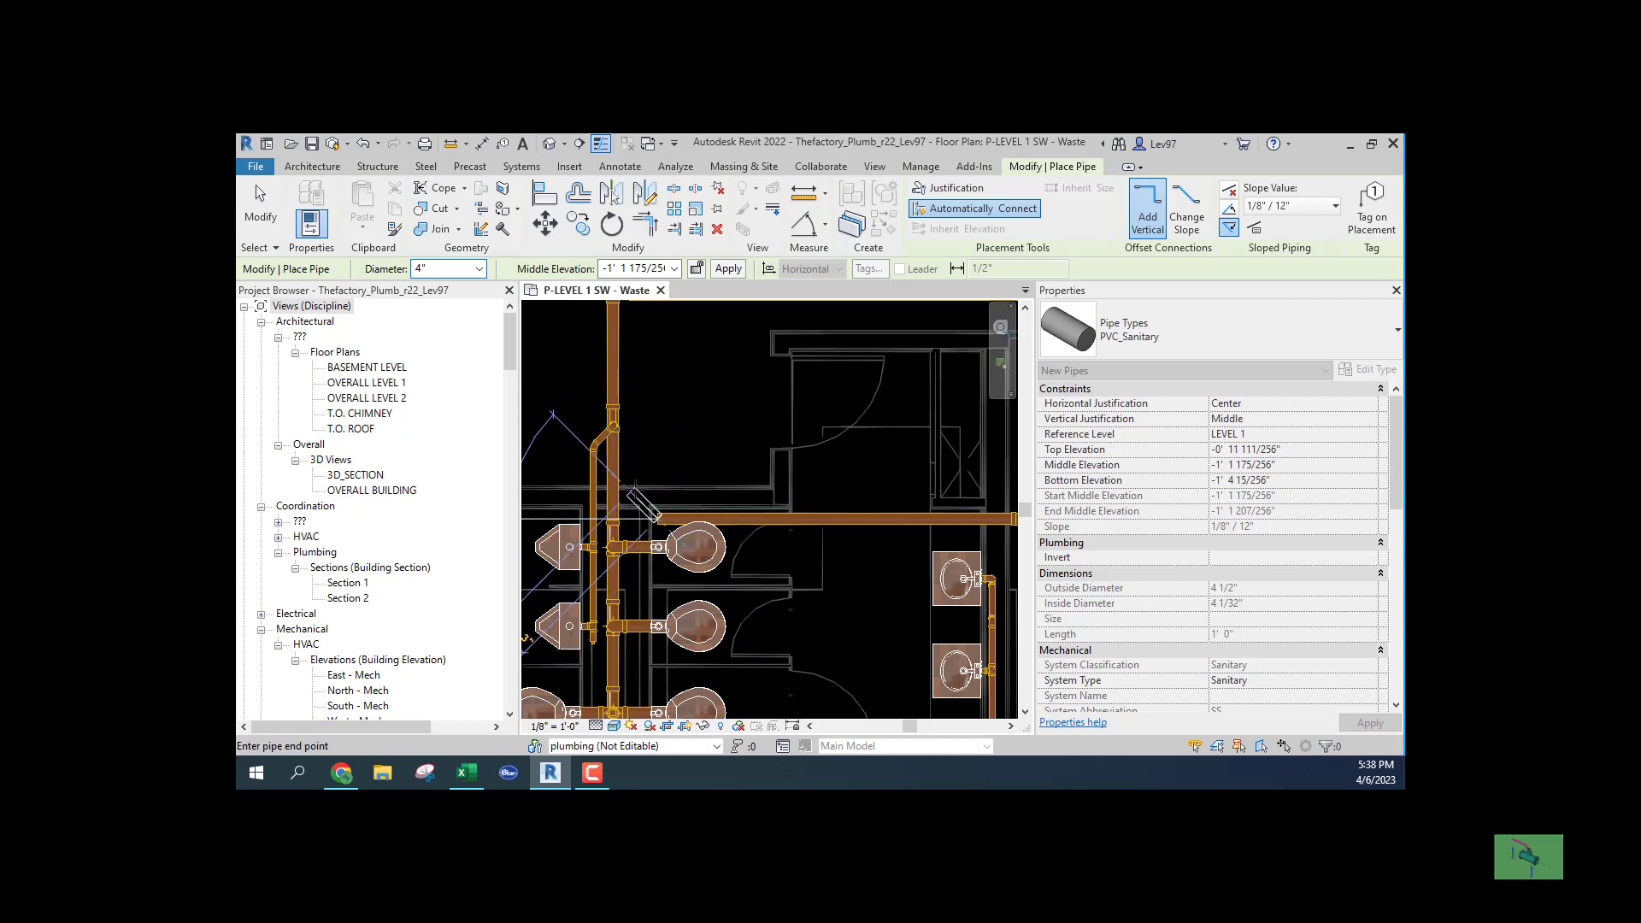
middle_drag(551, 413, 744, 460)
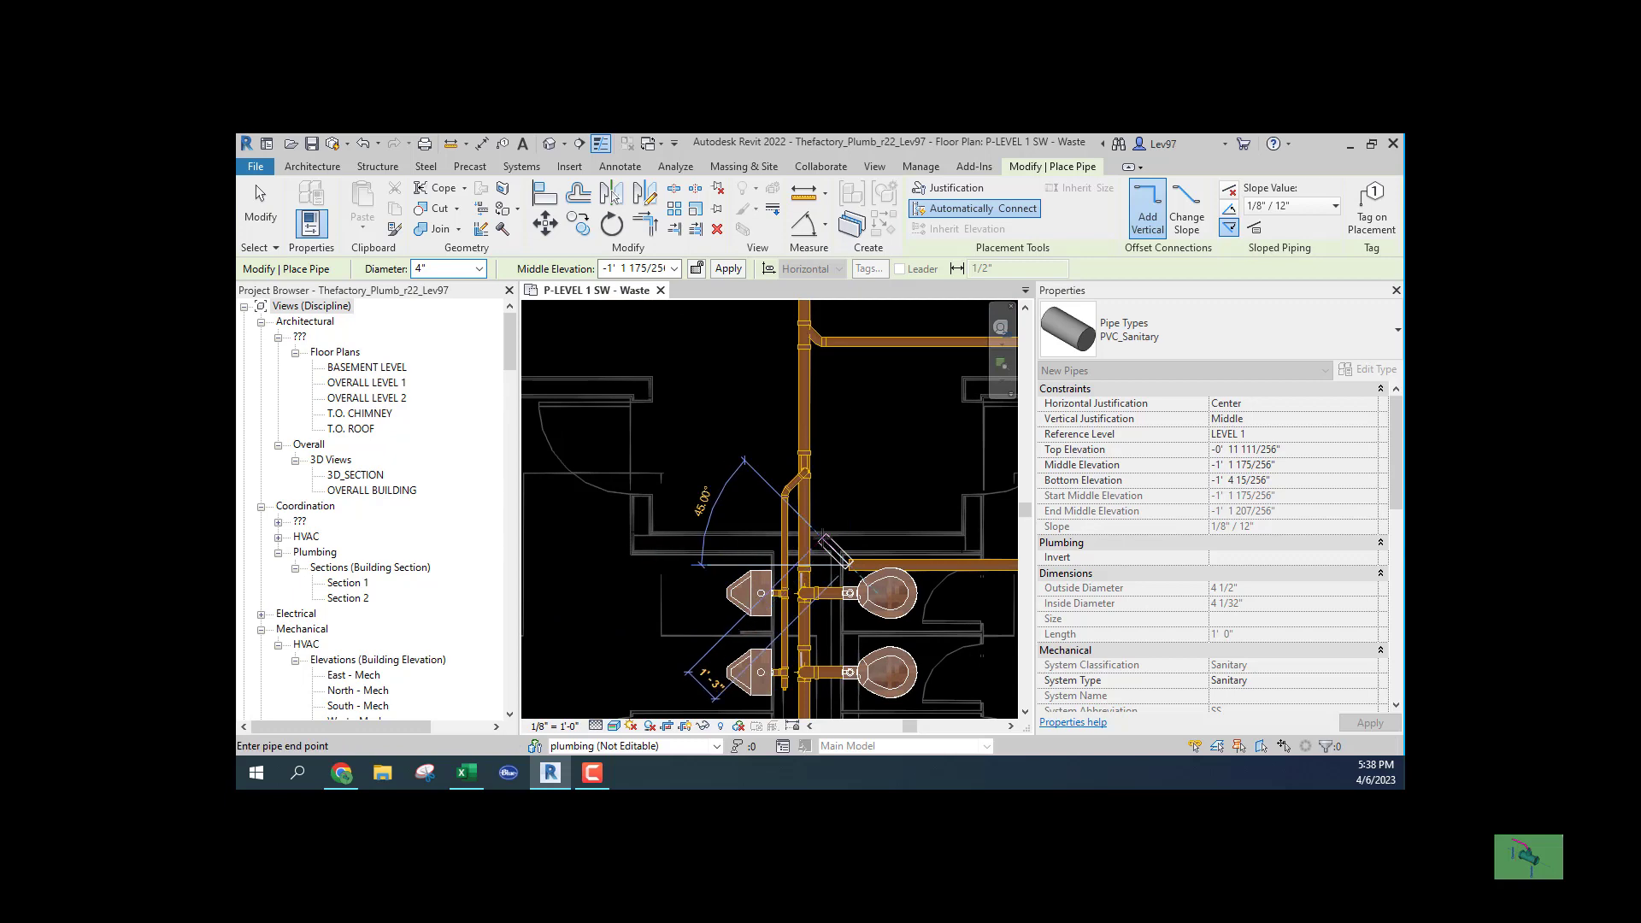
click(823, 538)
key(Escape)
key(Escape)
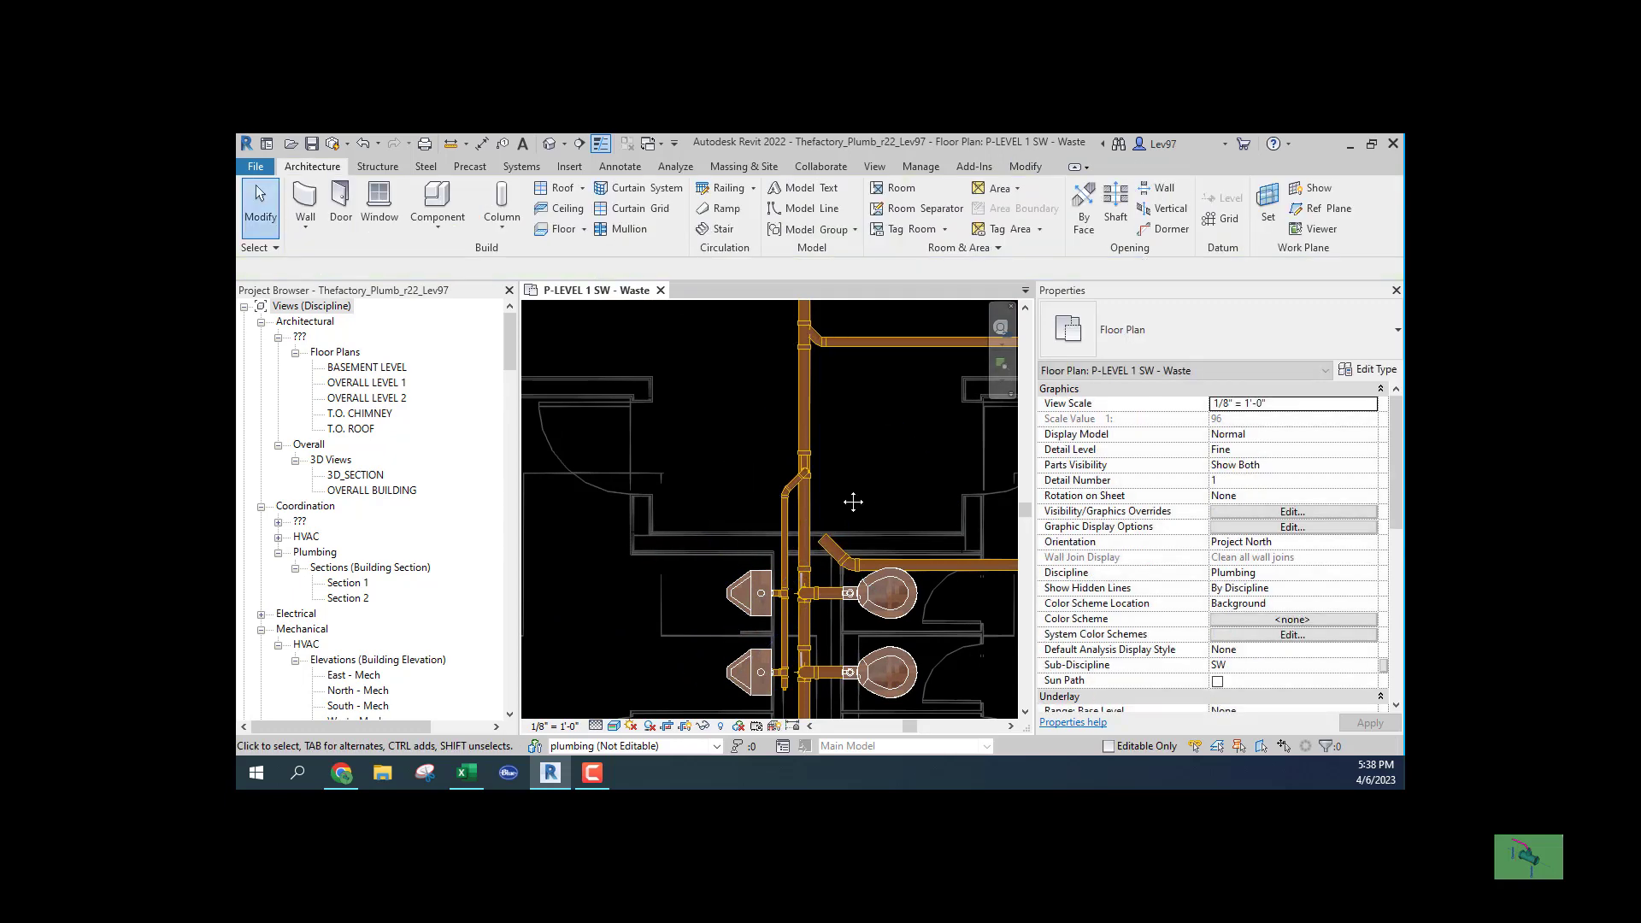
middle_drag(836, 495, 710, 469)
scroll(708, 471, down, 2)
scroll(748, 624, down, 1)
scroll(748, 573, up, 2)
scroll(769, 551, up, 2)
scroll(791, 536, up, 1)
click(790, 532)
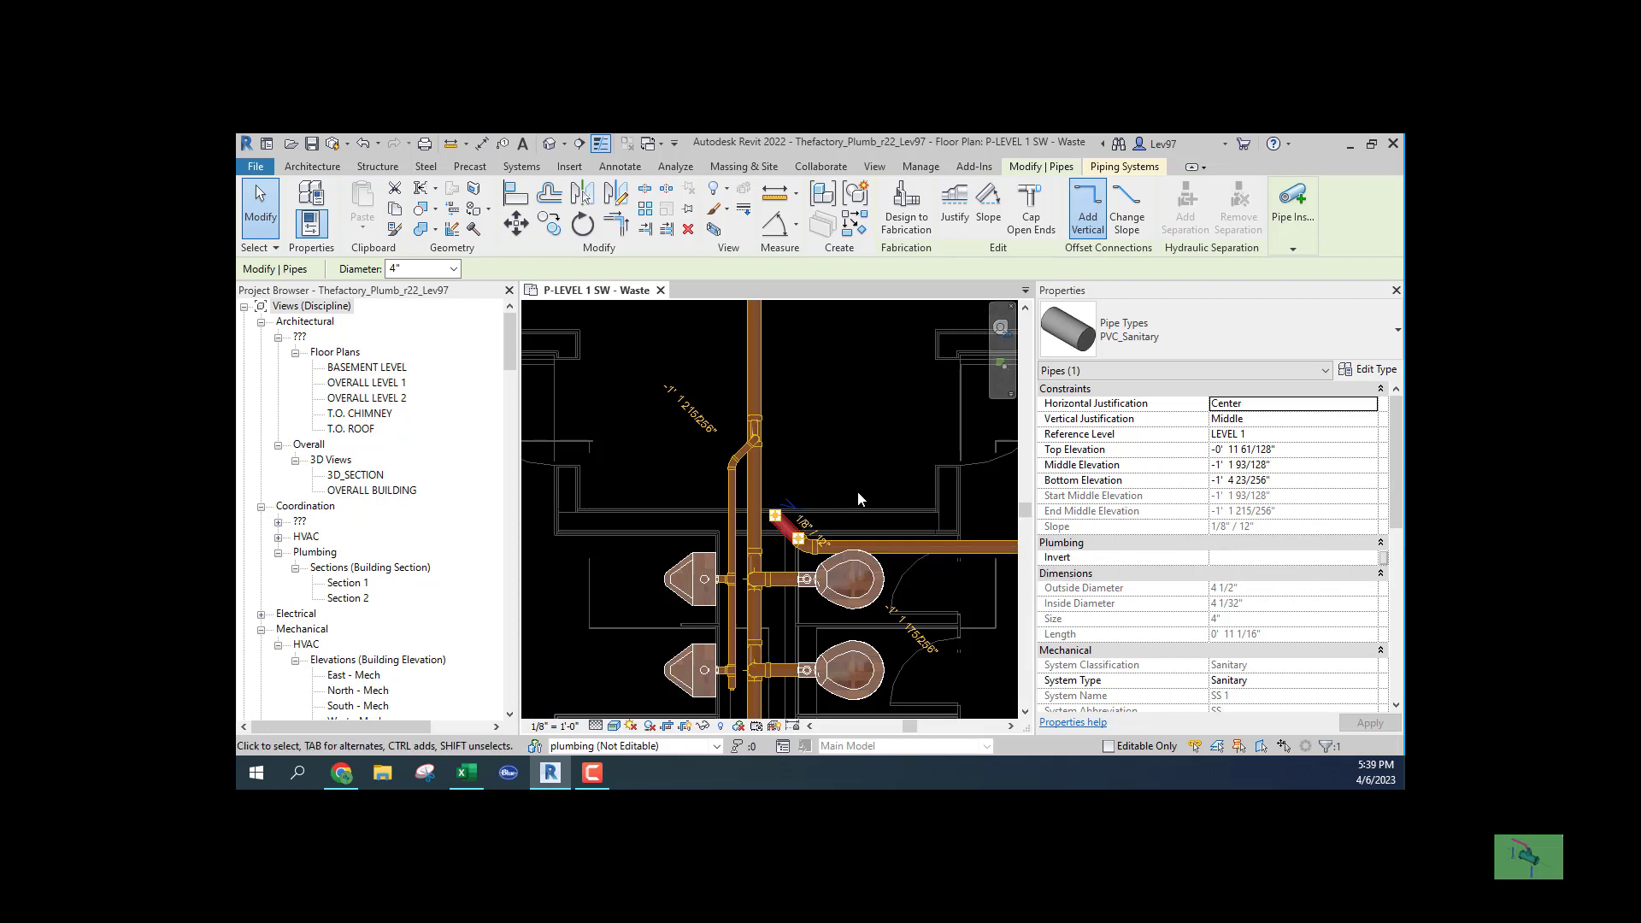
click(752, 474)
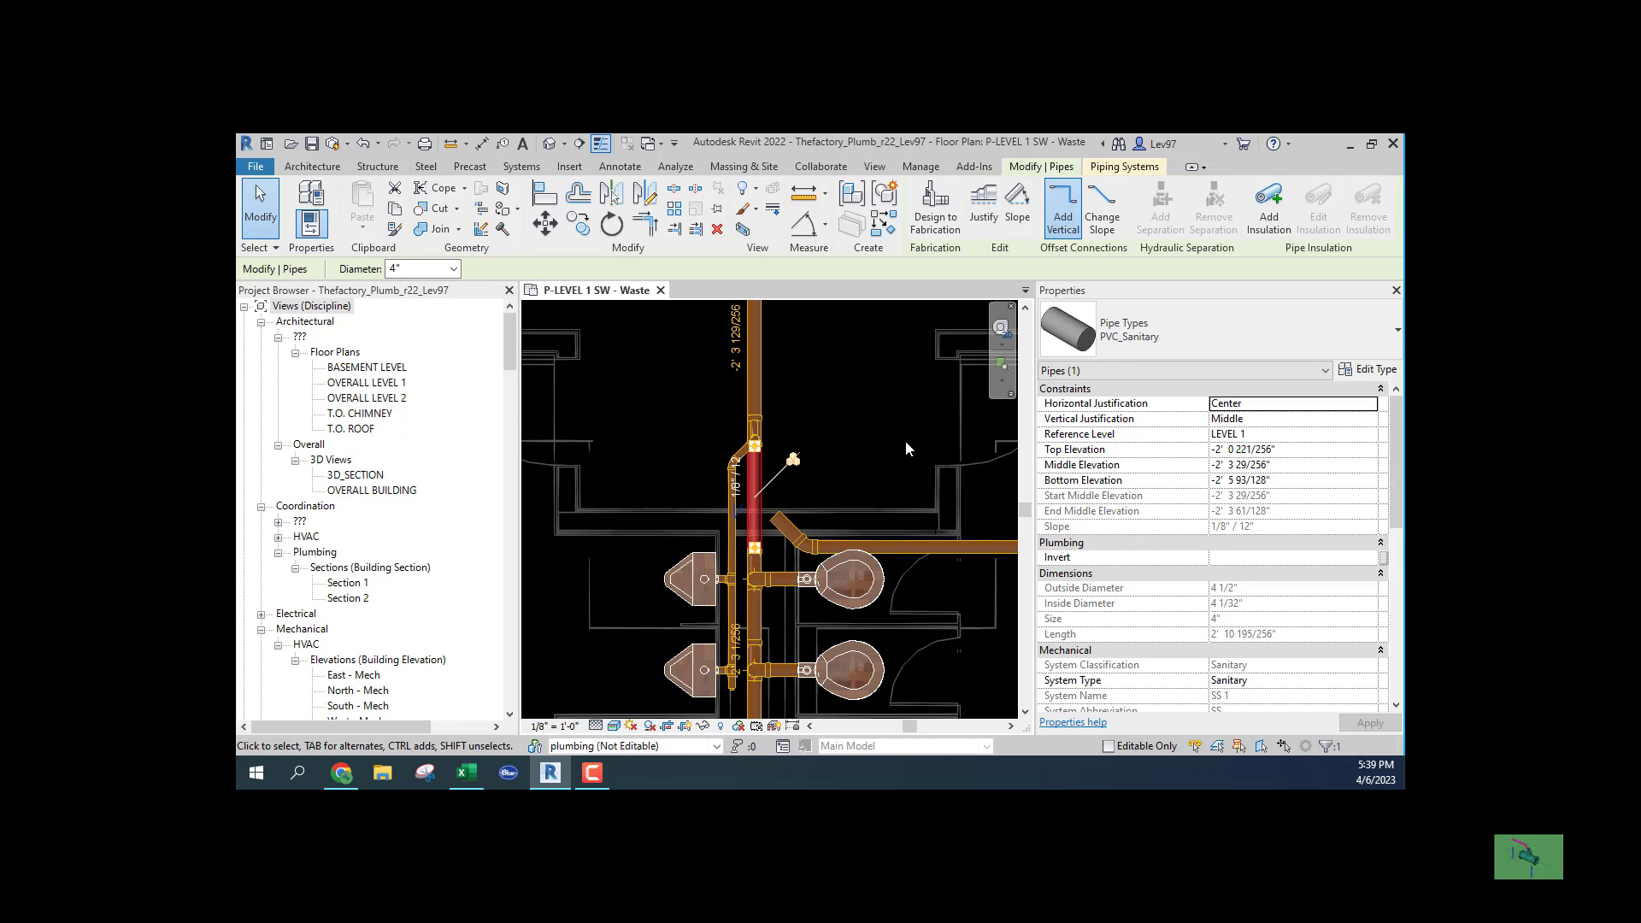
scroll(882, 449, down, 1)
scroll(834, 462, up, 1)
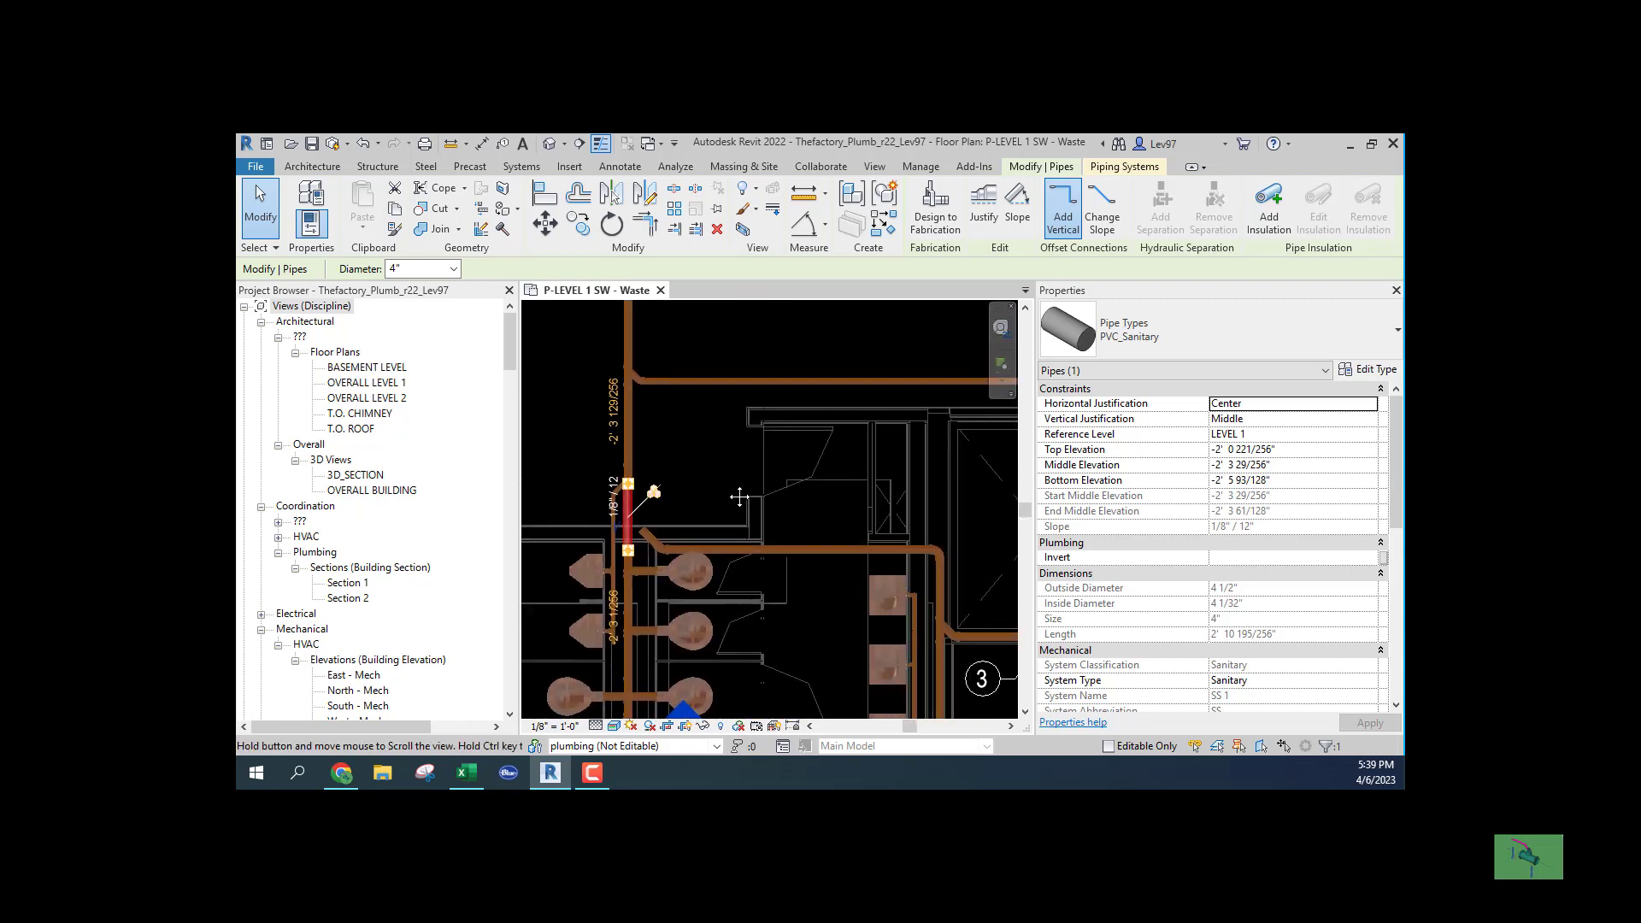
scroll(797, 501, down, 1)
scroll(799, 501, up, 1)
scroll(821, 507, up, 1)
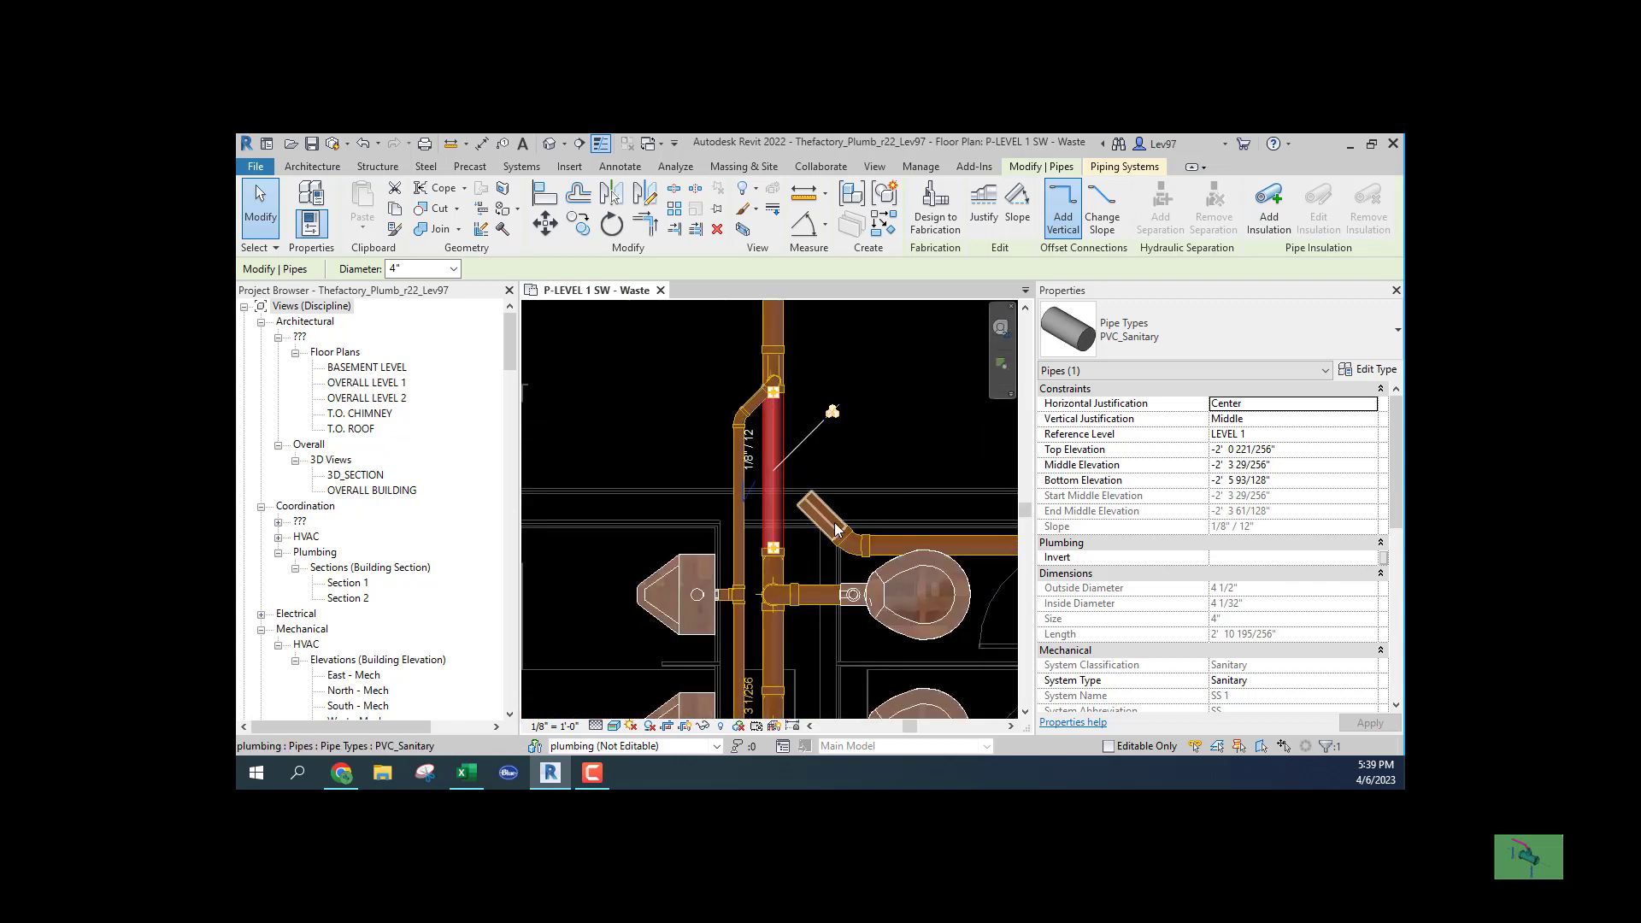
click(810, 519)
scroll(806, 511, up, 1)
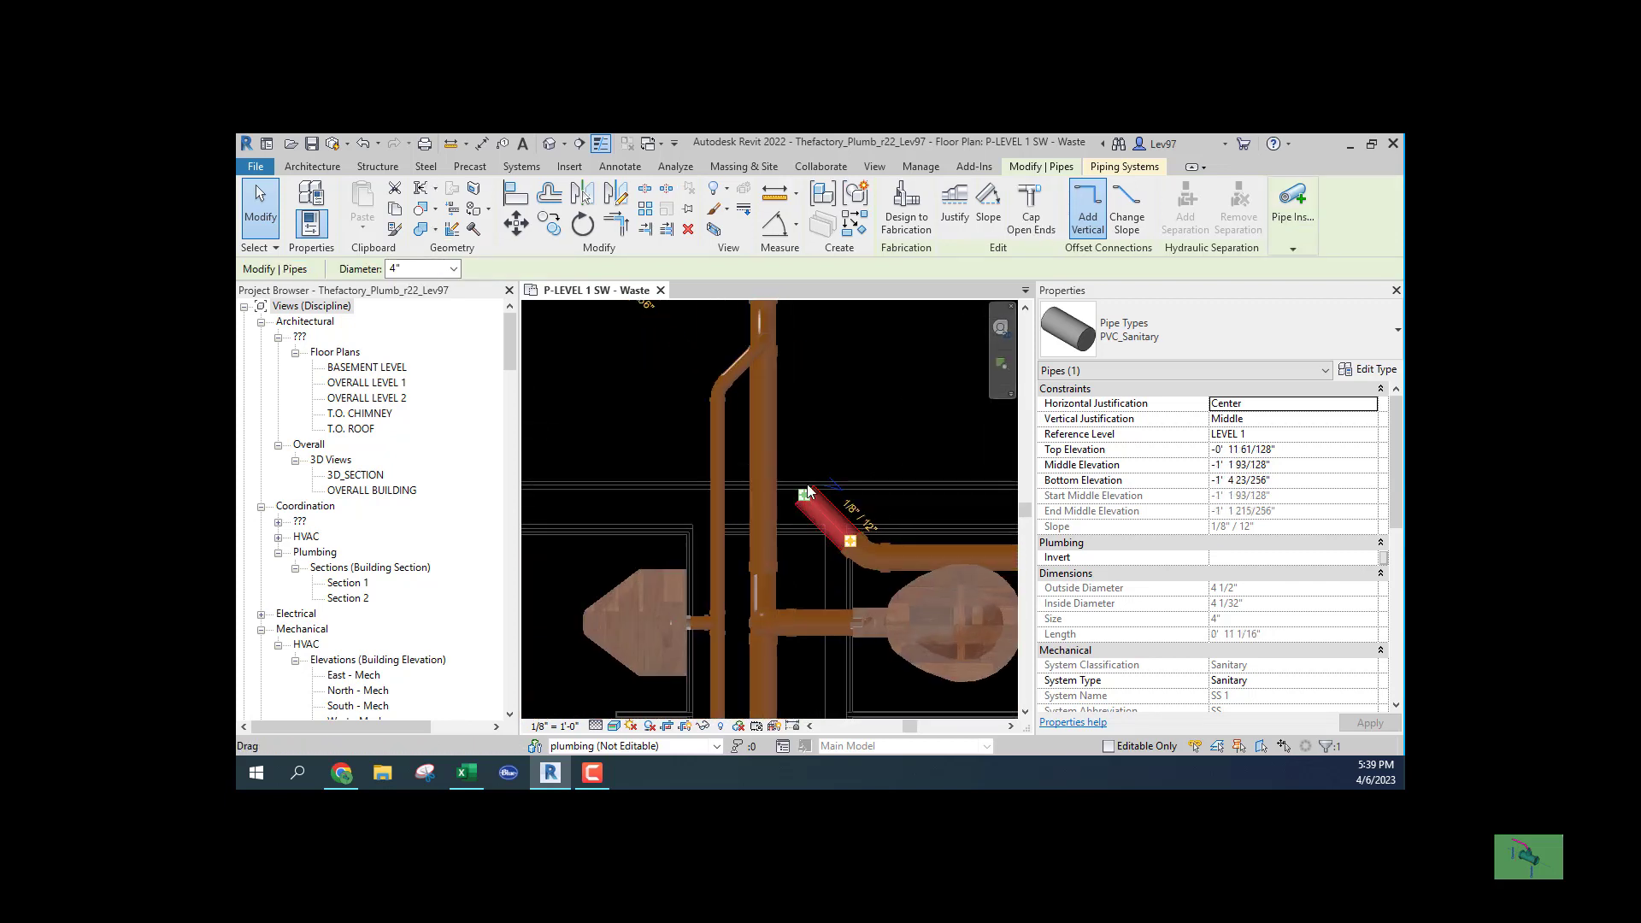
scroll(811, 503, up, 1)
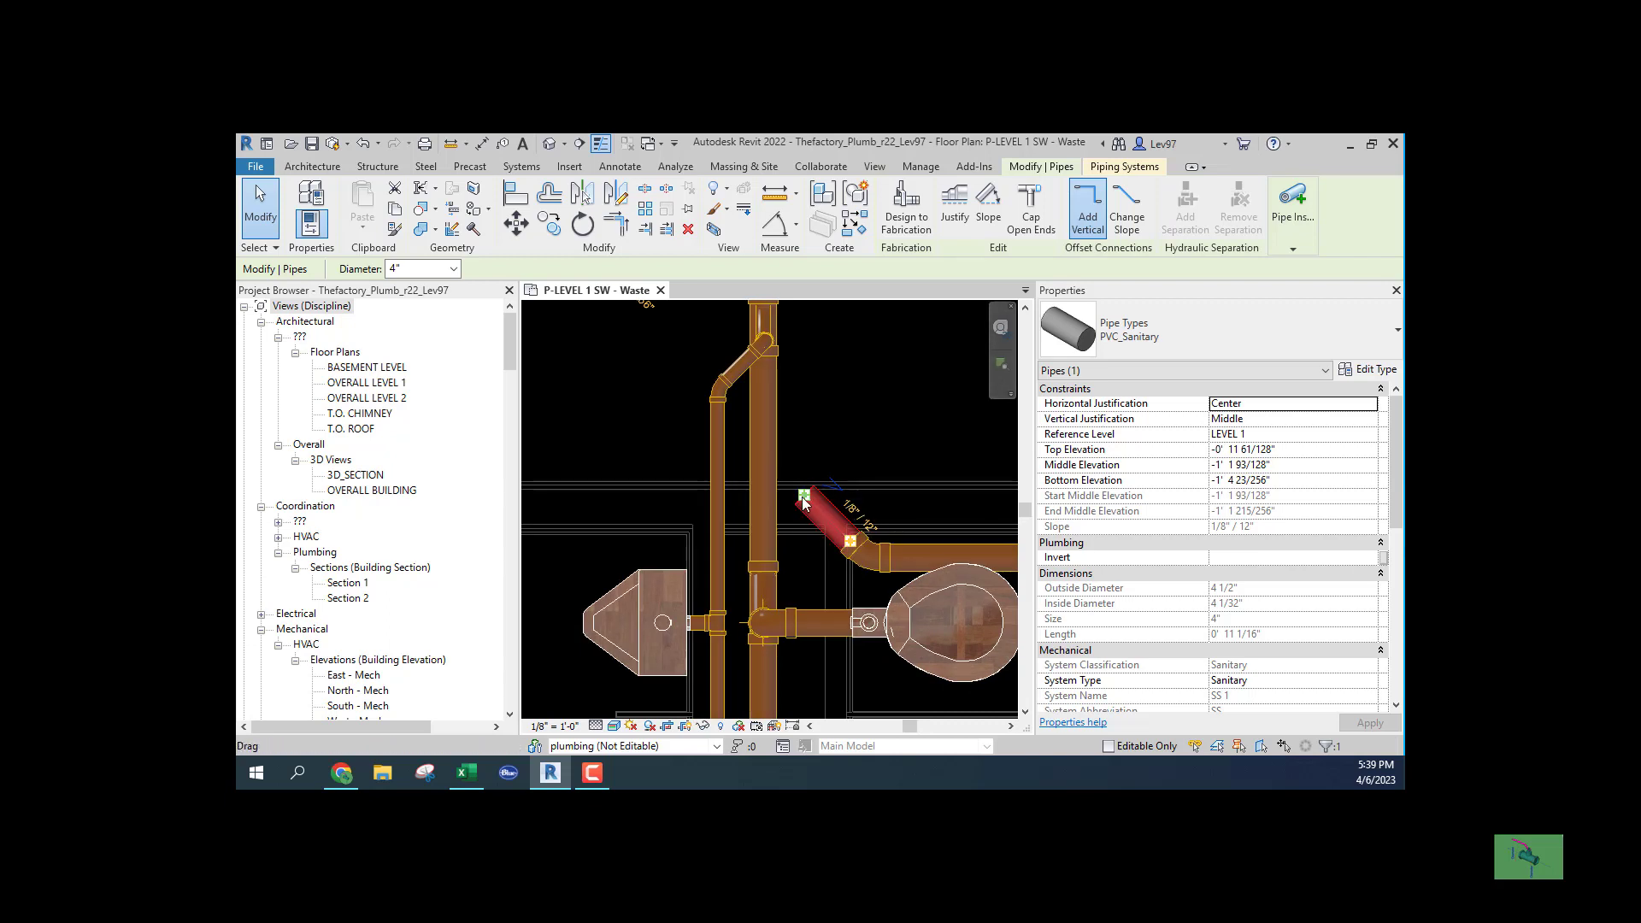
right_click(807, 496)
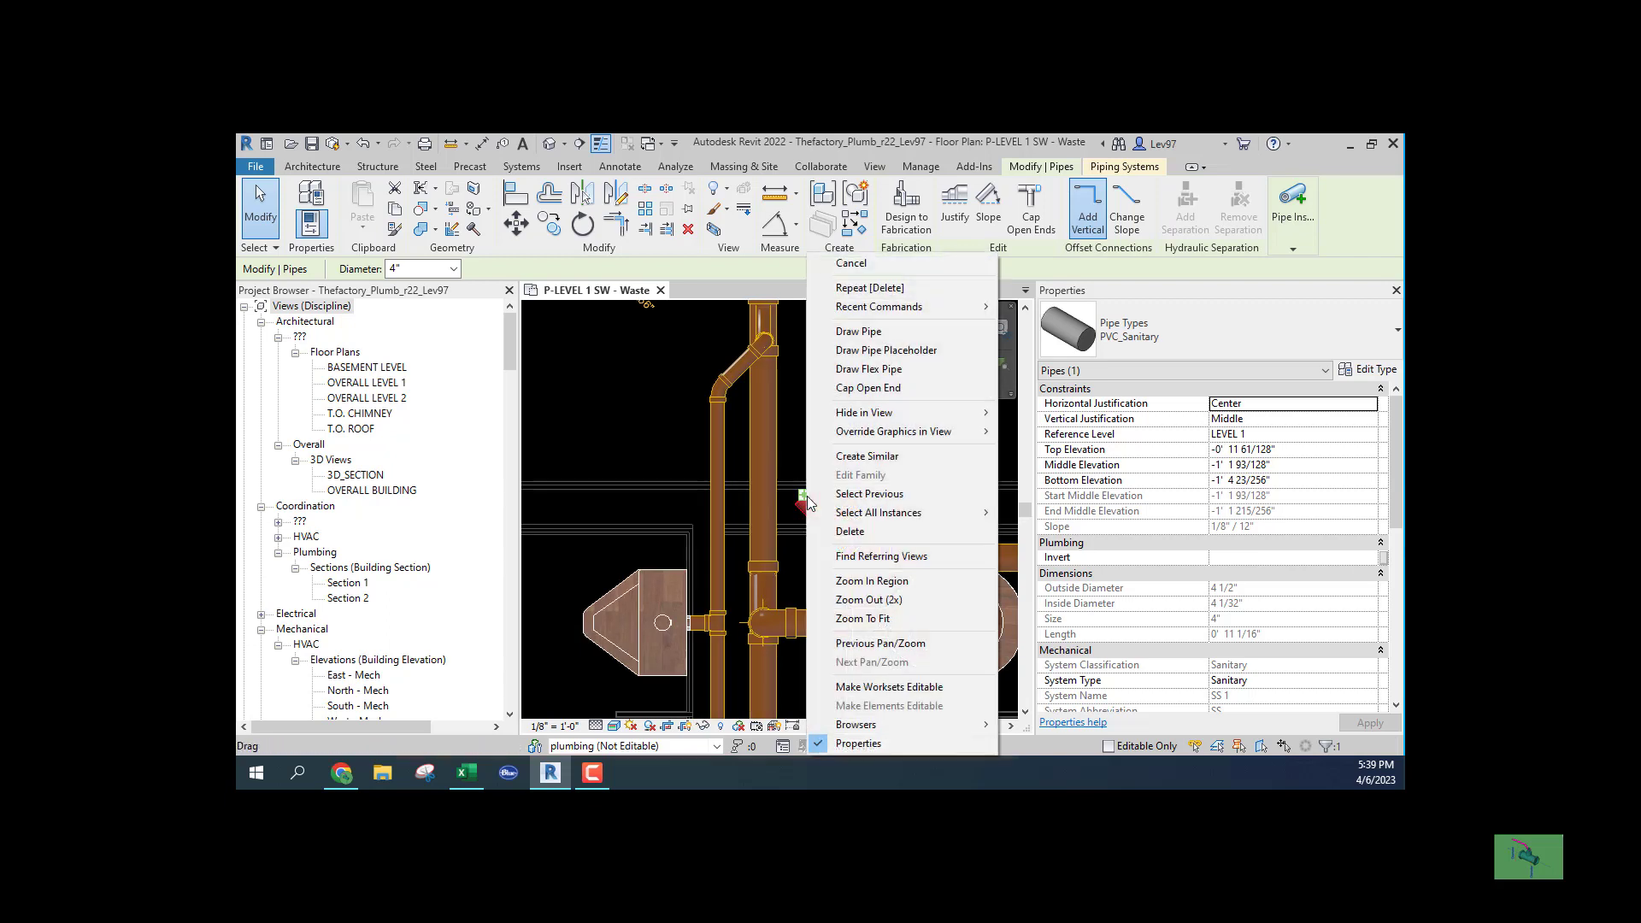
Continue the diagonal branch and connect its end into the vertical sanitary main
click(856, 329)
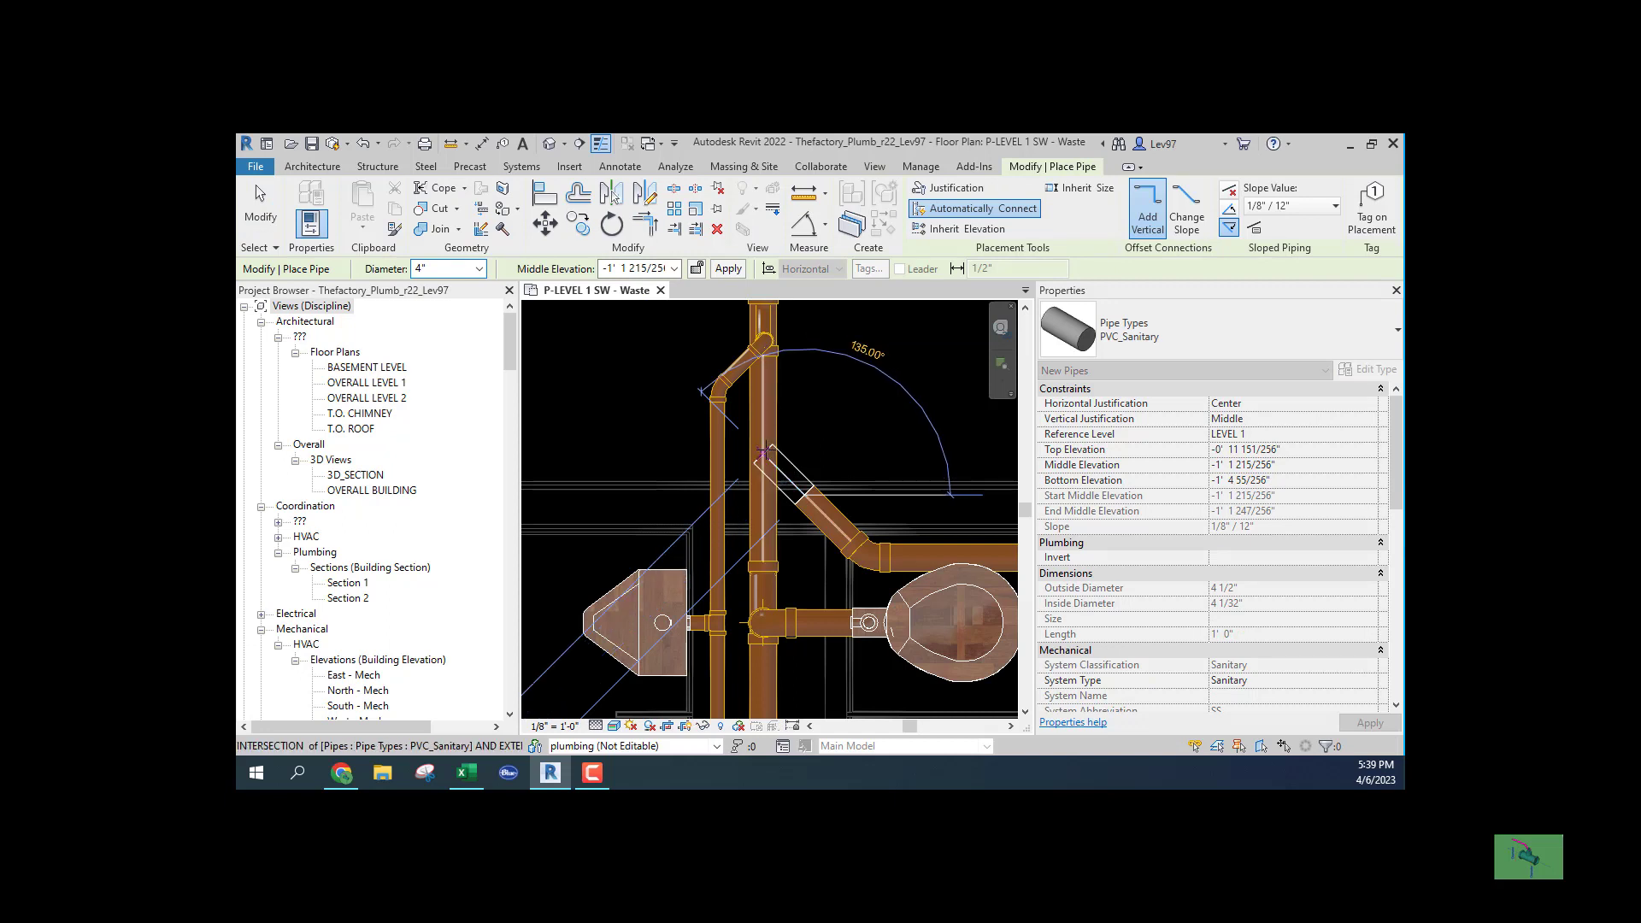
click(765, 452)
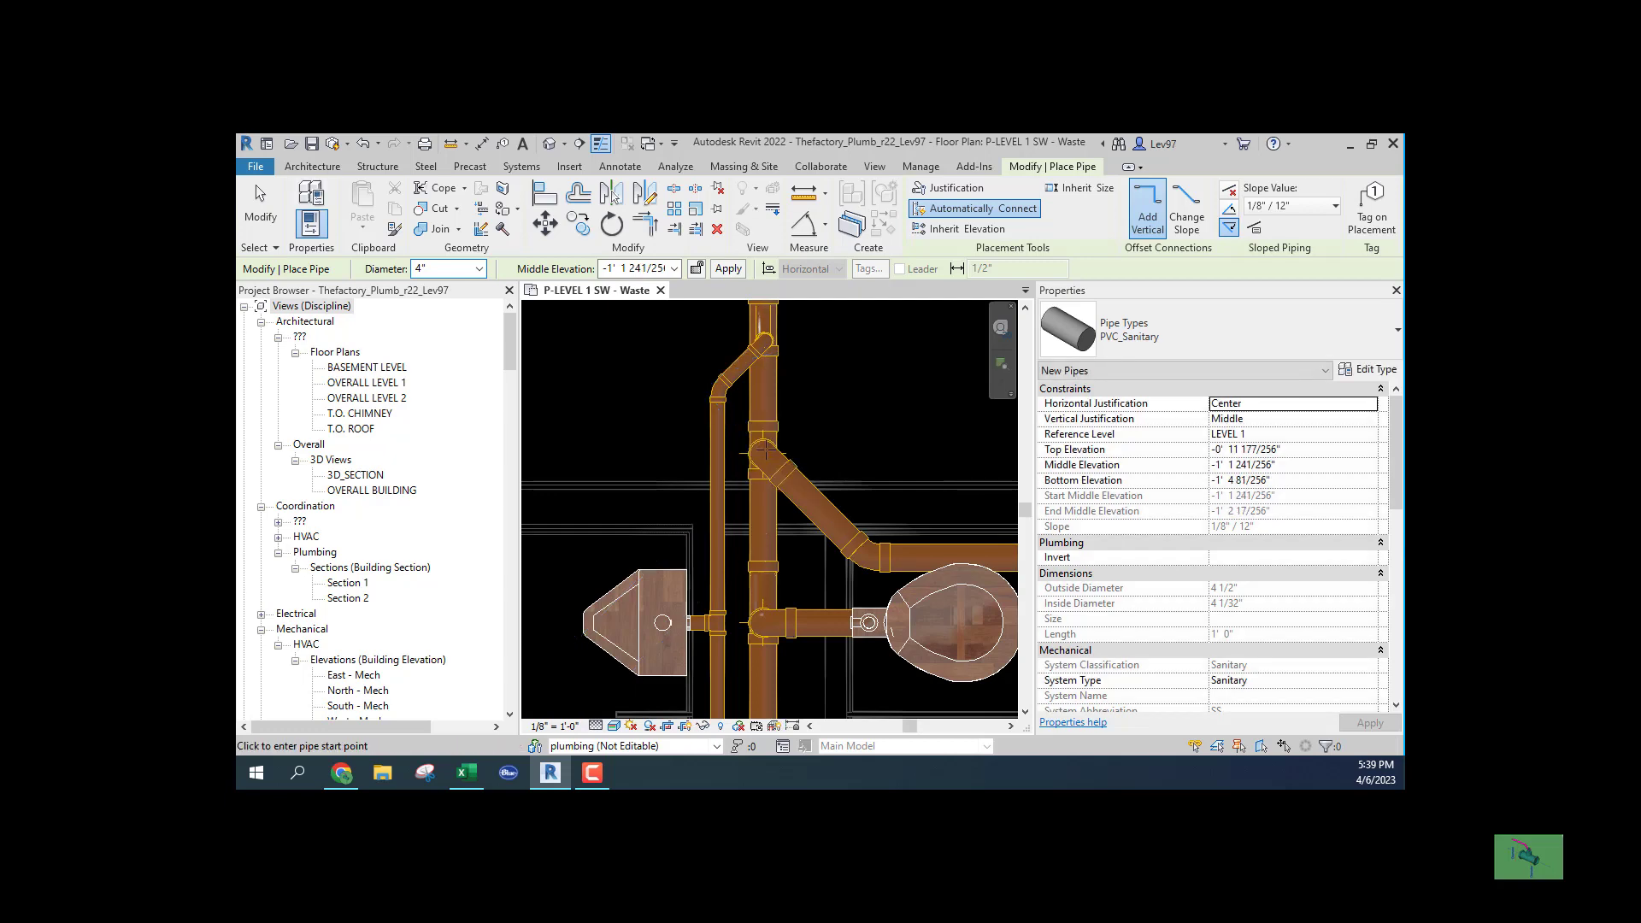
key(Escape)
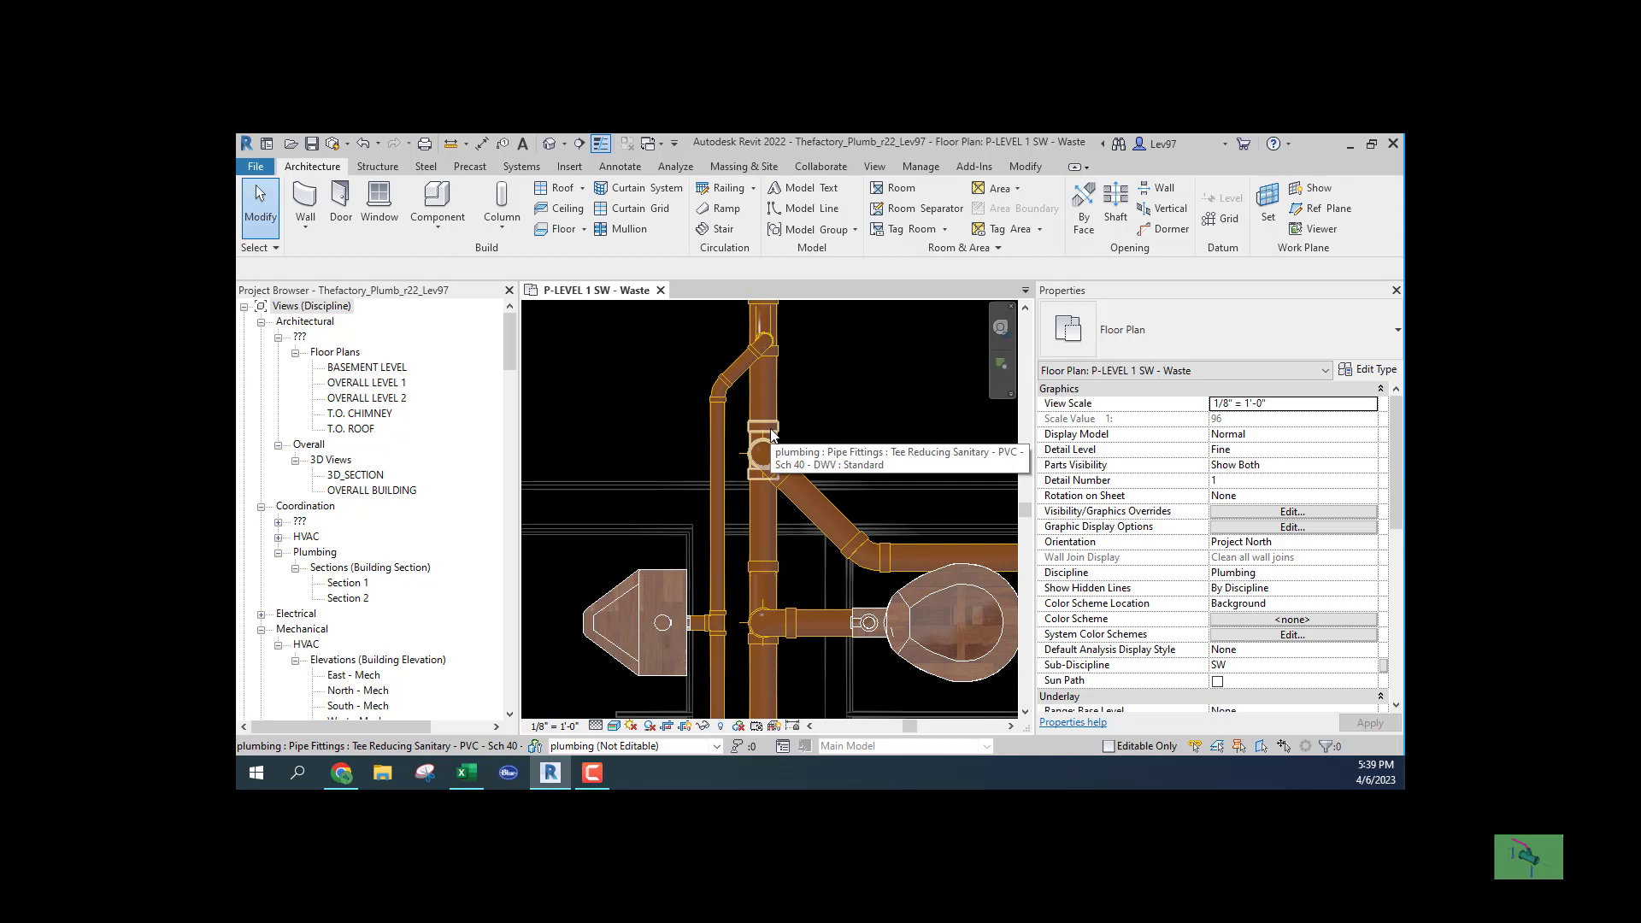
Cycle the upper junction to a wye with eighth bend, then select the main
key(ctrl+z)
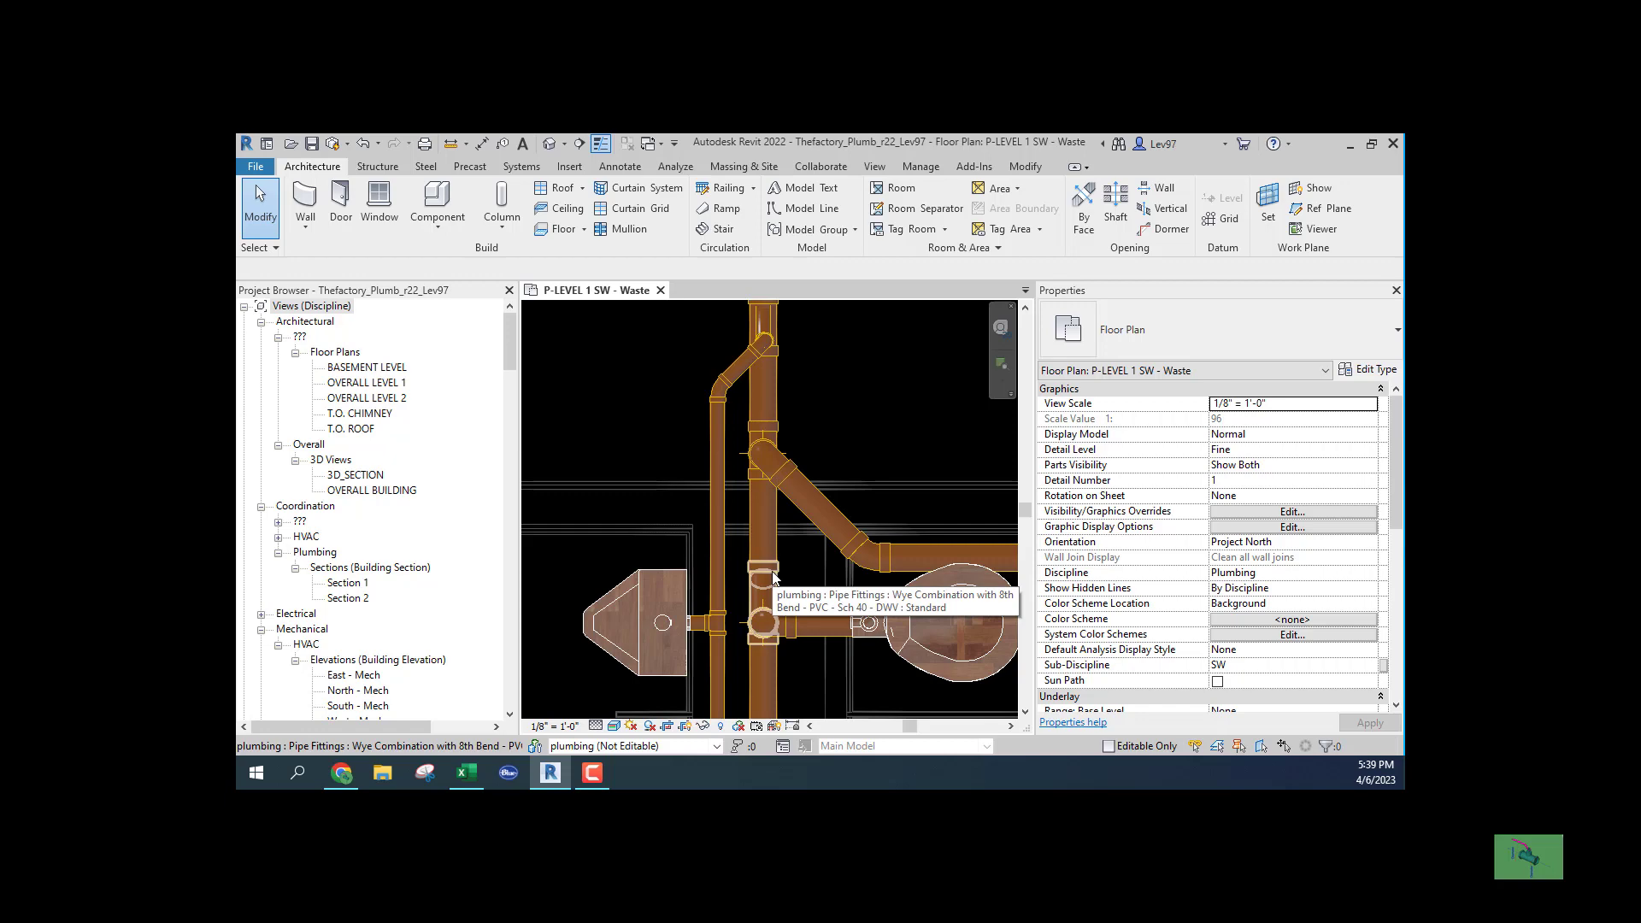
key(ctrl+z)
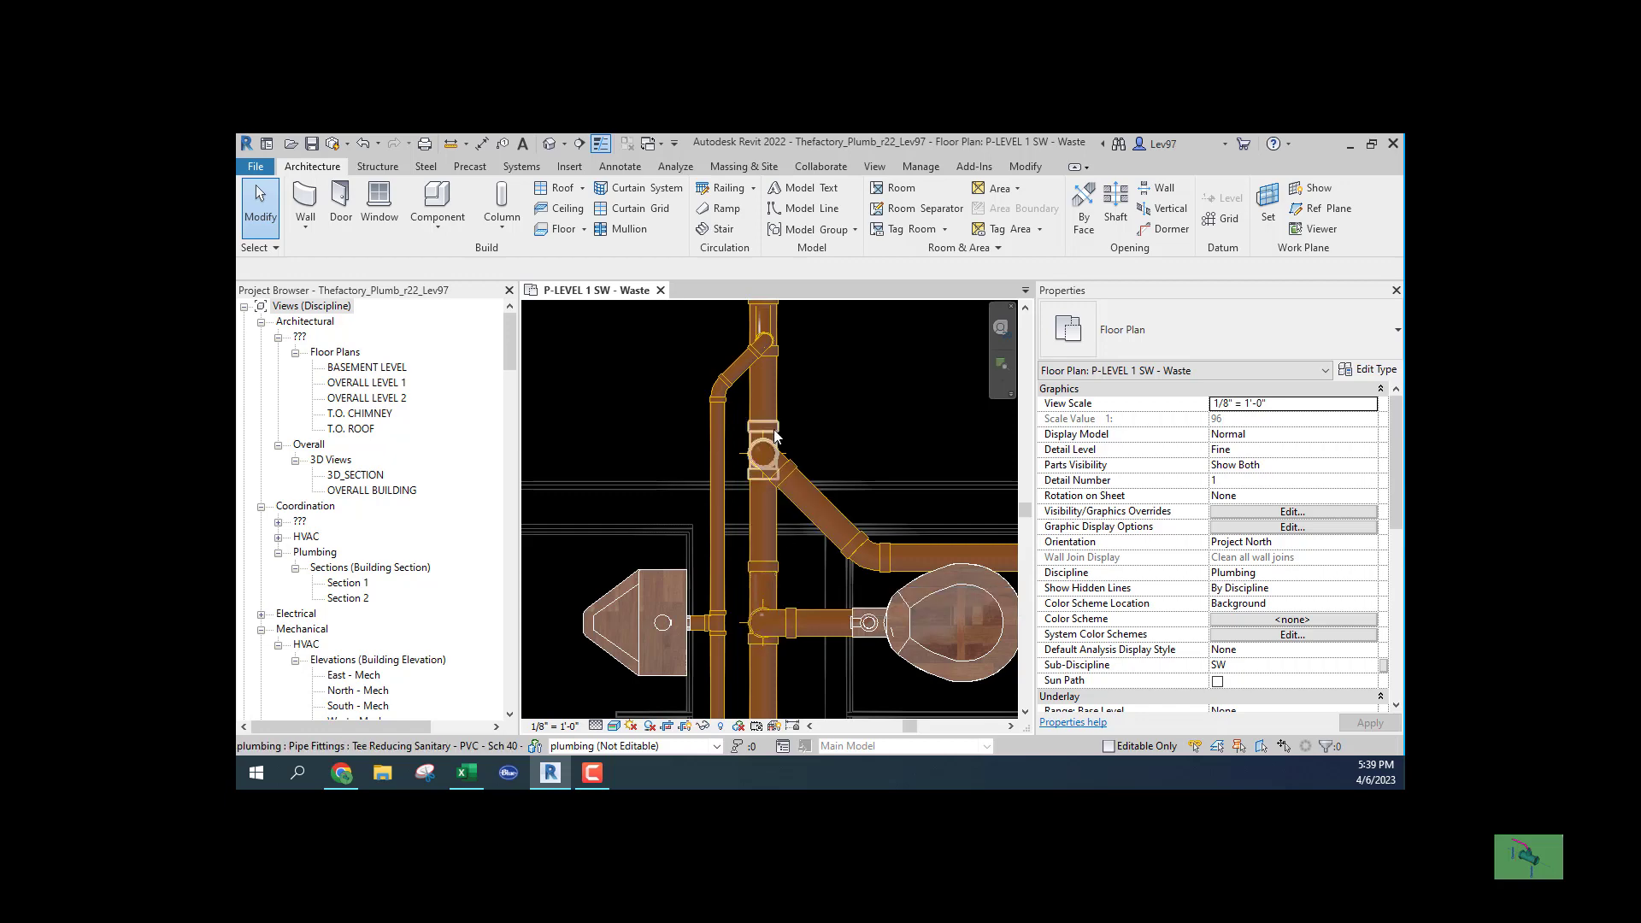
key(ctrl+z)
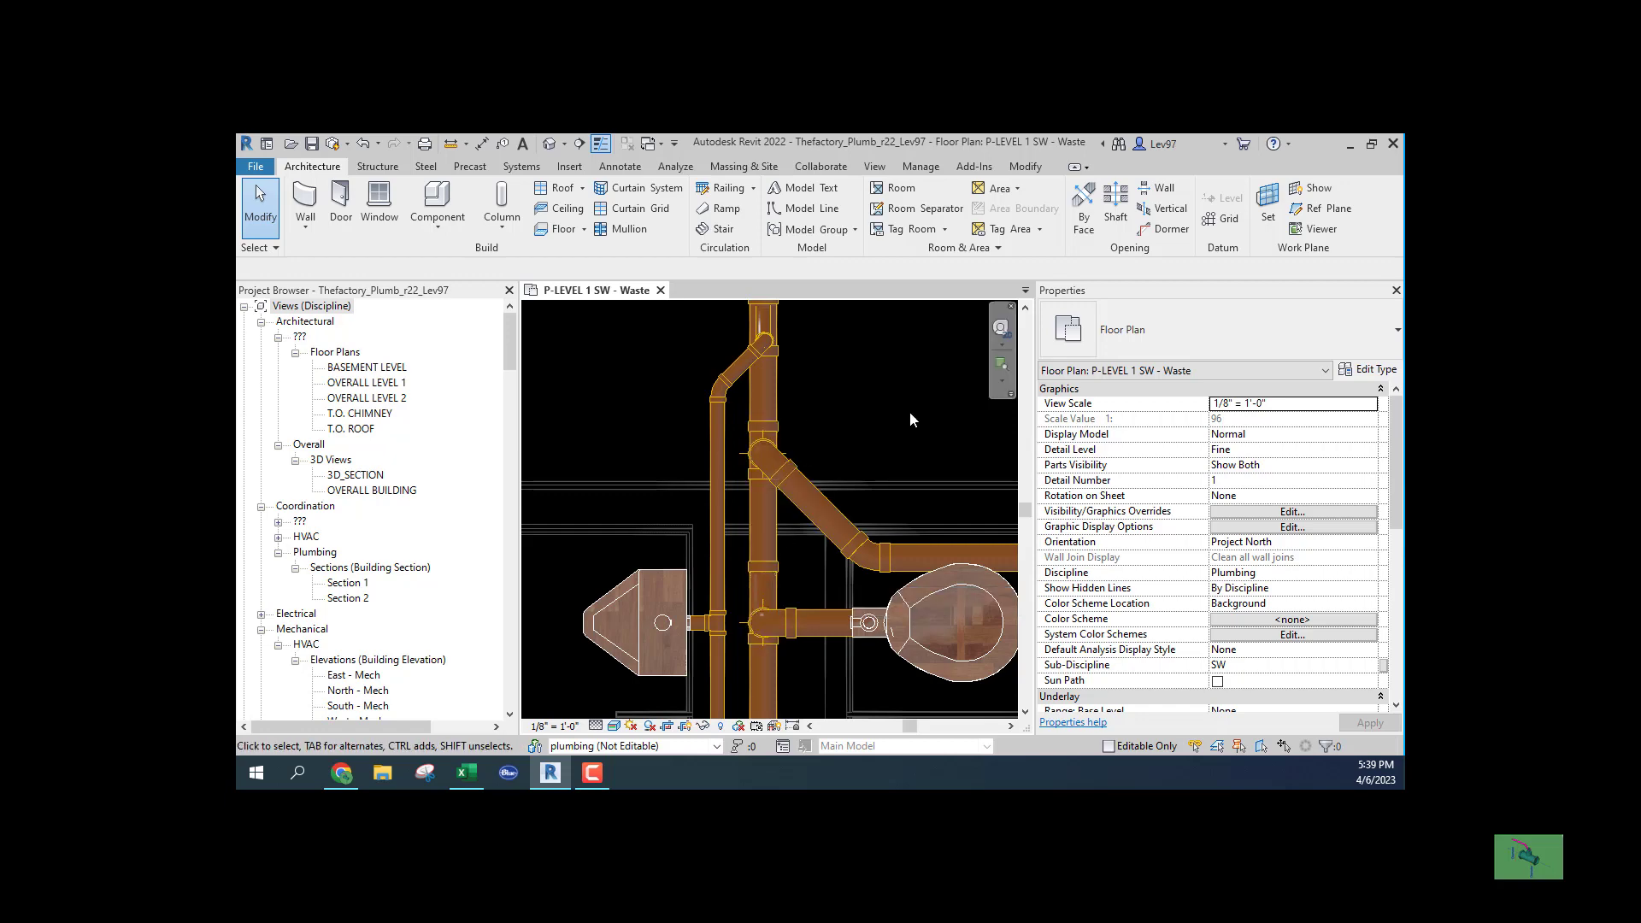
scroll(903, 408, down, 2)
scroll(846, 412, down, 1)
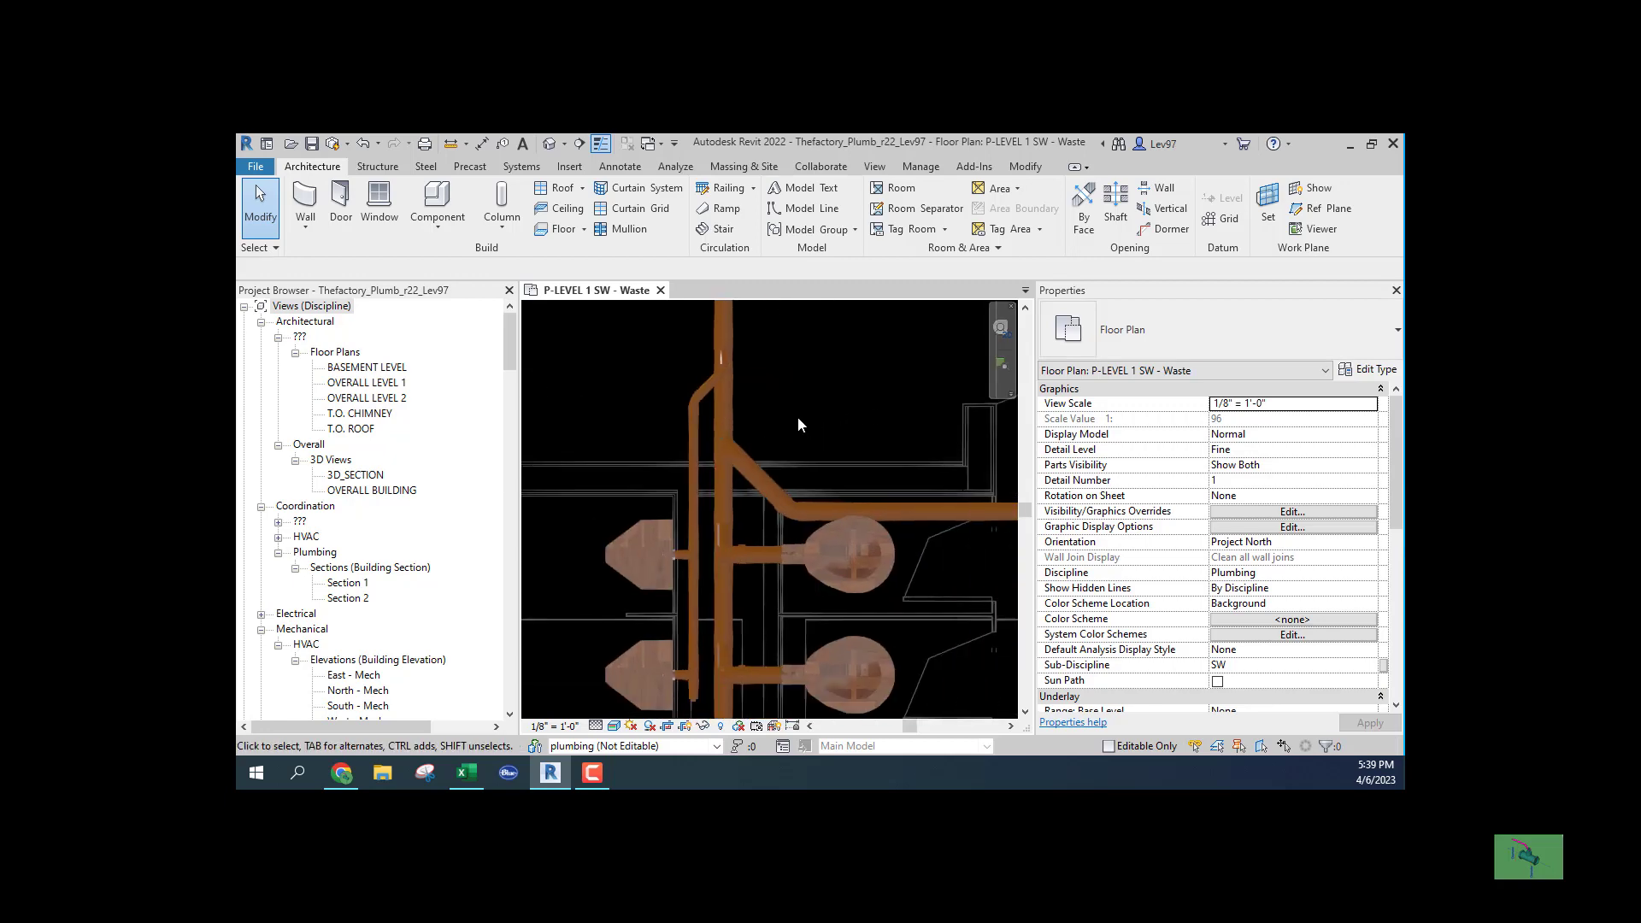
scroll(801, 427, down, 1)
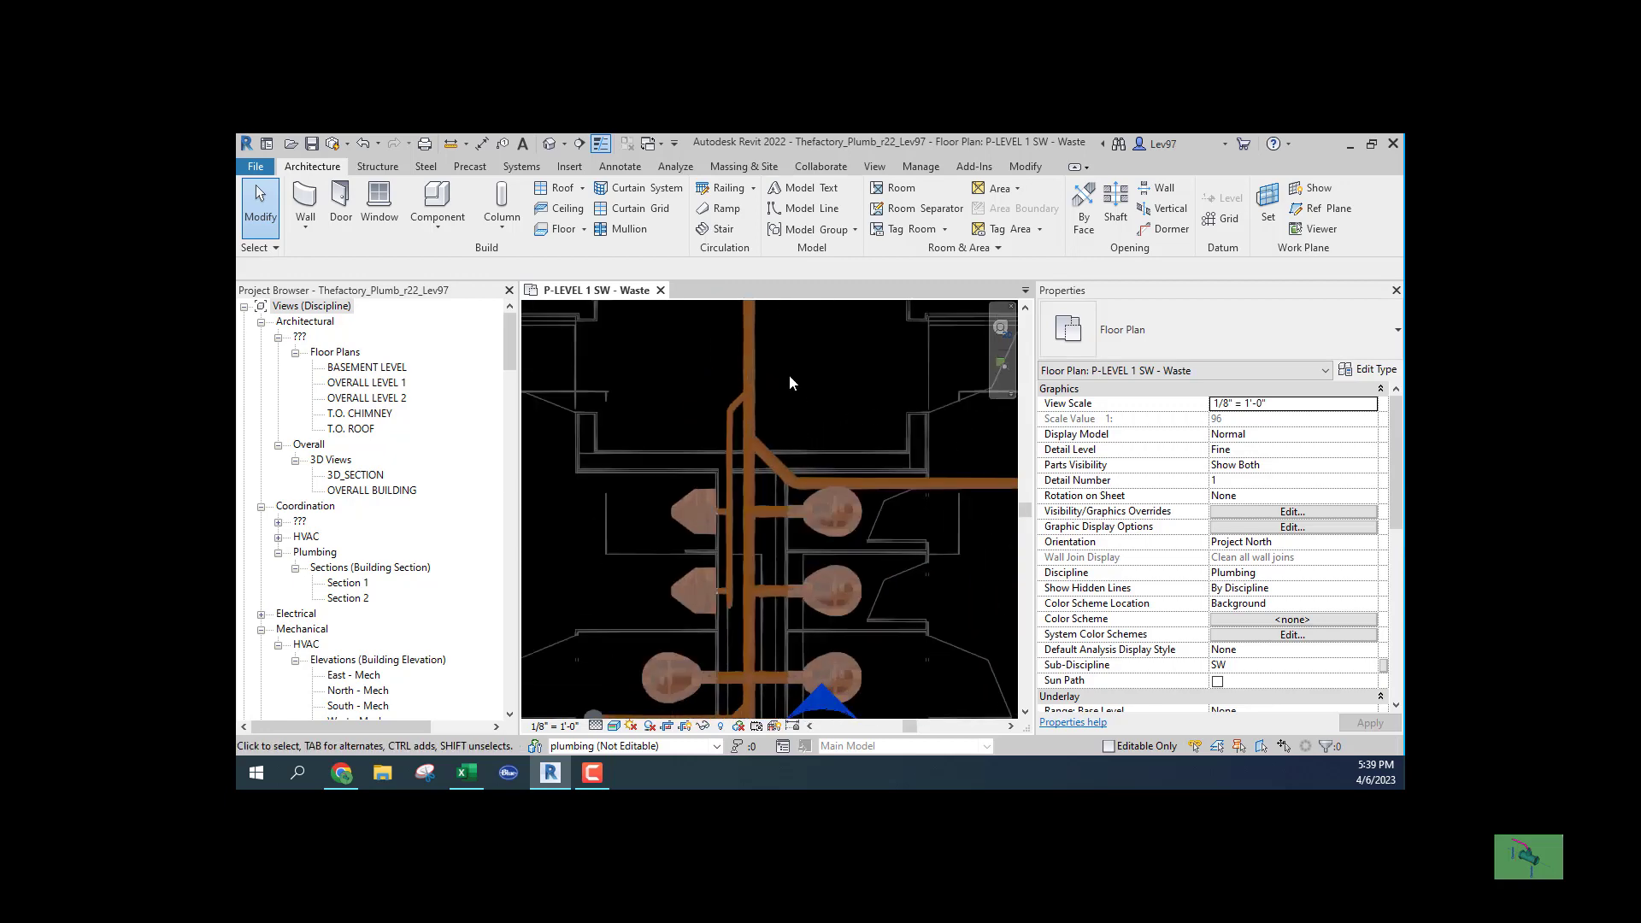
click(749, 458)
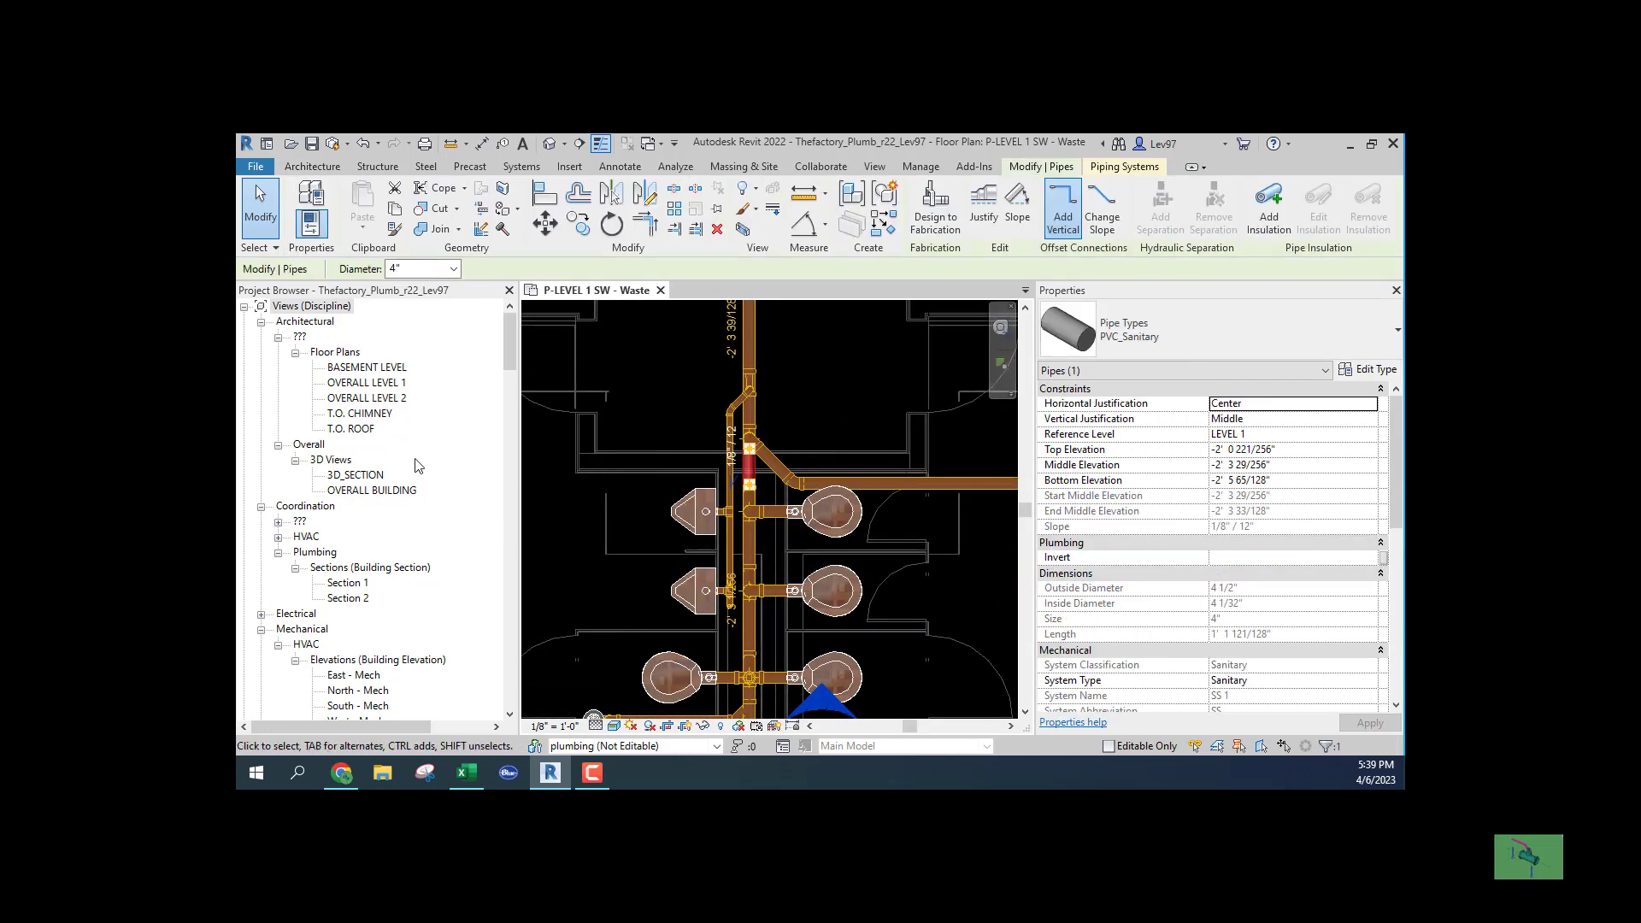
Open the OVERALL BUILDING 3D view and orbit around the new branch
double_click(345, 493)
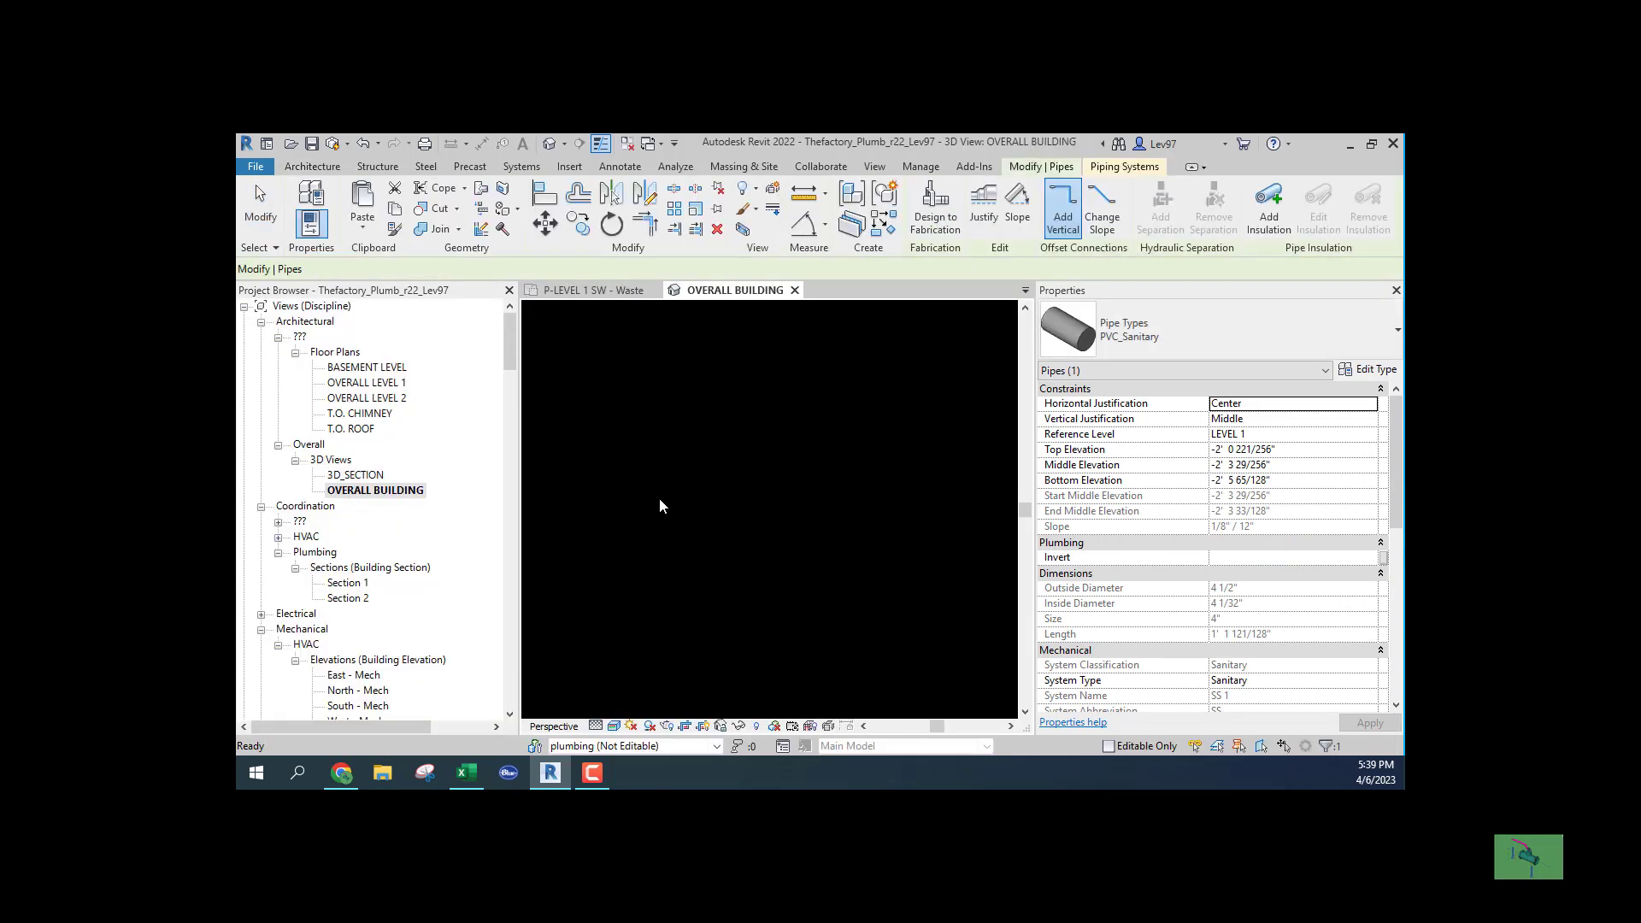
scroll(686, 418, up, 2)
scroll(701, 407, up, 2)
scroll(700, 406, up, 2)
scroll(716, 416, up, 3)
scroll(715, 417, up, 2)
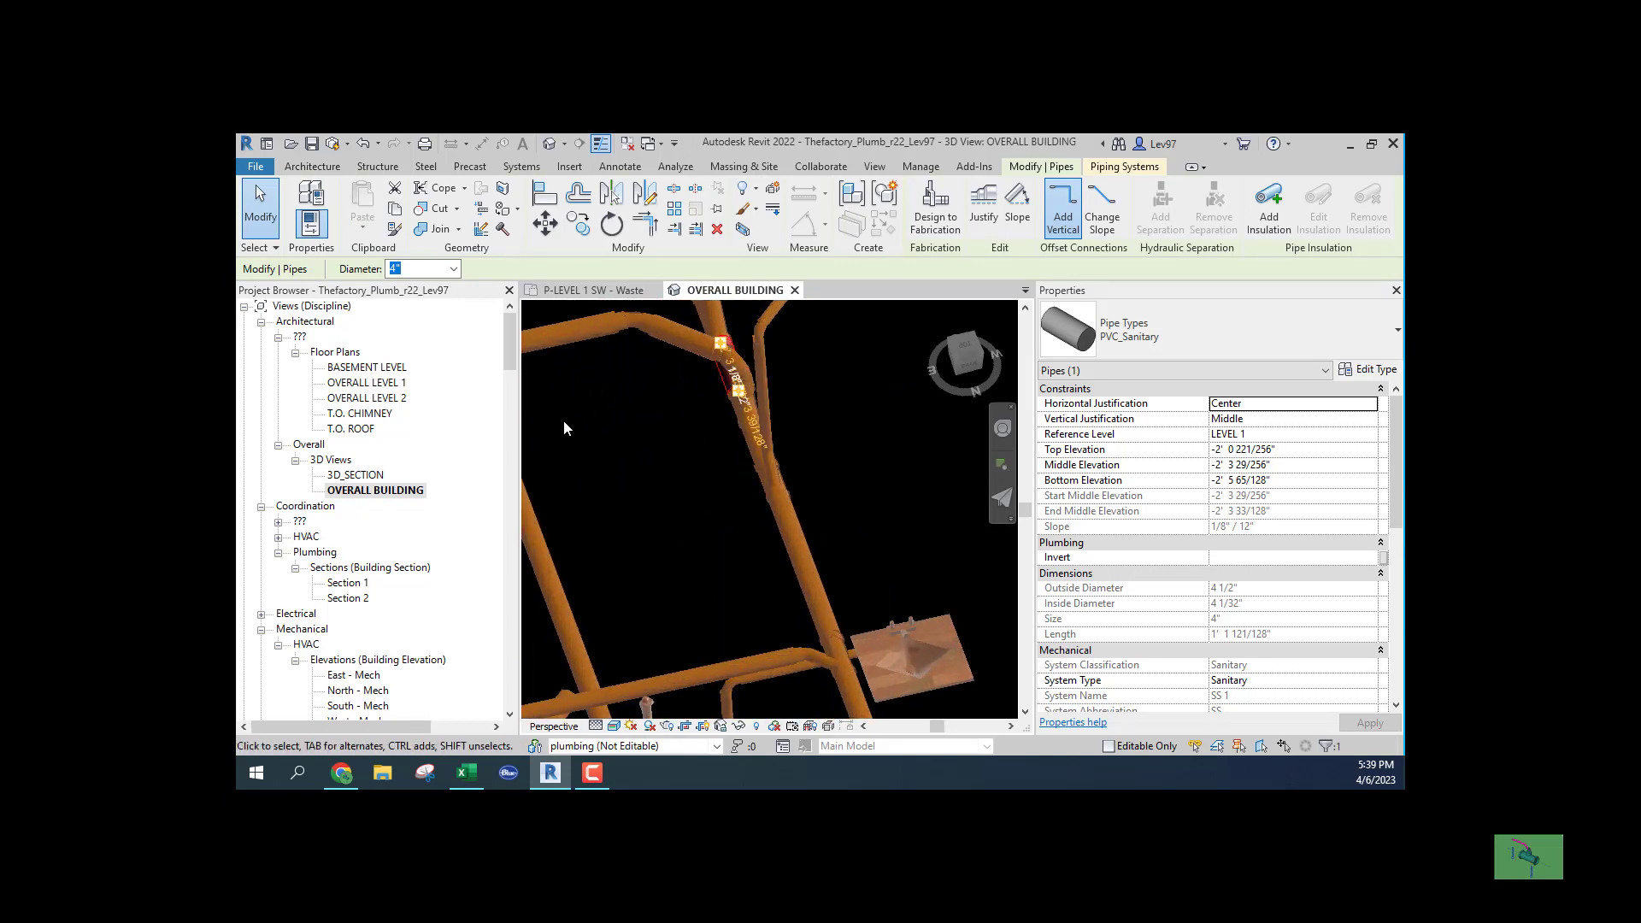
scroll(588, 452, up, 1)
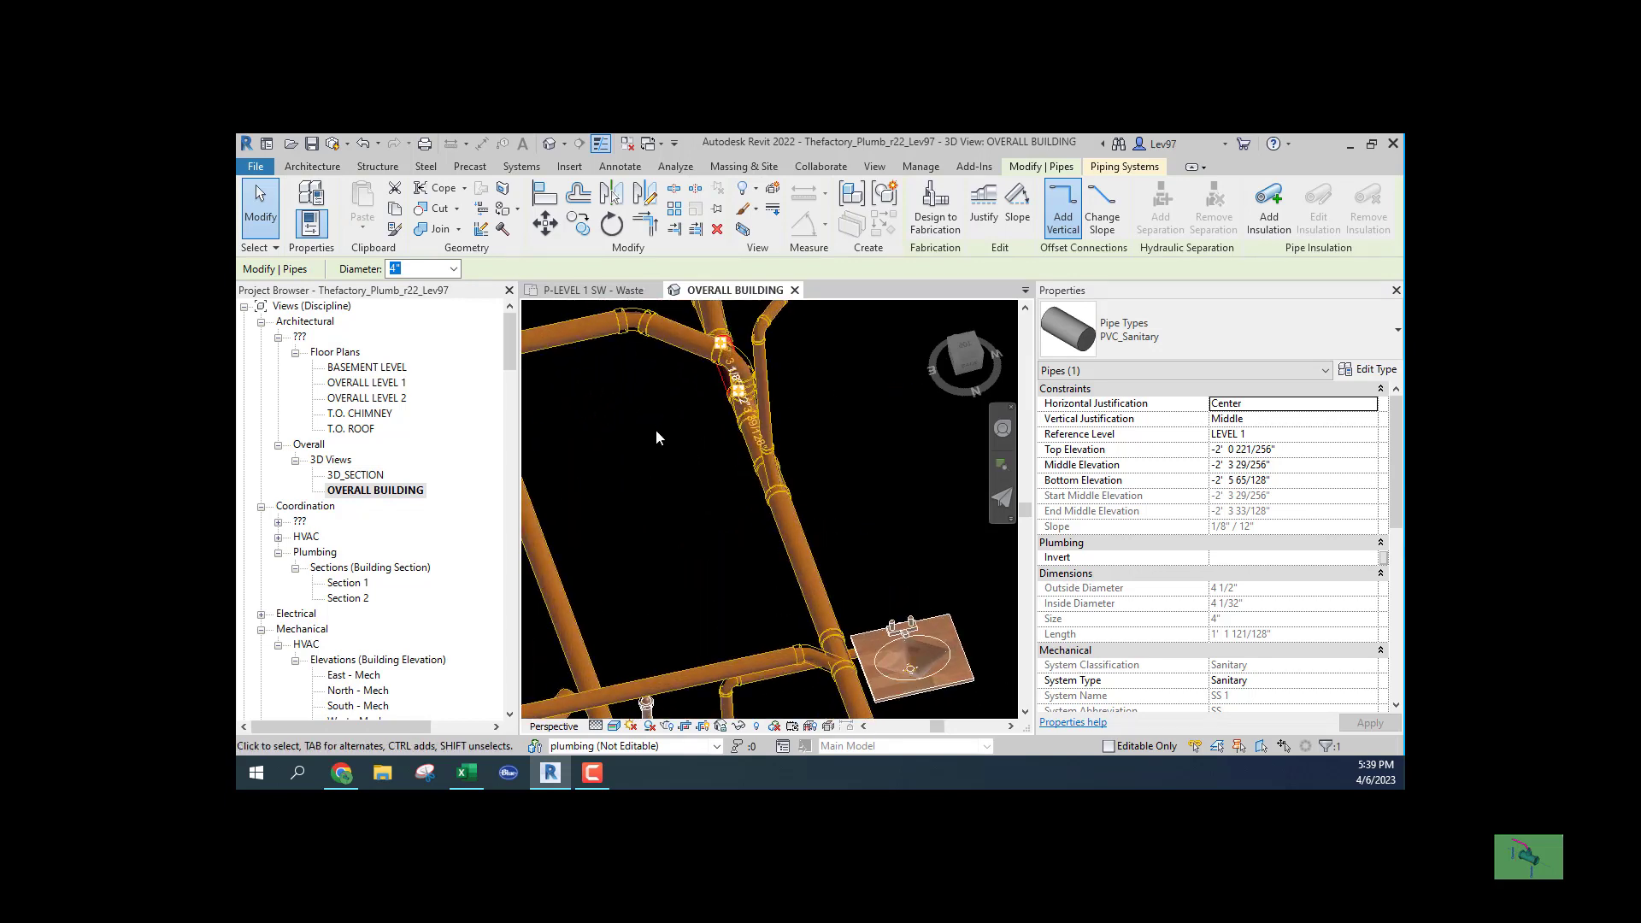
mouse_move(656, 430)
shift+middle_down()
mouse_move(693, 444)
mouse_move(840, 330)
mouse_move(779, 362)
mouse_move(743, 484)
mouse_move(788, 685)
mouse_move(875, 430)
shift+middle_up()
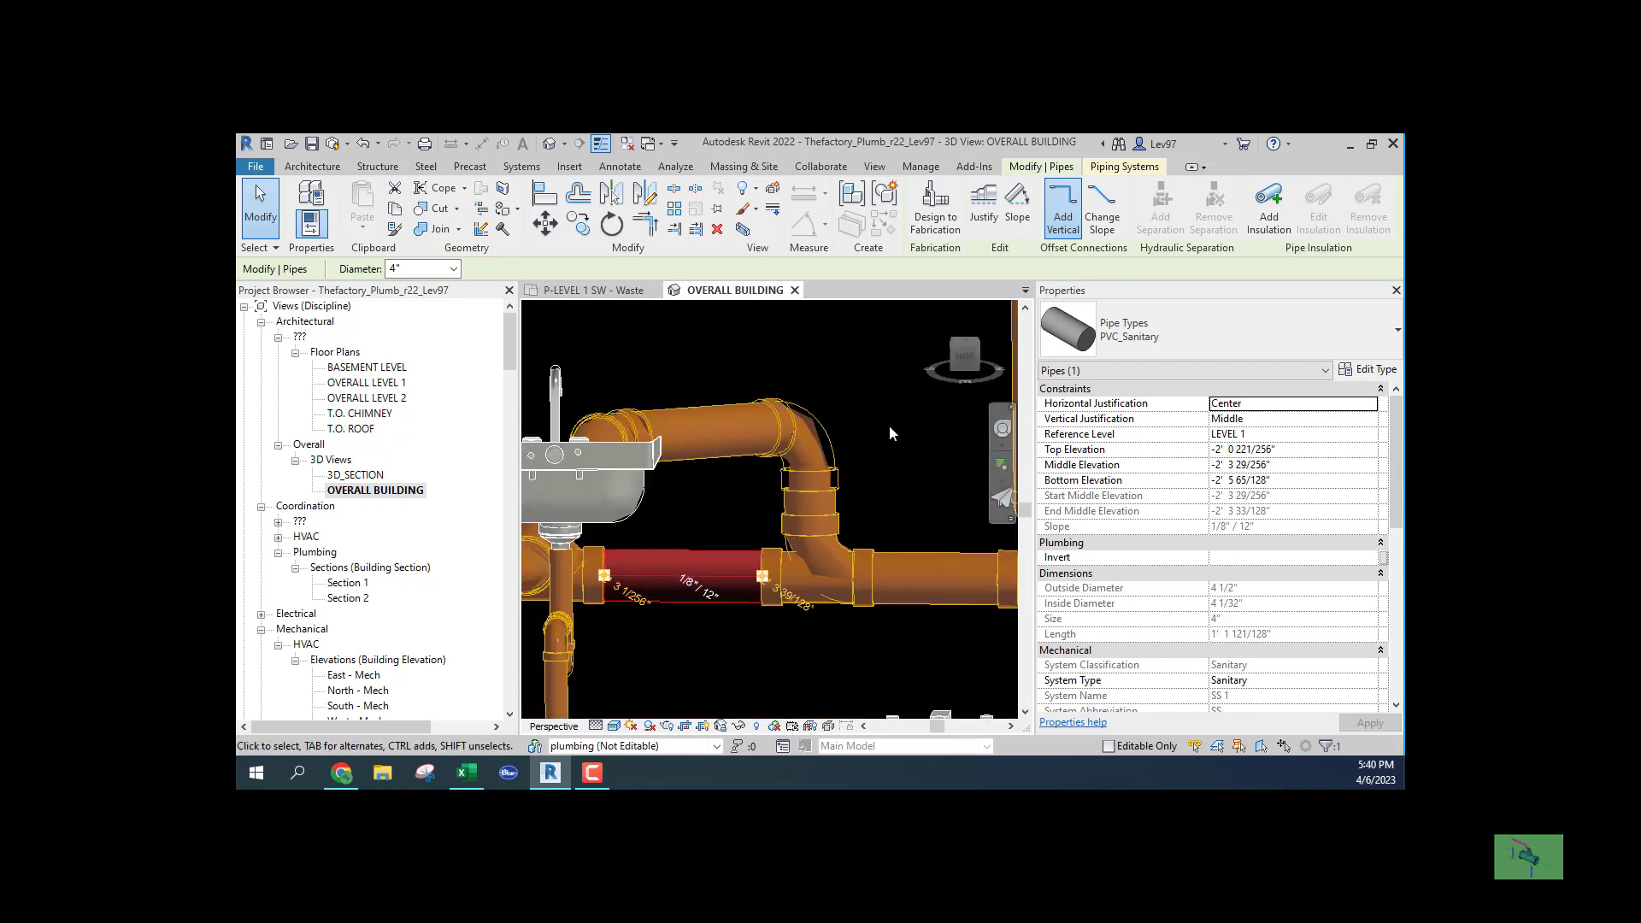
click(889, 425)
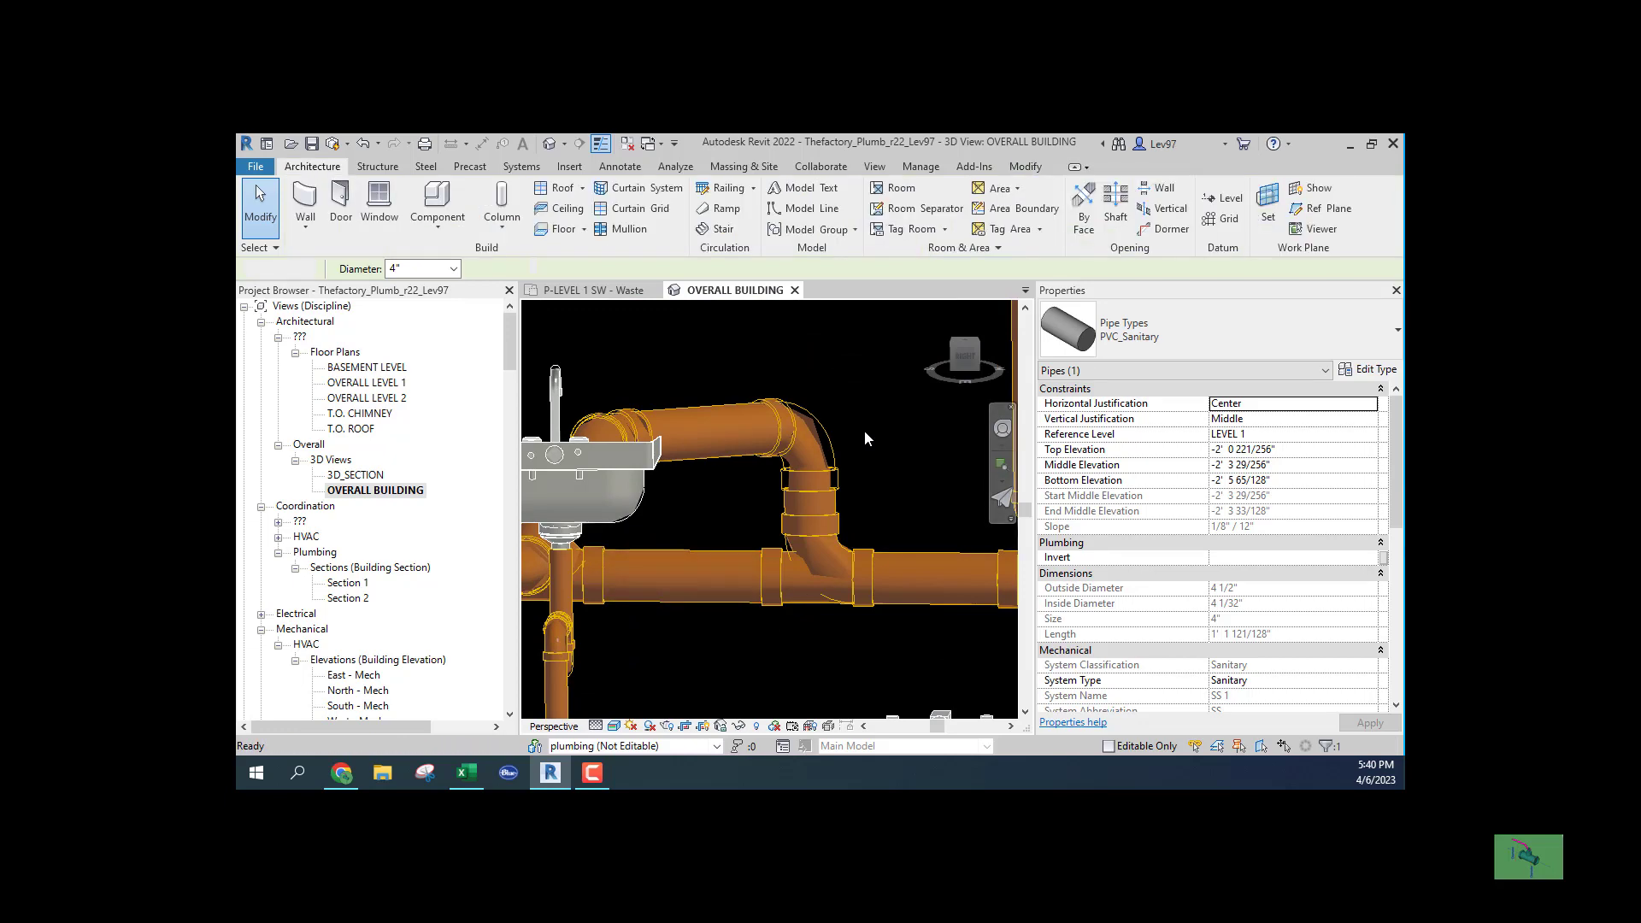
Toggle Hidden Line and back to Shaded, check the sink drain, and return to the waste plan
click(615, 726)
click(641, 689)
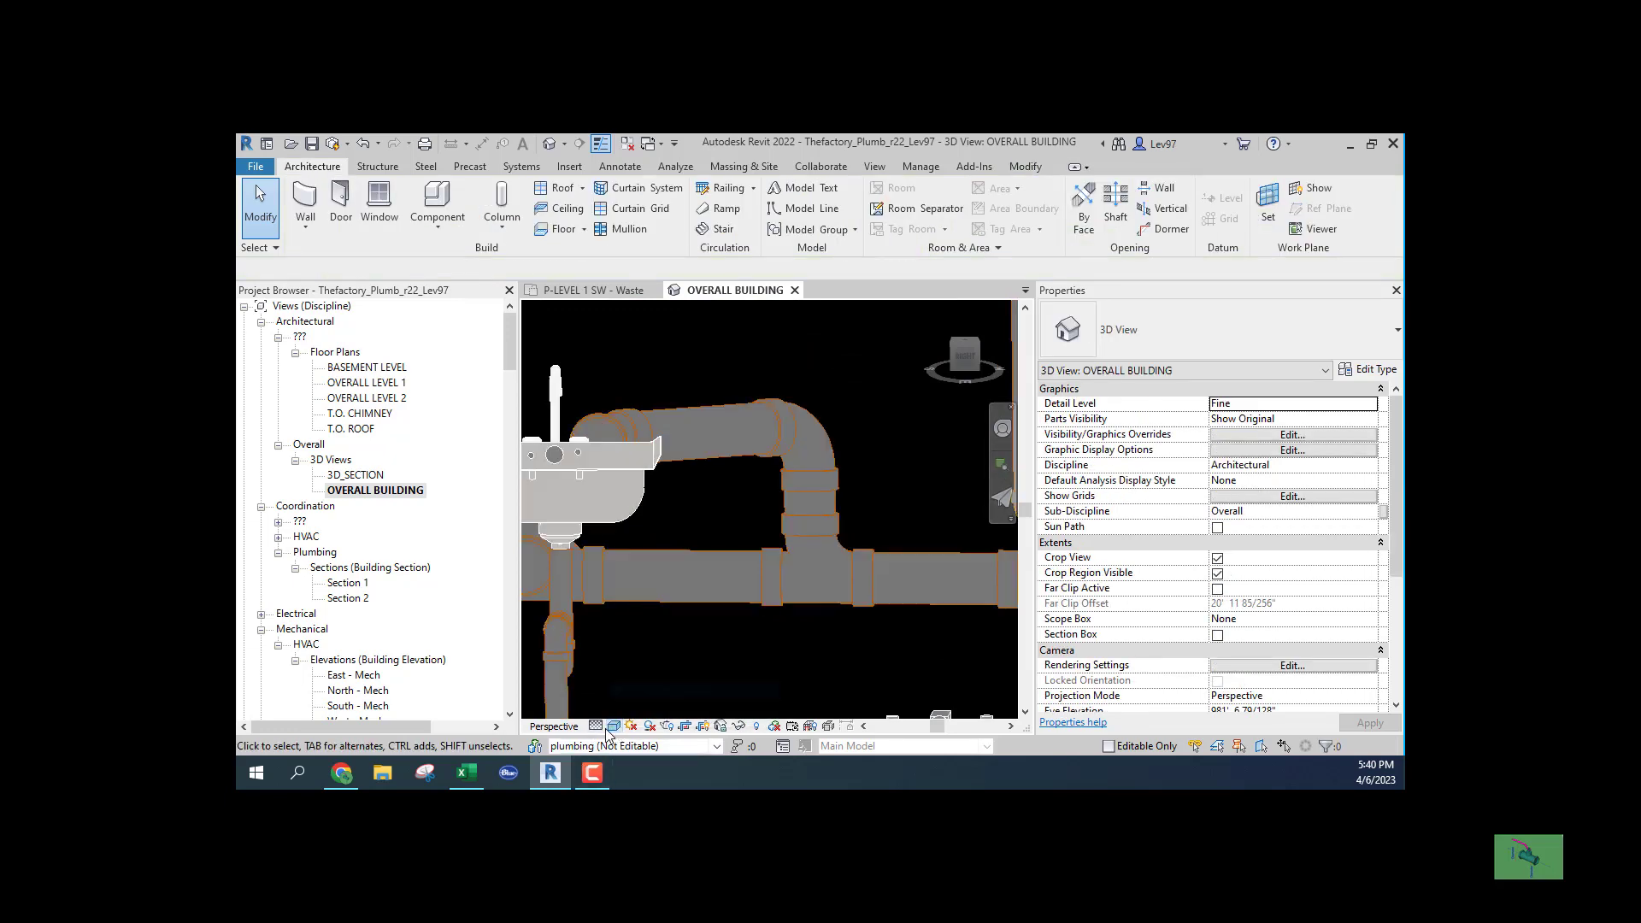
click(614, 726)
click(673, 643)
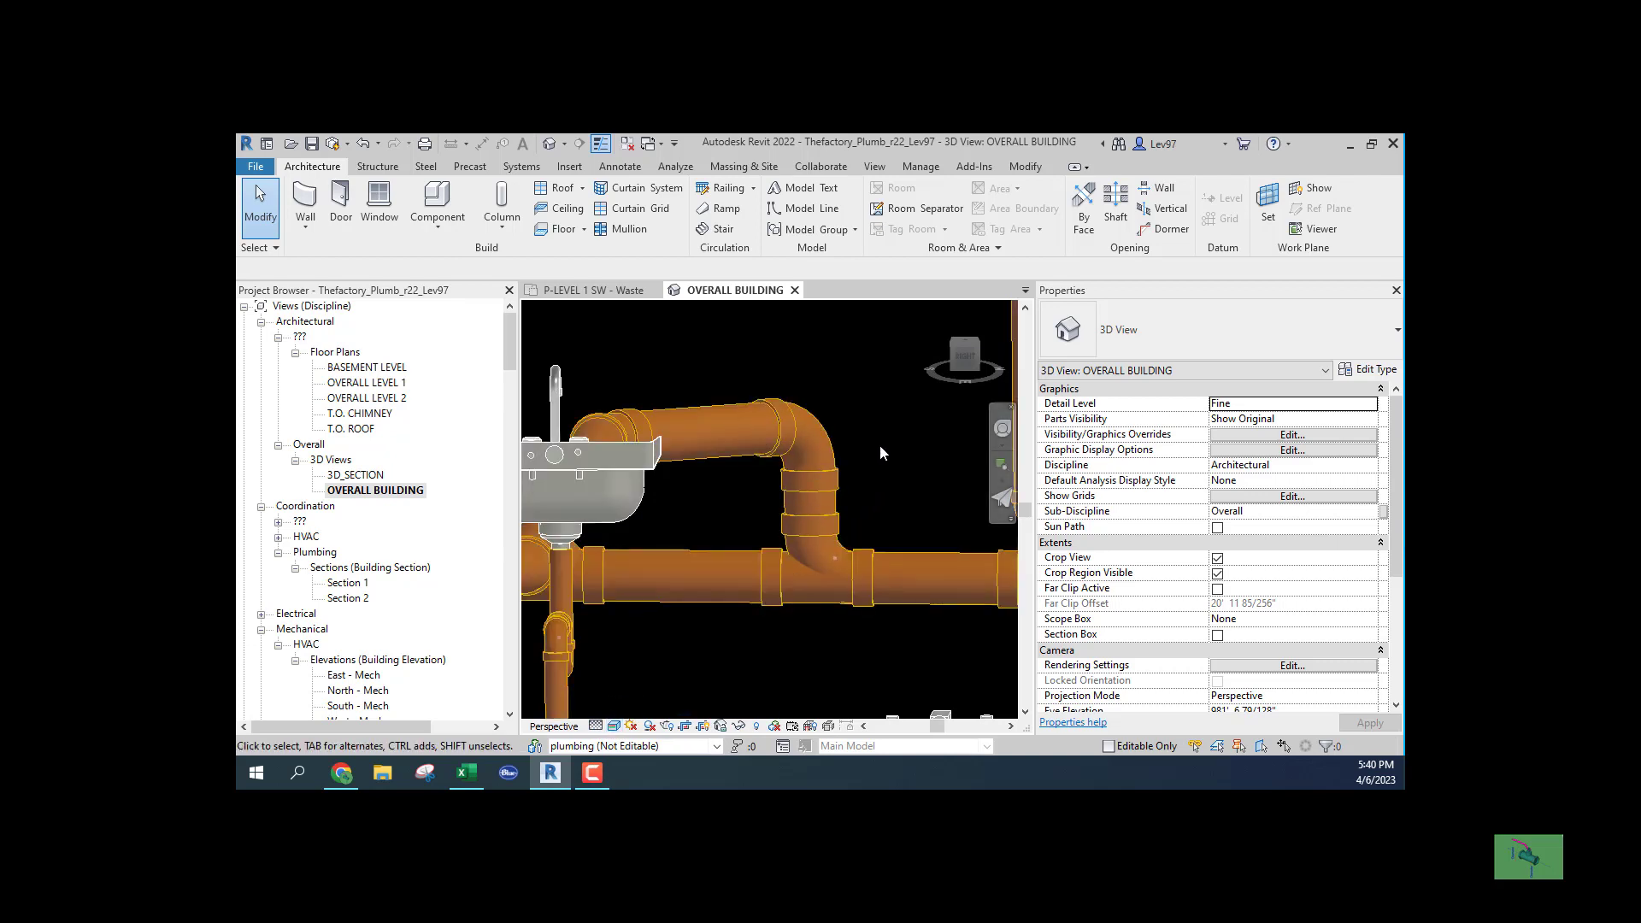
scroll(880, 445, down, 3)
mouse_move(880, 450)
middle_down()
mouse_move(938, 451)
mouse_move(874, 444)
middle_up()
click(872, 484)
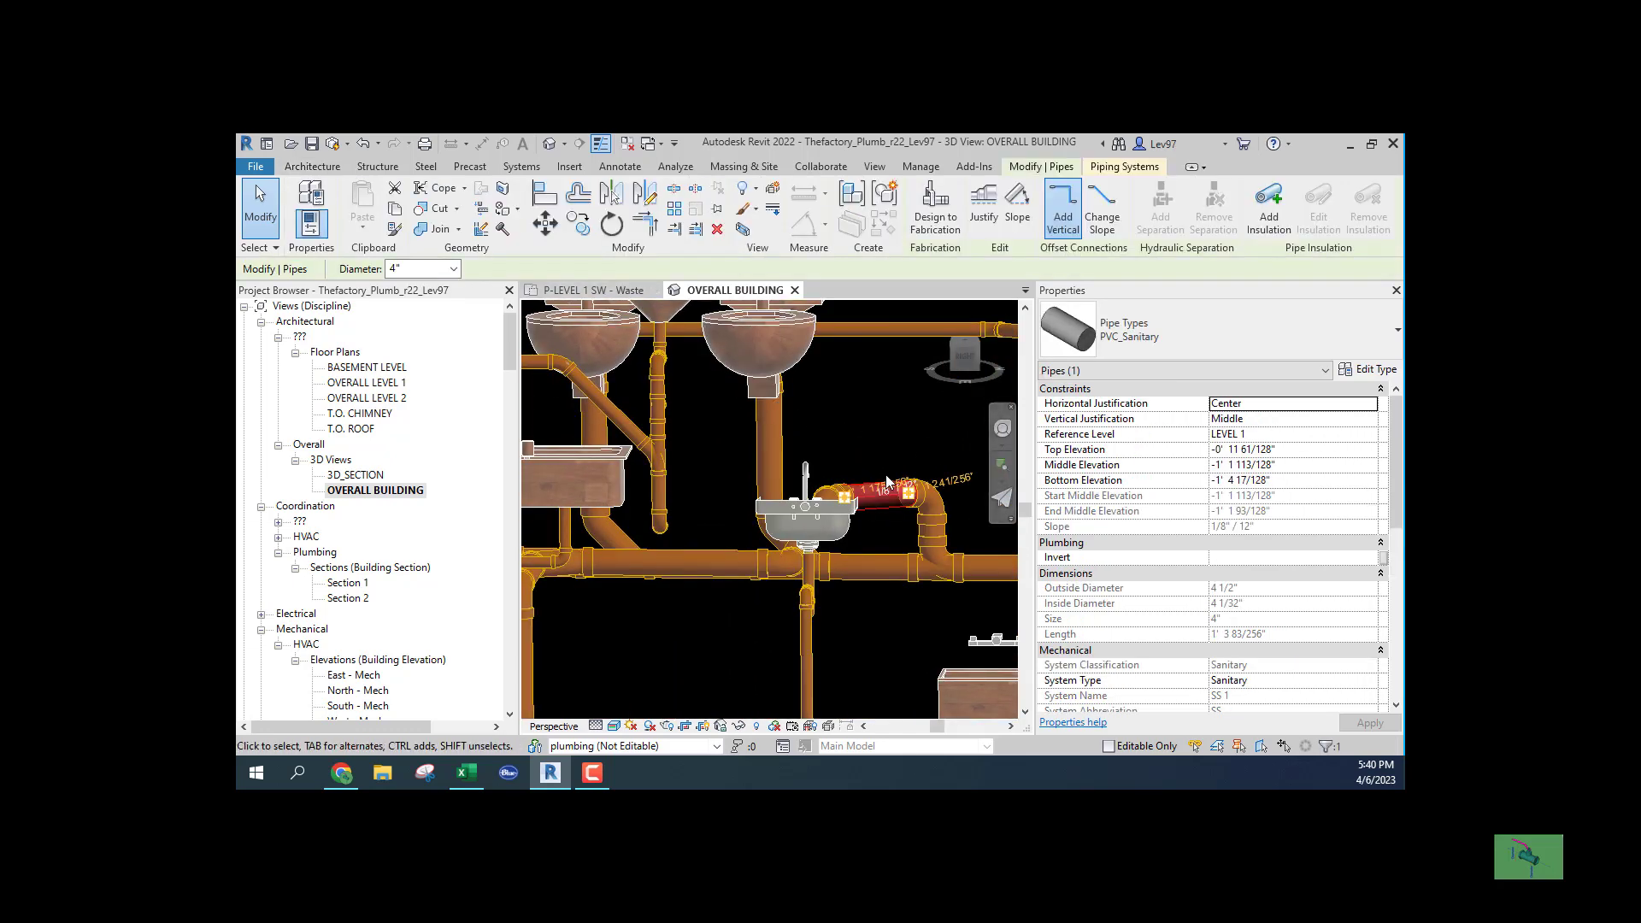
click(583, 297)
Pan the plan from the lavatory piping to the wye at the vertical stack
middle_drag(967, 522, 656, 540)
middle_drag(902, 567, 756, 577)
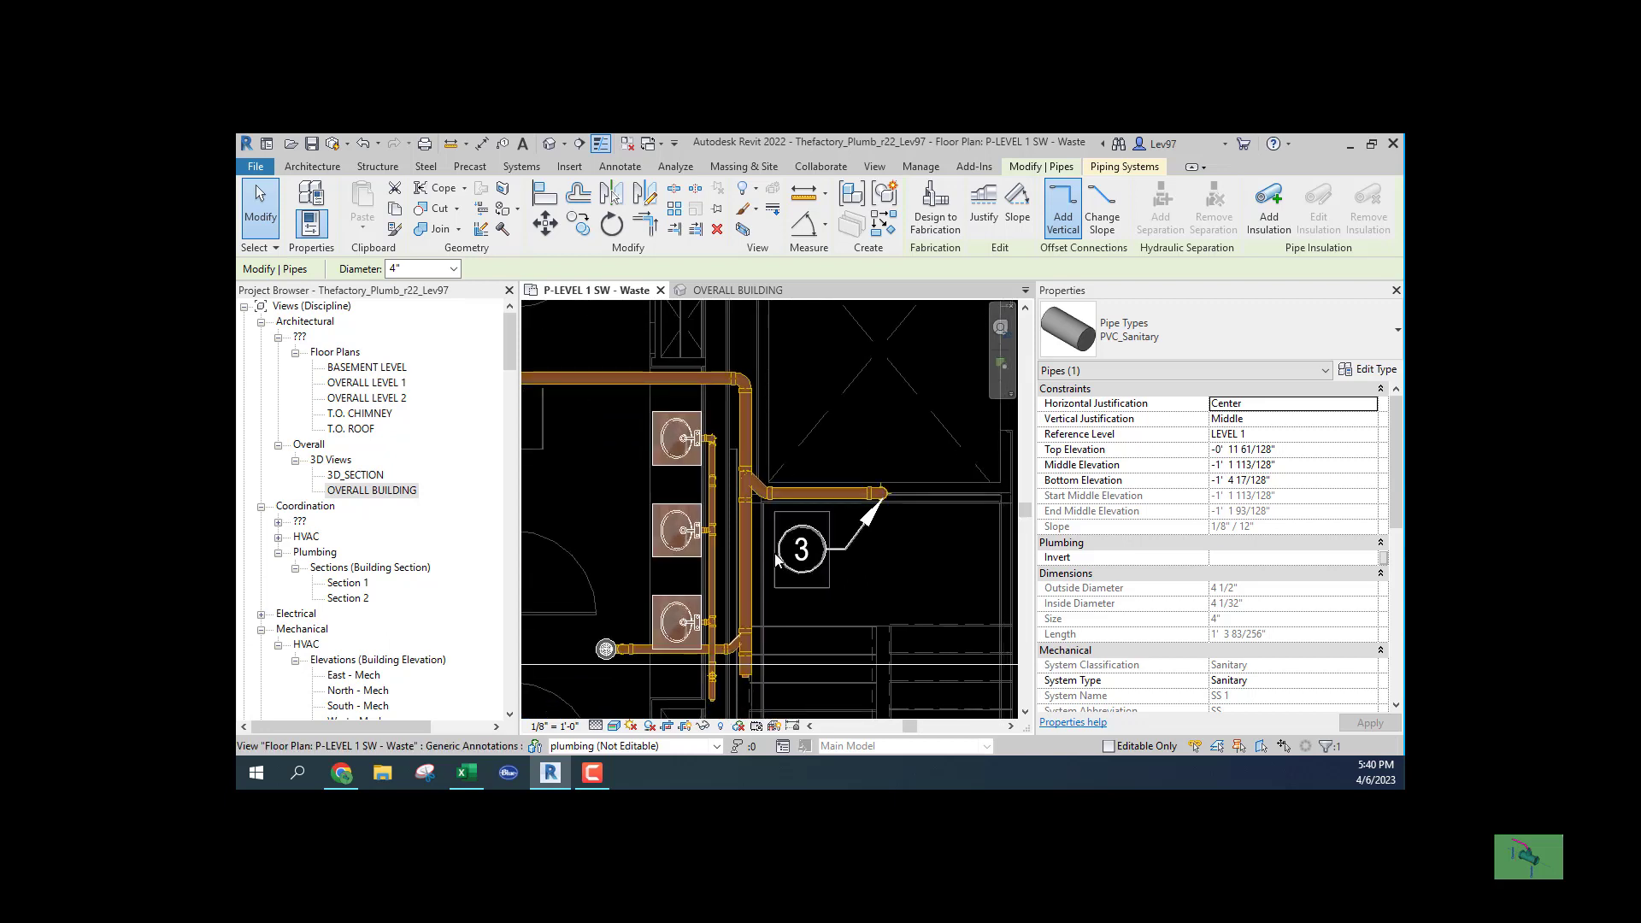
scroll(739, 653, up, 3)
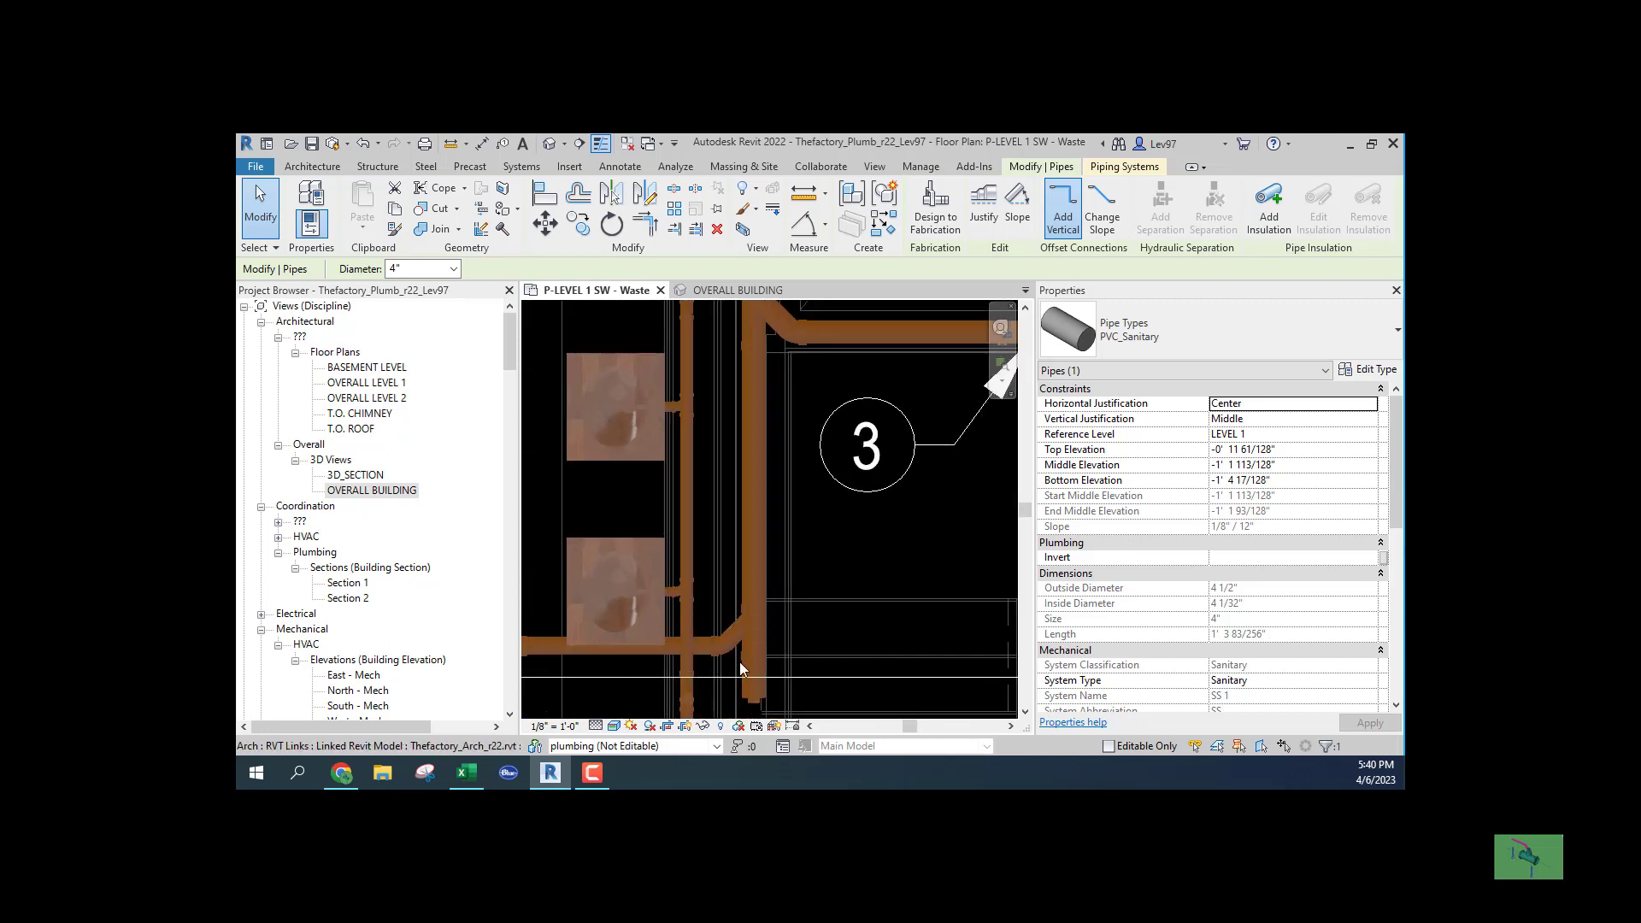
middle_drag(768, 434, 864, 705)
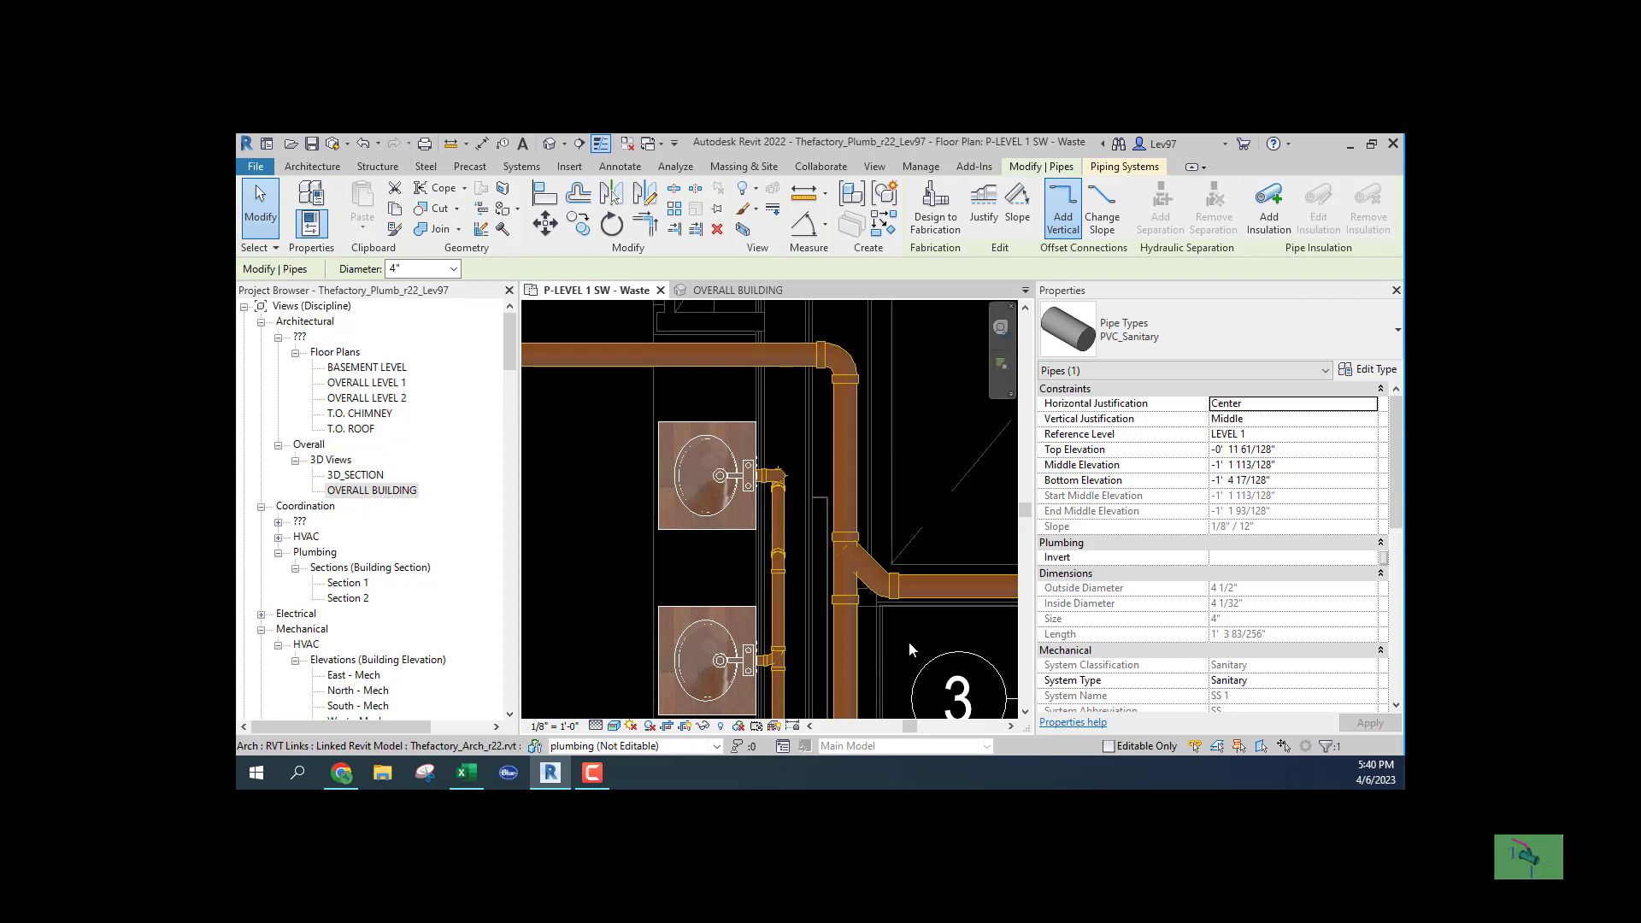
scroll(913, 632, down, 1)
middle_drag(912, 632, 770, 472)
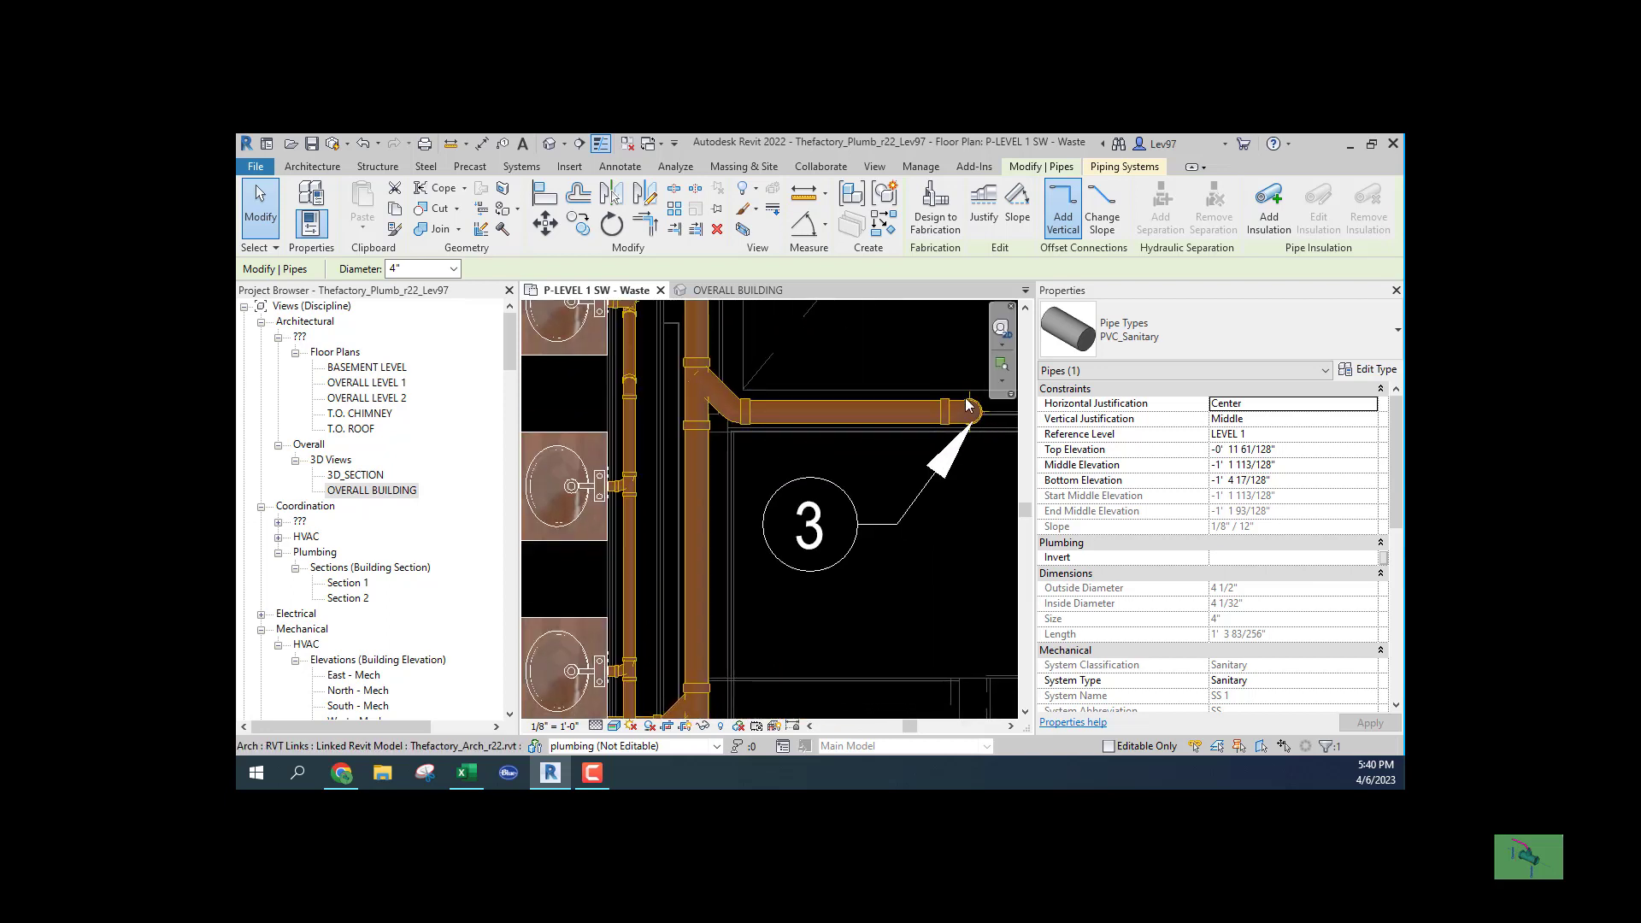
middle_drag(836, 576, 863, 425)
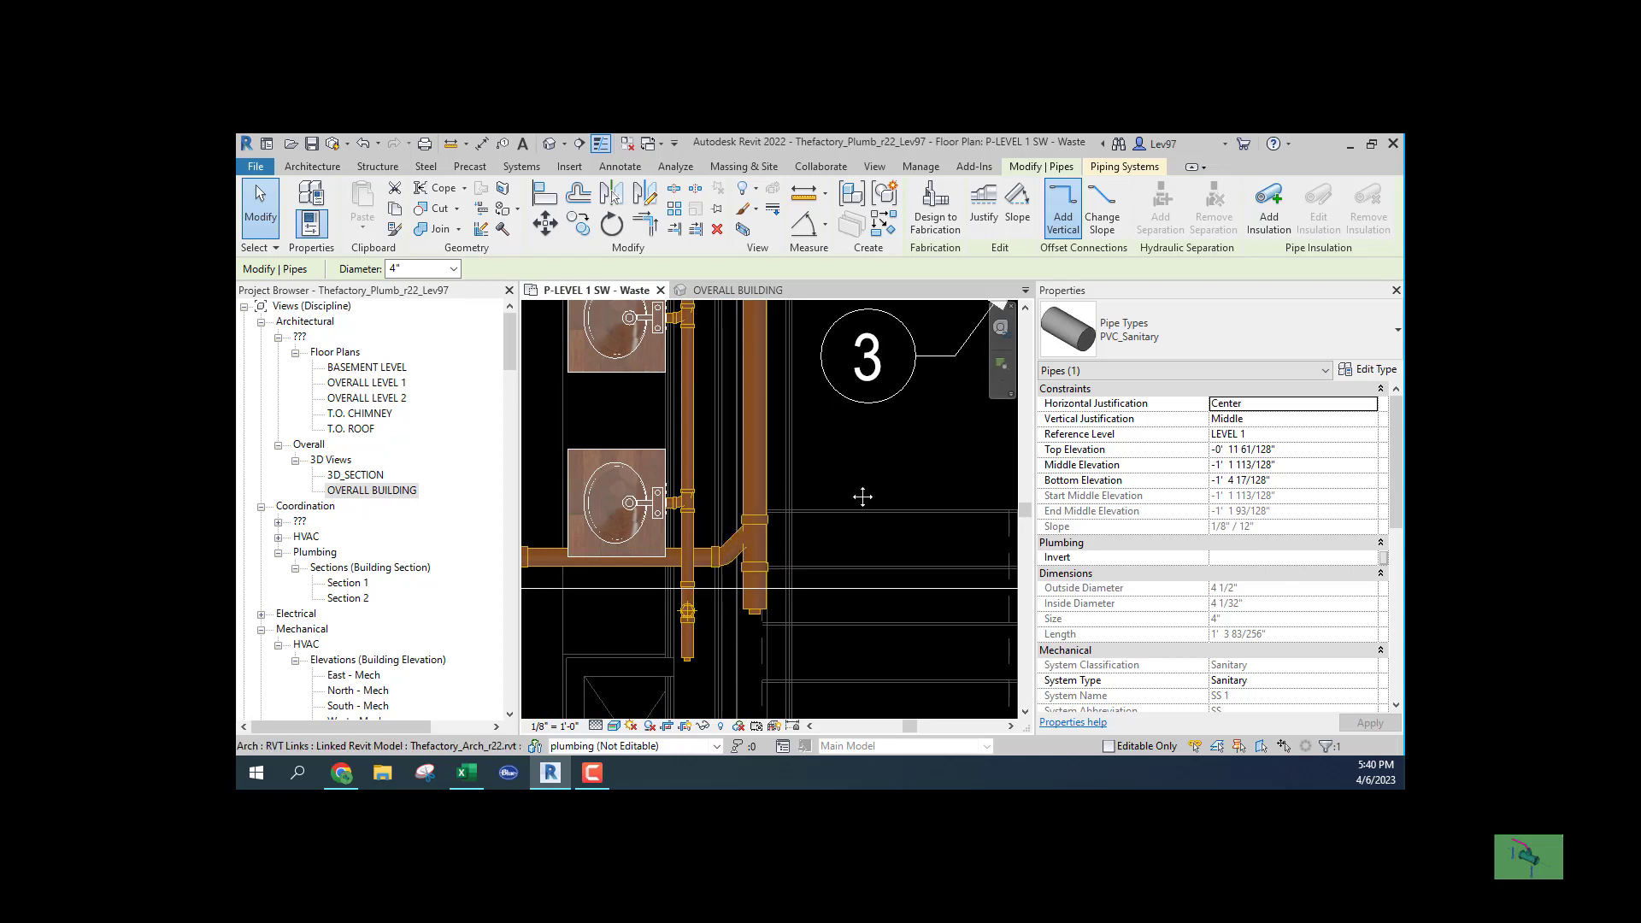
middle_drag(873, 488, 896, 482)
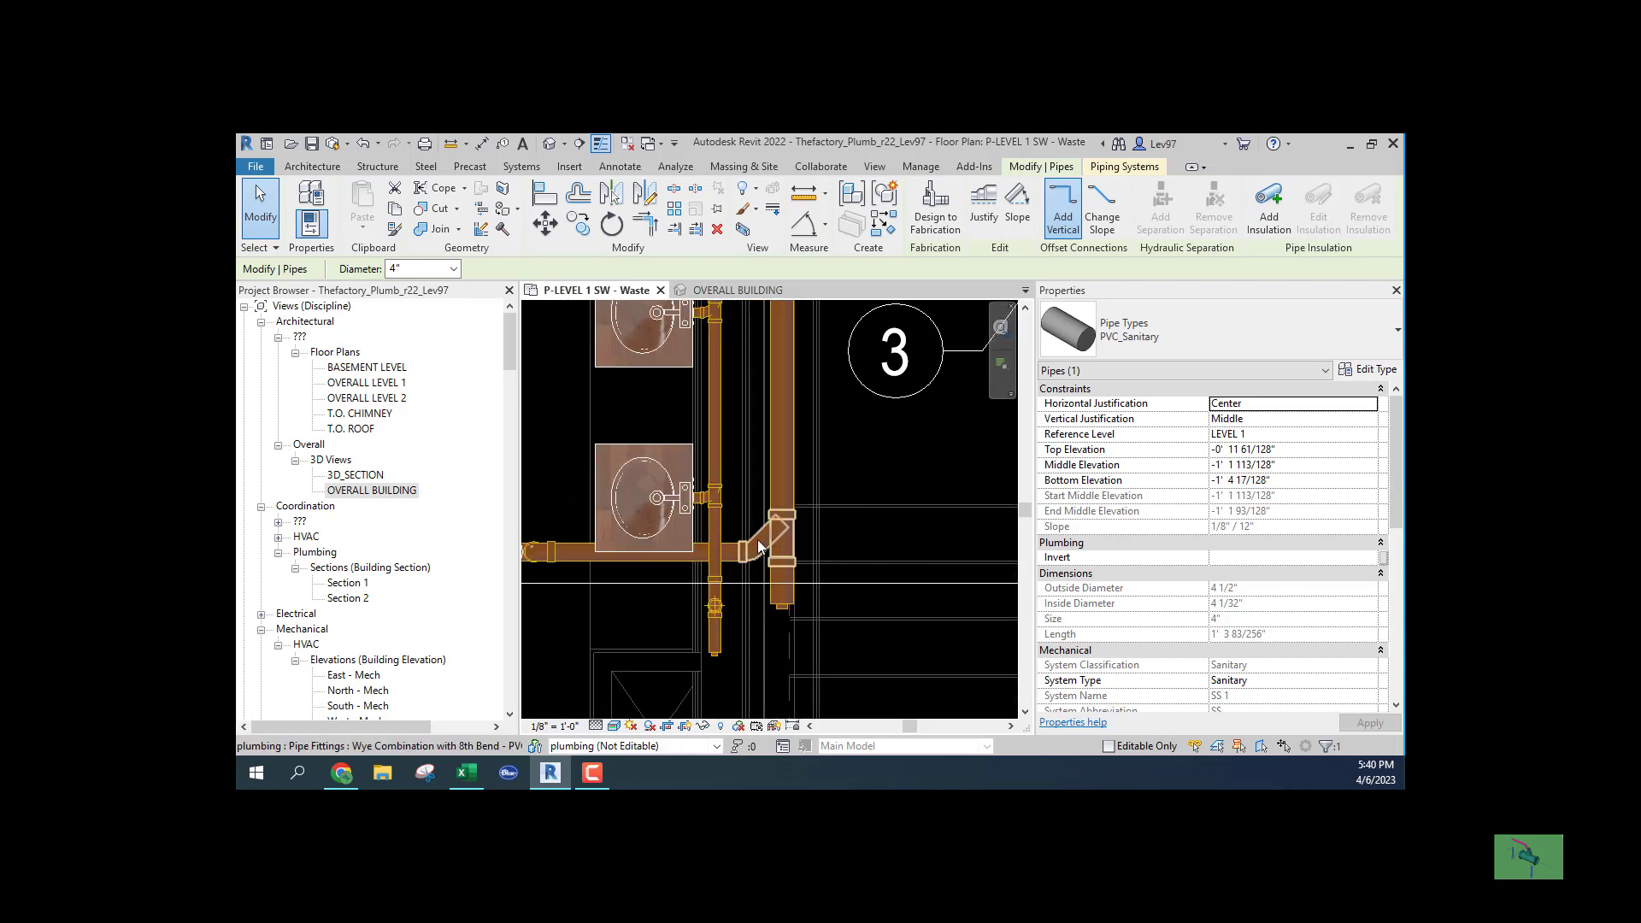
Drag the wye fitting to rework its connection, then pan to the floor drain
drag(758, 540, 738, 555)
middle_drag(587, 574, 789, 533)
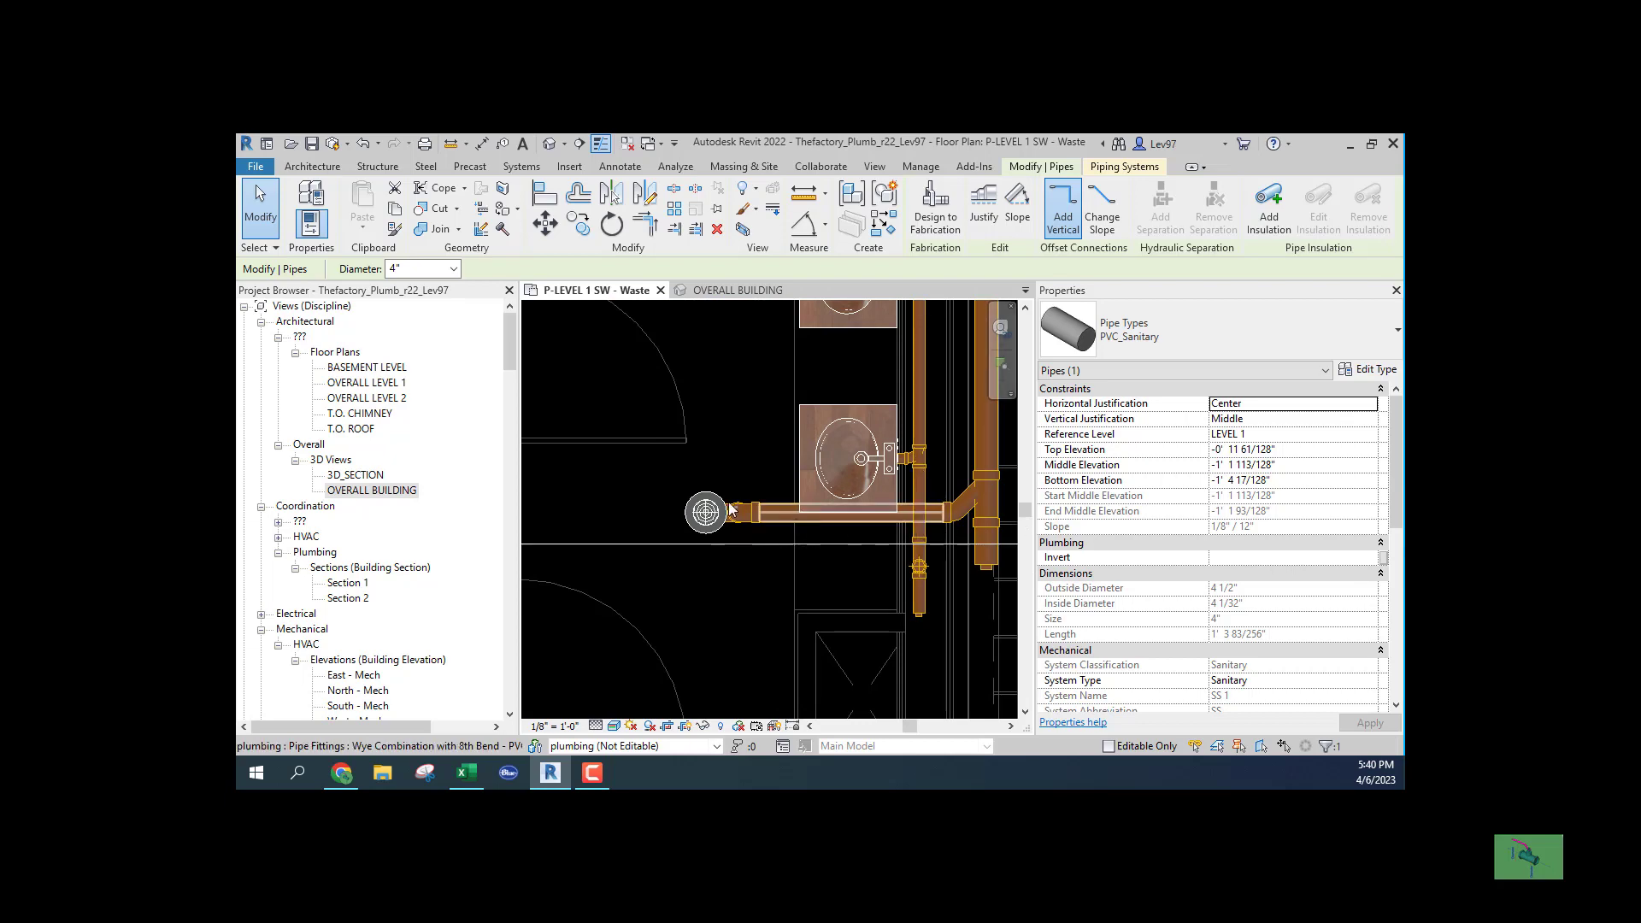
mouse_move(732, 449)
middle_down()
mouse_move(628, 616)
mouse_move(883, 615)
mouse_move(741, 442)
middle_up()
scroll(629, 616, down, 2)
scroll(695, 622, down, 2)
scroll(679, 601, down, 2)
scroll(910, 568, up, 2)
Move the building section's depth line across the toilet-room horizontal drain
click(965, 565)
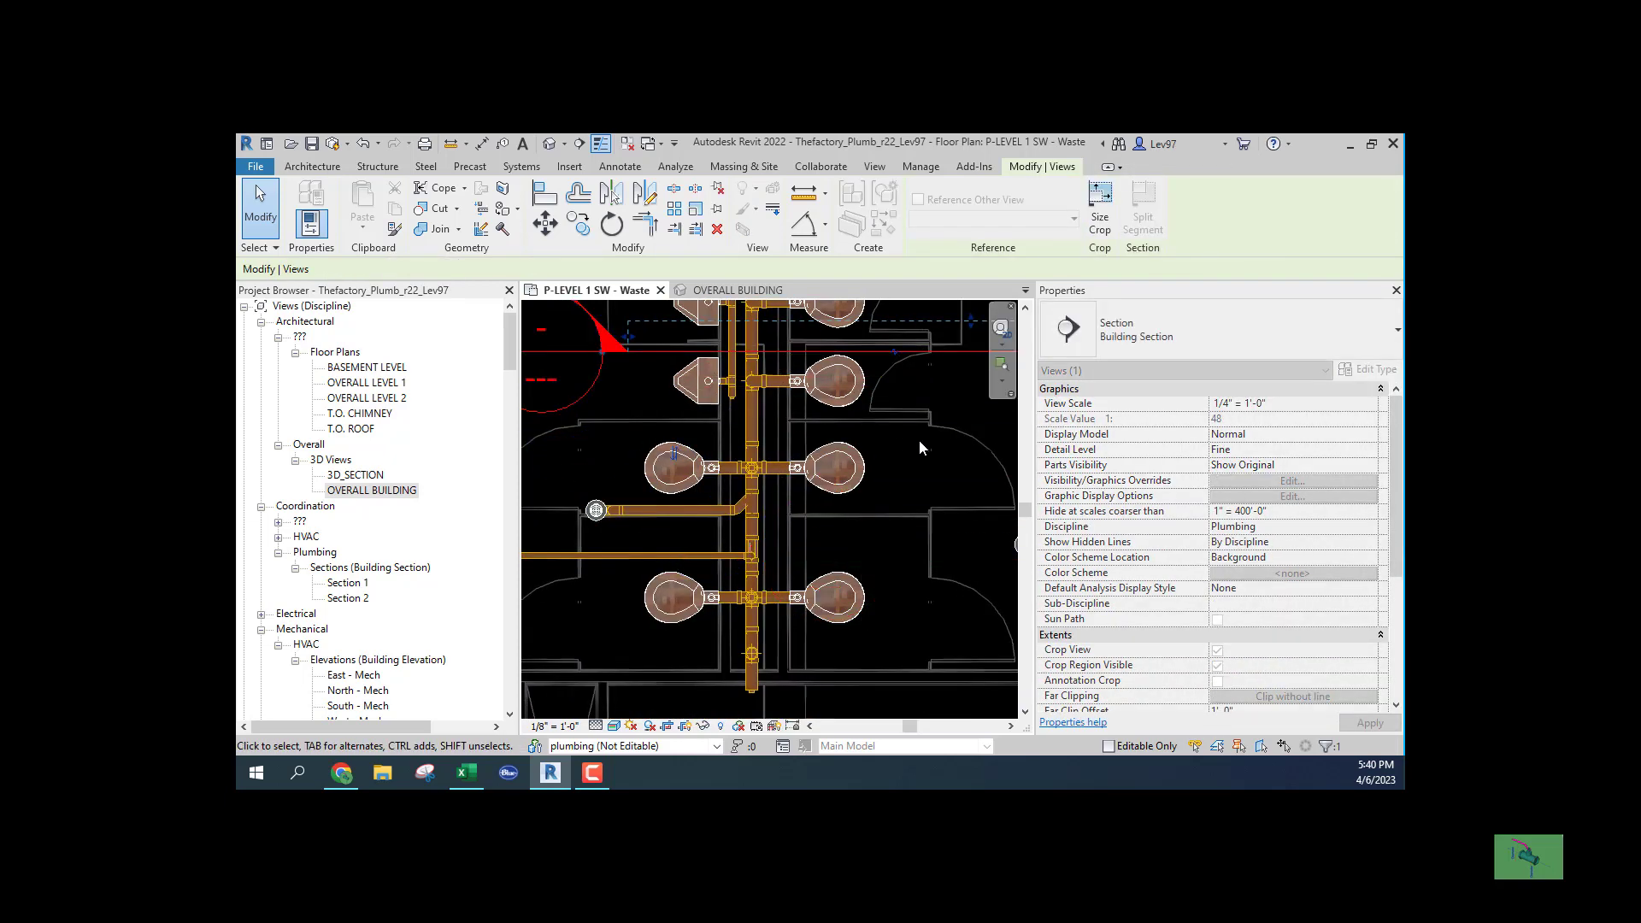
middle_drag(928, 462, 762, 648)
drag(802, 516, 777, 489)
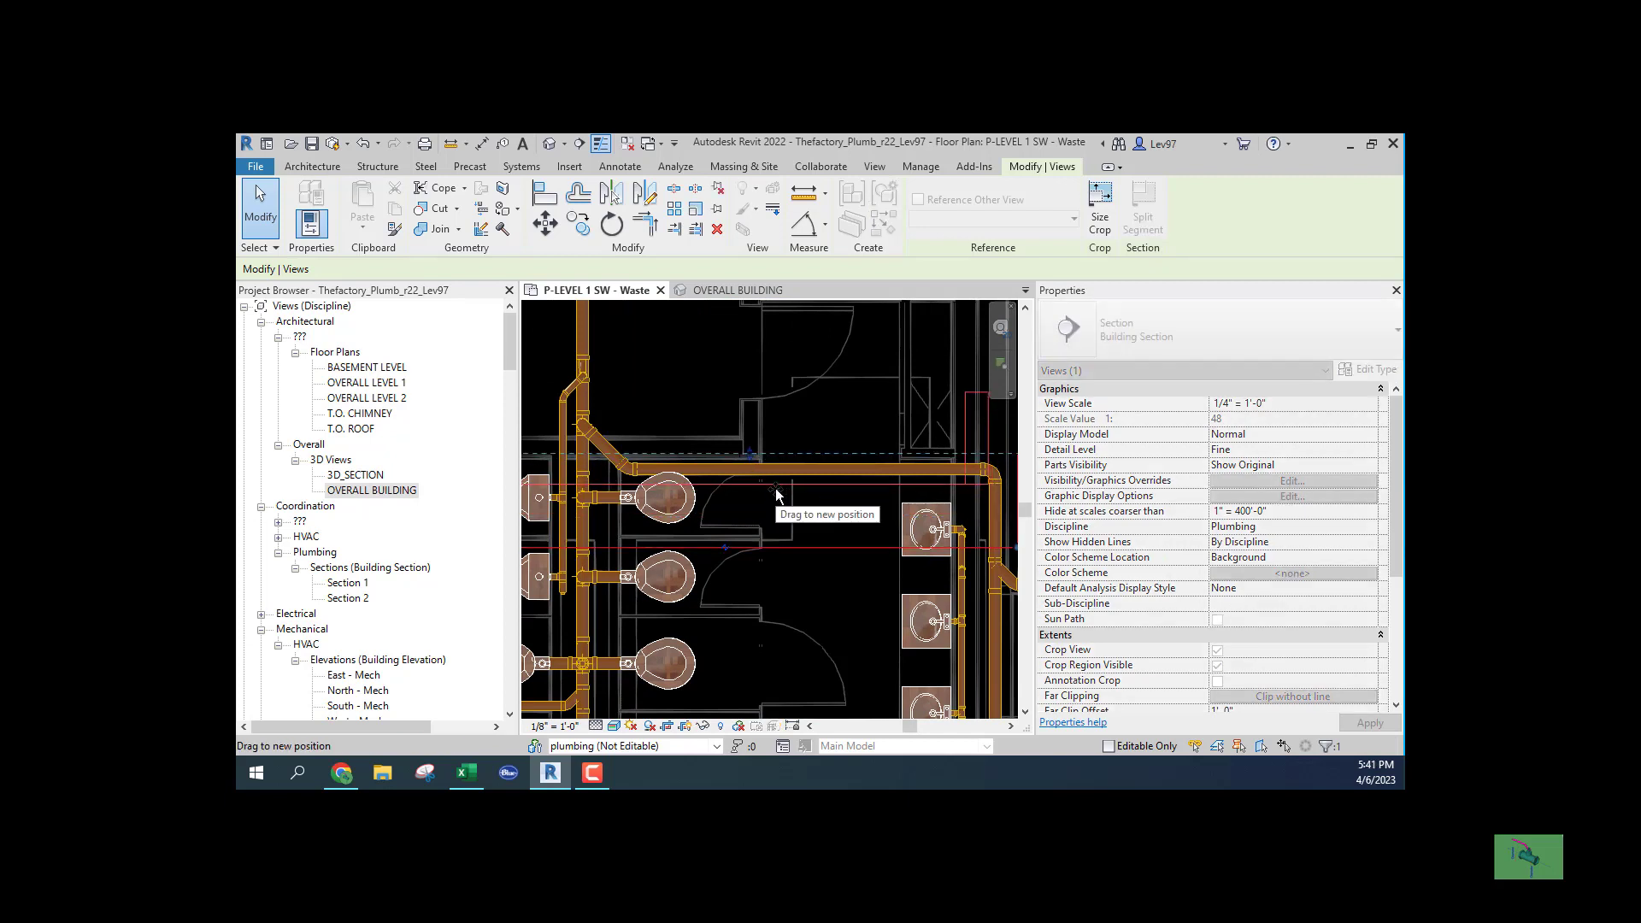
Go to the Section 6 view from the section's context menu
click(776, 489)
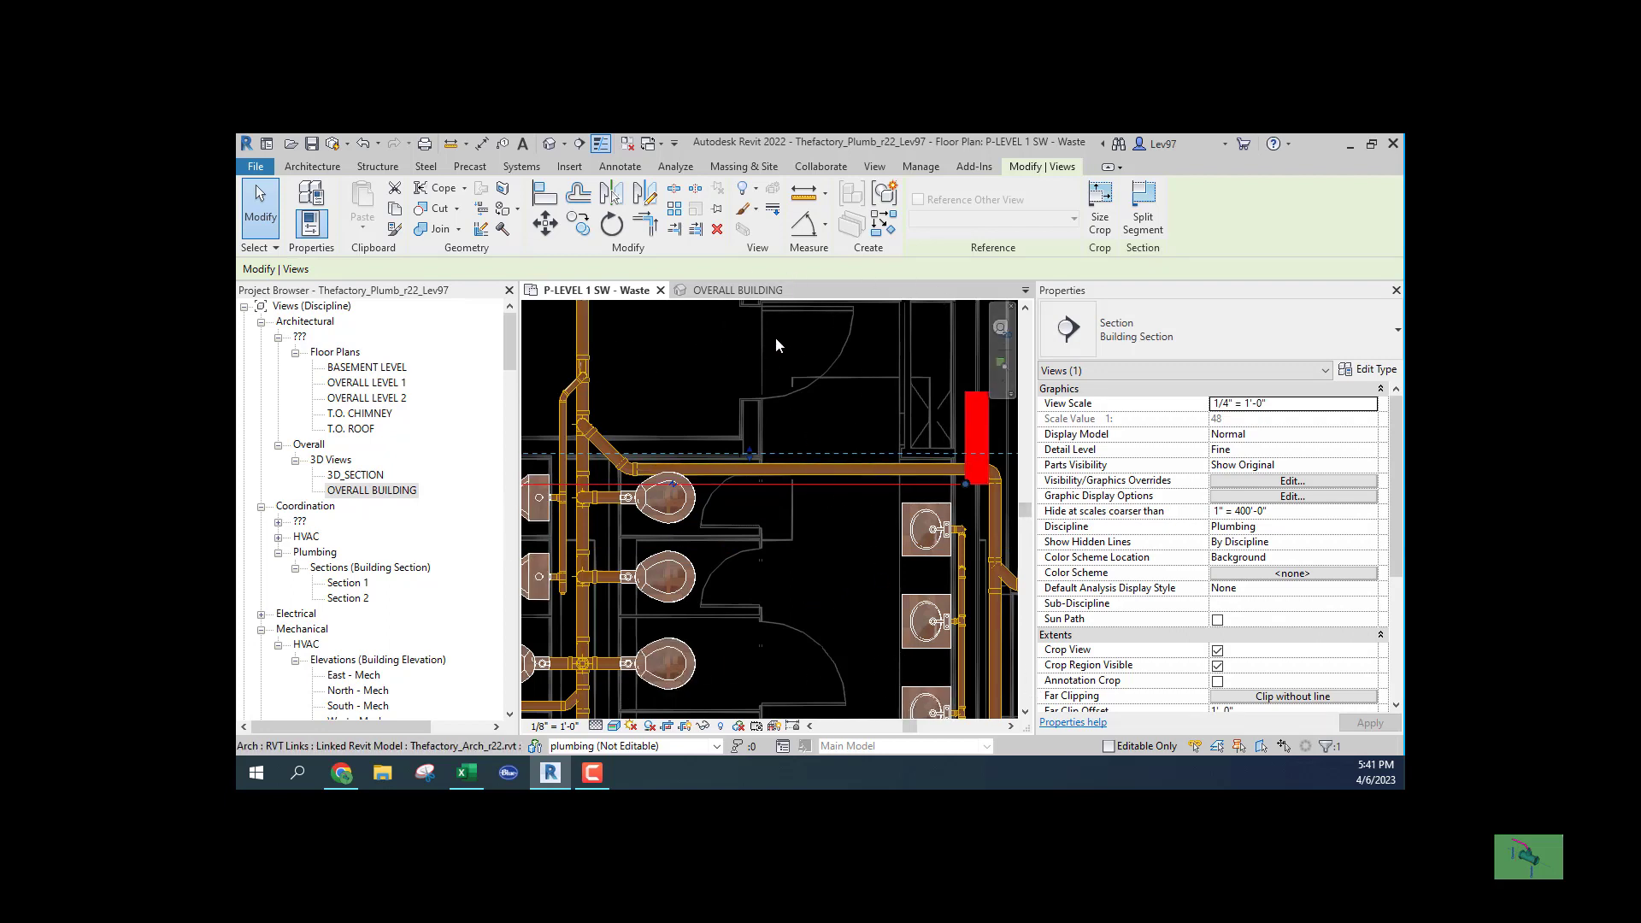
right_click(801, 589)
click(859, 364)
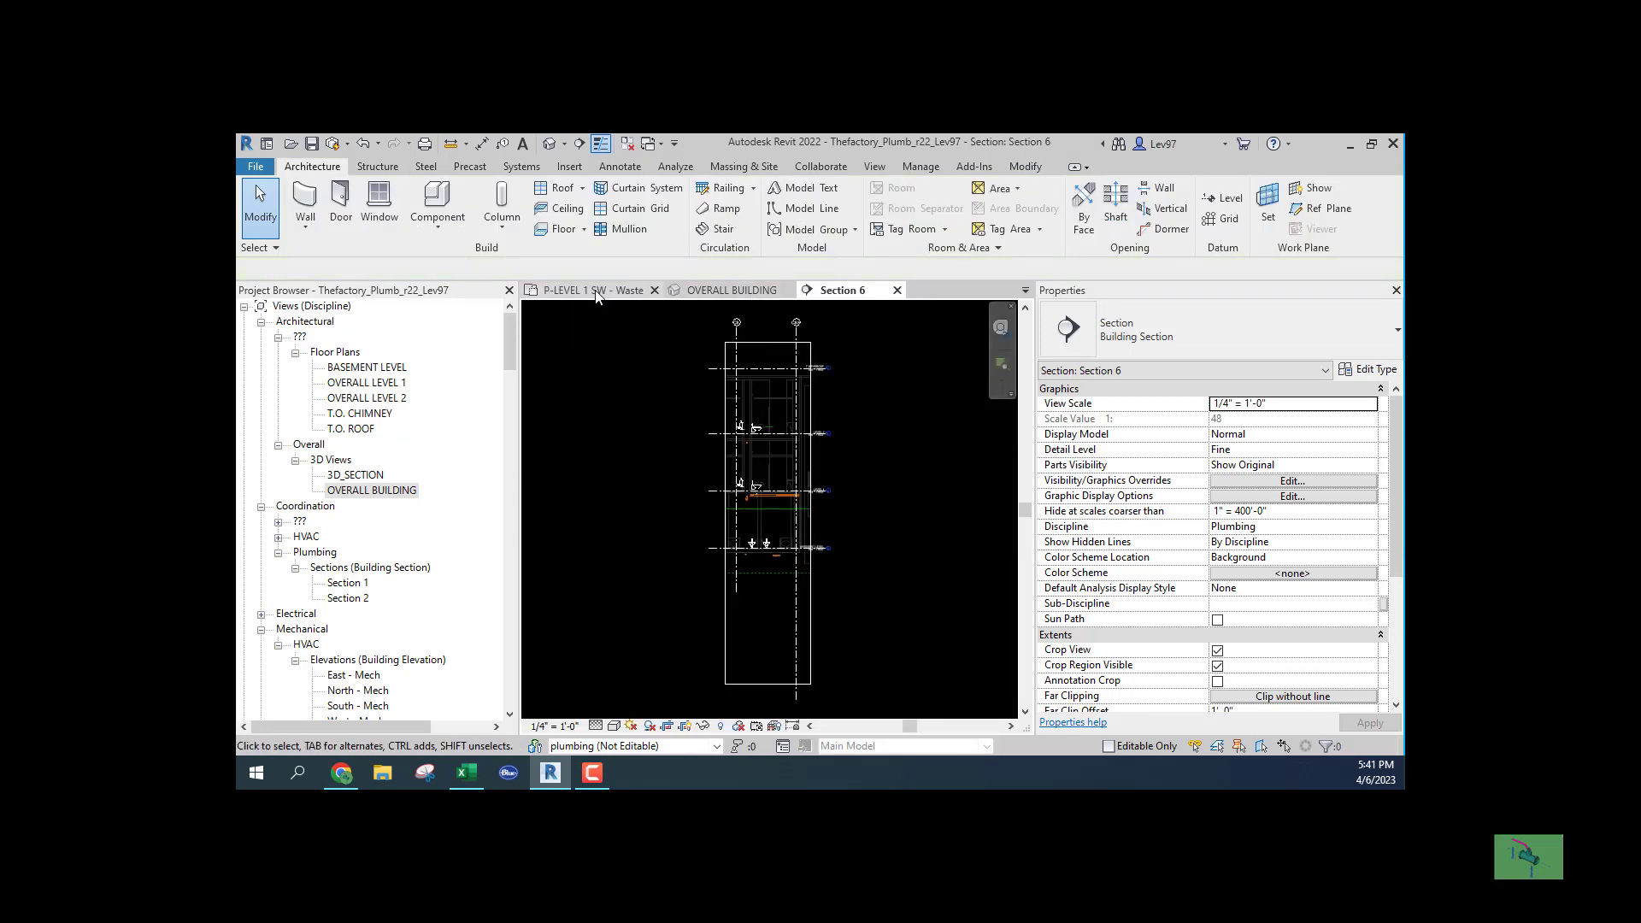
click(596, 291)
click(834, 472)
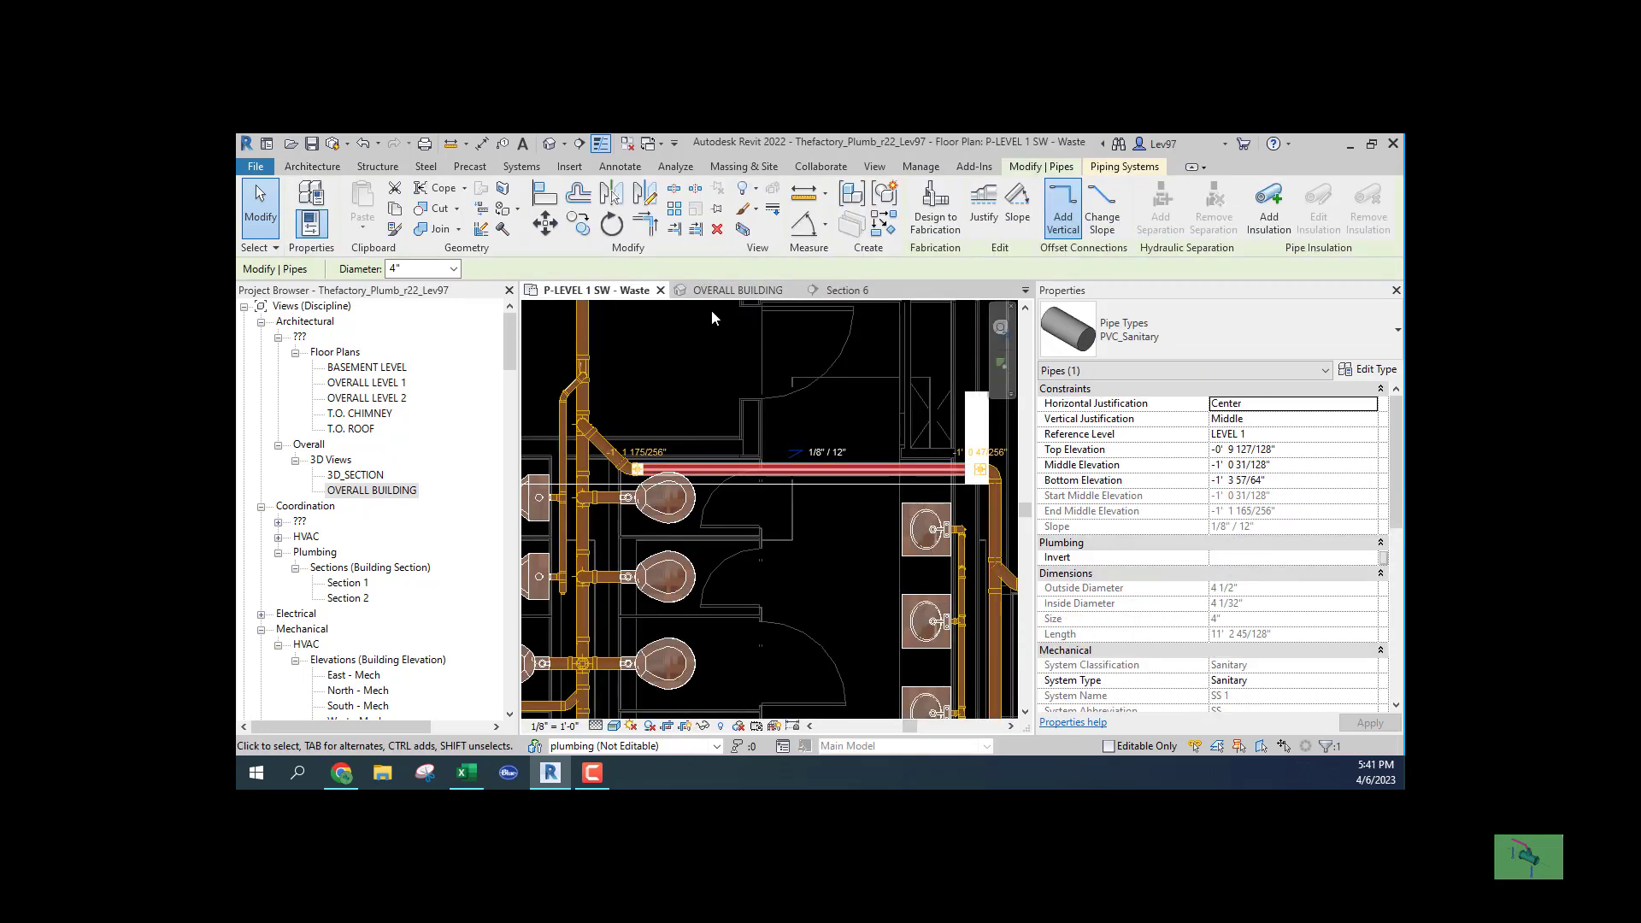
click(847, 292)
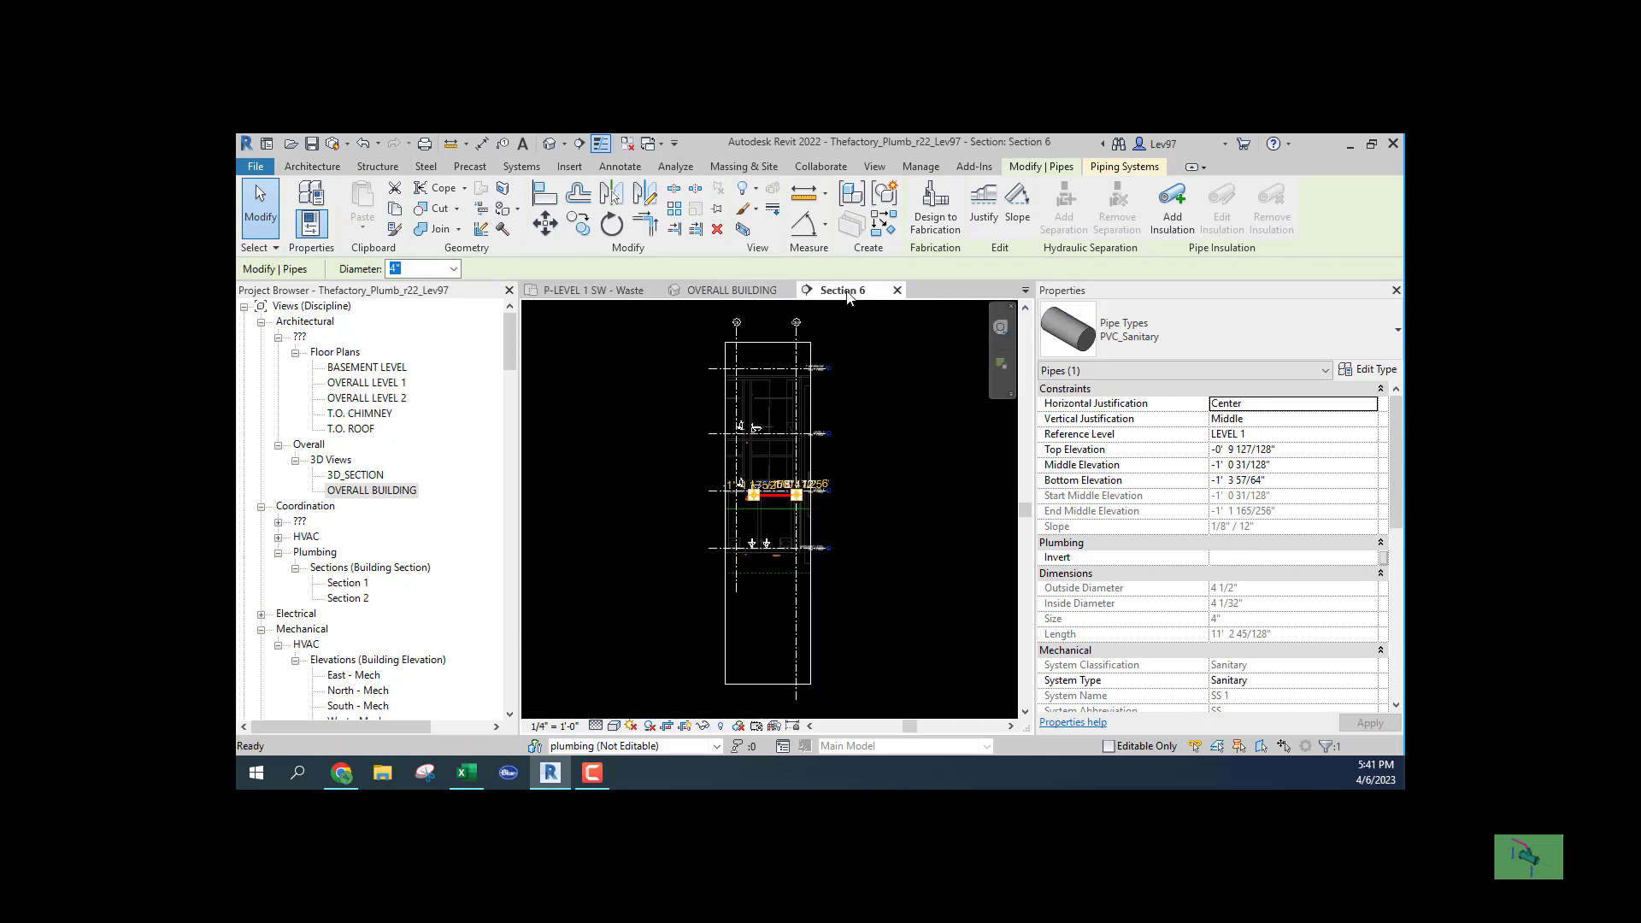
scroll(771, 560, up, 2)
scroll(720, 546, up, 2)
scroll(646, 507, up, 1)
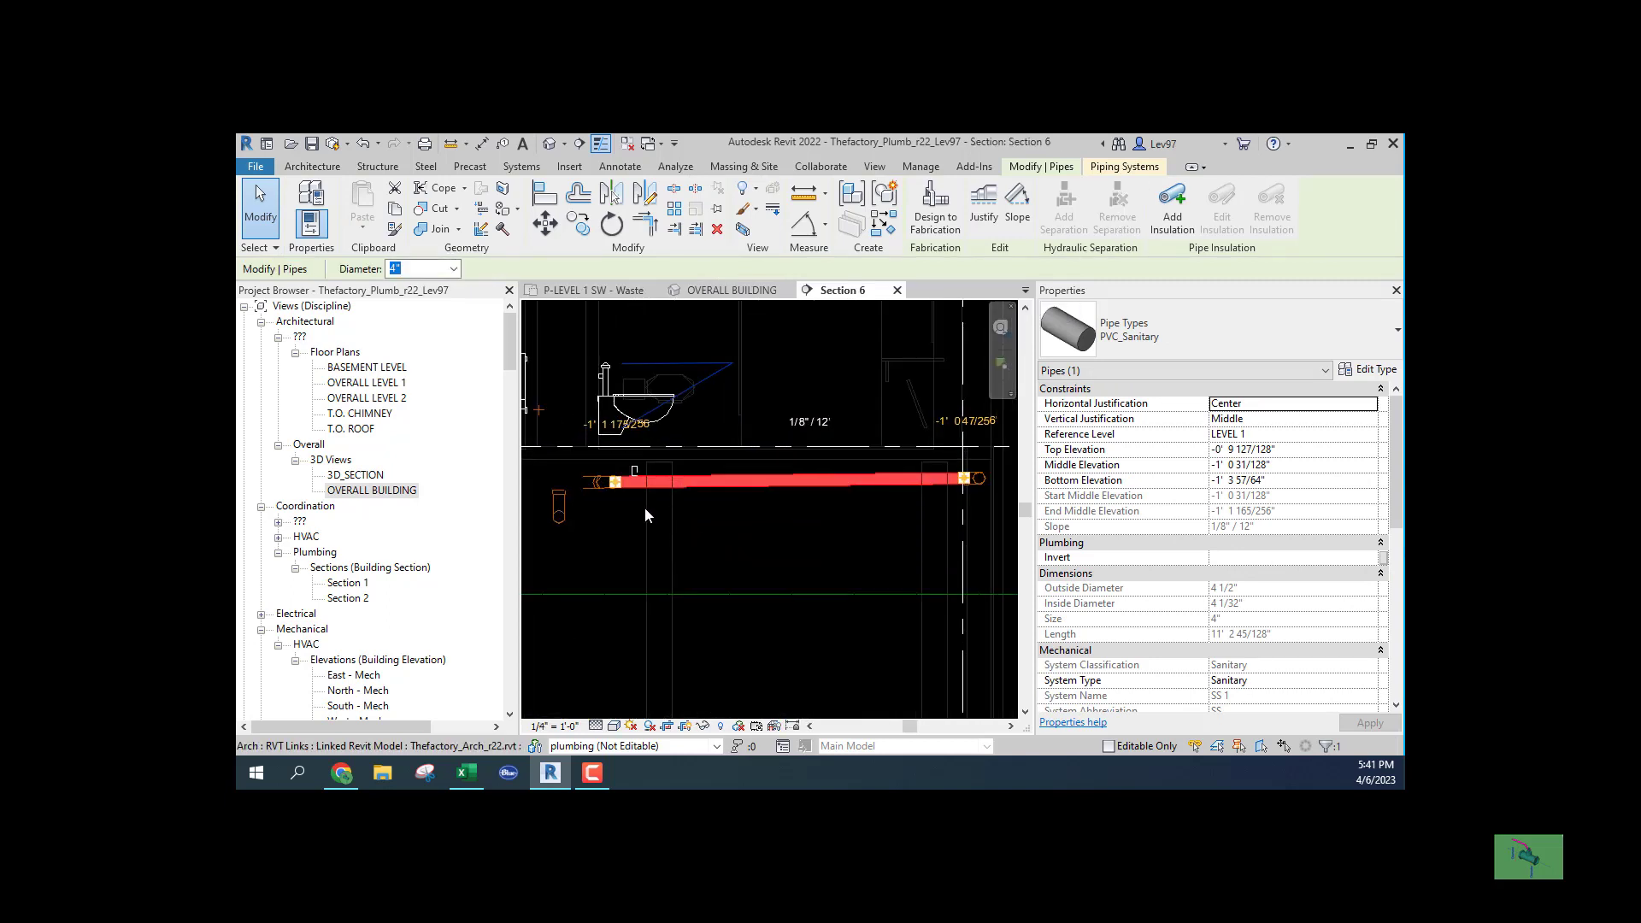
mouse_move(774, 514)
middle_down()
mouse_move(736, 547)
mouse_move(767, 573)
mouse_move(858, 573)
middle_up()
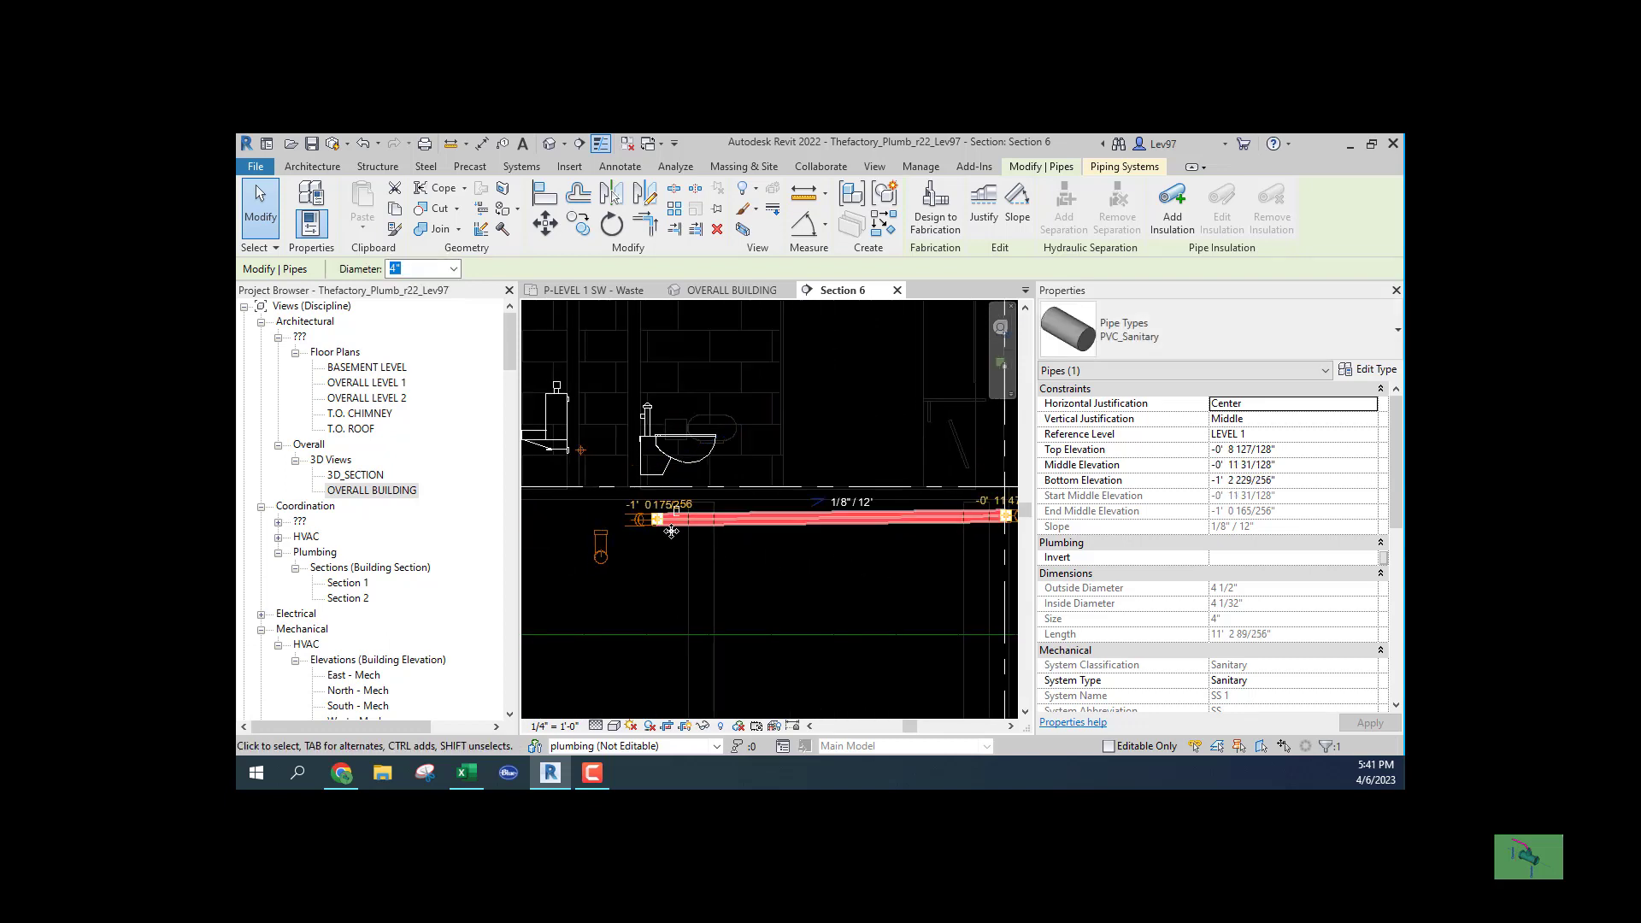
scroll(637, 549, up, 2)
key(Up)
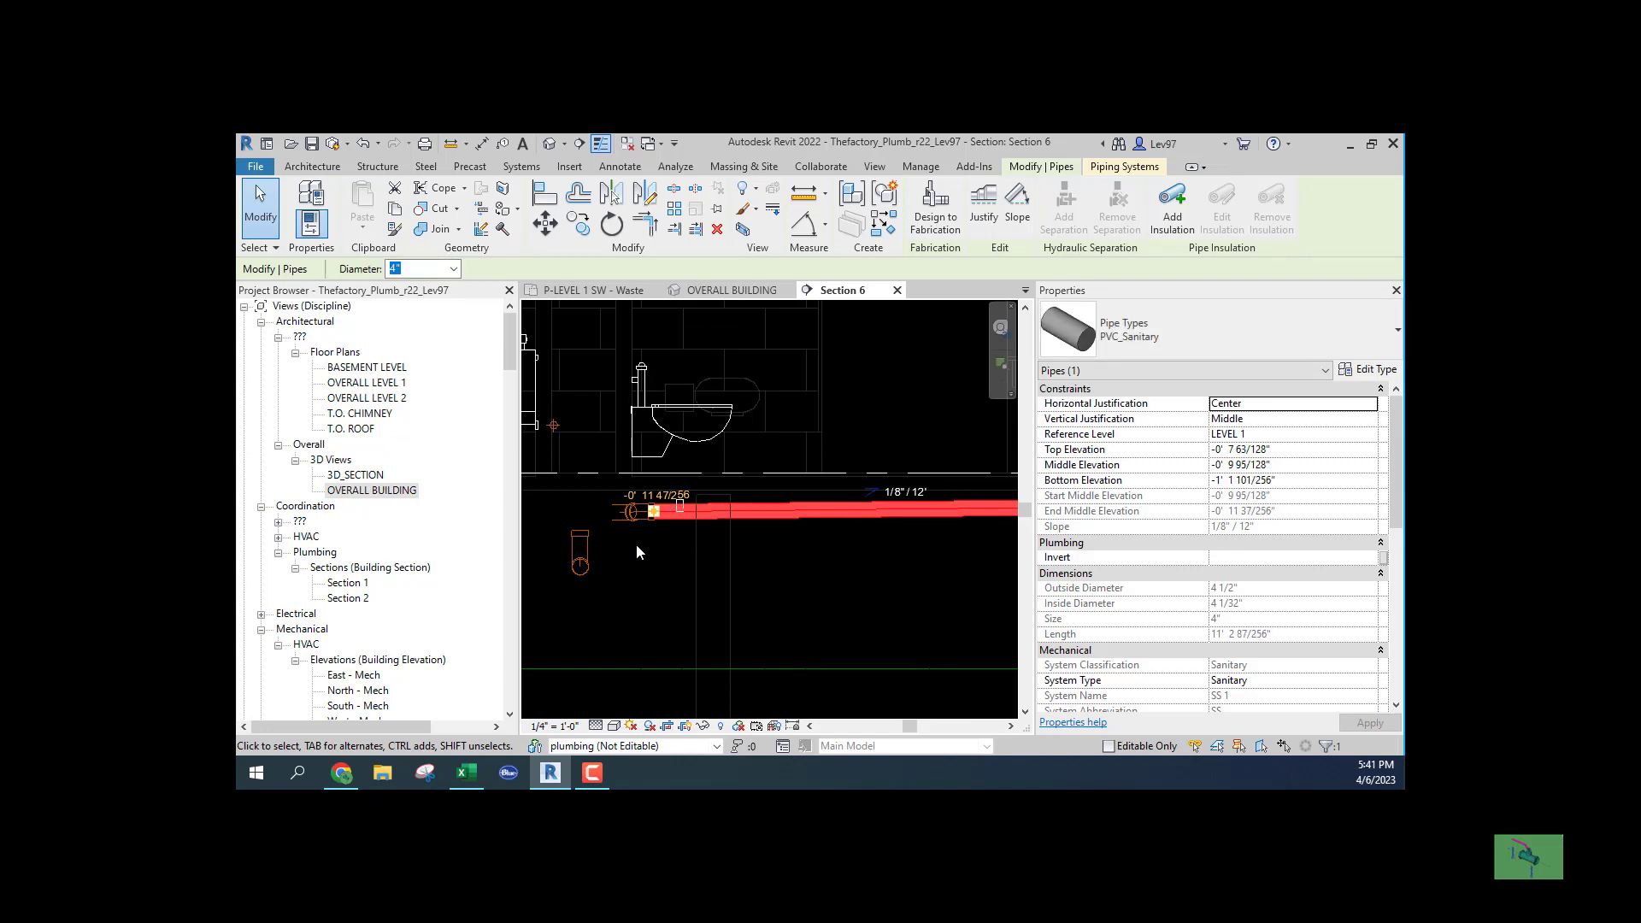
key(Up)
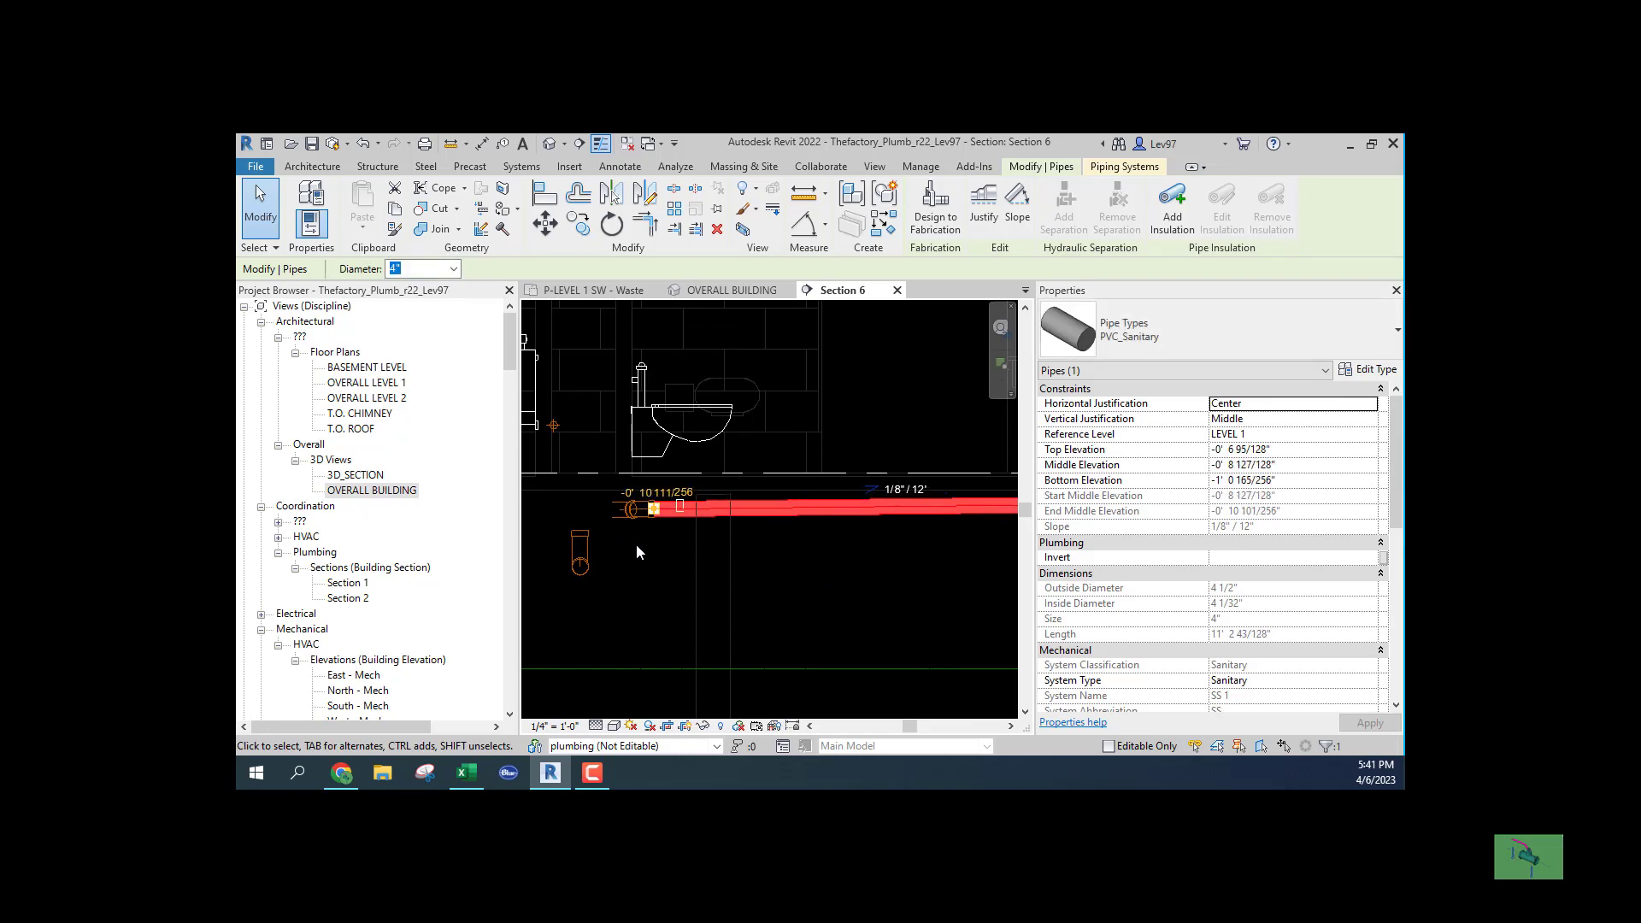
key(Up)
key(Up)
key(Up)
key(Up)
key(Up)
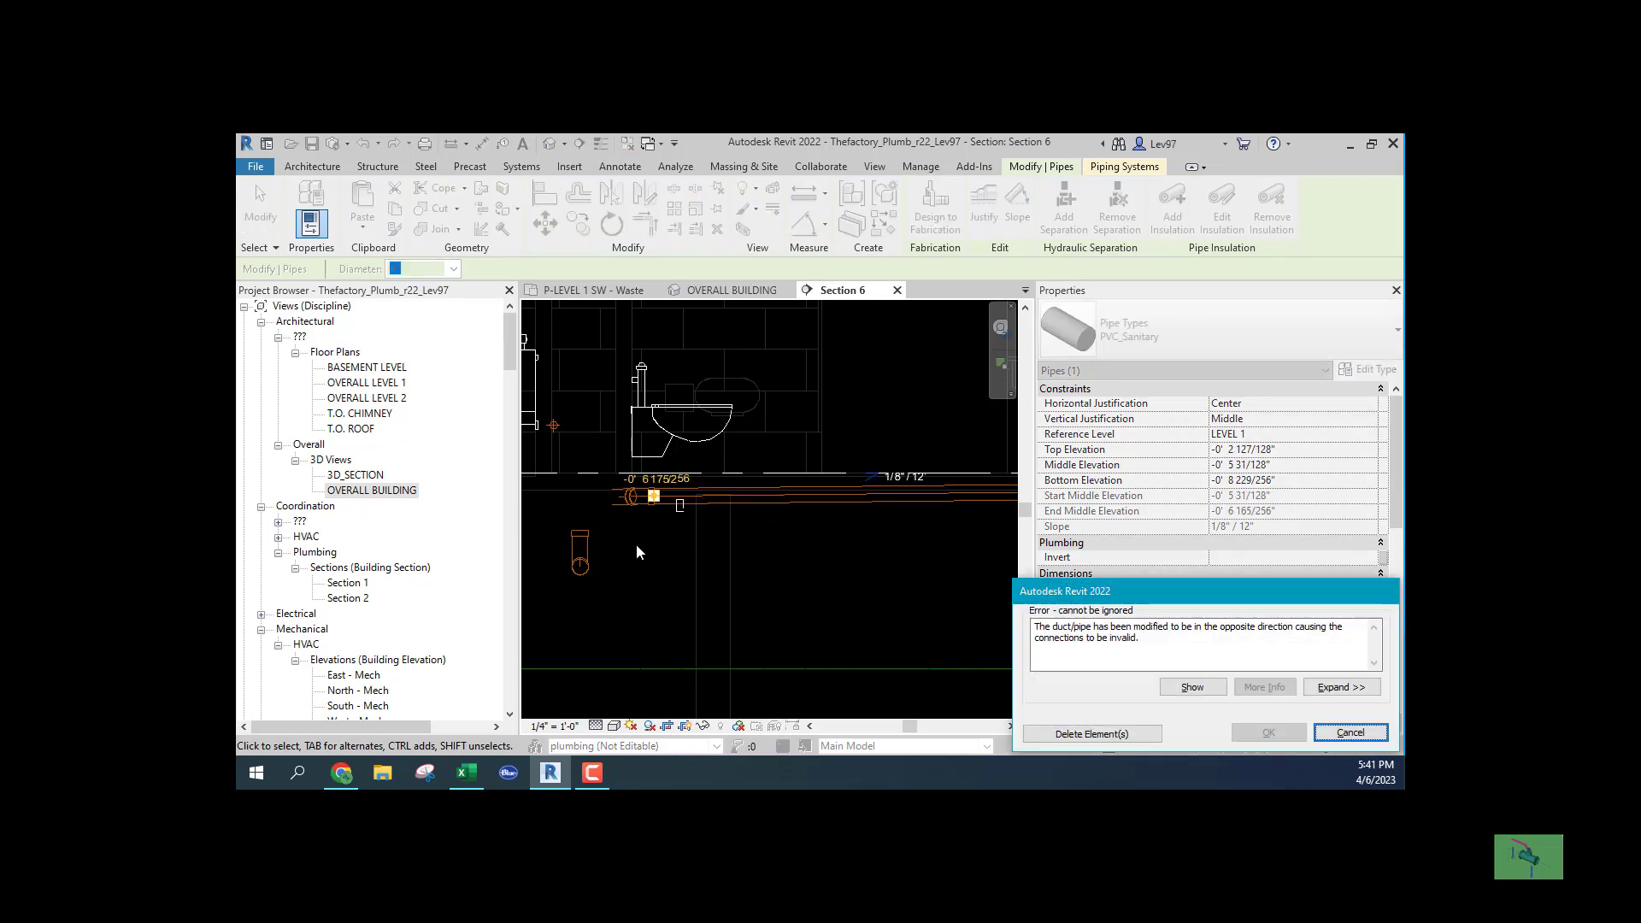
click(1351, 734)
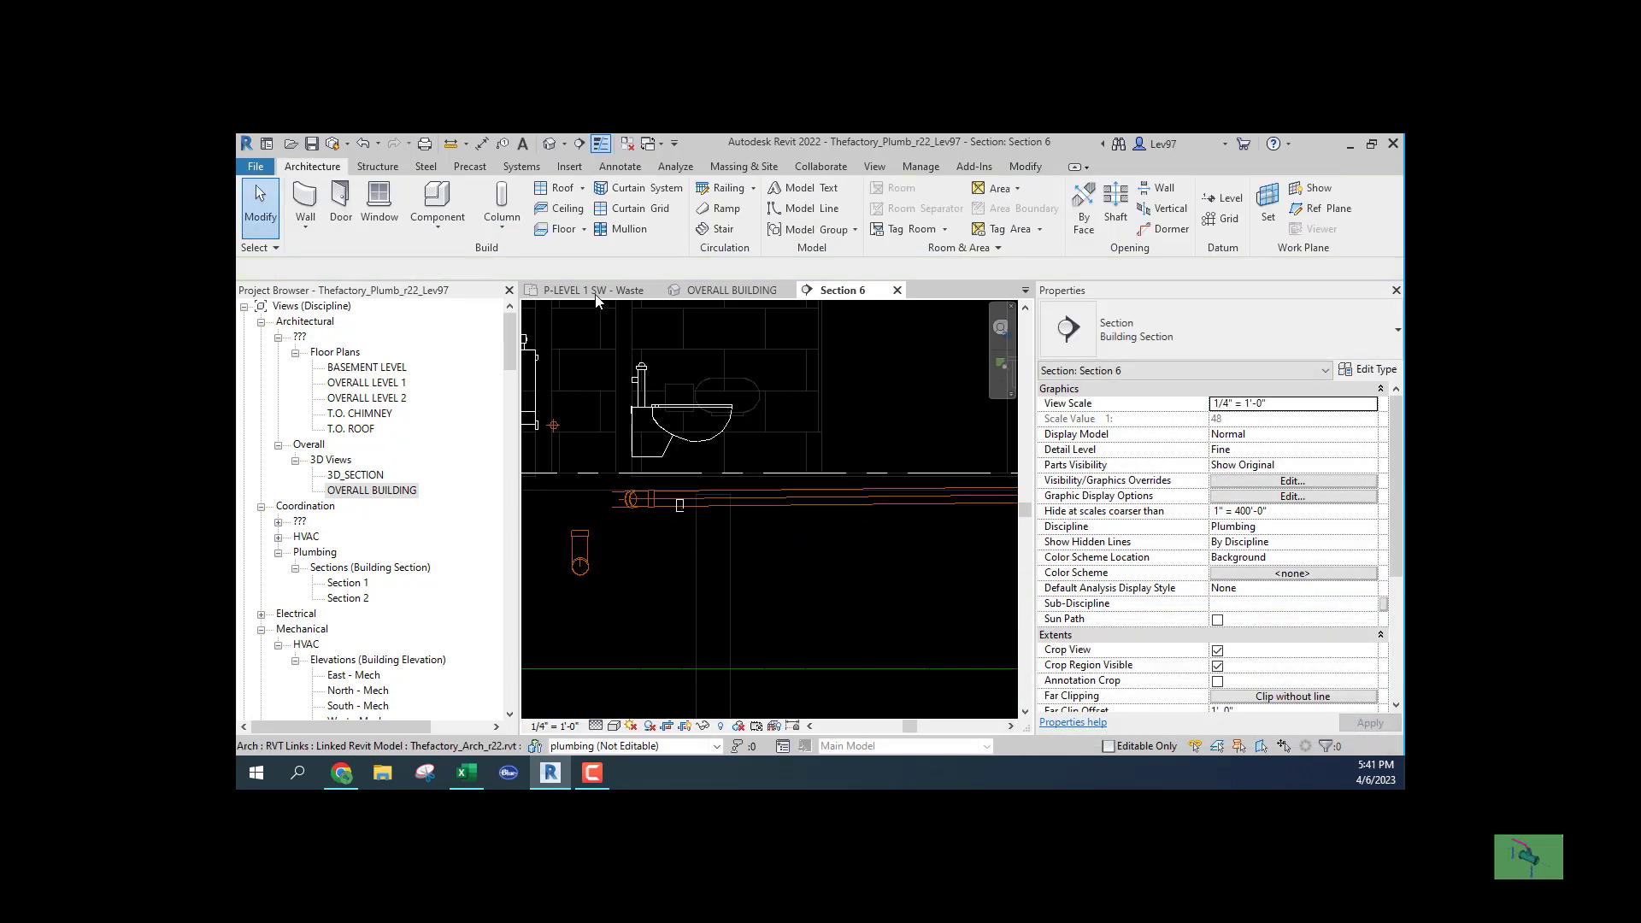
In 3D, change the tee below the sink to Wye Combination with 8th Bend
click(739, 293)
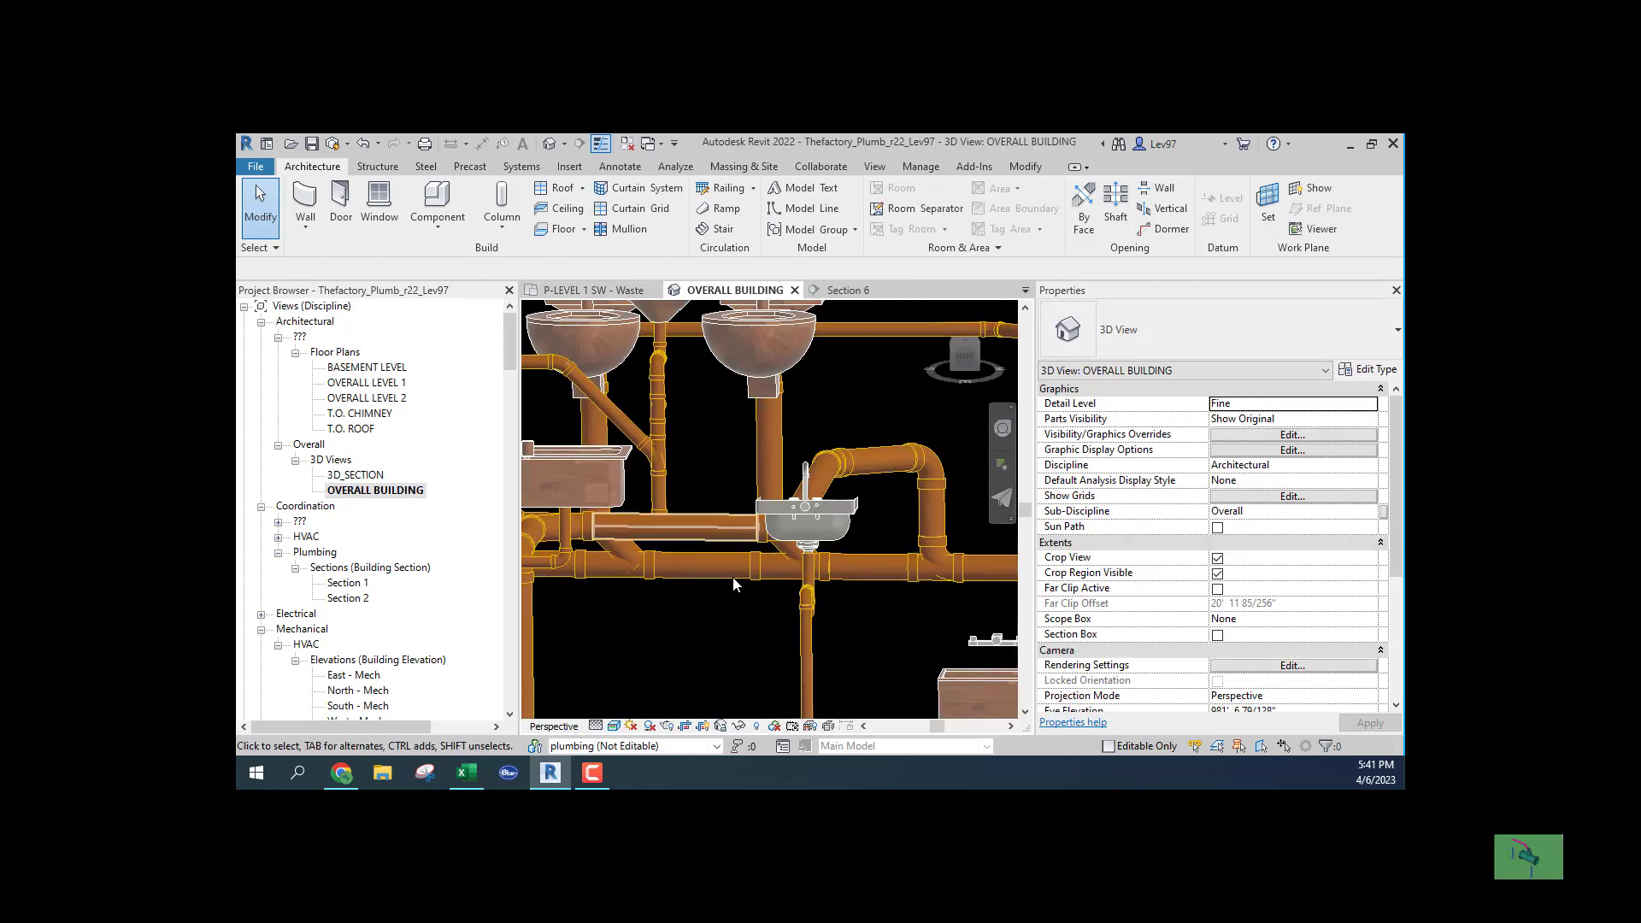
click(932, 584)
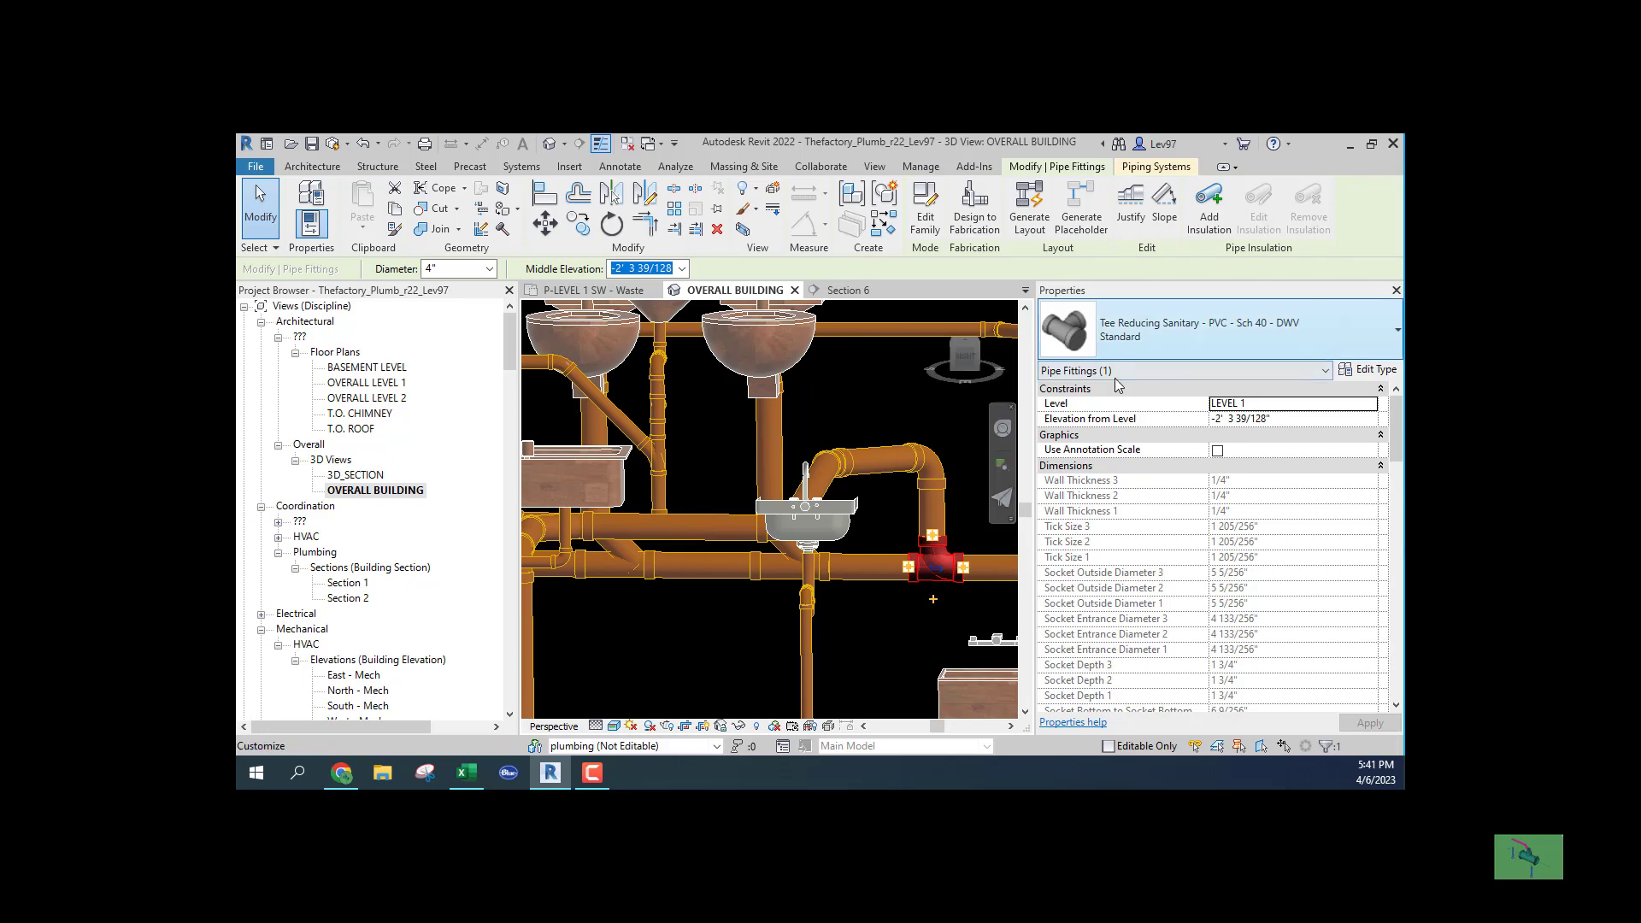
click(1357, 334)
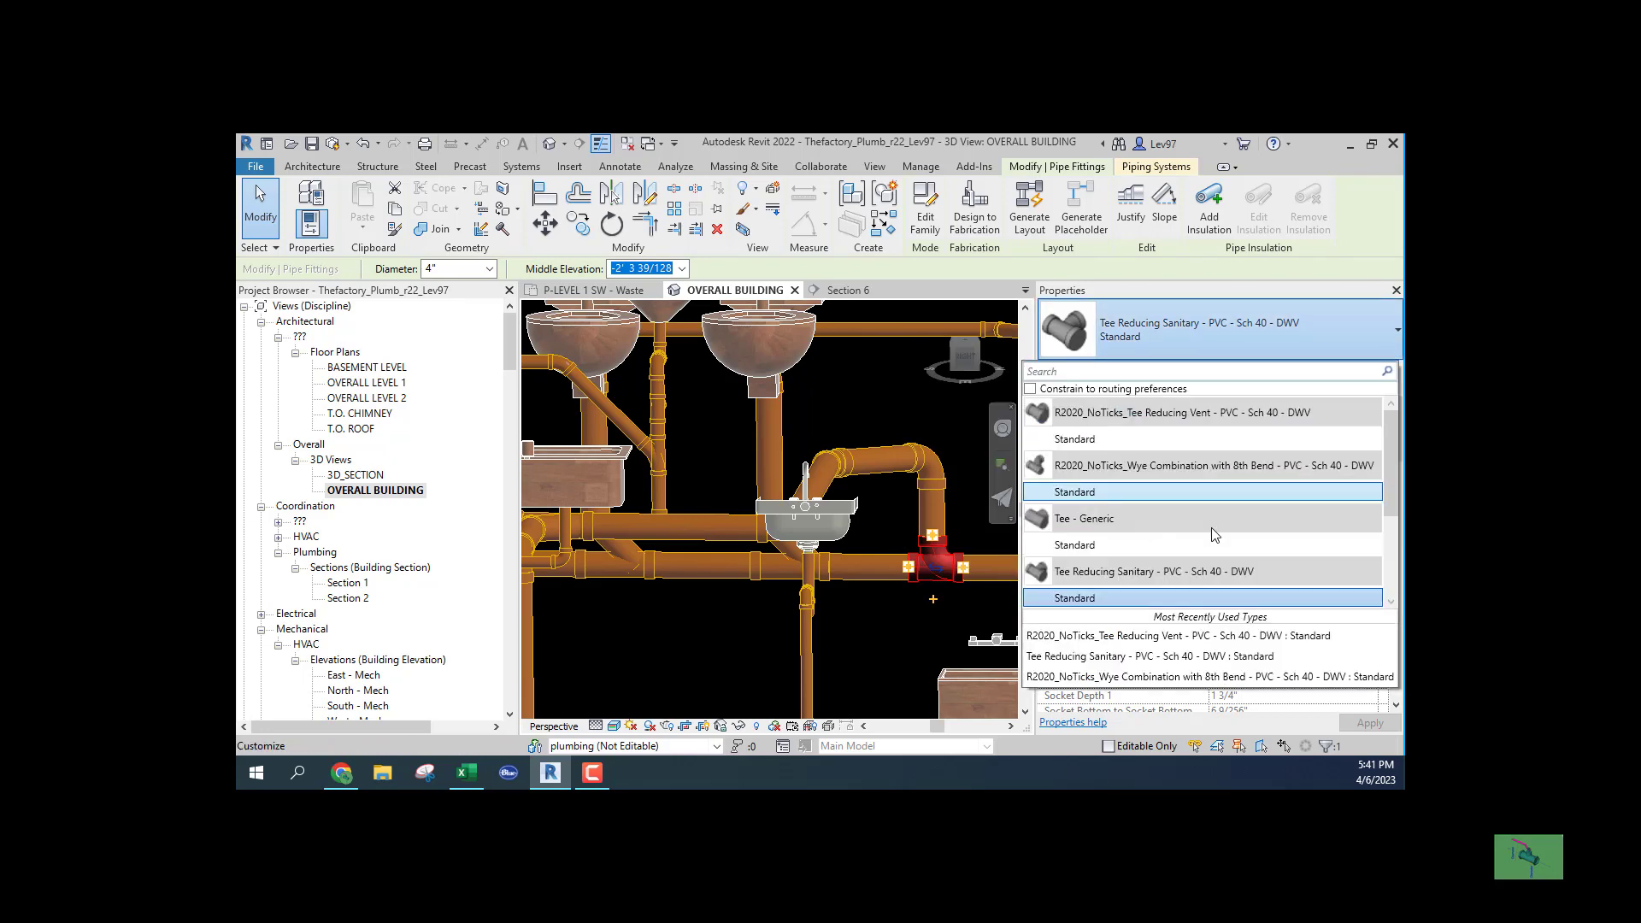
scroll(1212, 528, down, 2)
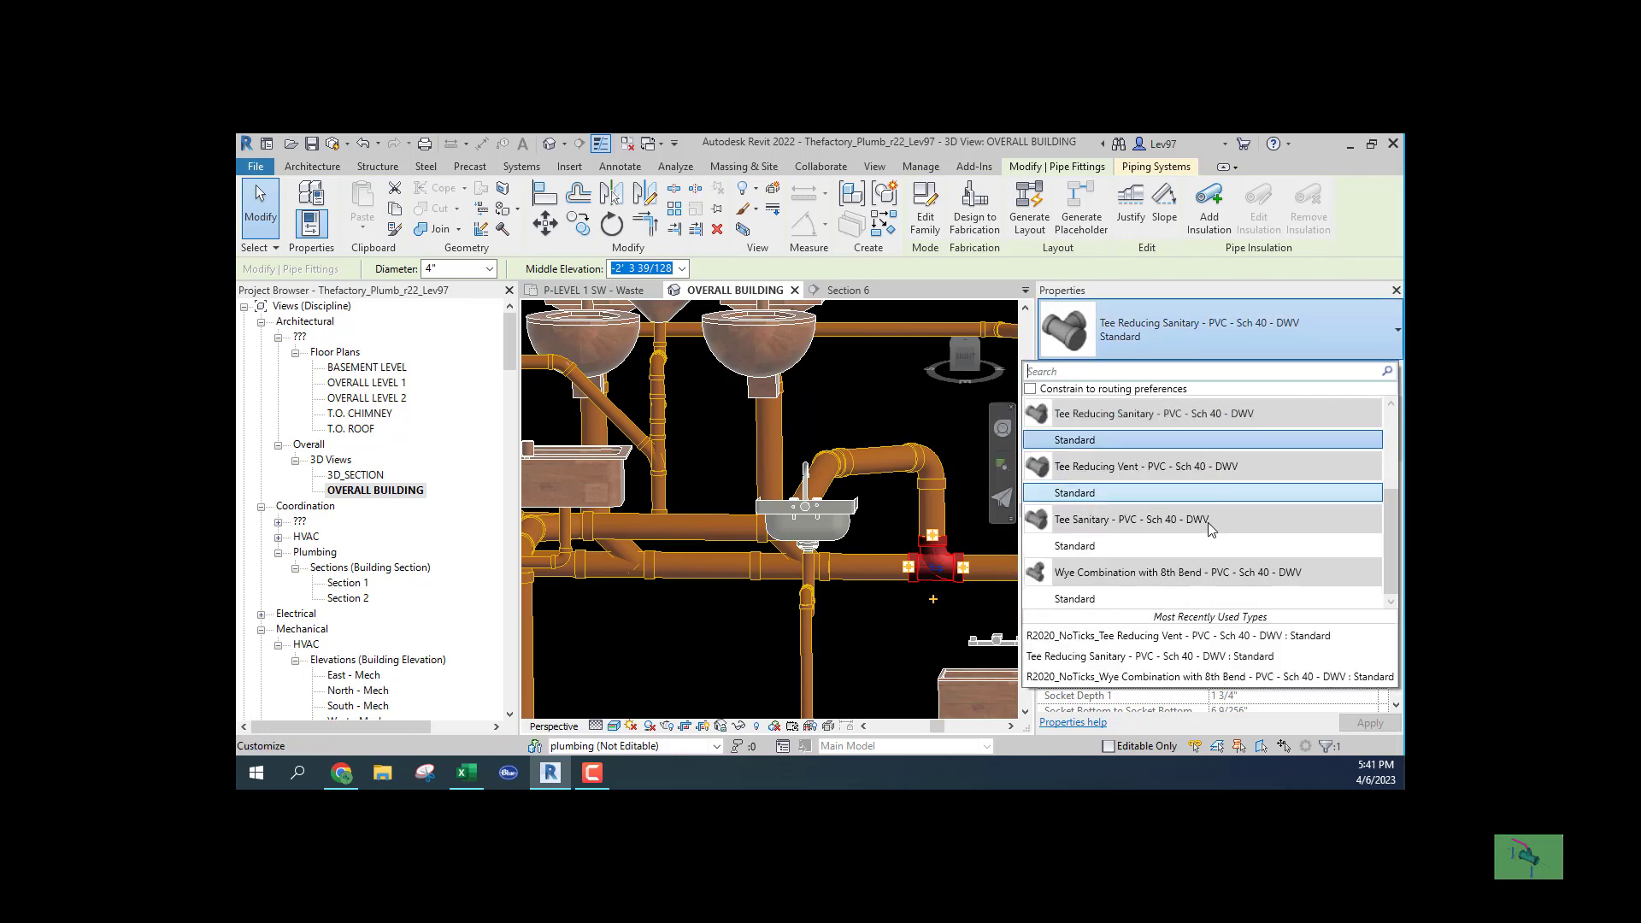
click(1084, 600)
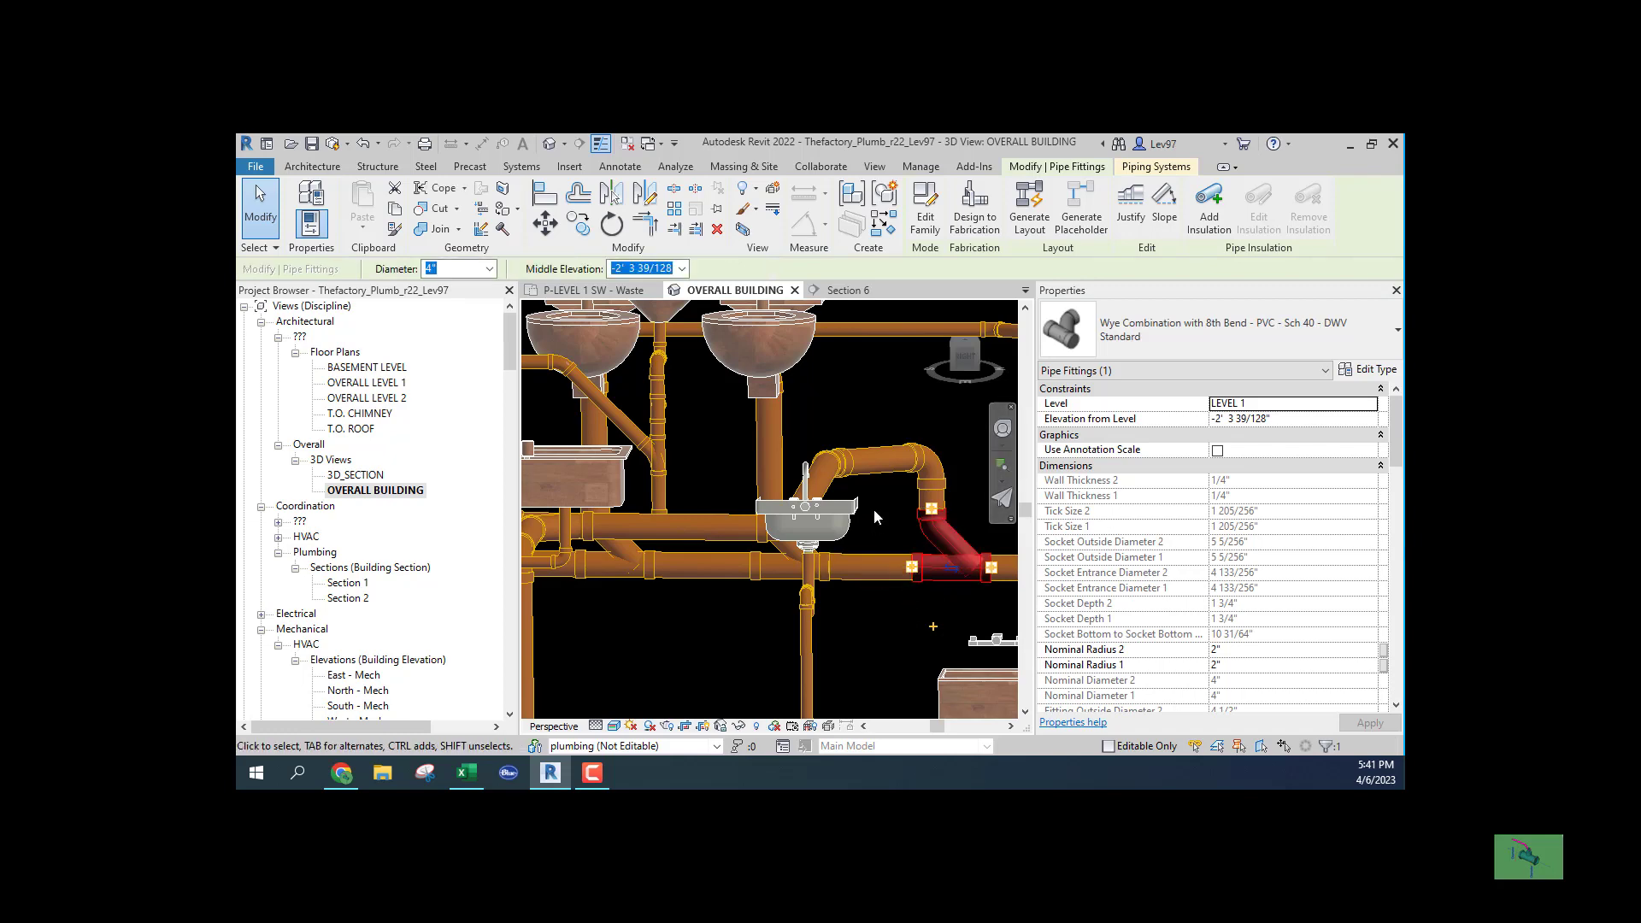
click(898, 607)
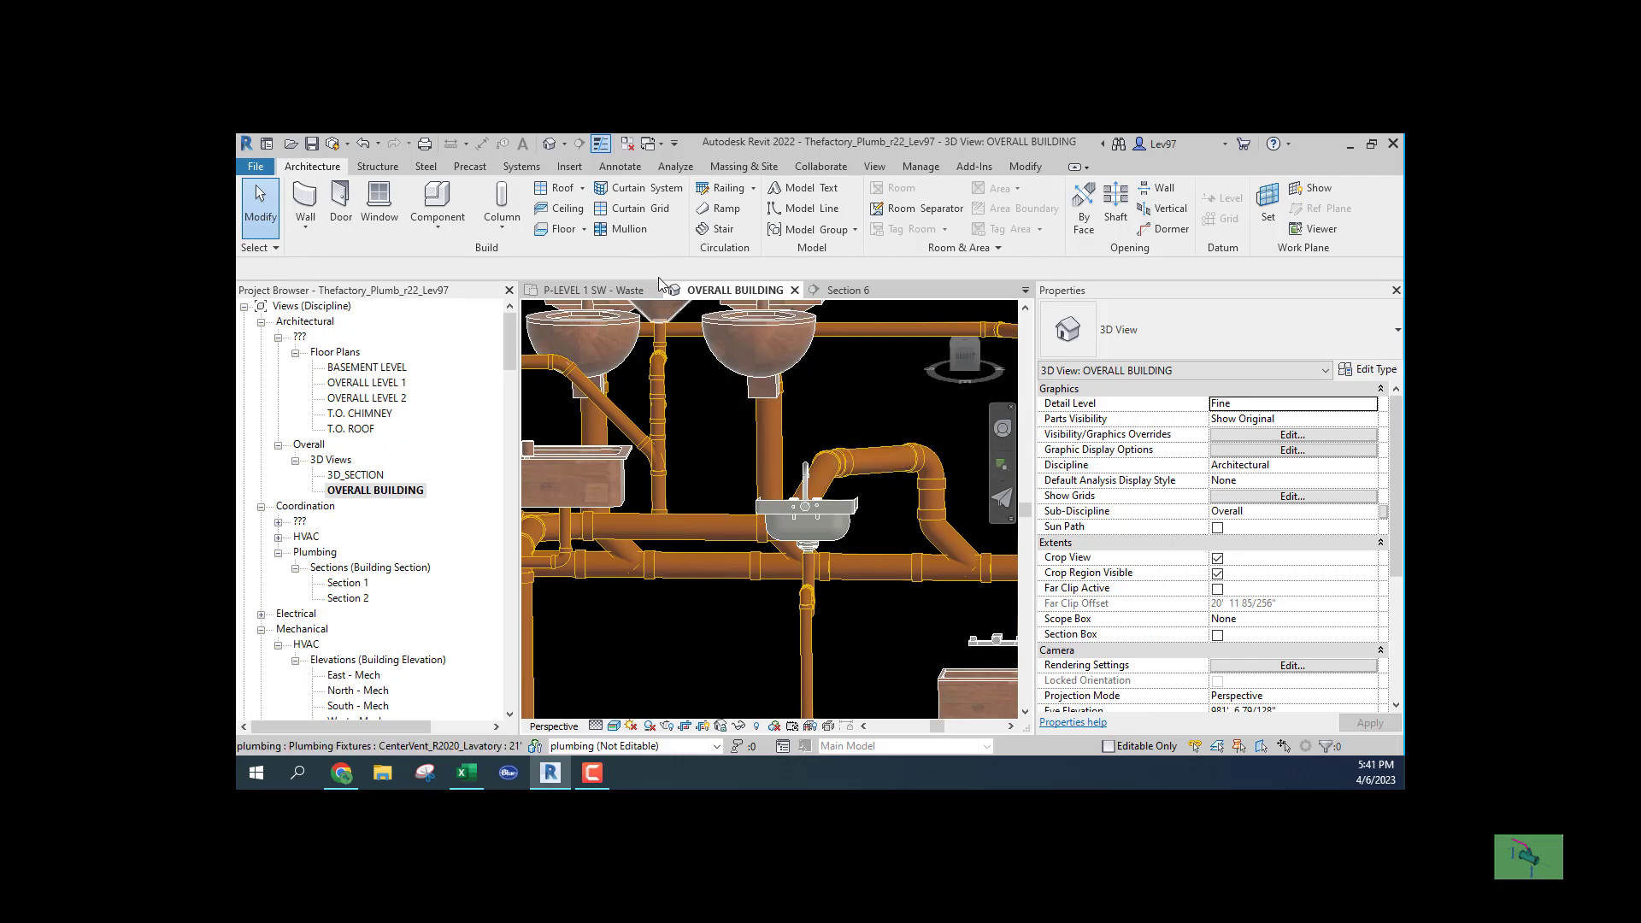
In Section 6, nudge the 4-inch sanitary pipe down, then return to the waste plan
click(856, 292)
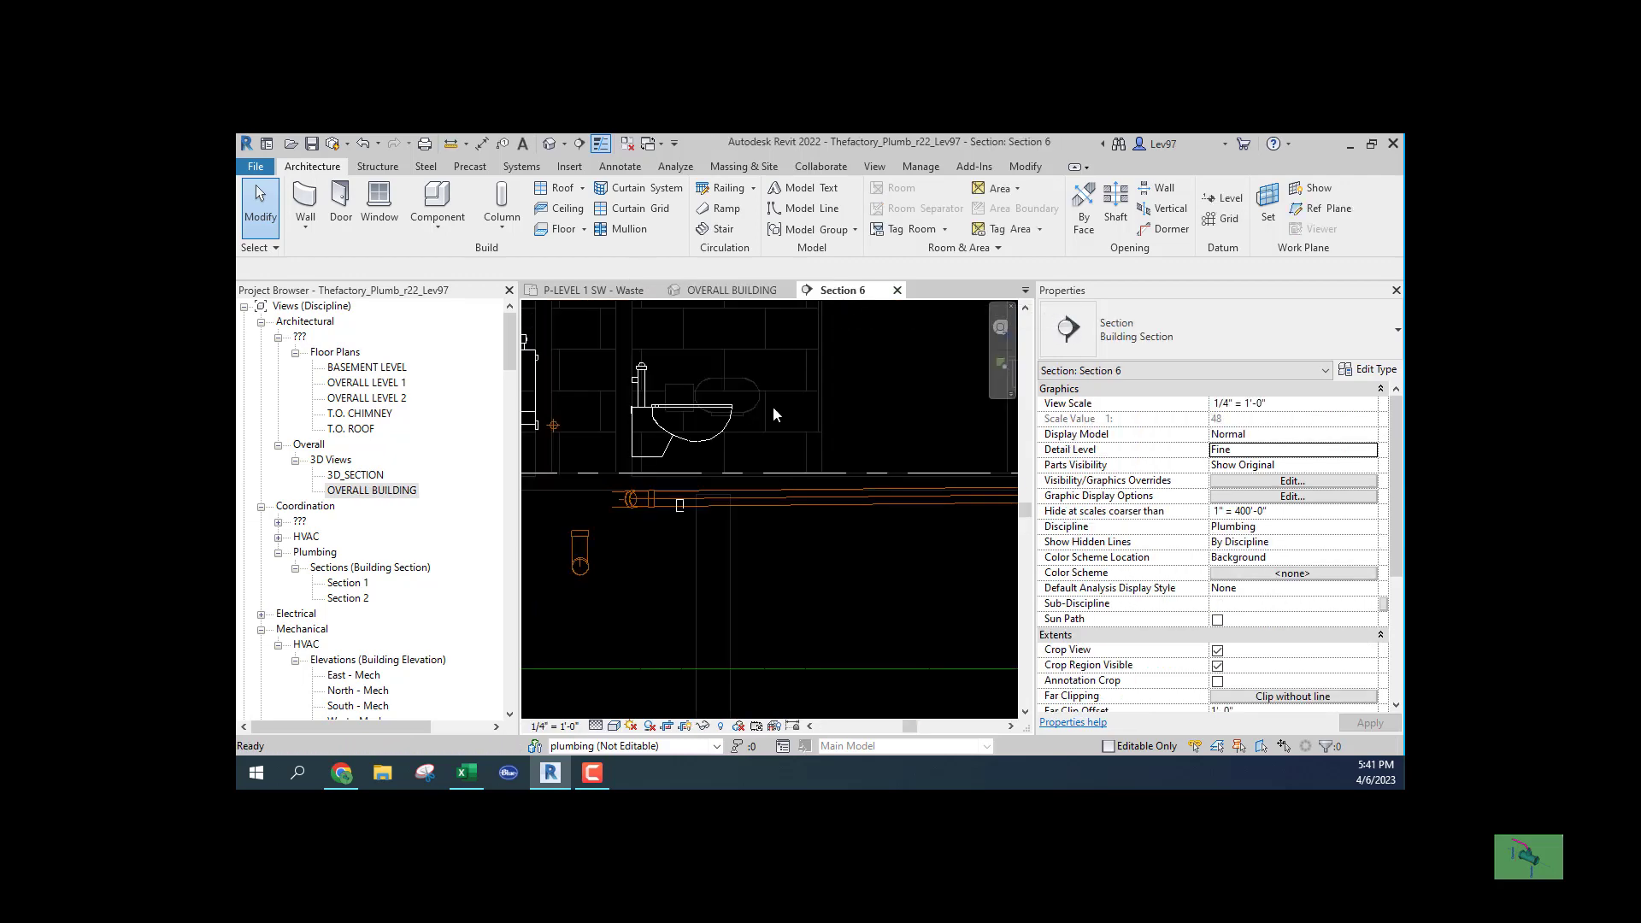
click(795, 499)
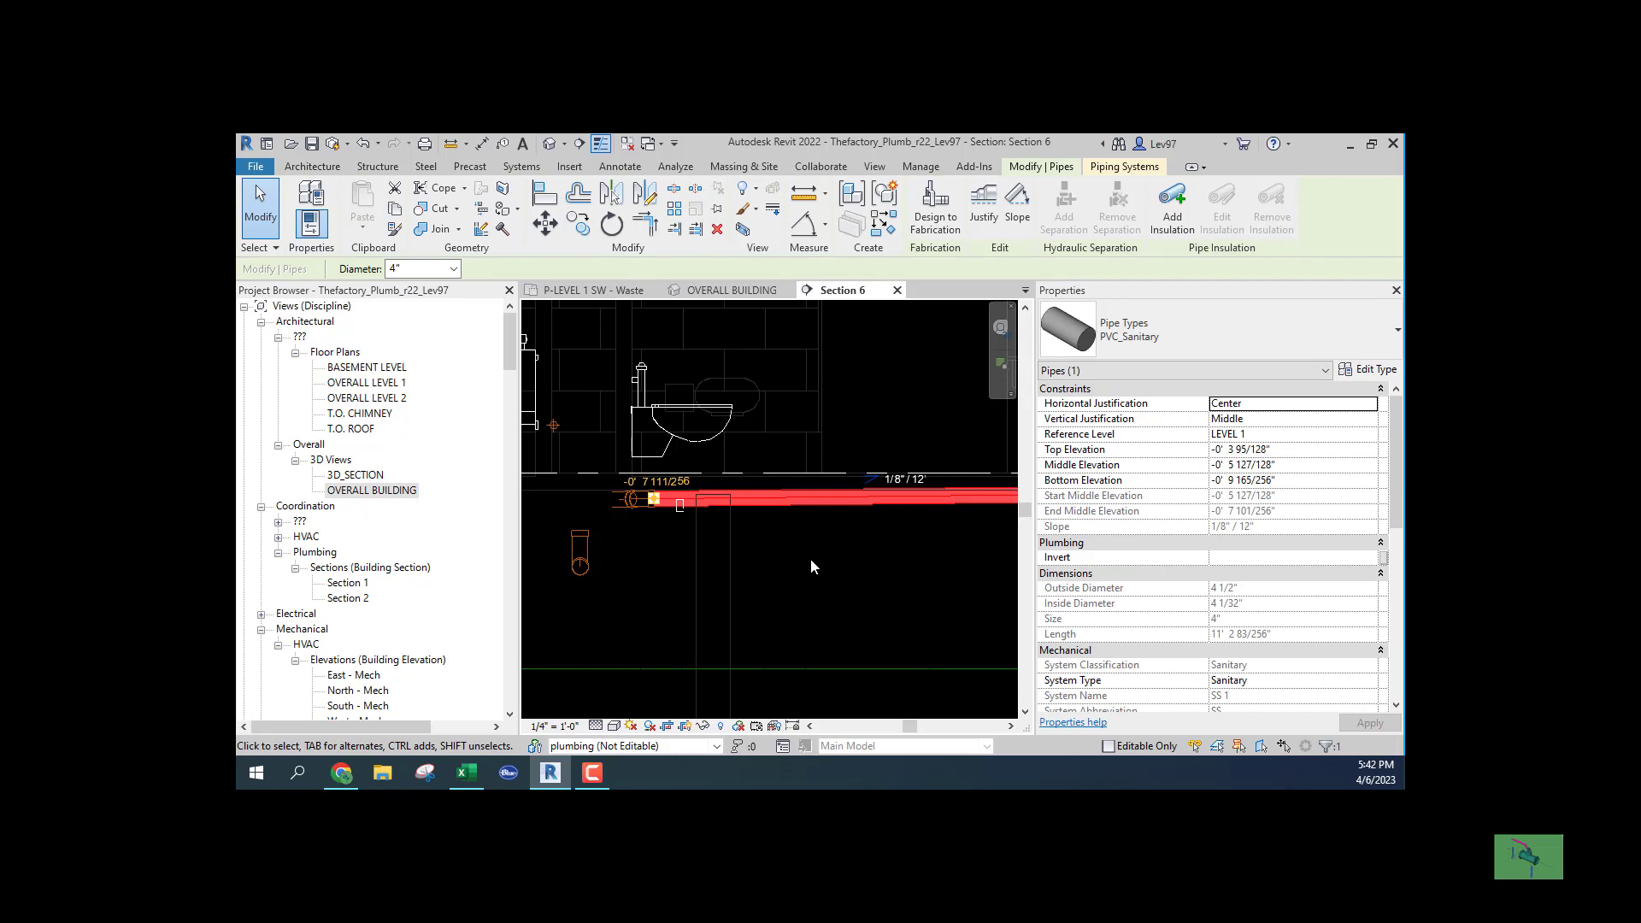
key(Down)
key(Down)
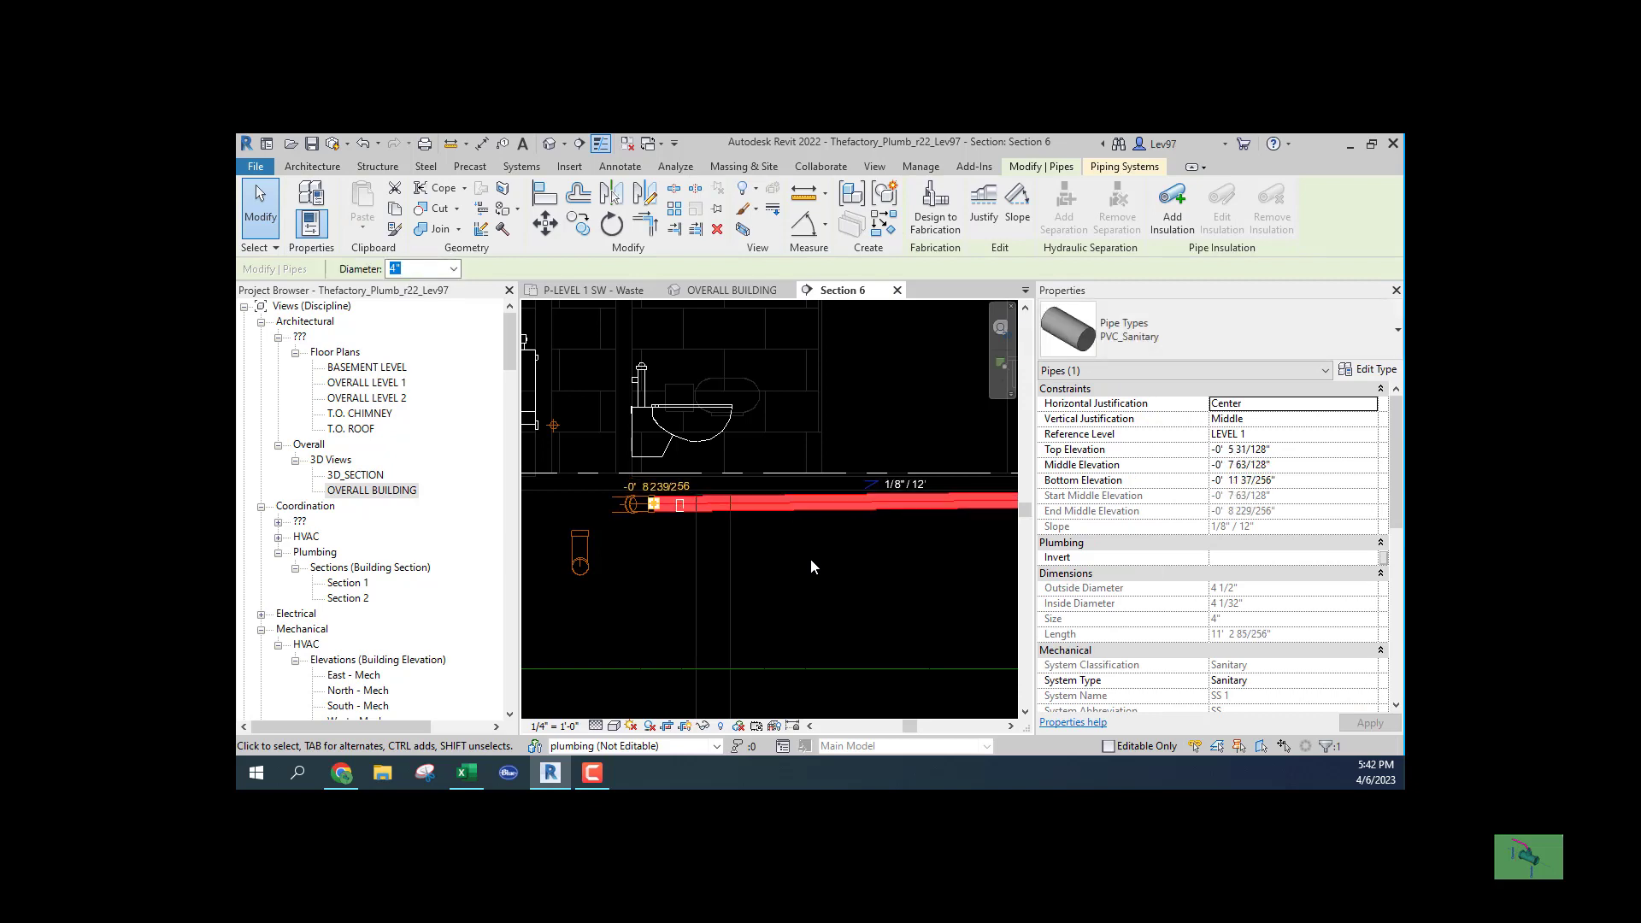
click(812, 566)
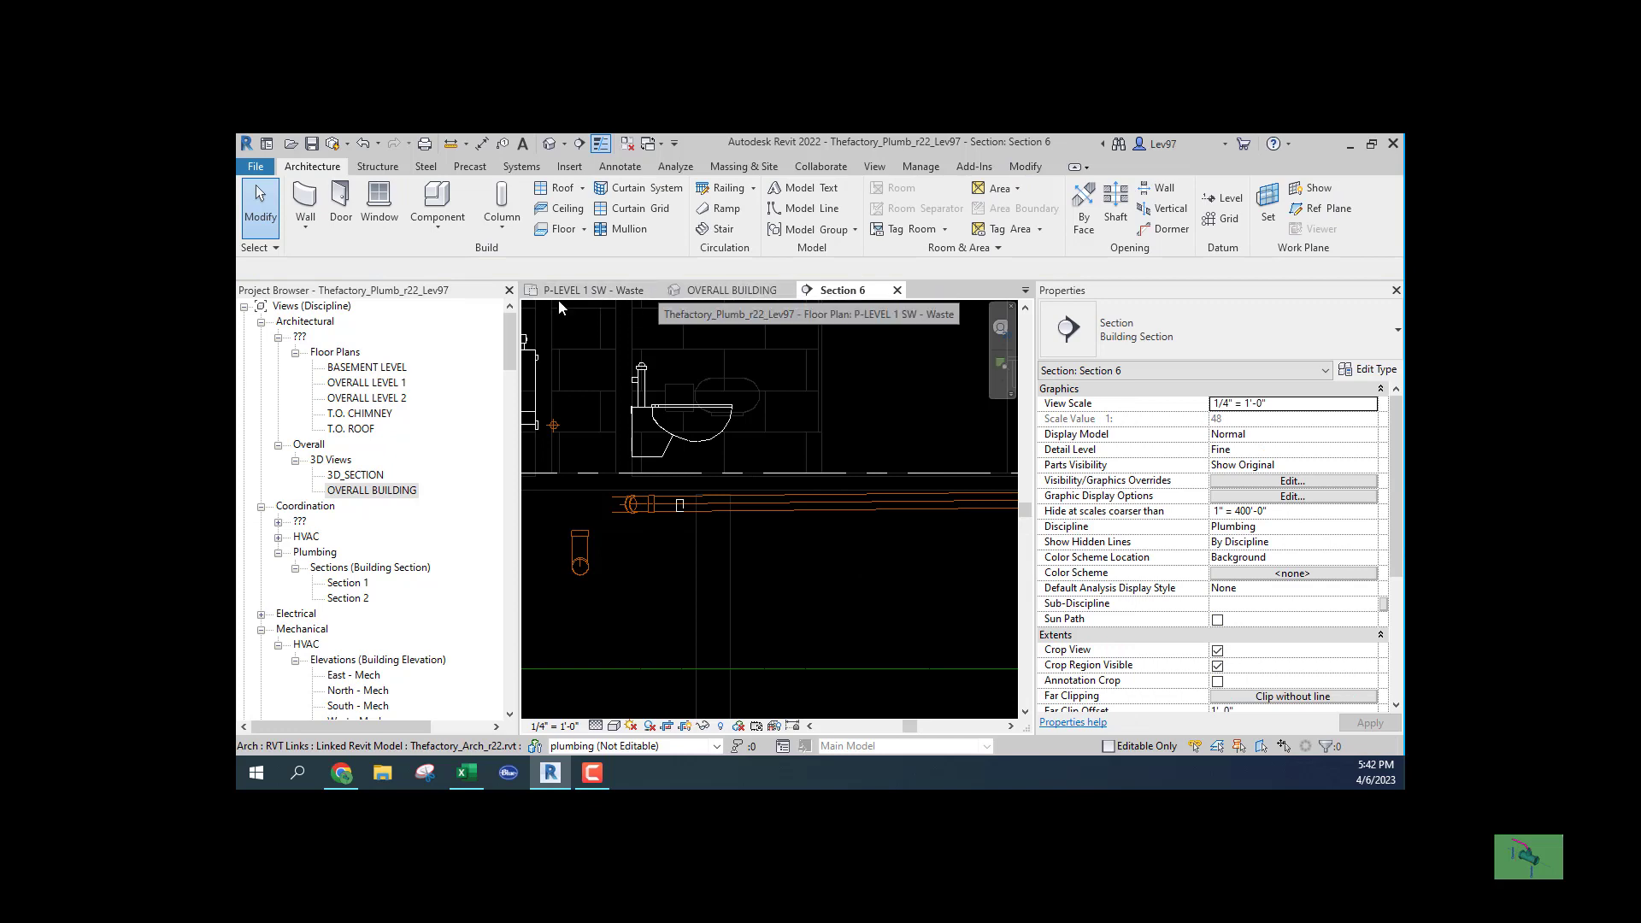
click(606, 293)
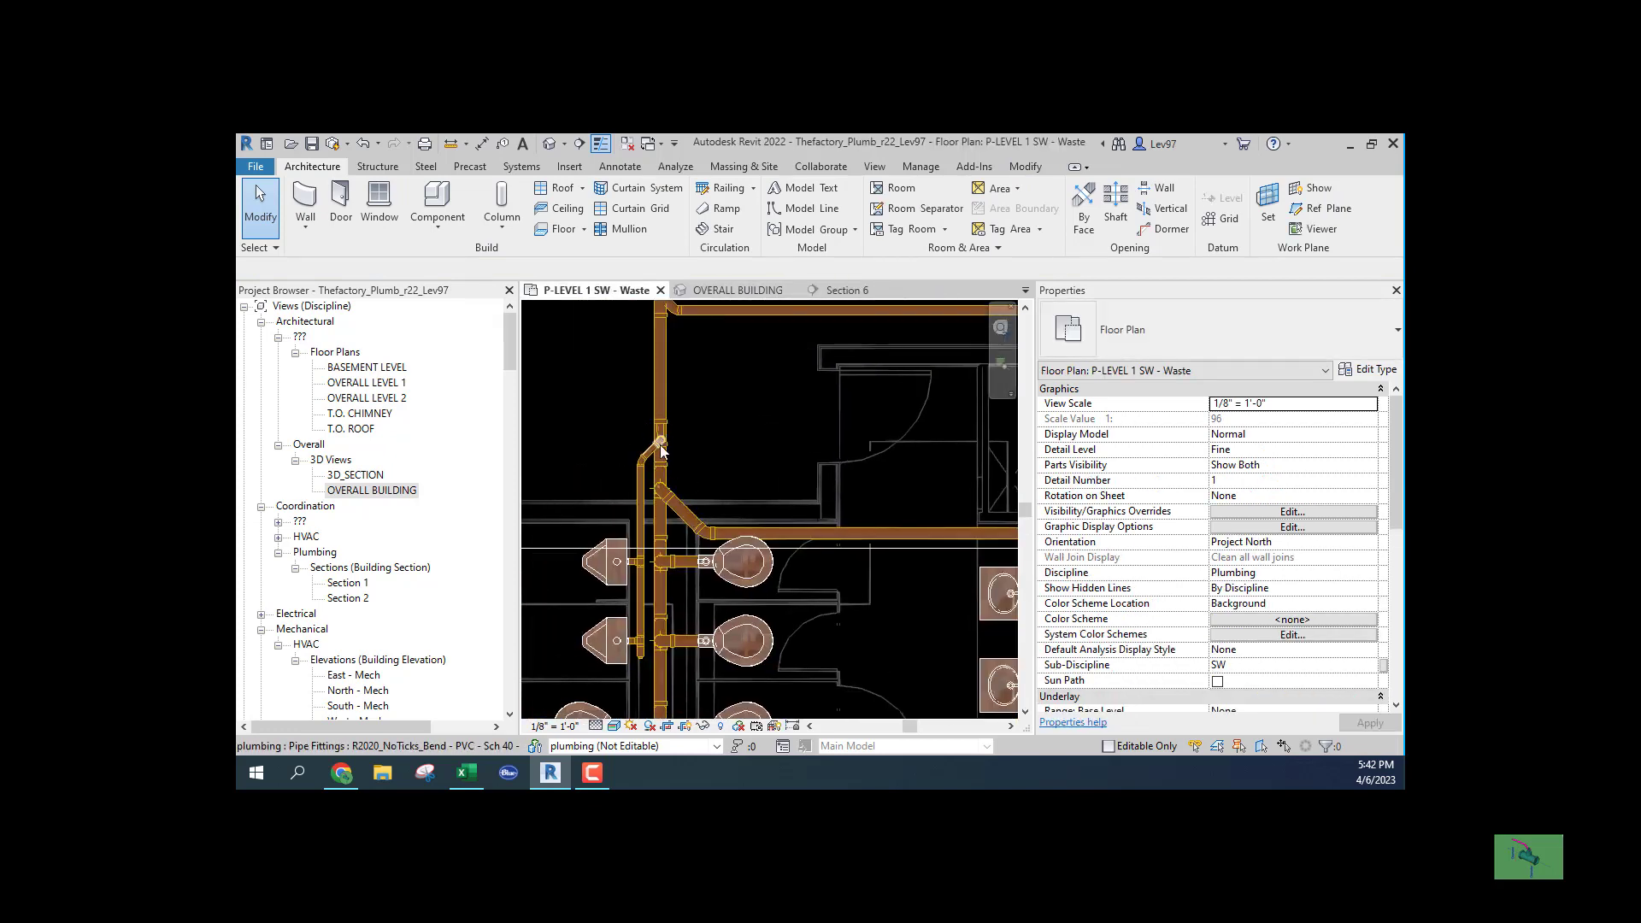
scroll(689, 501, up, 1)
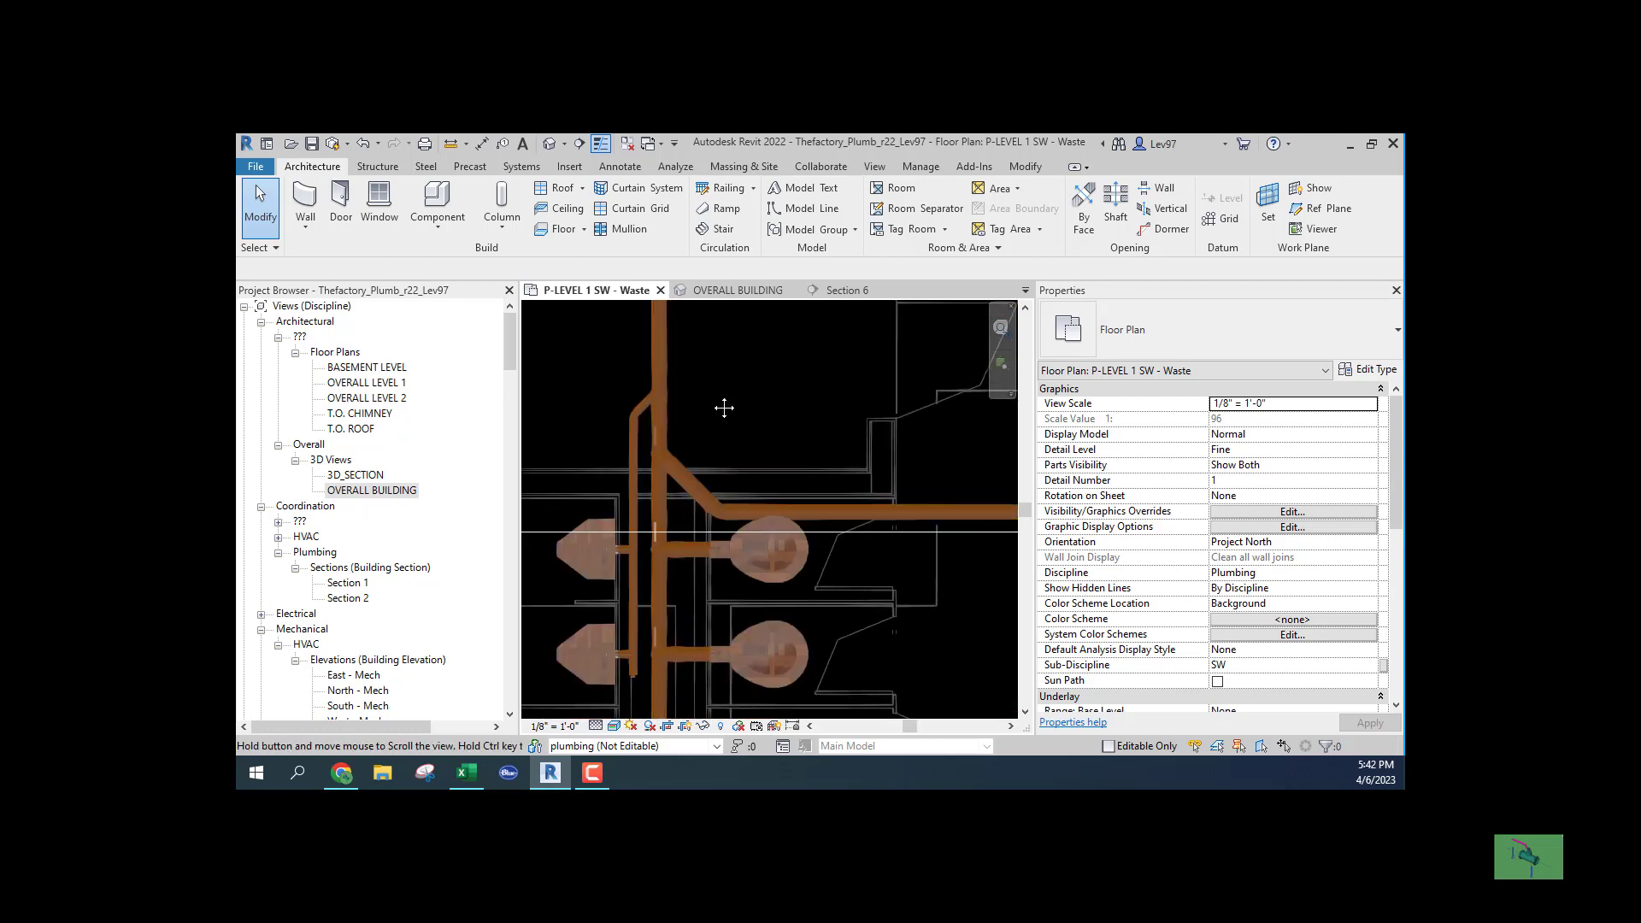
Orbit the OVERALL BUILDING 3D view to angled perspectives and select a 2-inch PVC sanitary pipe
middle_drag(734, 398, 679, 378)
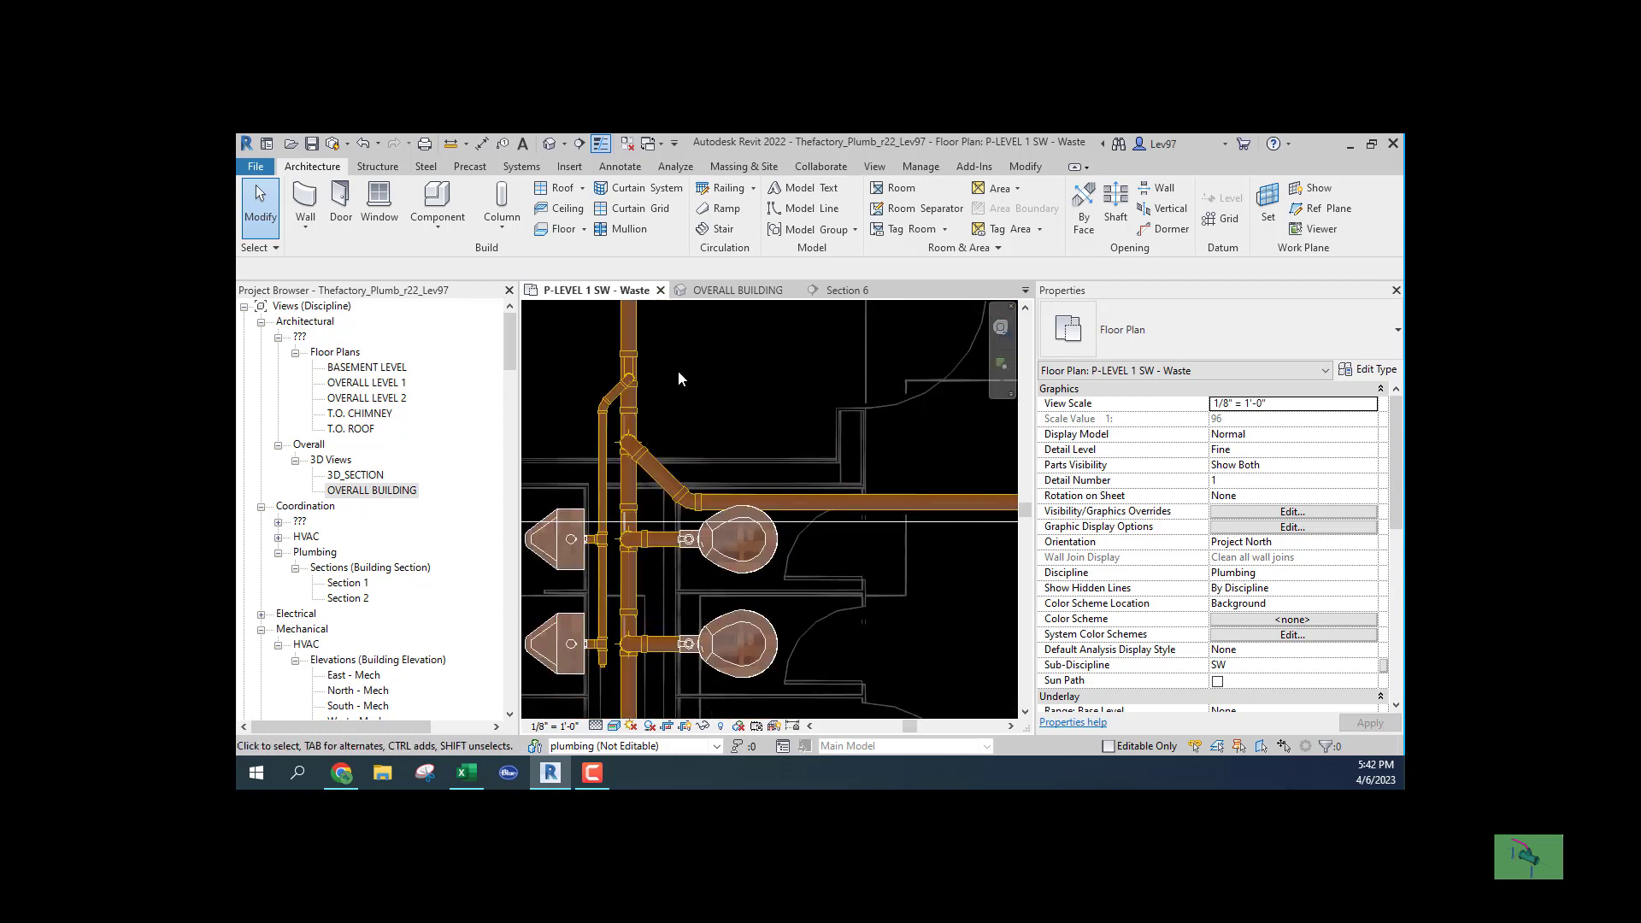
click(735, 295)
scroll(735, 519, down, 2)
scroll(734, 519, down, 3)
mouse_move(810, 473)
shift+middle_down()
mouse_move(713, 584)
mouse_move(745, 570)
shift+middle_up()
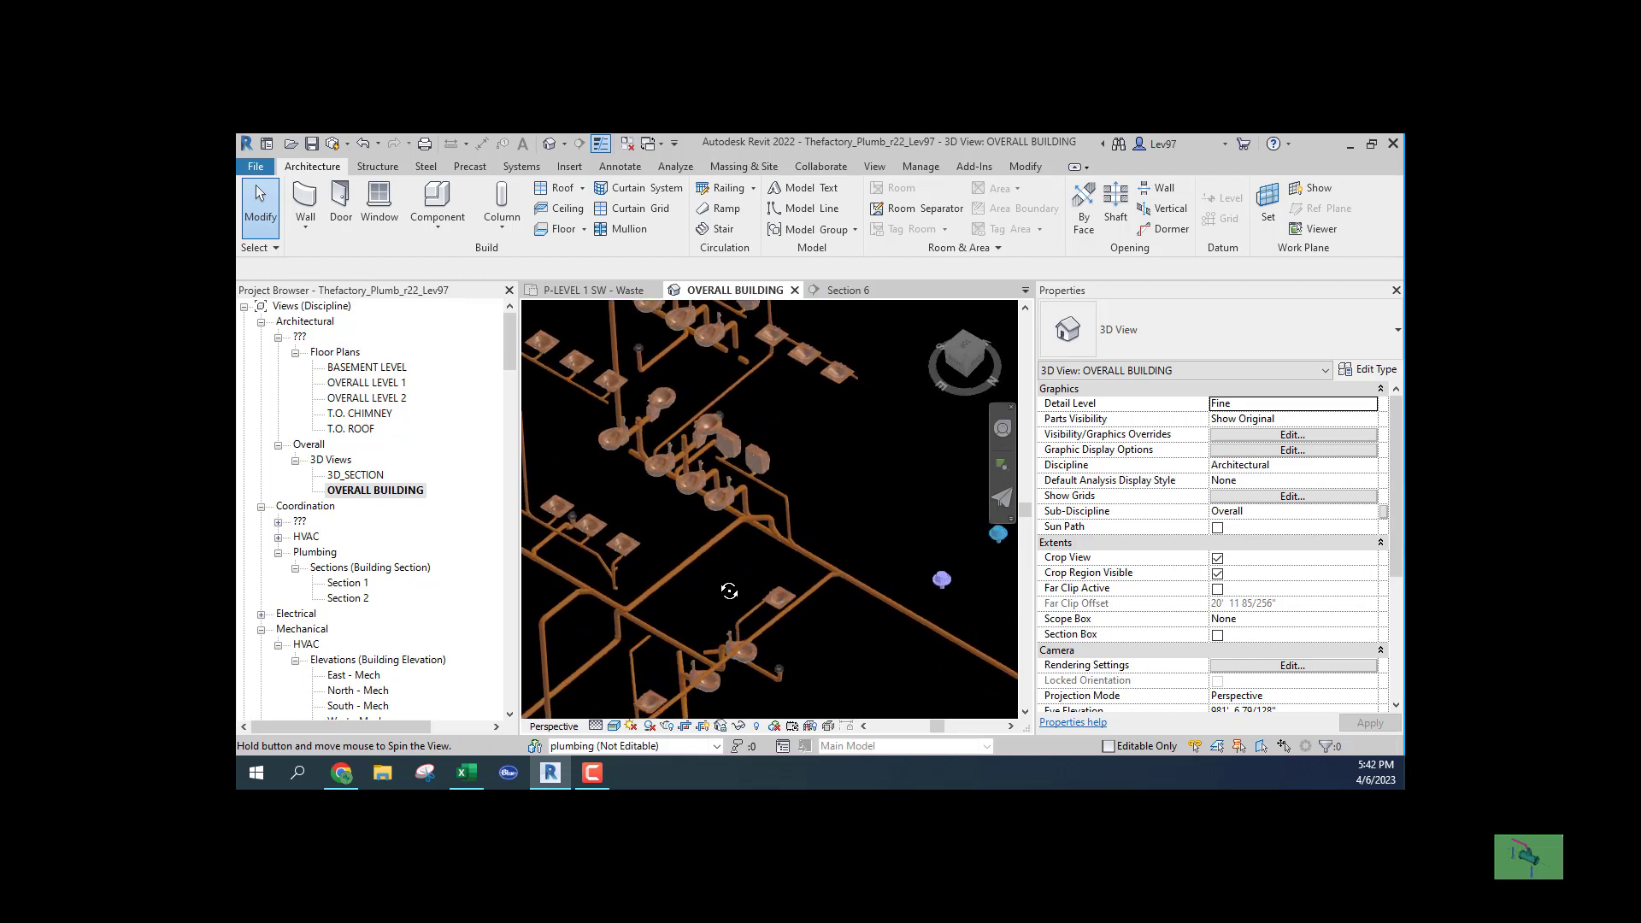
scroll(745, 570, up, 1)
scroll(579, 572, up, 2)
scroll(636, 618, up, 2)
scroll(634, 602, up, 2)
shift+middle_drag(635, 601, 653, 561)
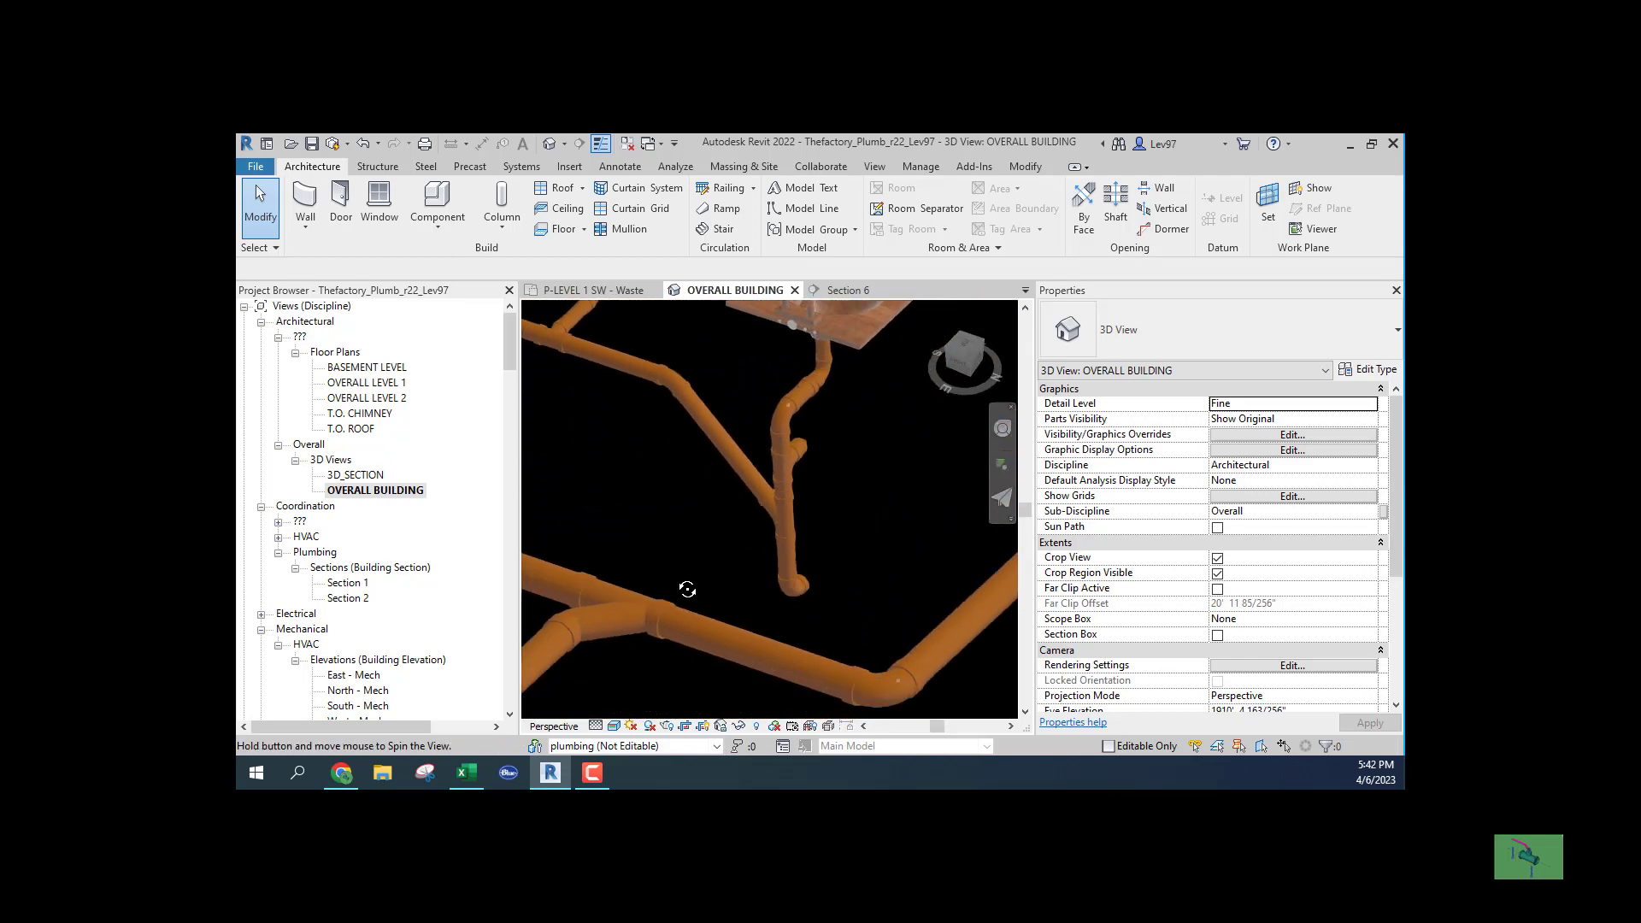
scroll(652, 561, down, 3)
scroll(642, 565, down, 2)
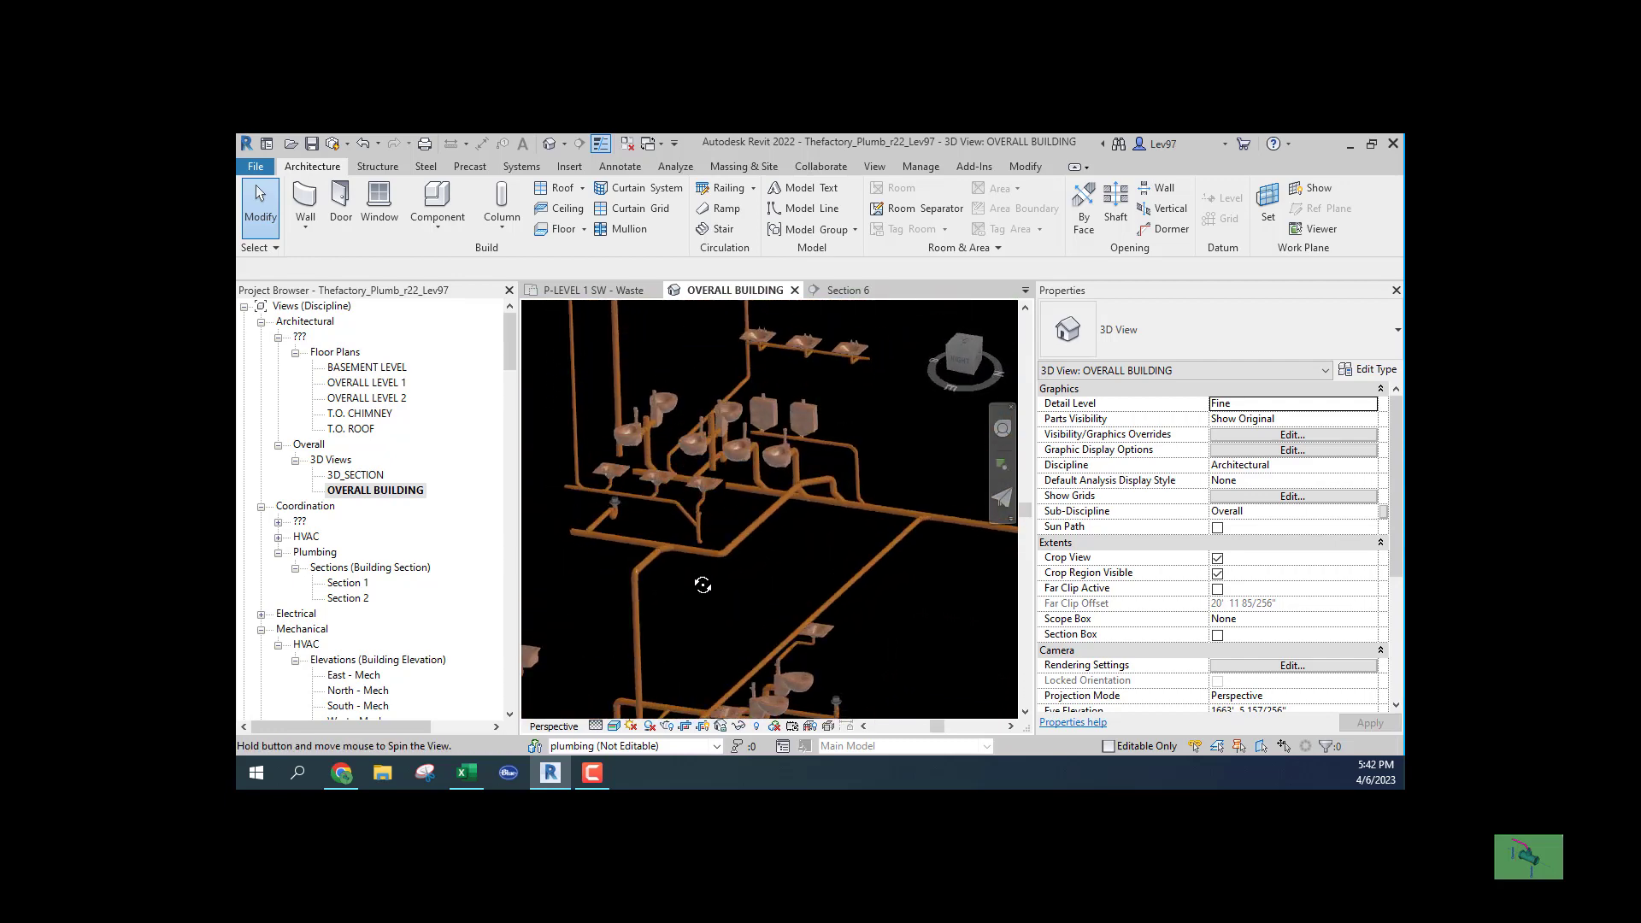
shift+middle_drag(668, 610, 691, 602)
click(637, 528)
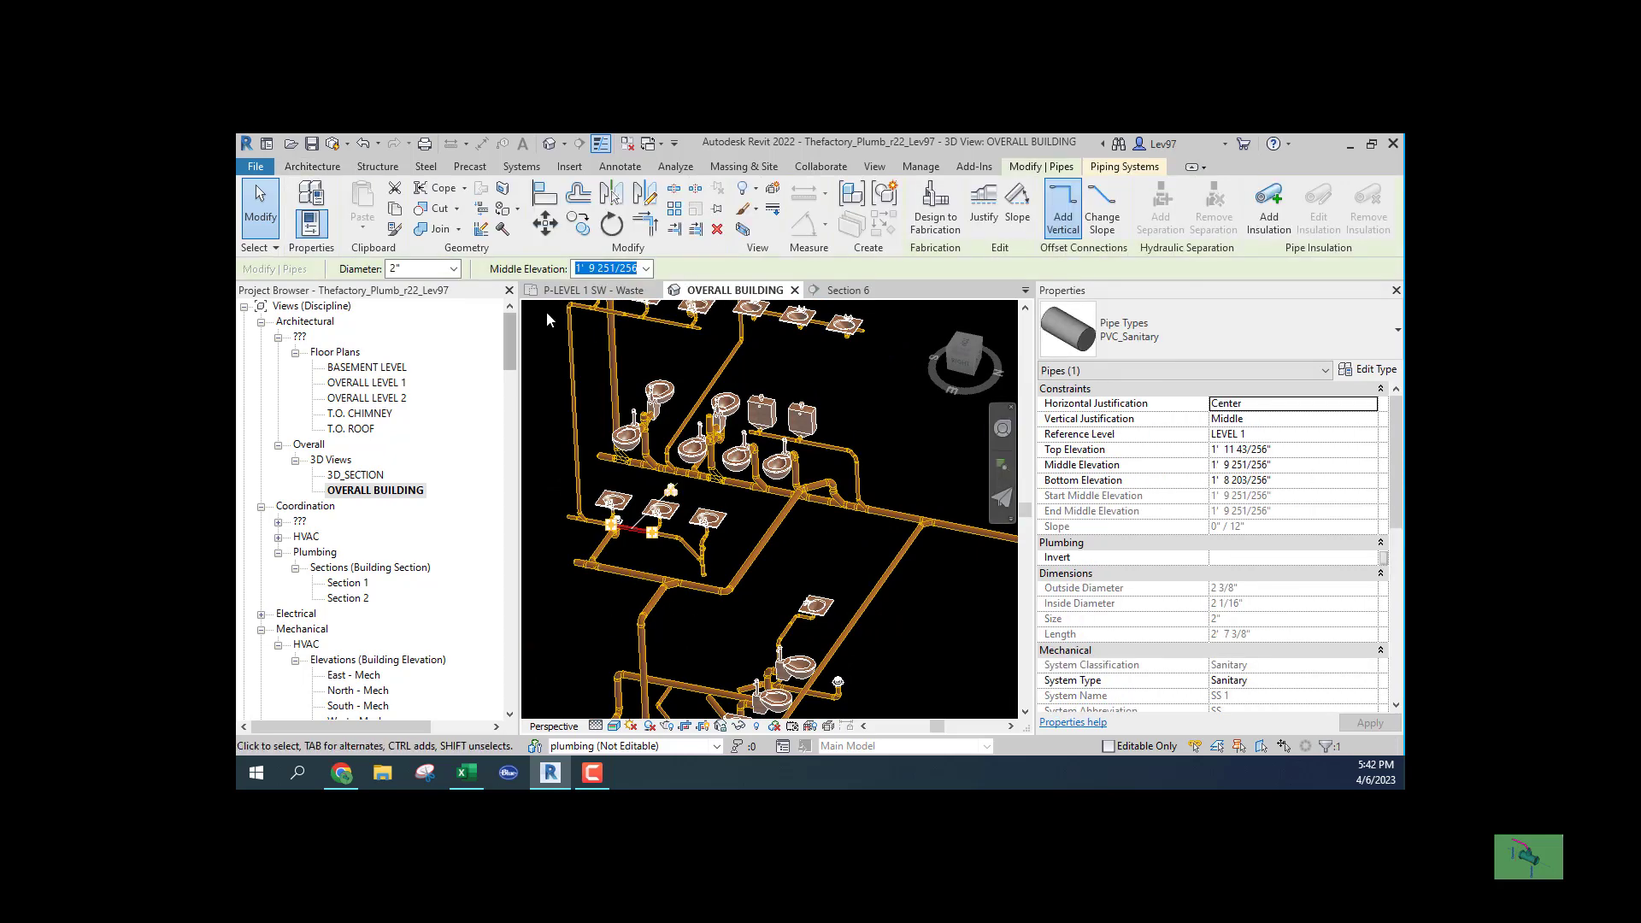
Compare the lavatory area and red pipe between the waste plan and 3D view
click(612, 294)
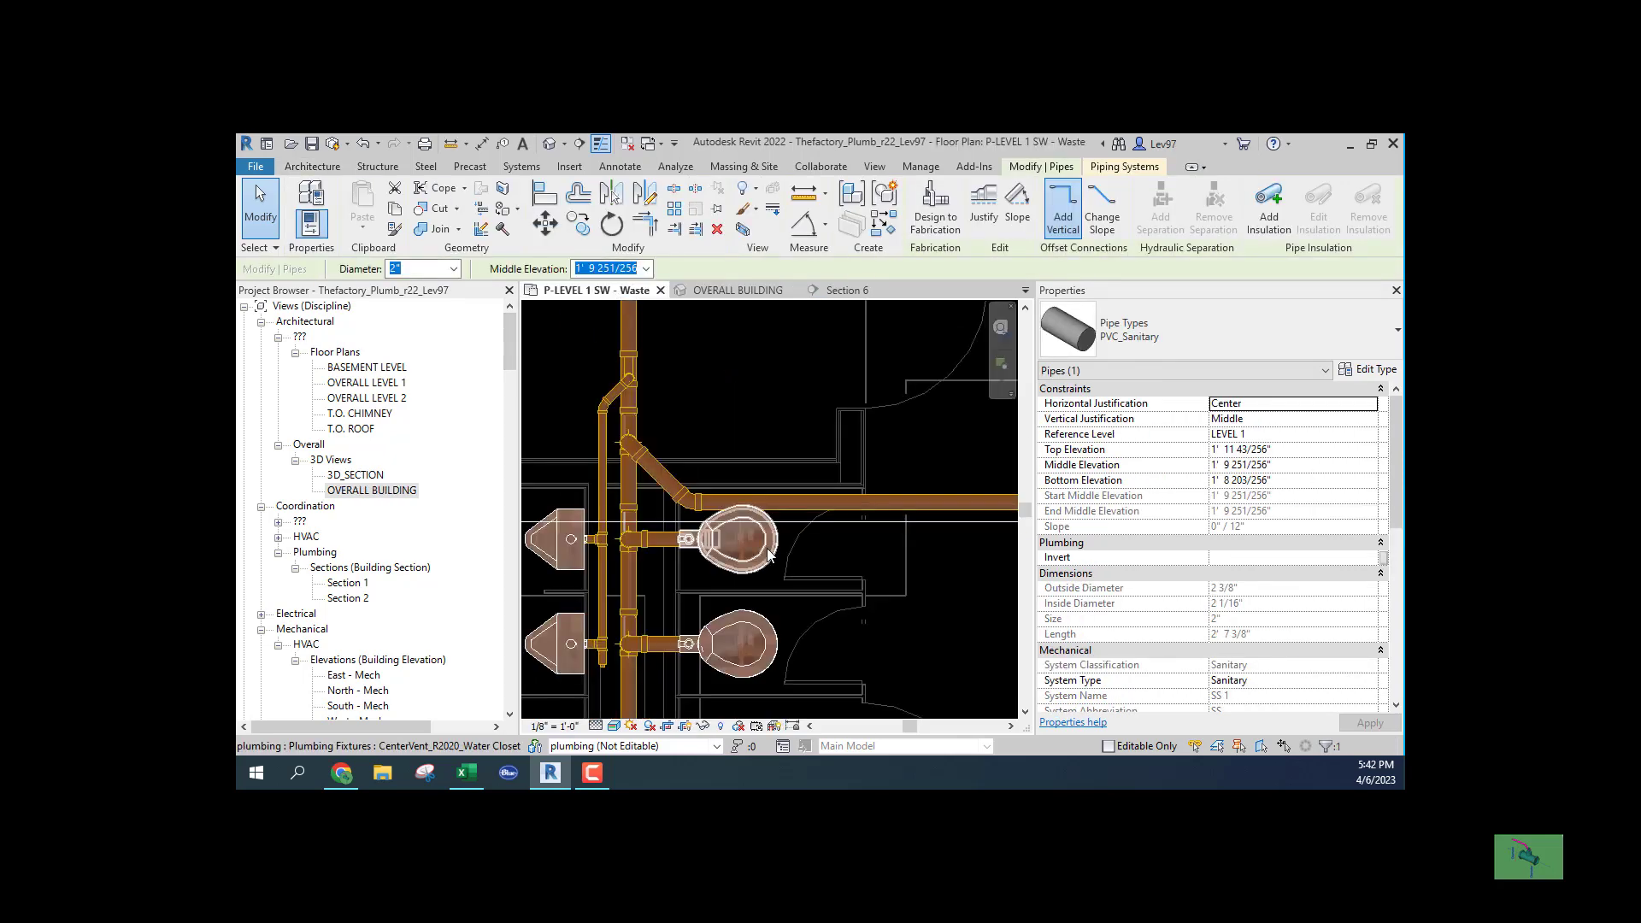
scroll(754, 566, down, 3)
scroll(823, 620, up, 2)
scroll(823, 619, up, 2)
scroll(863, 645, up, 2)
middle_drag(883, 688, 744, 507)
scroll(737, 488, up, 1)
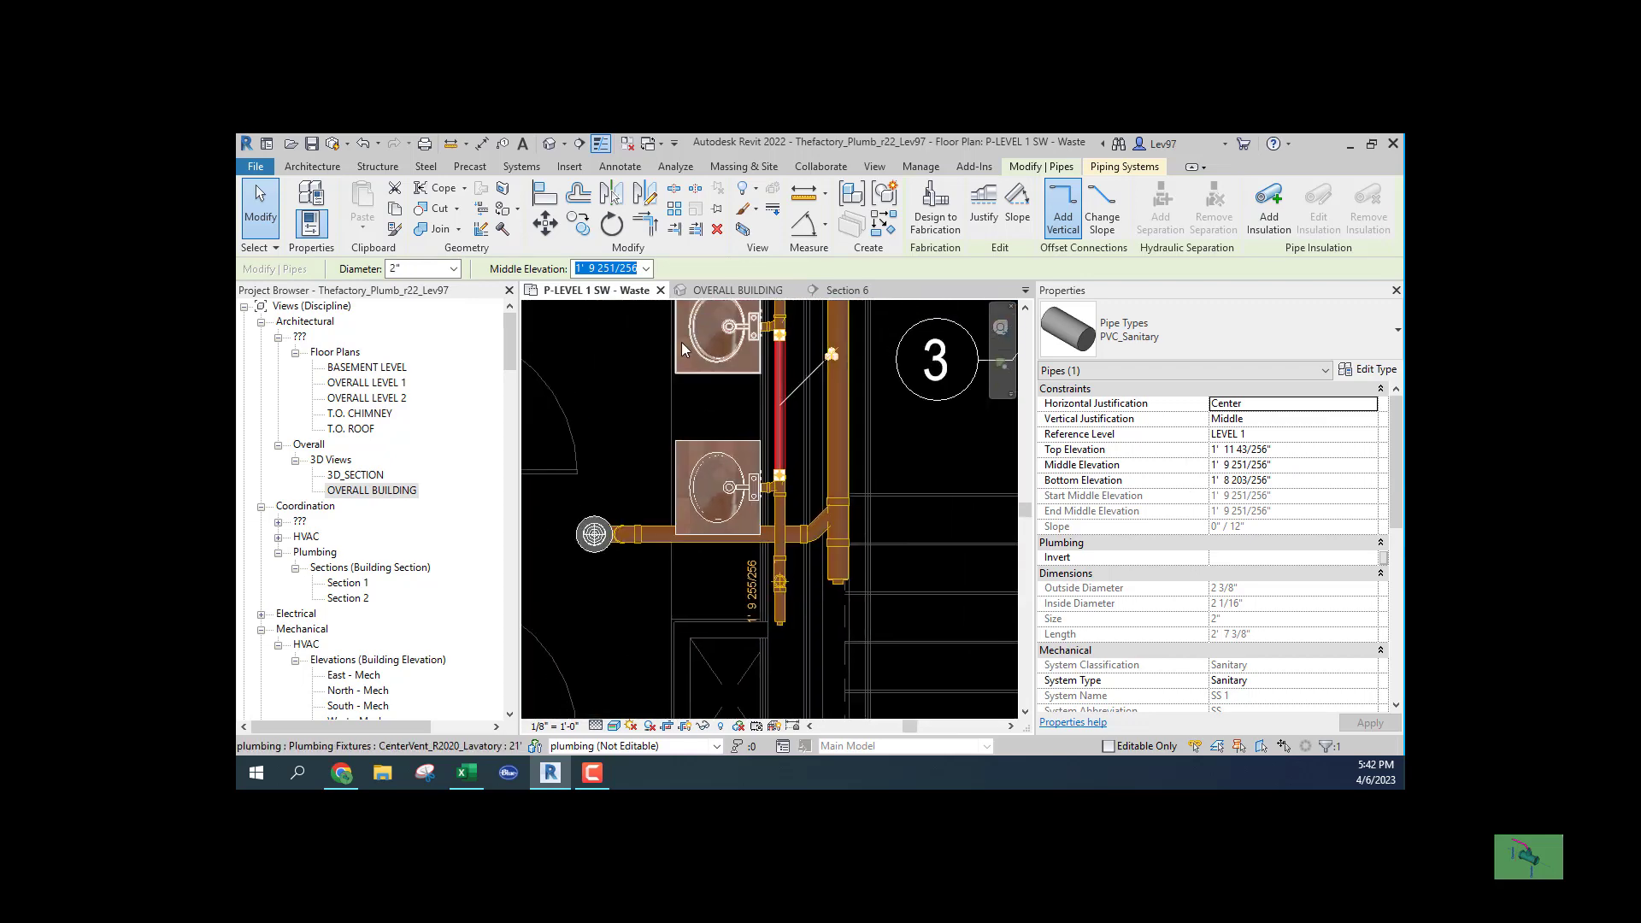
click(726, 291)
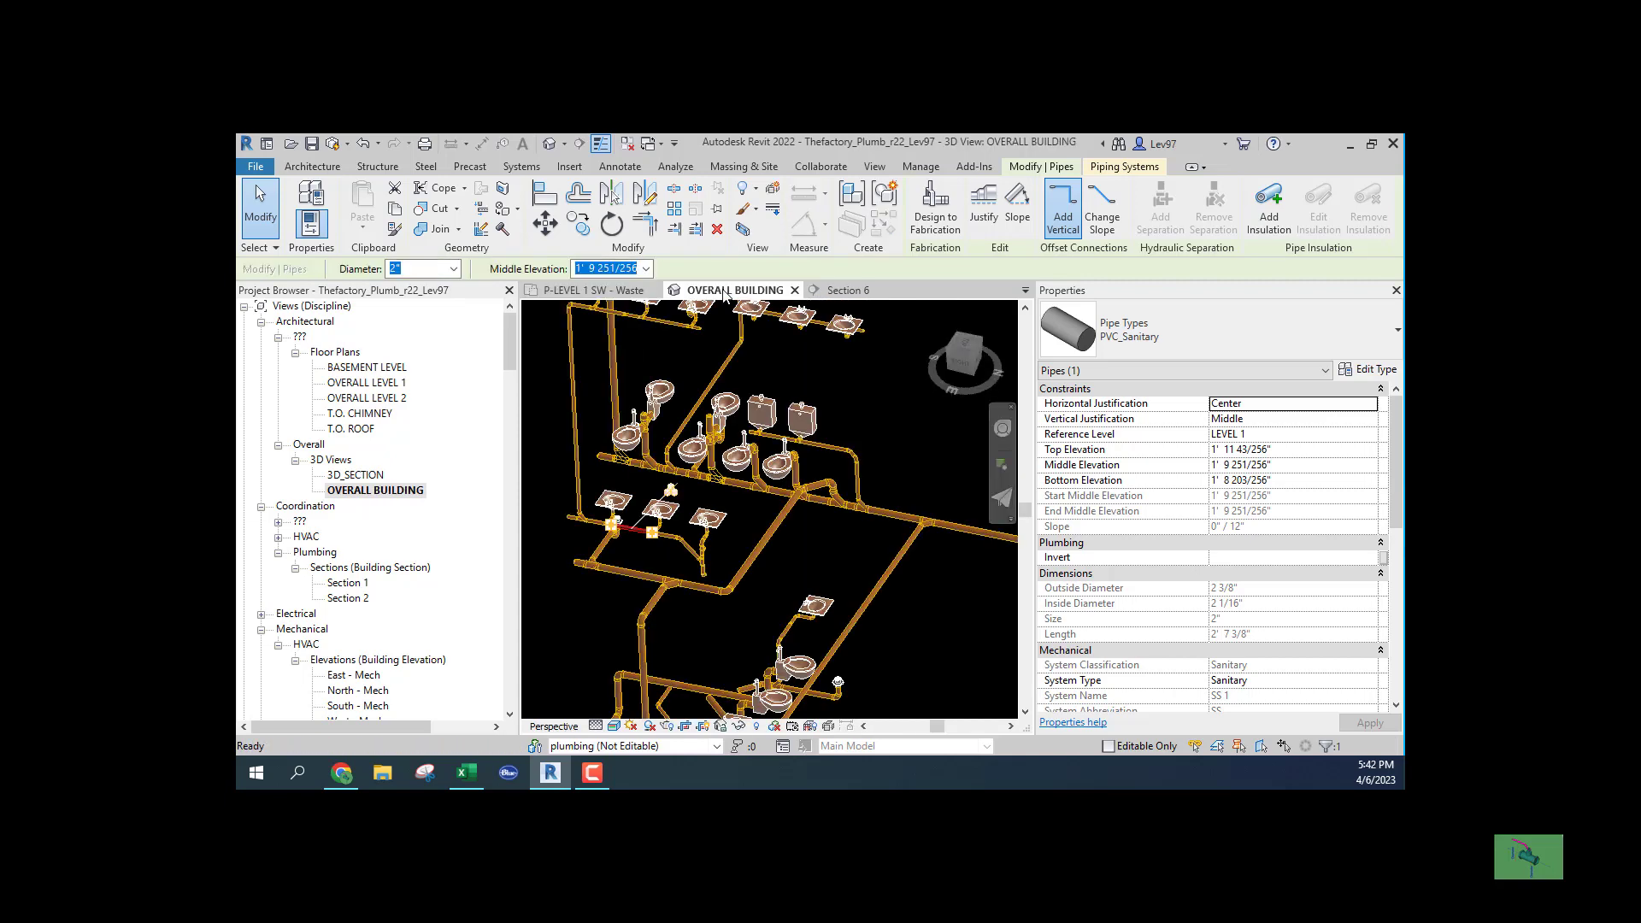
scroll(588, 566, up, 2)
scroll(634, 538, up, 2)
scroll(655, 549, up, 2)
middle_drag(784, 607, 653, 517)
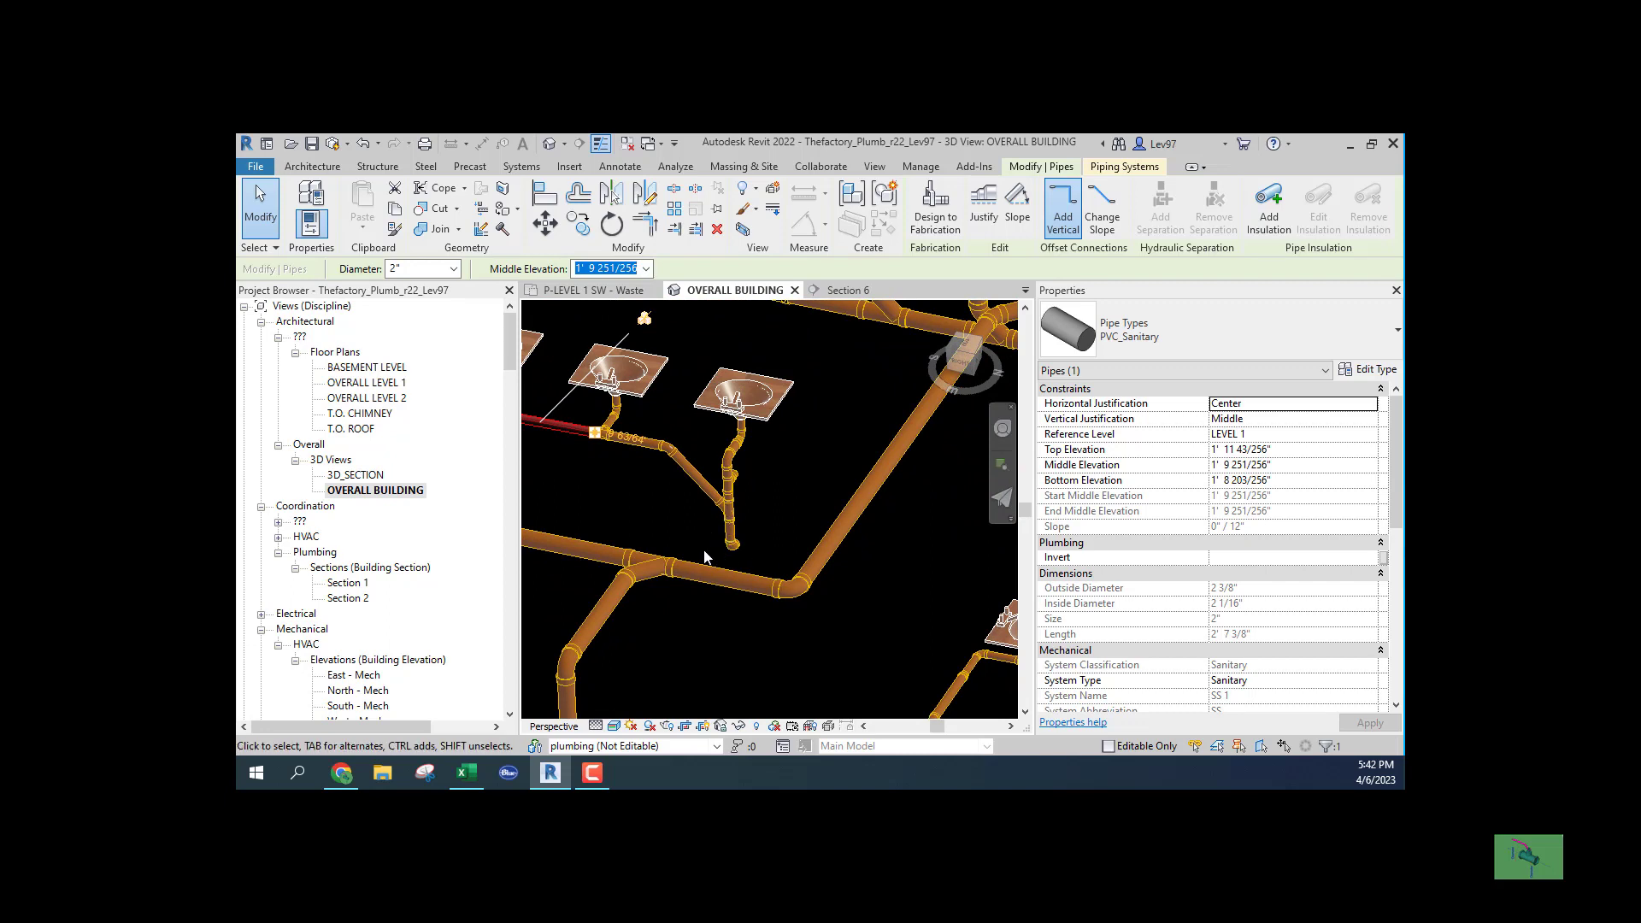
Locate the lavatory drain branches in plan, then select their 2-inch 45° PVC bend in 3D
click(586, 291)
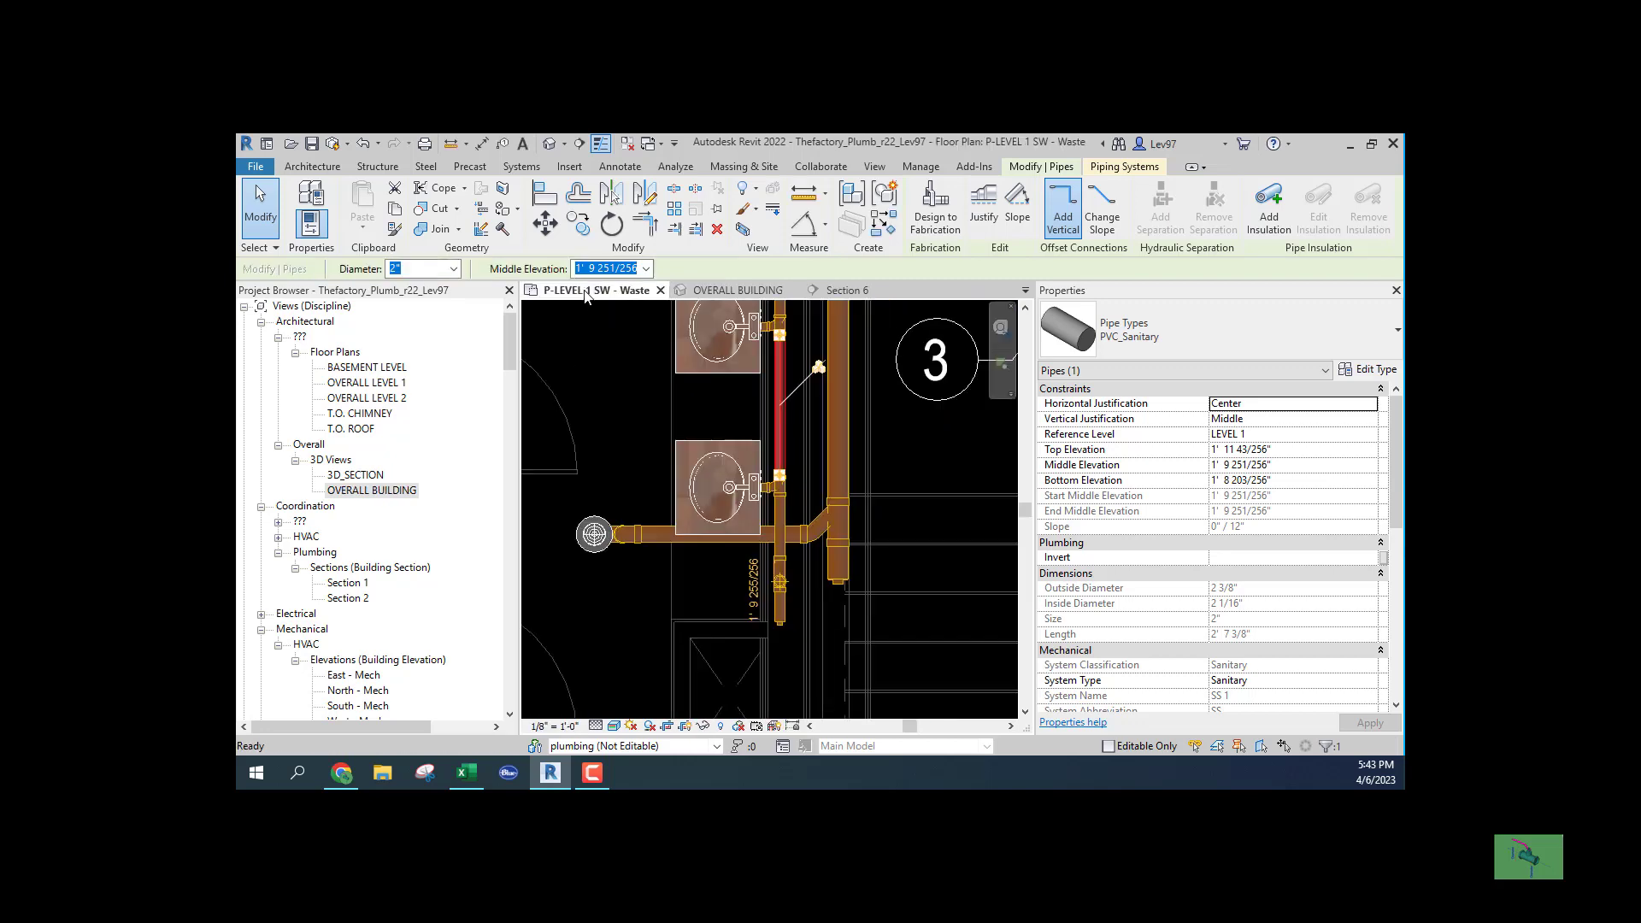
middle_drag(595, 407, 598, 697)
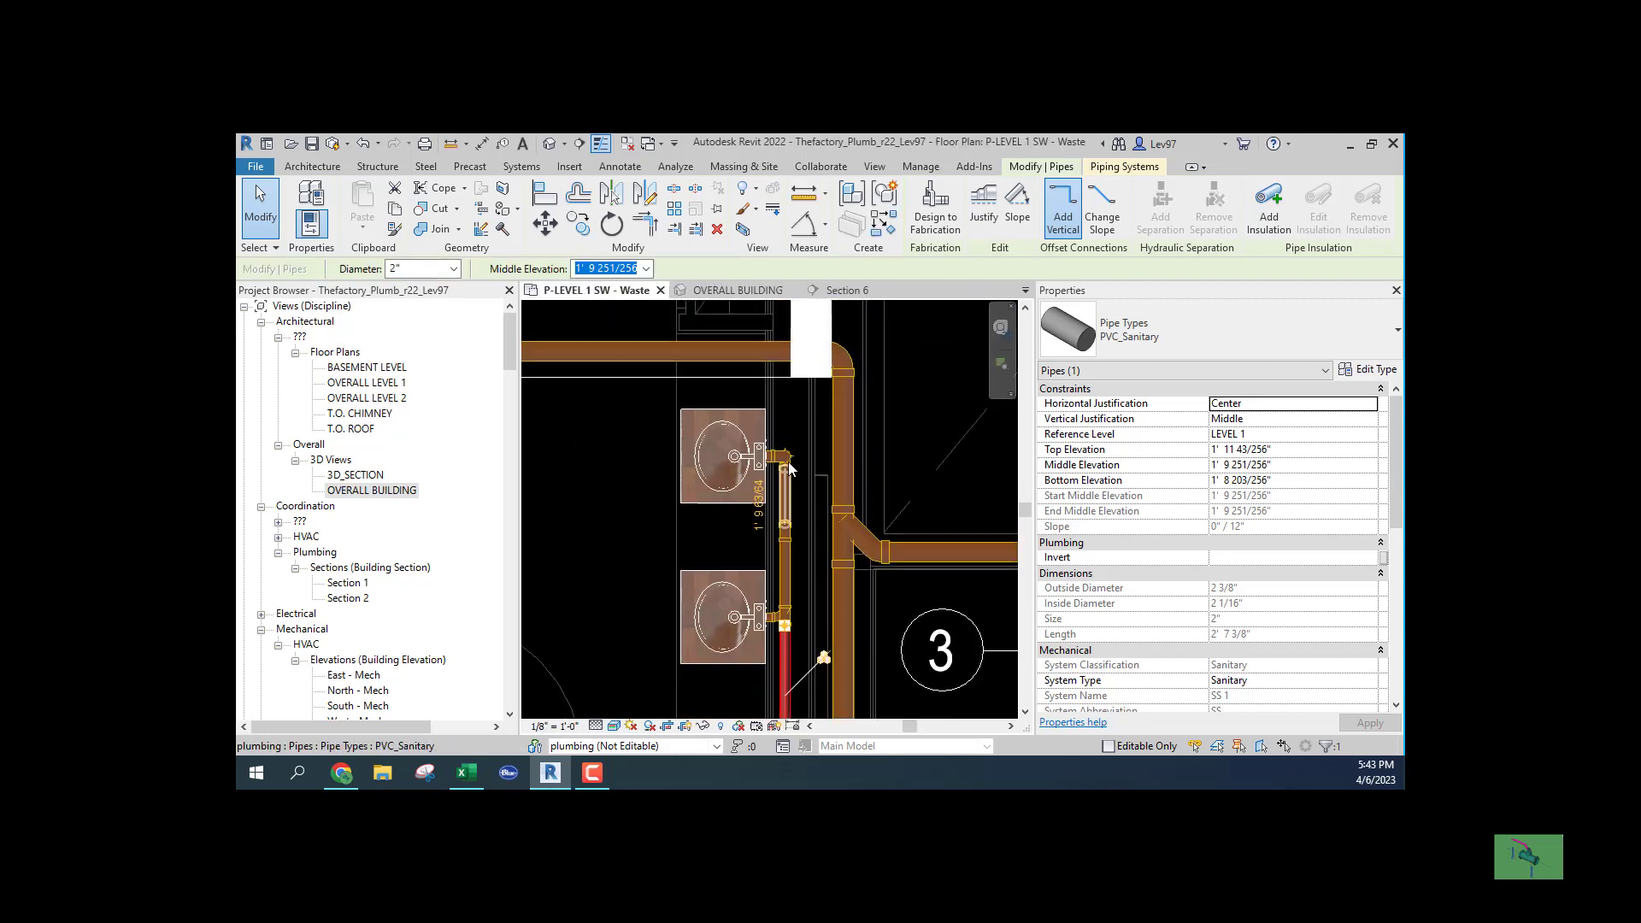
middle_drag(800, 491, 785, 299)
middle_drag(780, 559, 782, 404)
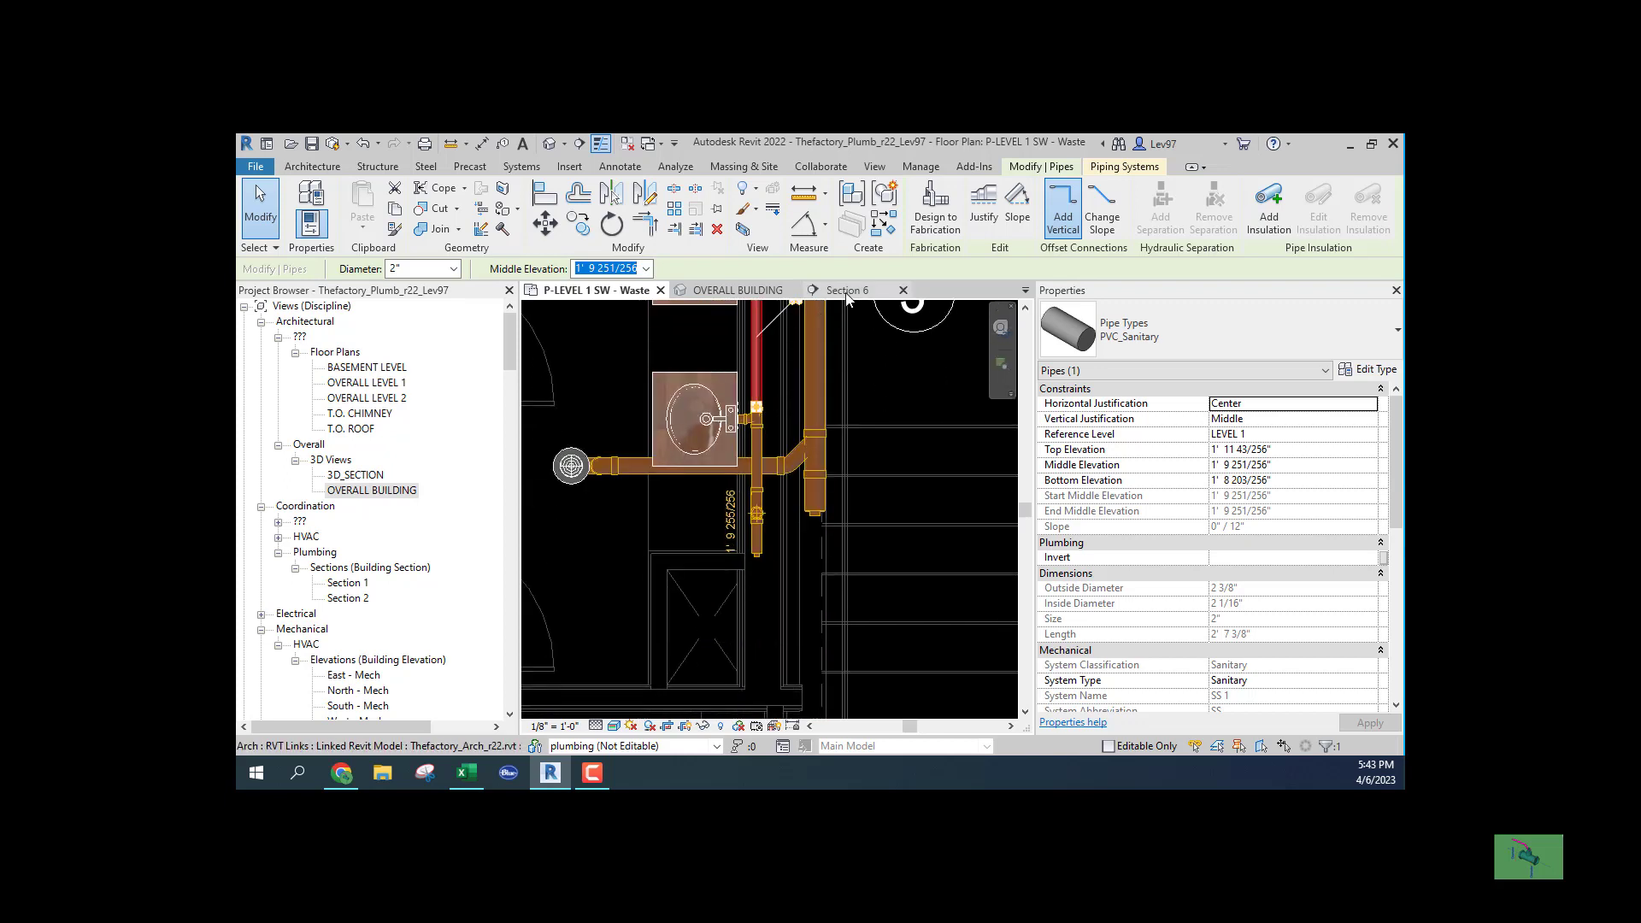
click(734, 290)
scroll(719, 511, up, 2)
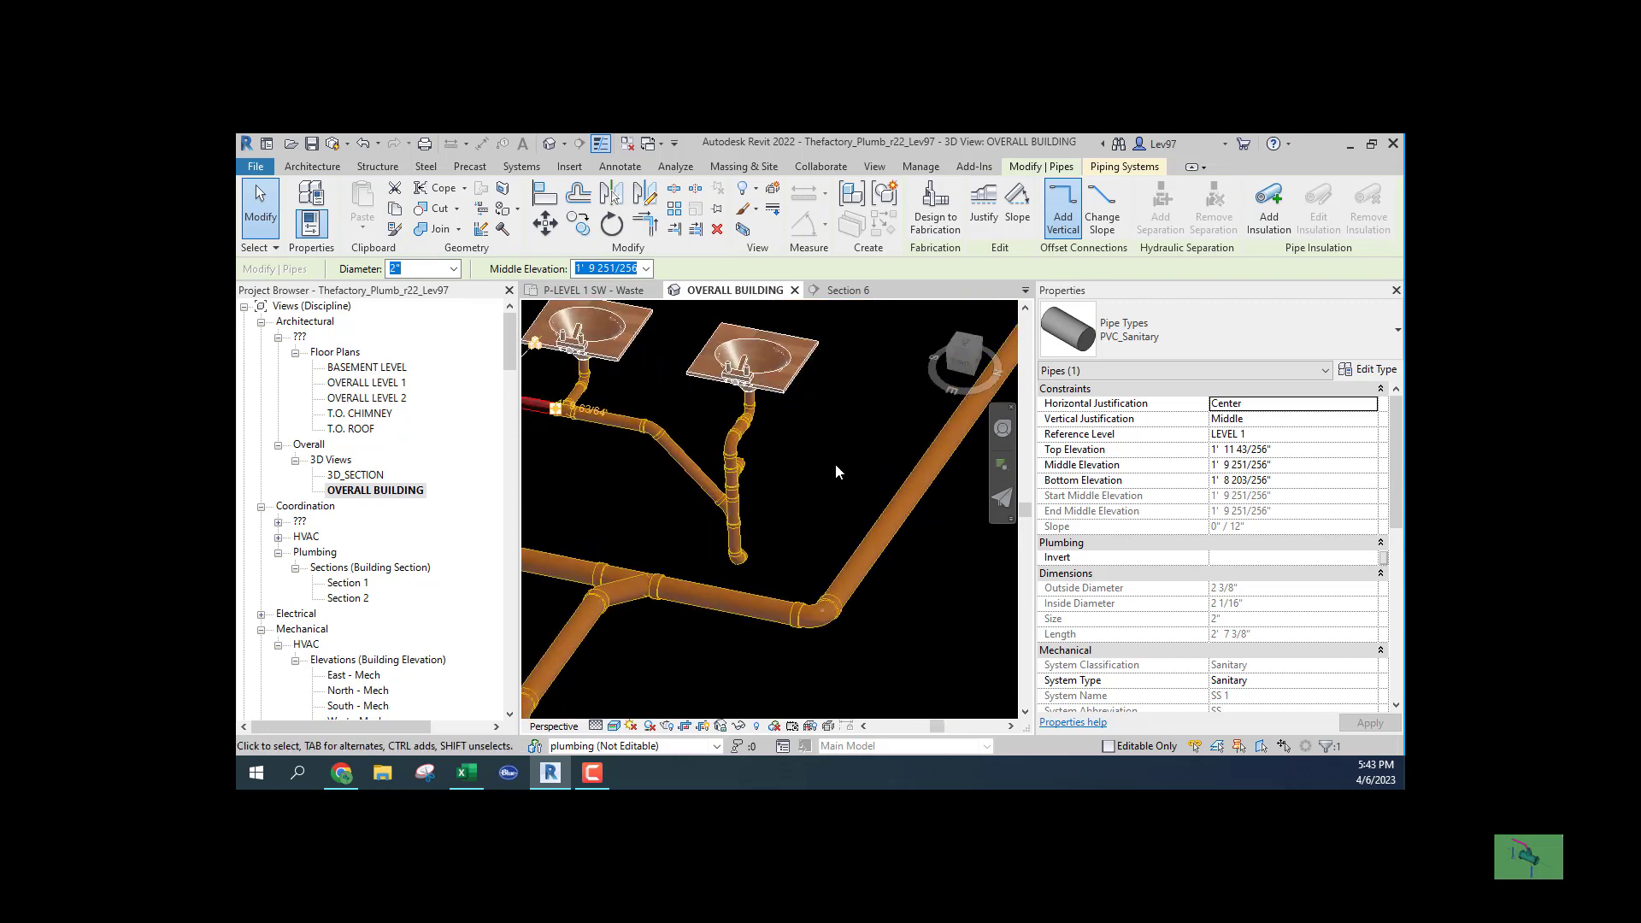
click(660, 433)
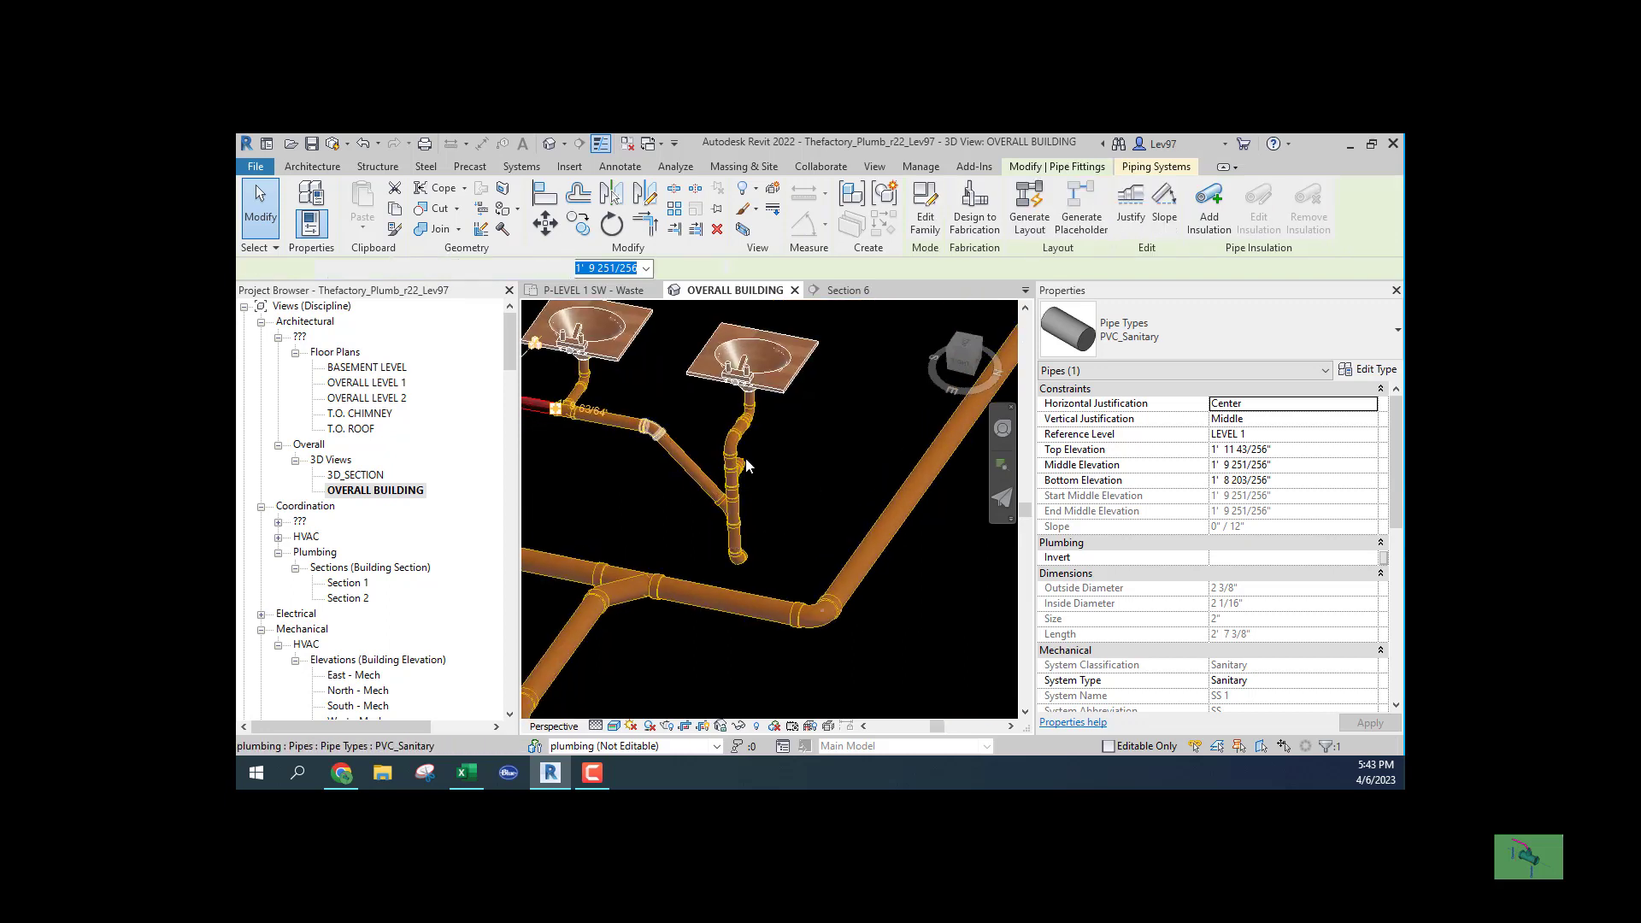
In the waste plan, drag the Section 6 line up above the lavatories, then reopen 3D
click(593, 291)
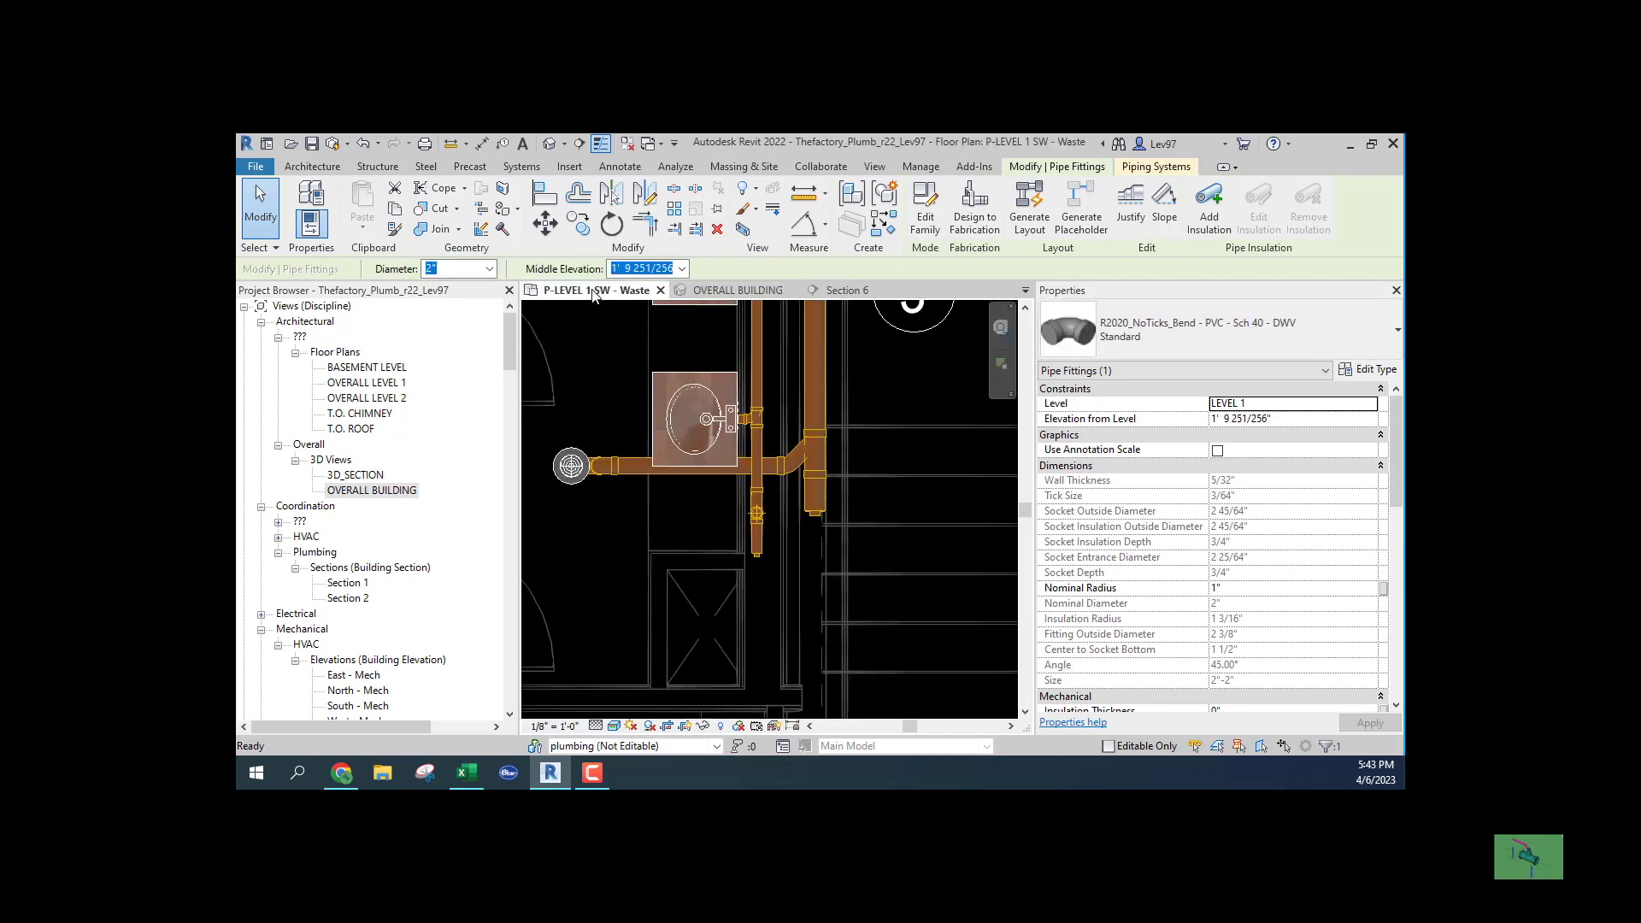
scroll(695, 579, up, 2)
mouse_move(694, 447)
middle_down()
mouse_move(761, 618)
mouse_move(850, 606)
mouse_move(786, 651)
middle_up()
scroll(779, 648, down, 2)
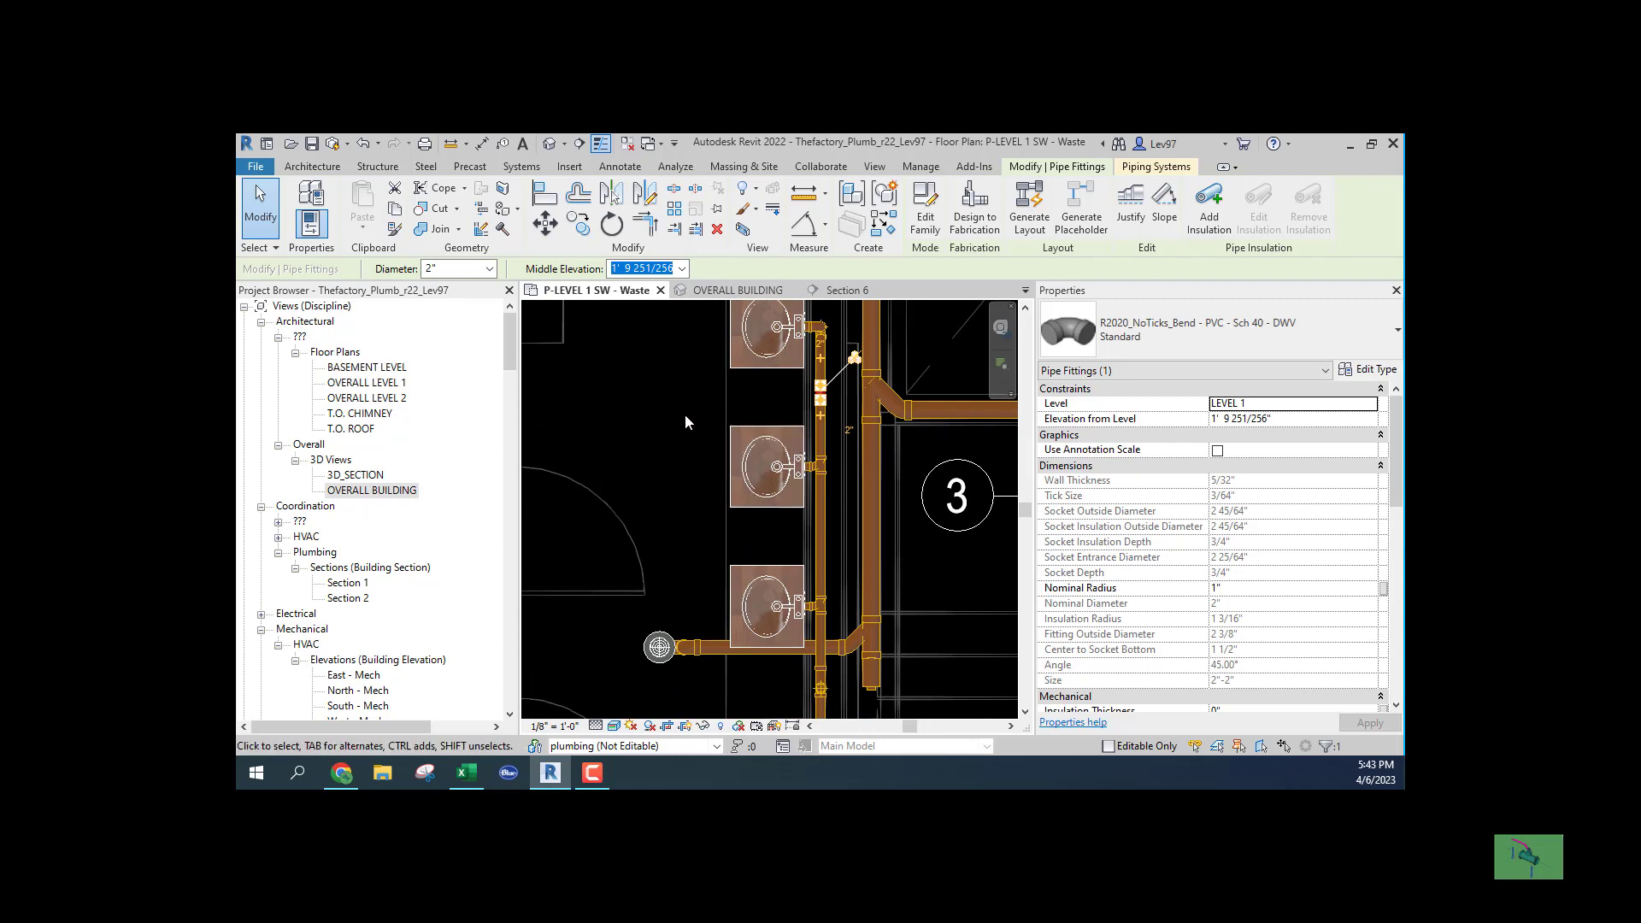
mouse_move(686, 442)
middle_down()
mouse_move(705, 496)
mouse_move(693, 674)
middle_up()
click(641, 494)
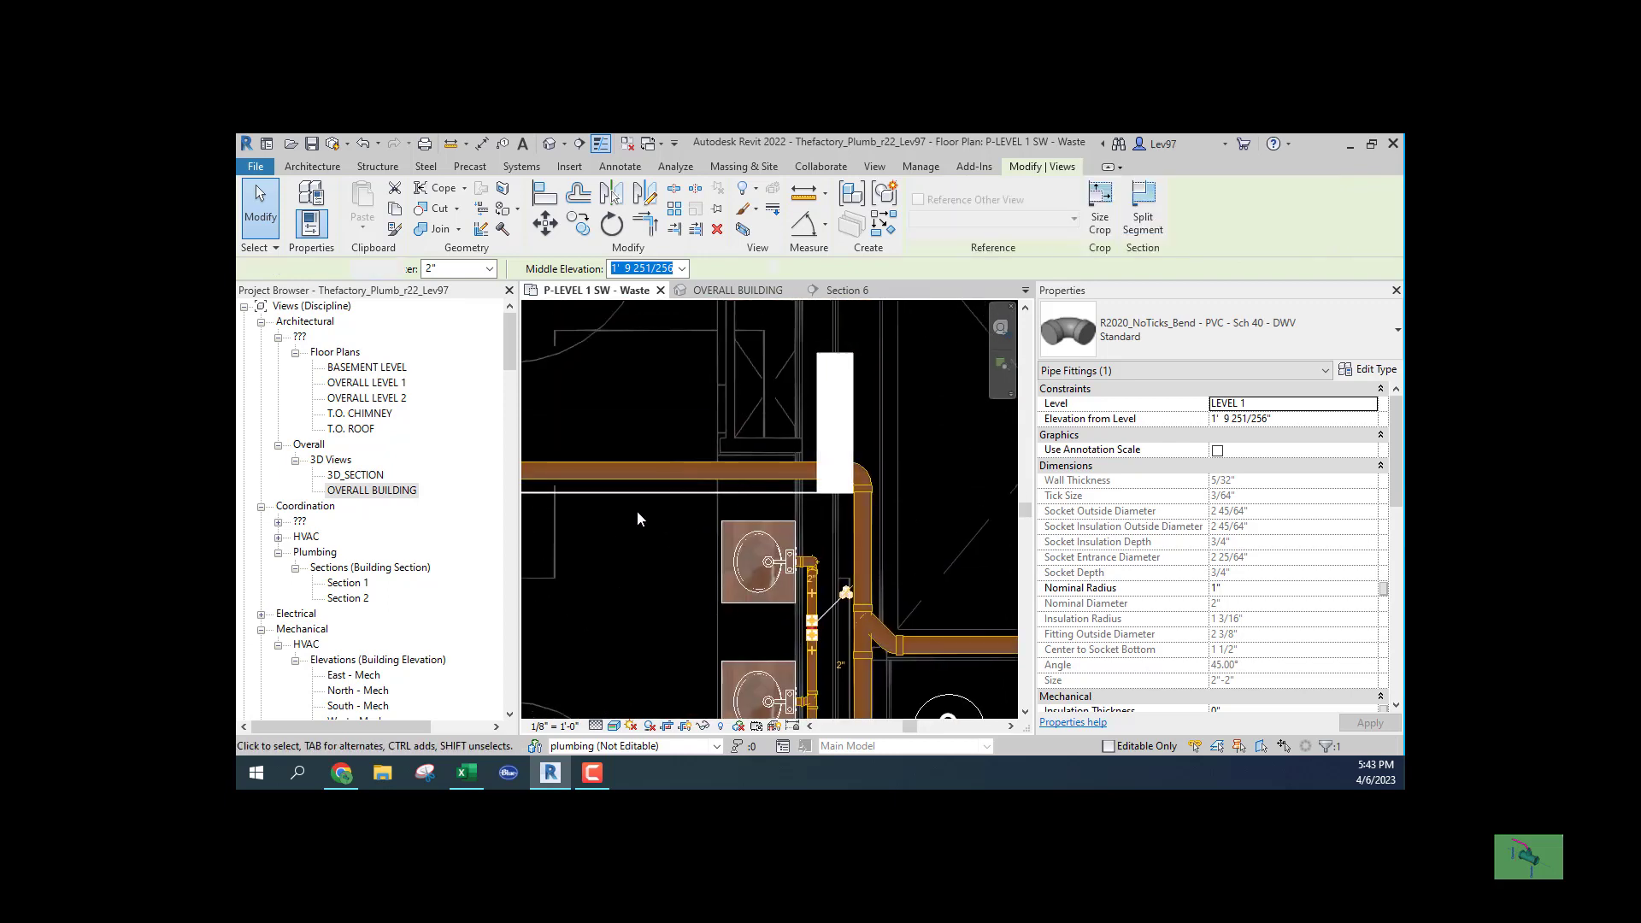
drag(643, 494, 737, 395)
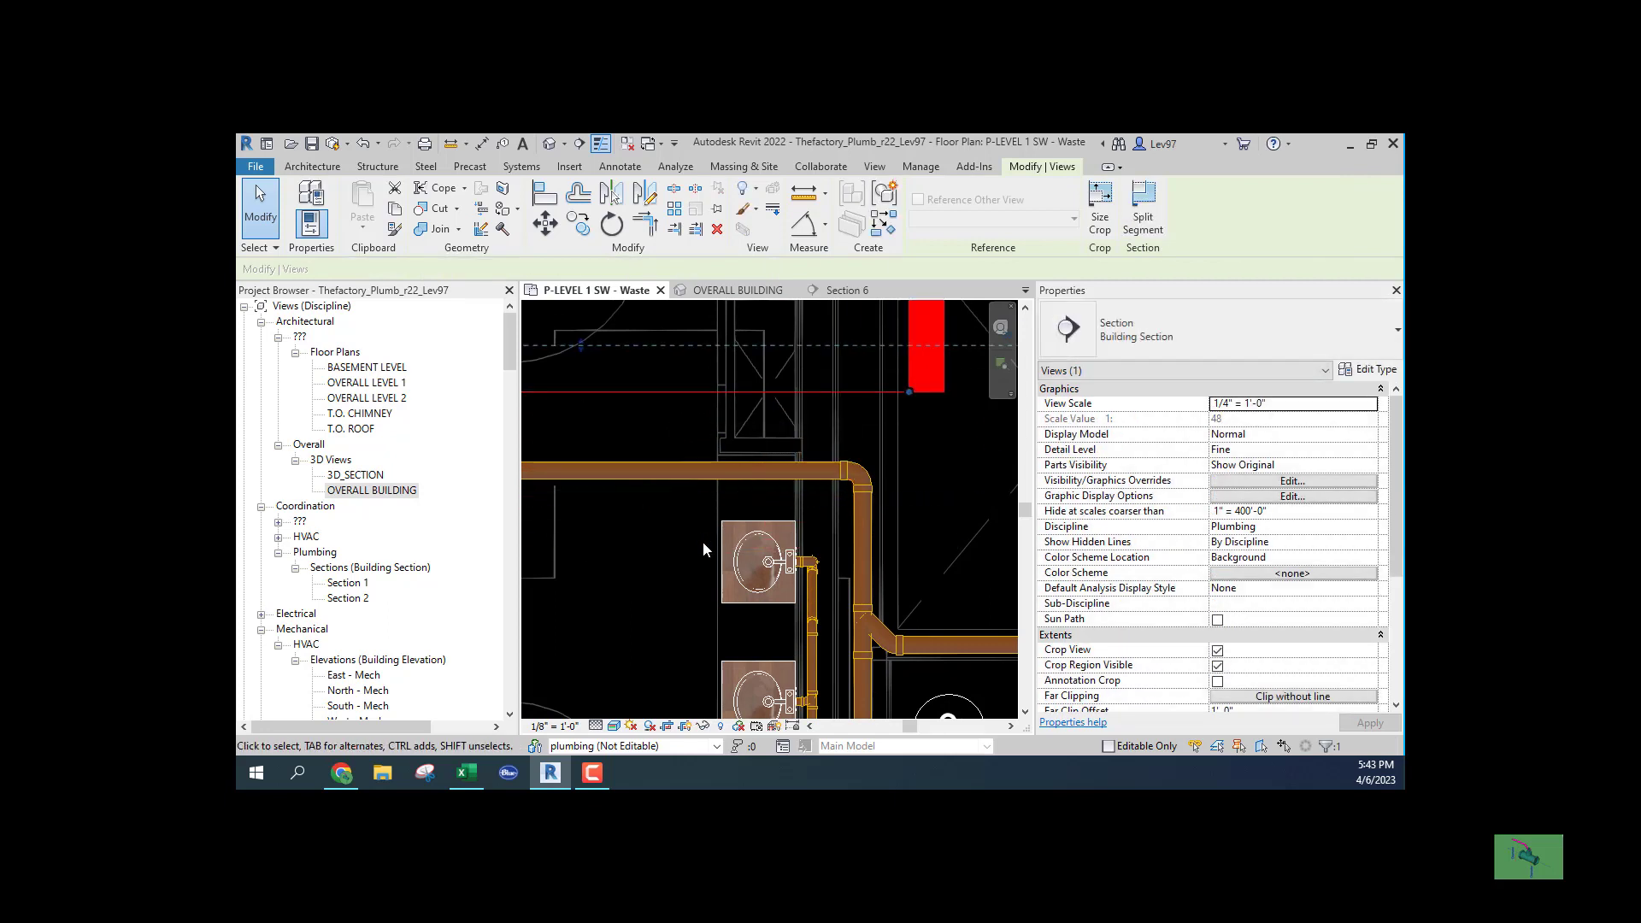
click(741, 291)
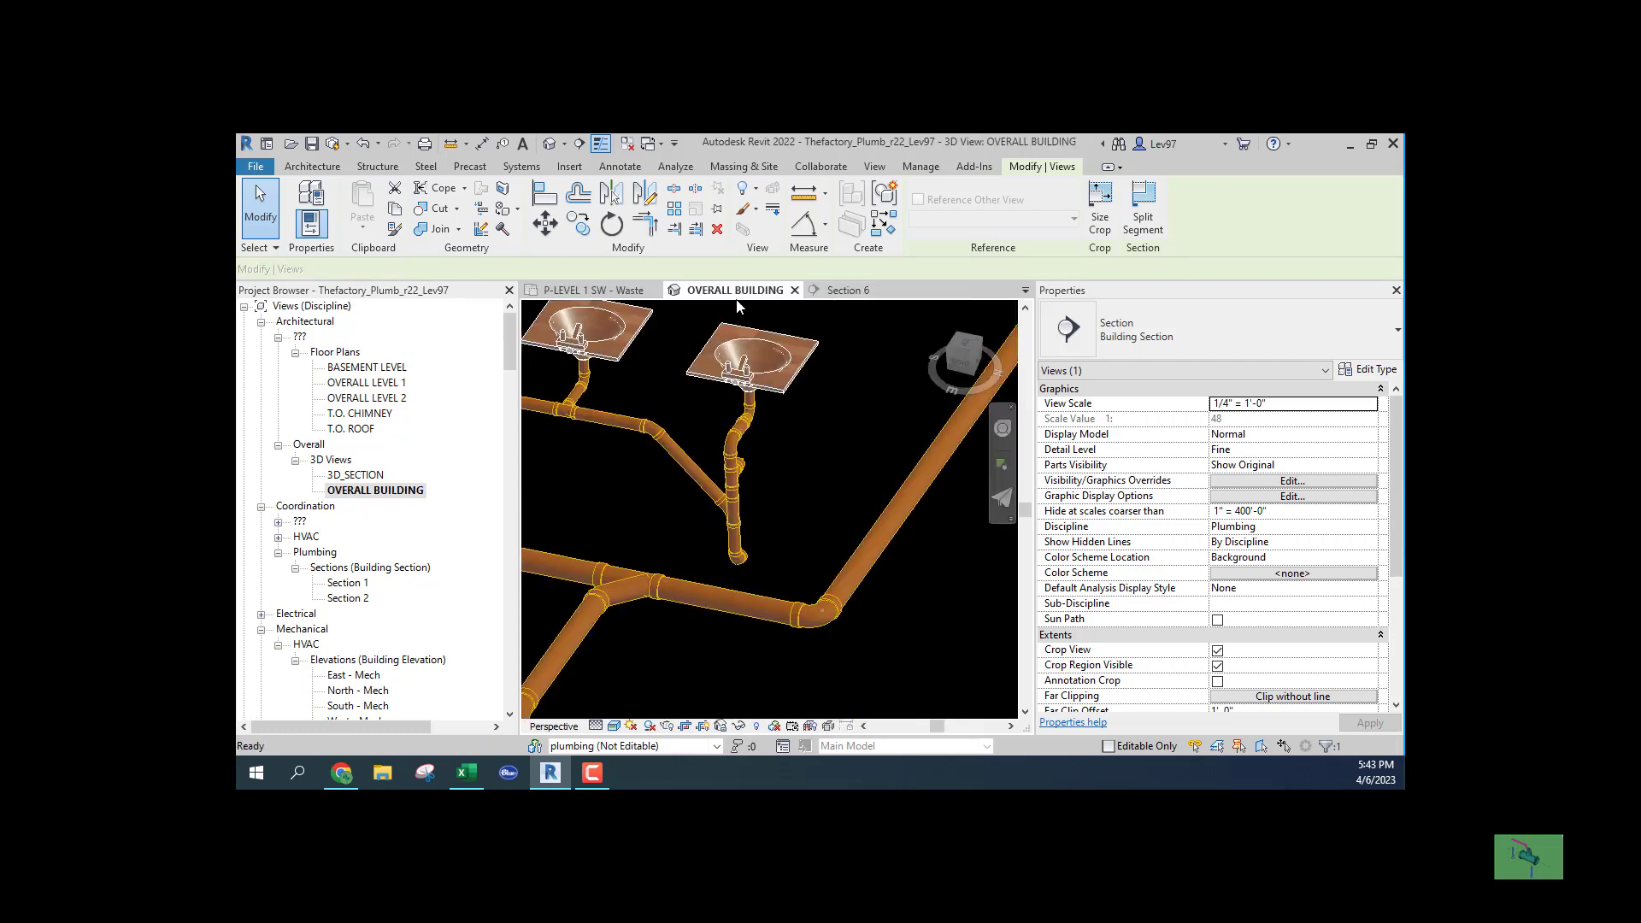
click(746, 566)
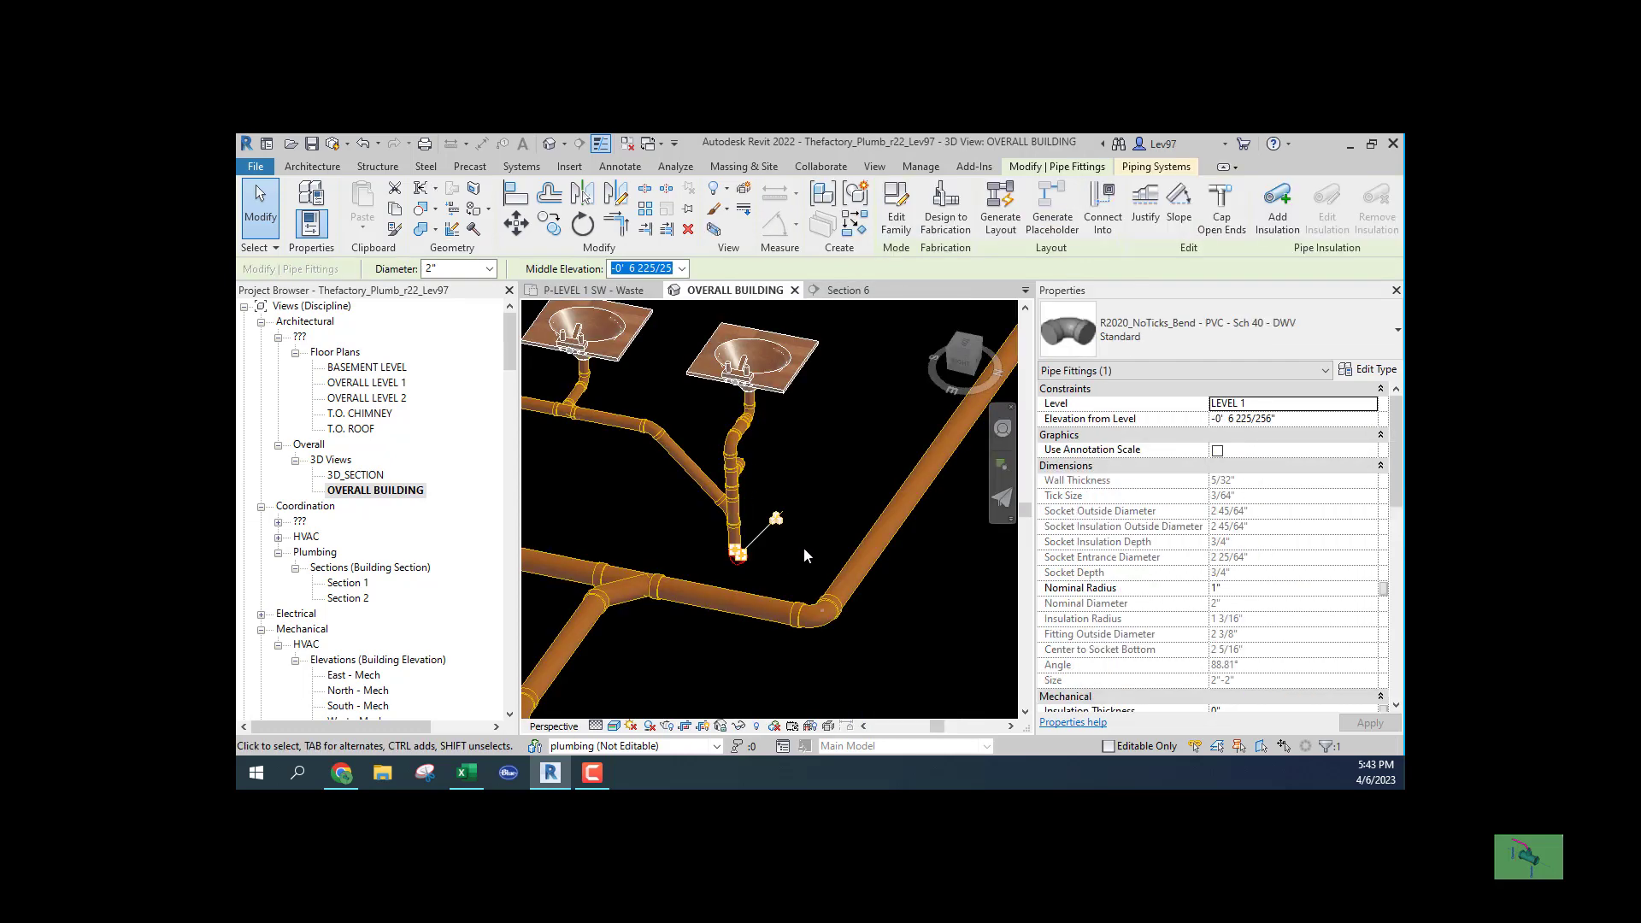
key(Delete)
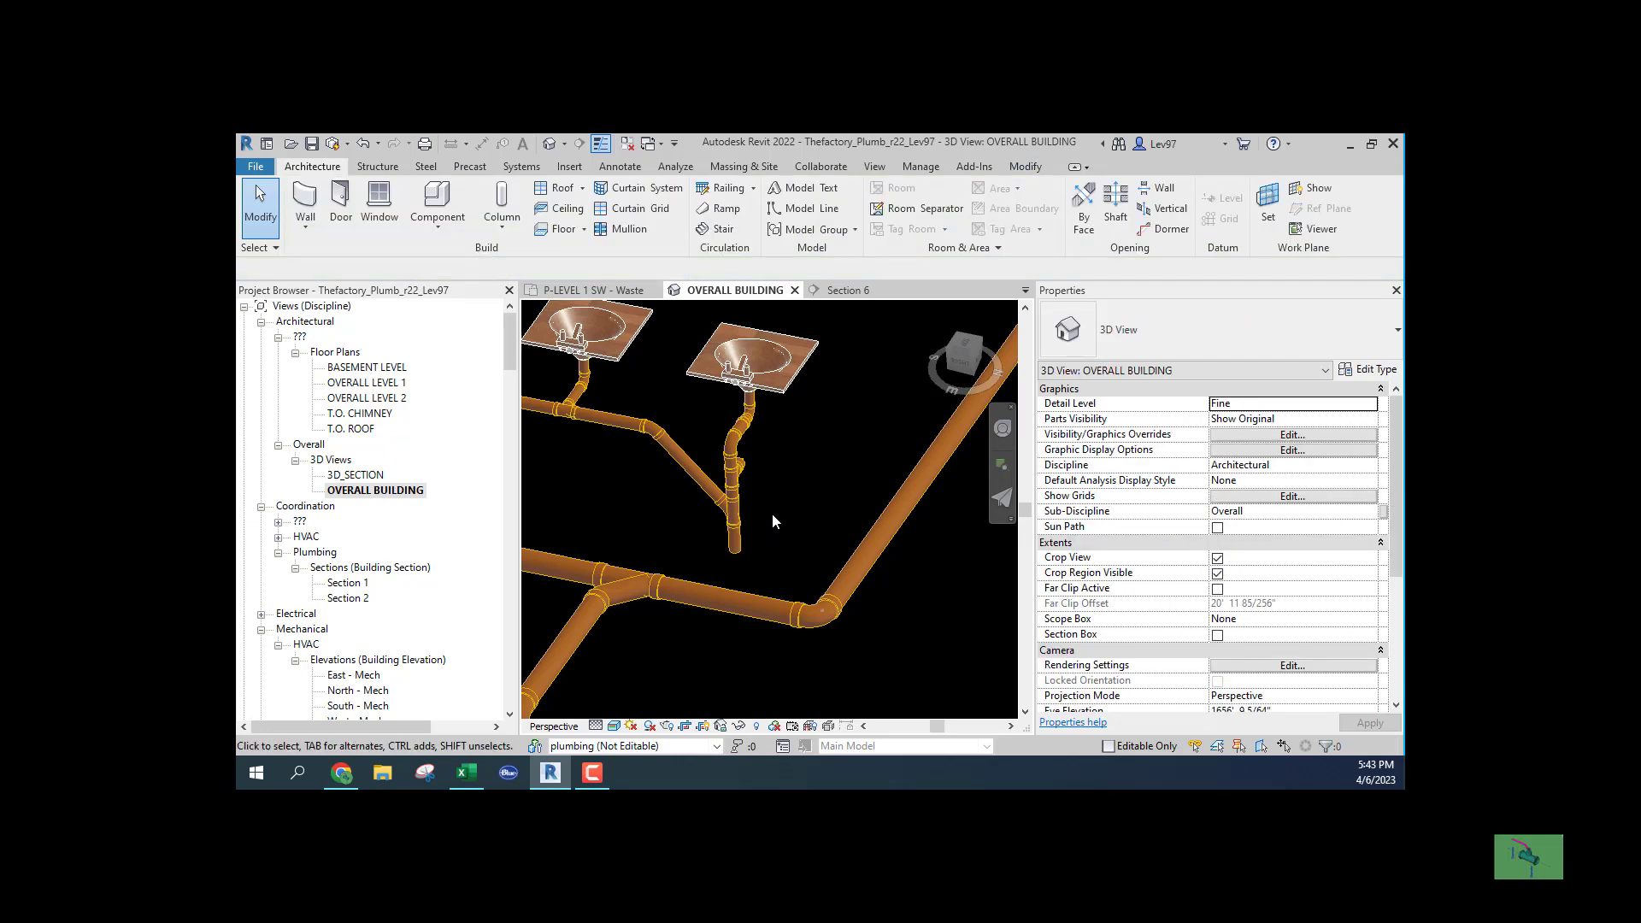
scroll(774, 509, down, 3)
mouse_move(768, 536)
shift+middle_down()
mouse_move(798, 560)
mouse_move(825, 517)
mouse_move(752, 478)
mouse_move(801, 472)
shift+middle_up()
click(752, 479)
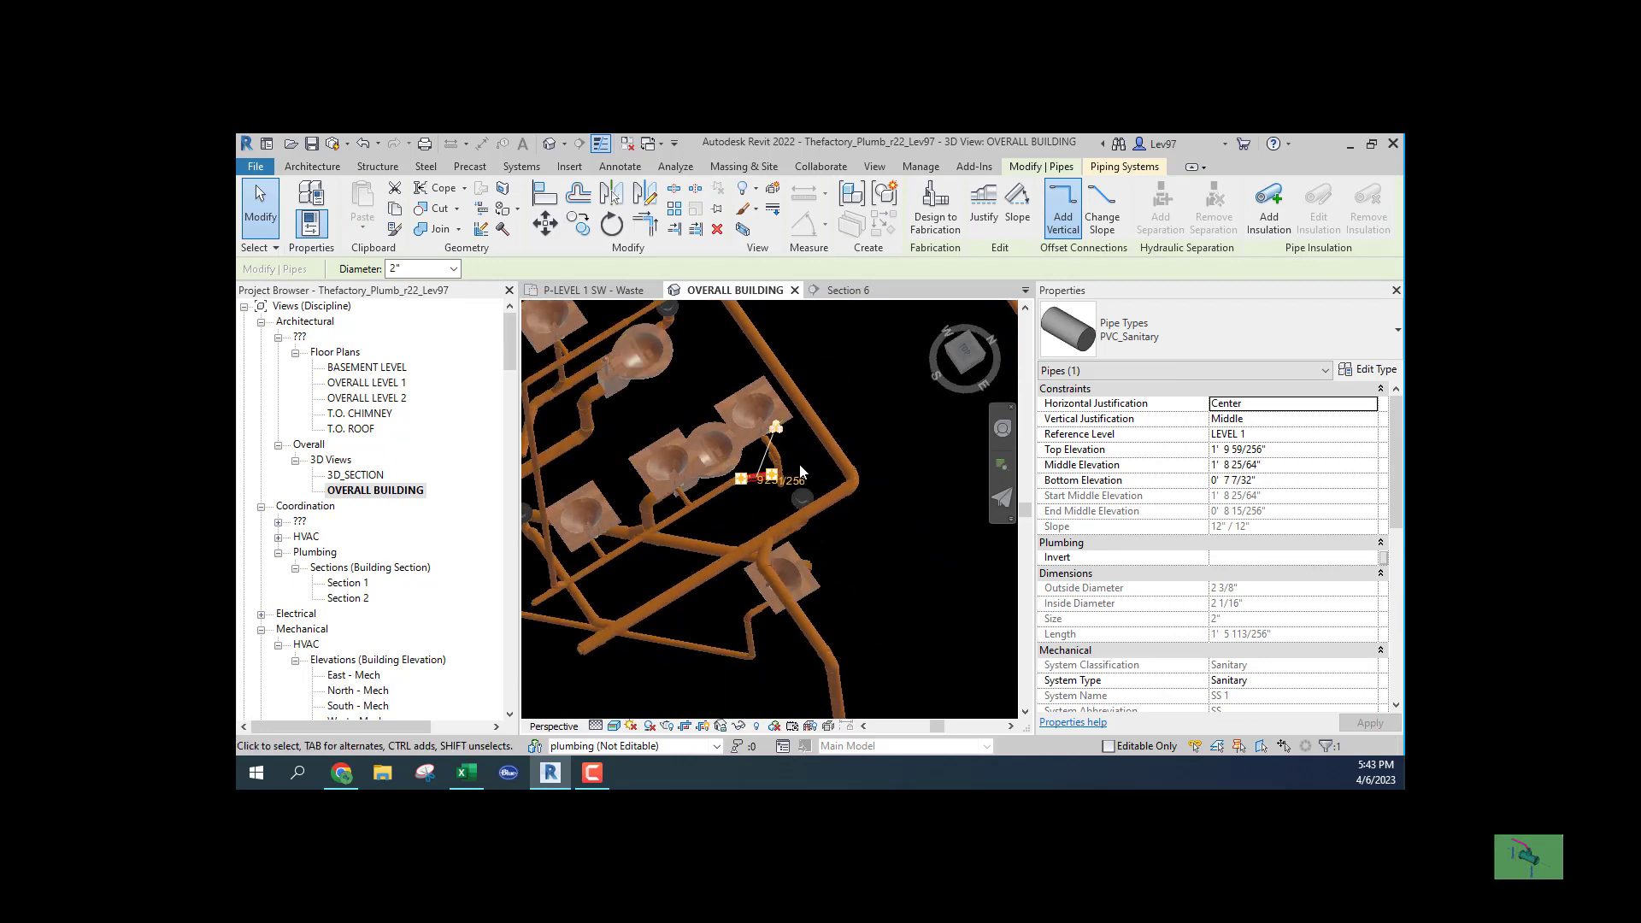
scroll(801, 473, up, 3)
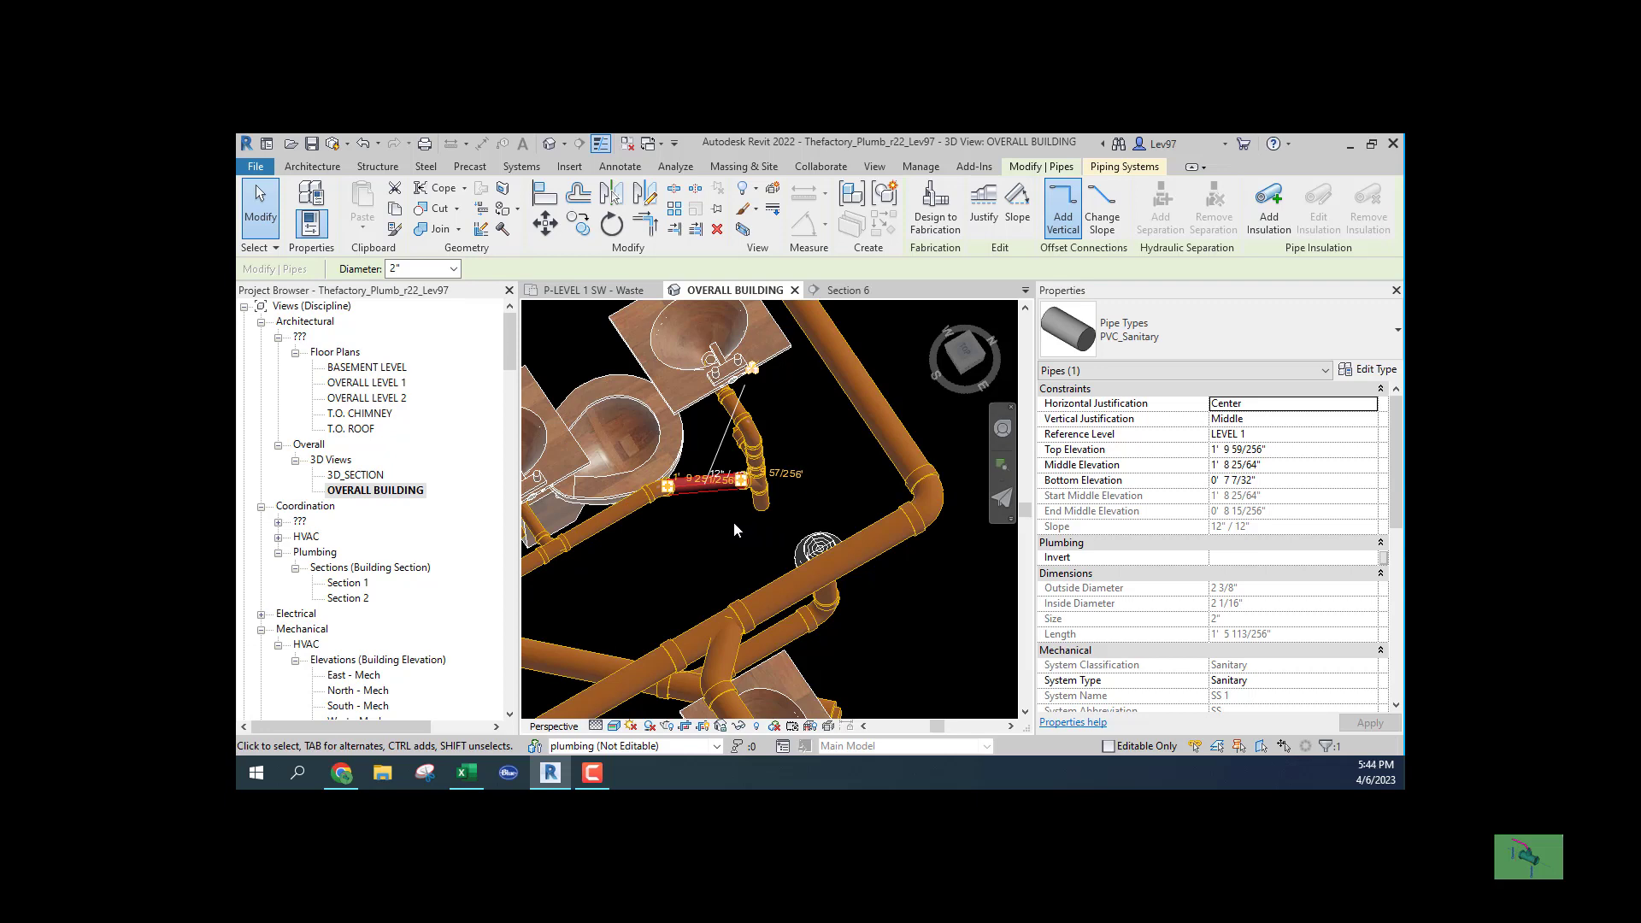
Select the section line in the waste plan and extend its end to the right
click(586, 293)
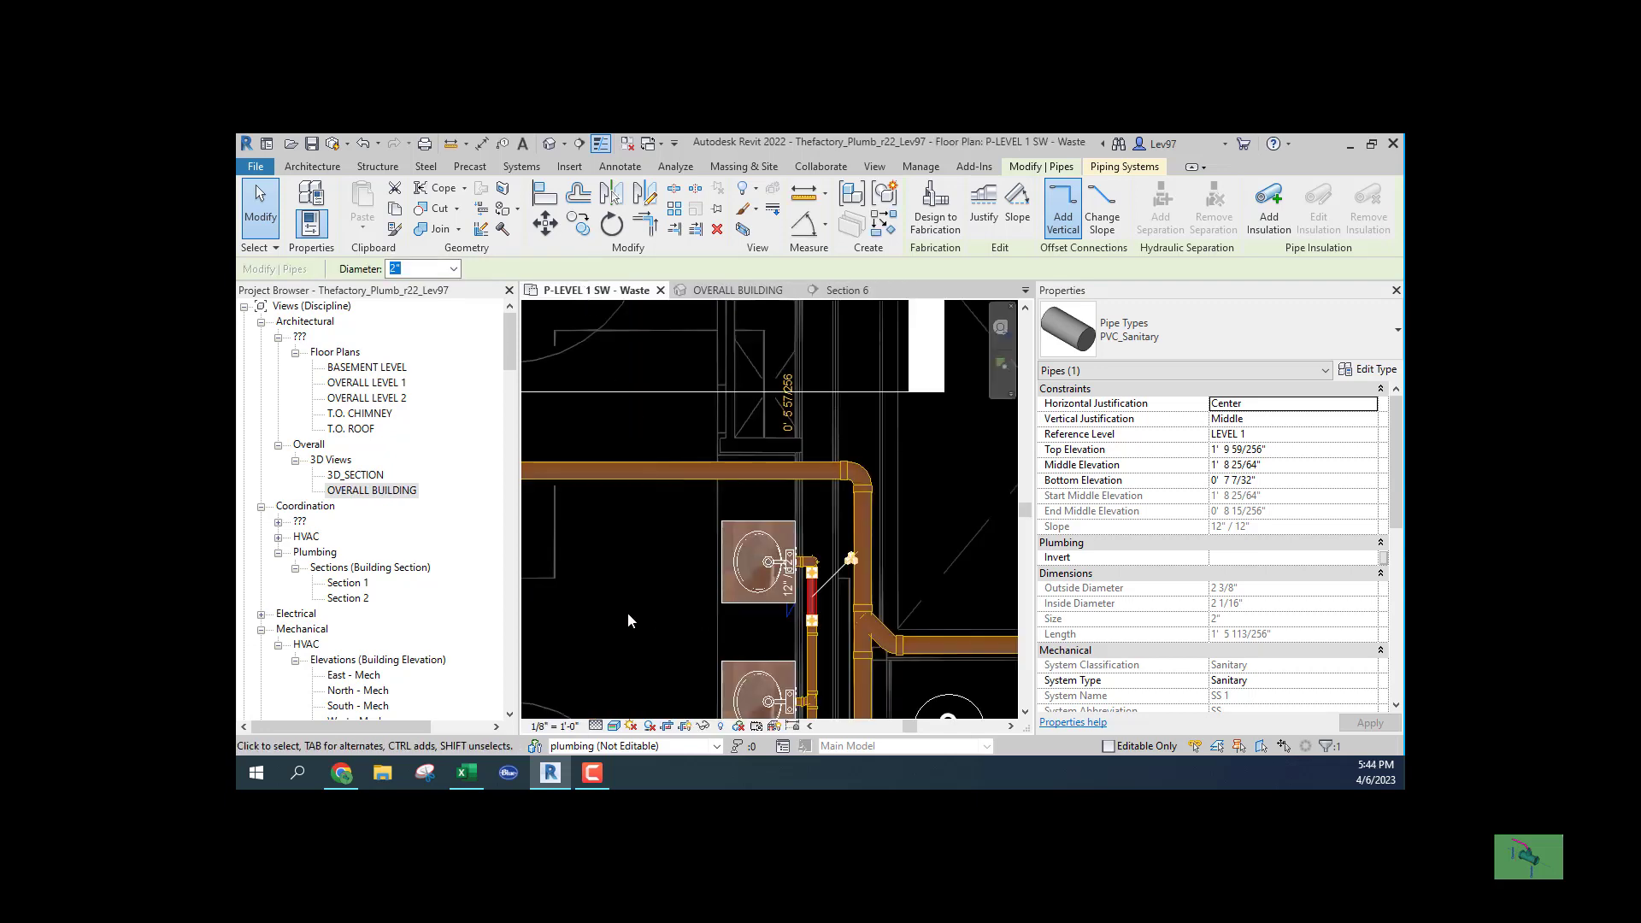
scroll(630, 614, down, 2)
click(624, 483)
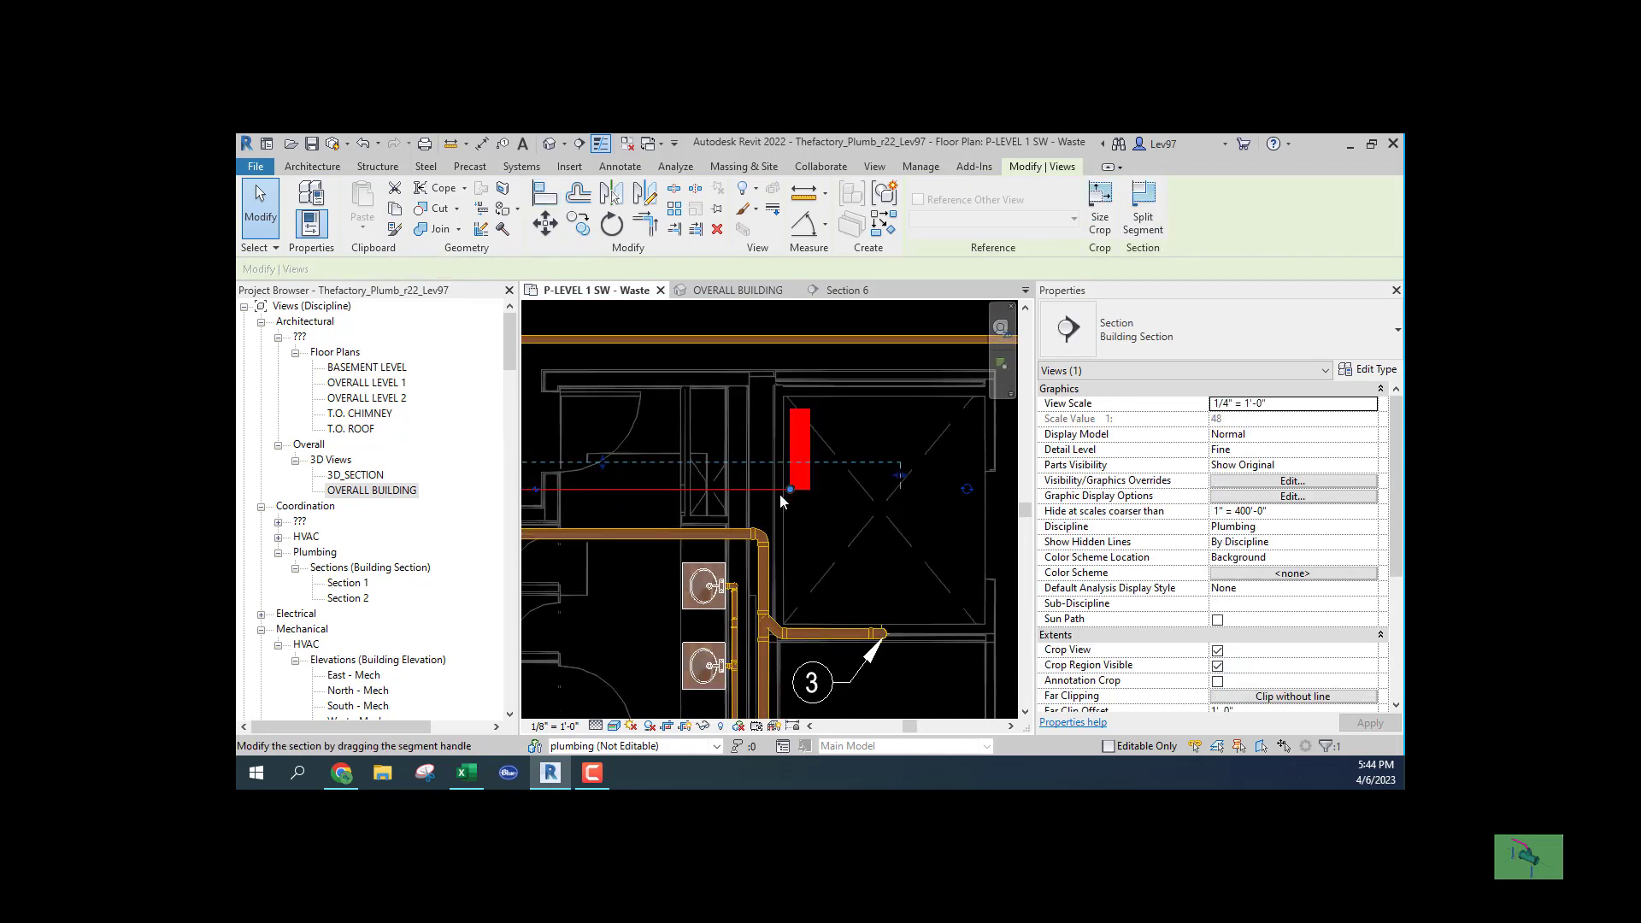
drag(782, 500, 904, 485)
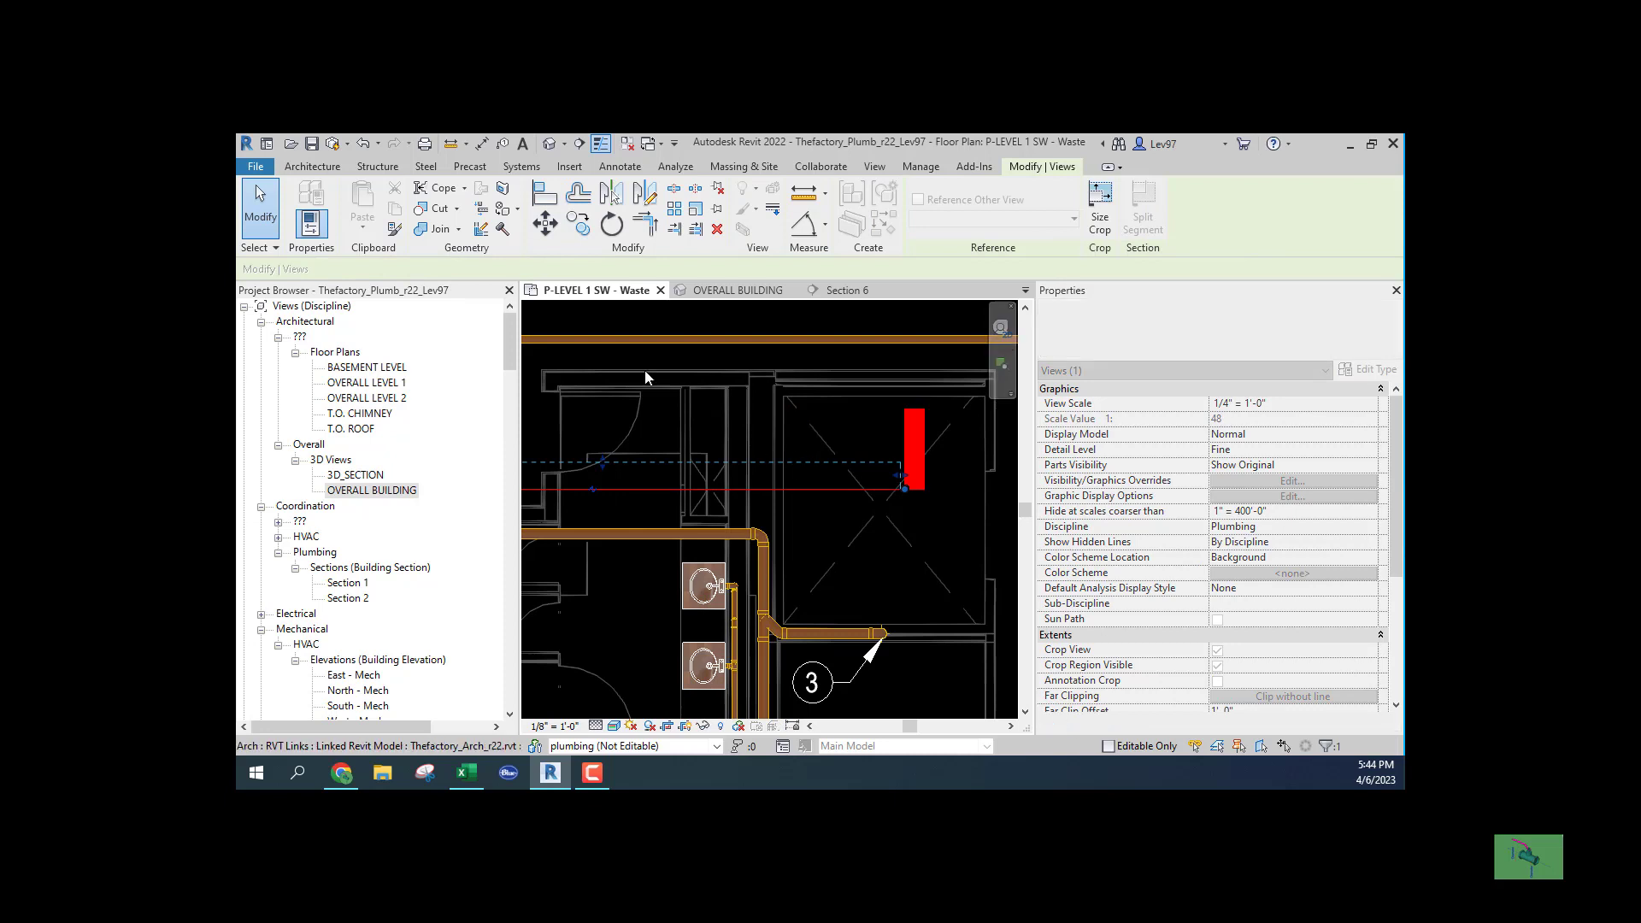
Rotate the section line 90° about its end and place it along the vertical sanitary main
click(613, 224)
click(710, 270)
click(827, 488)
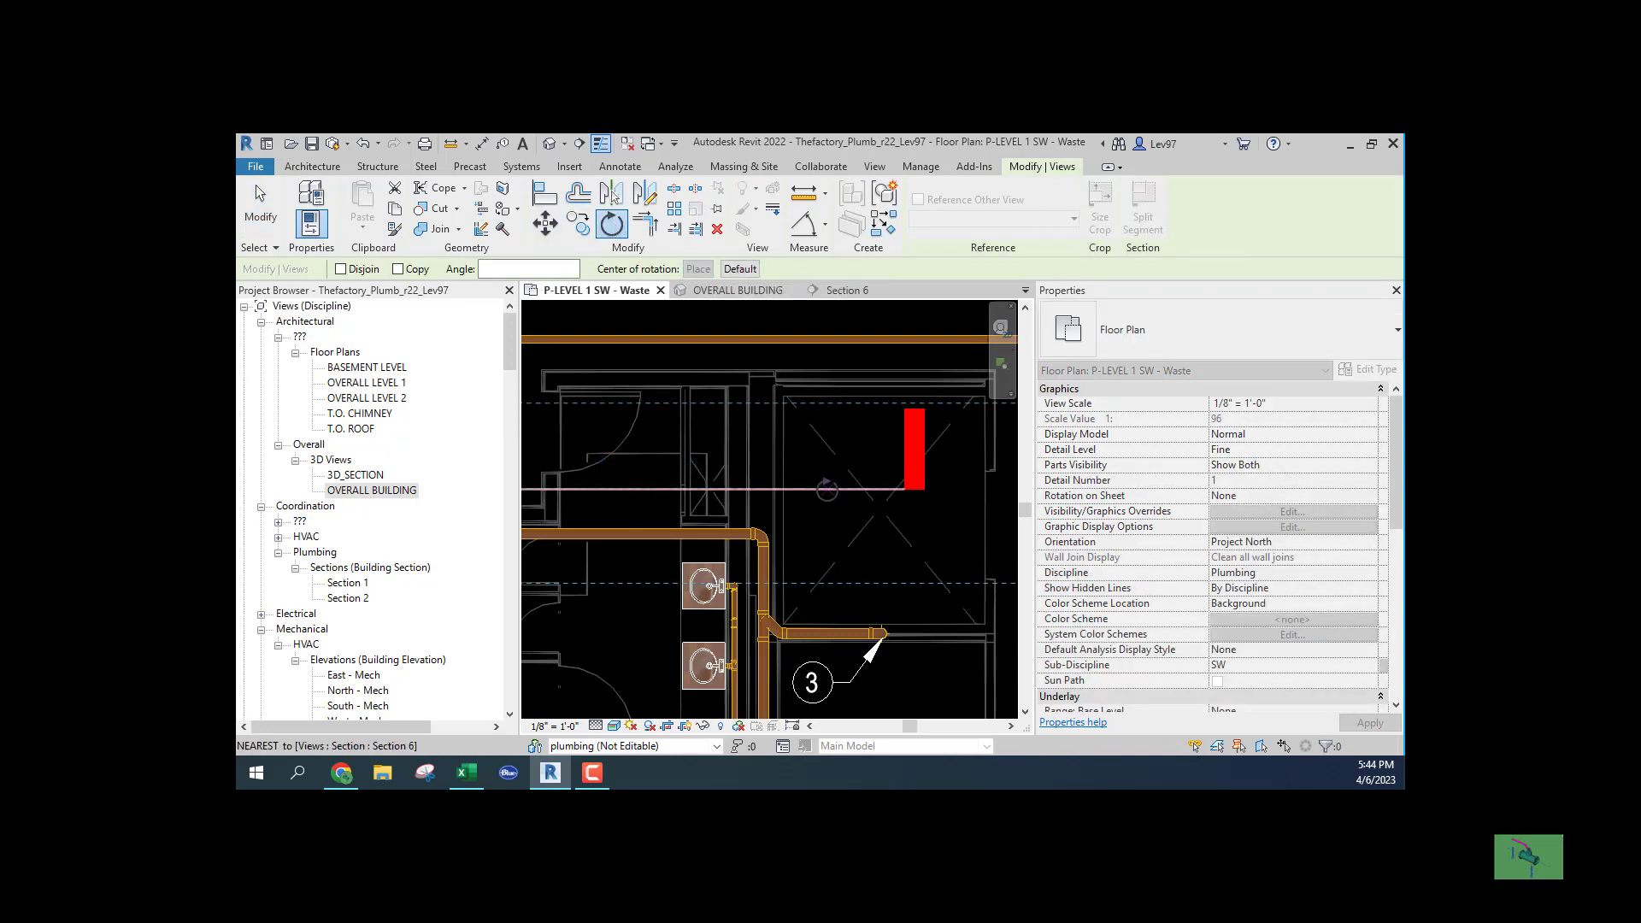
click(829, 619)
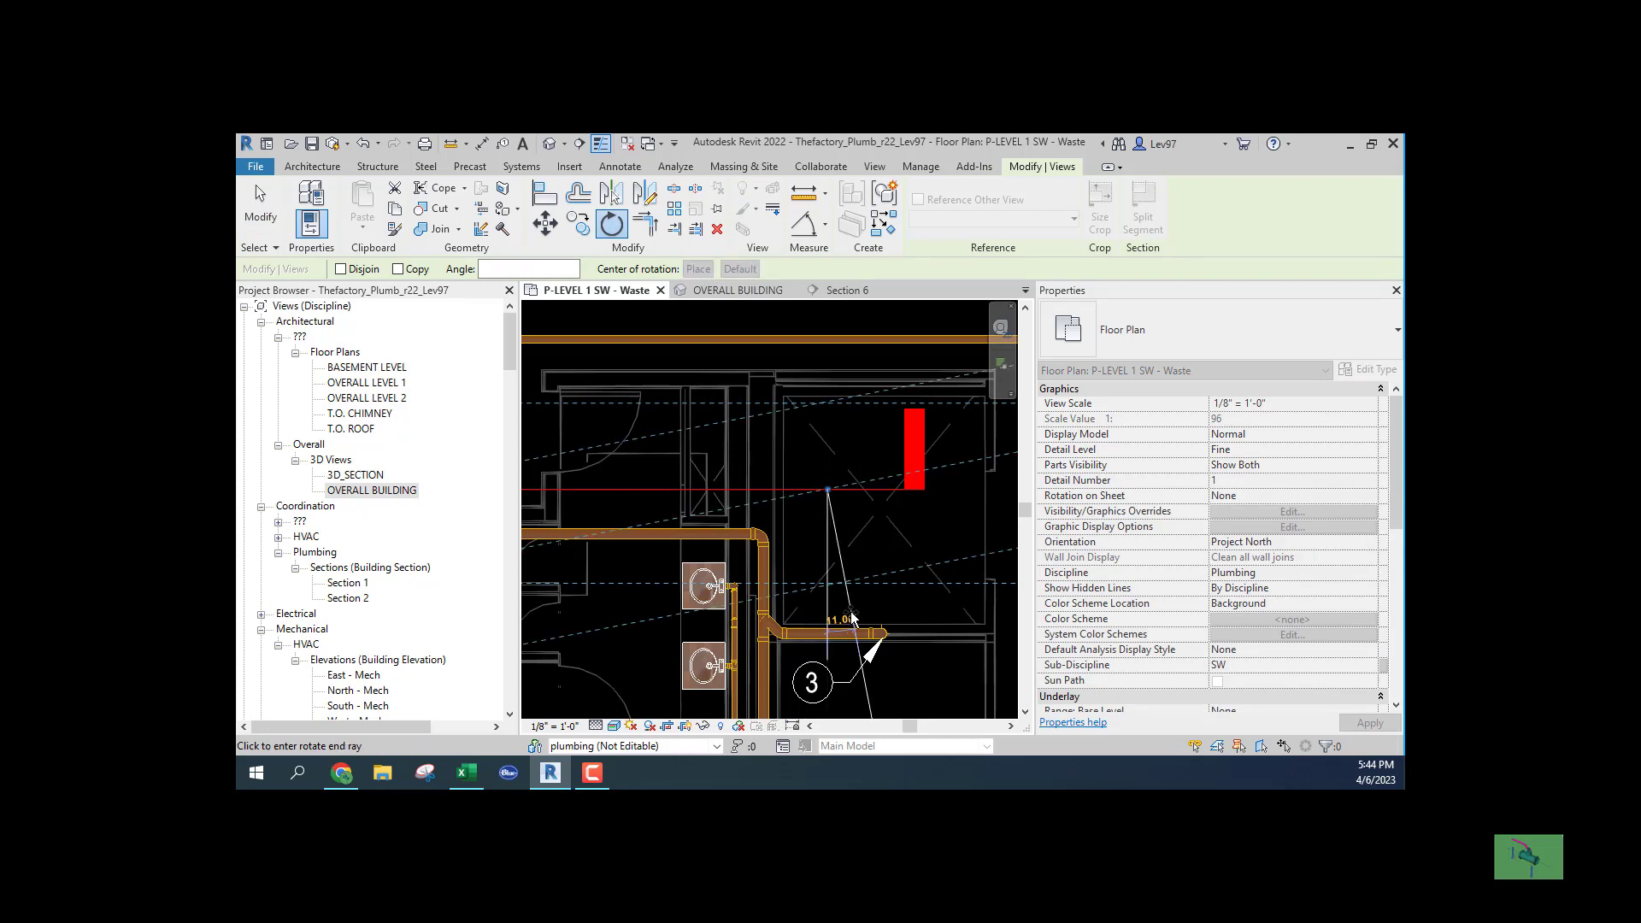
text(90)
key(Return)
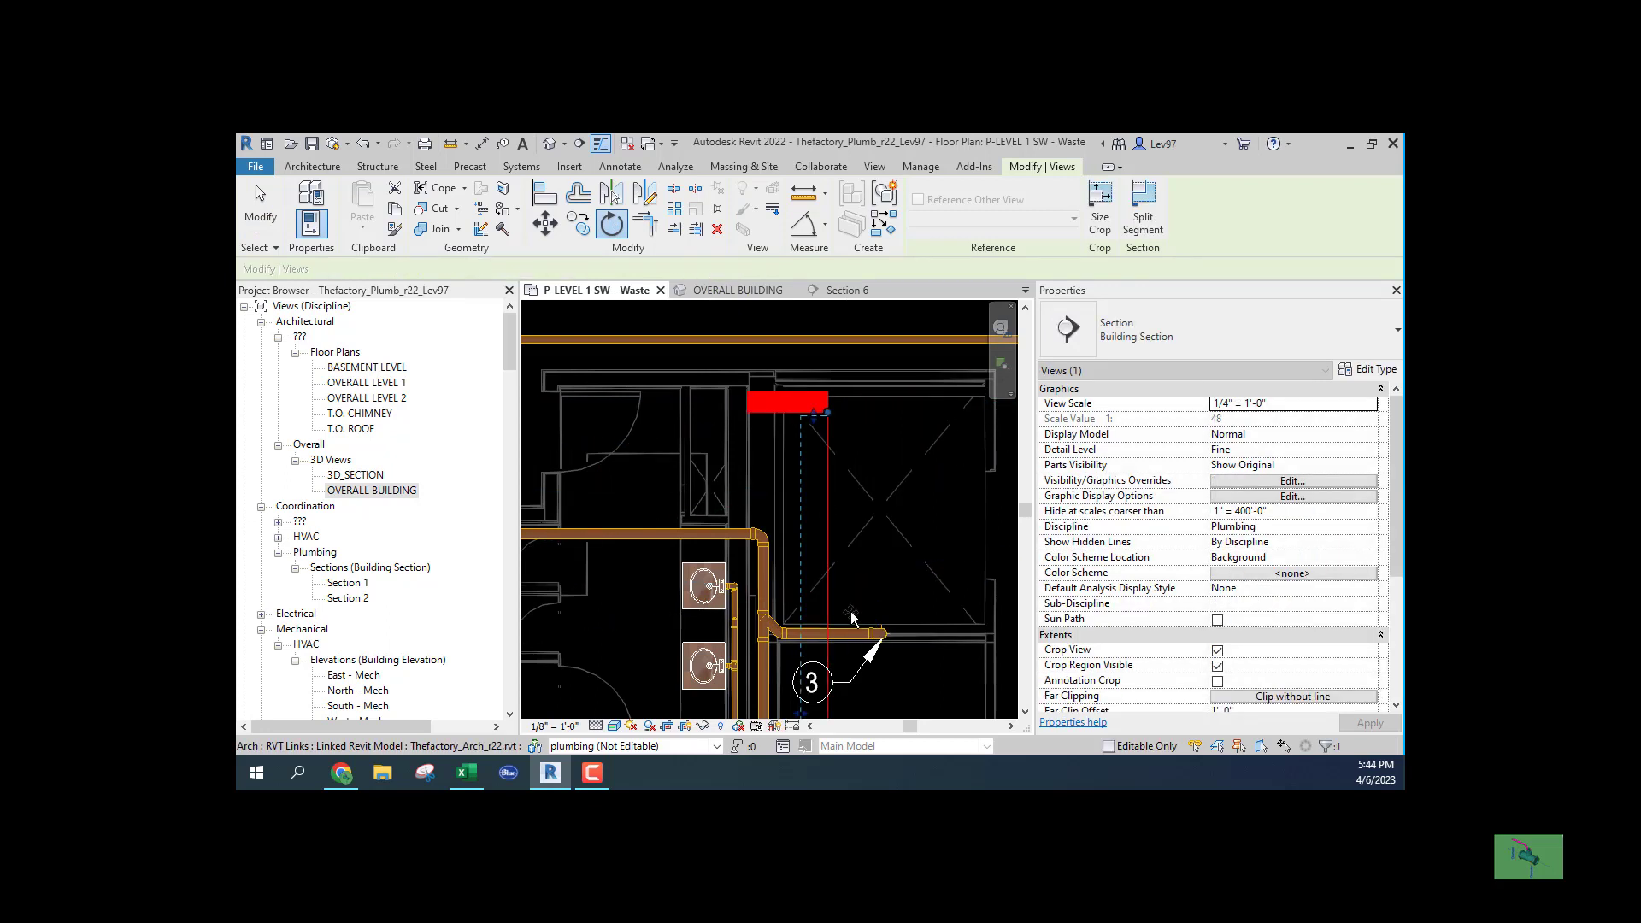
drag(826, 537, 792, 517)
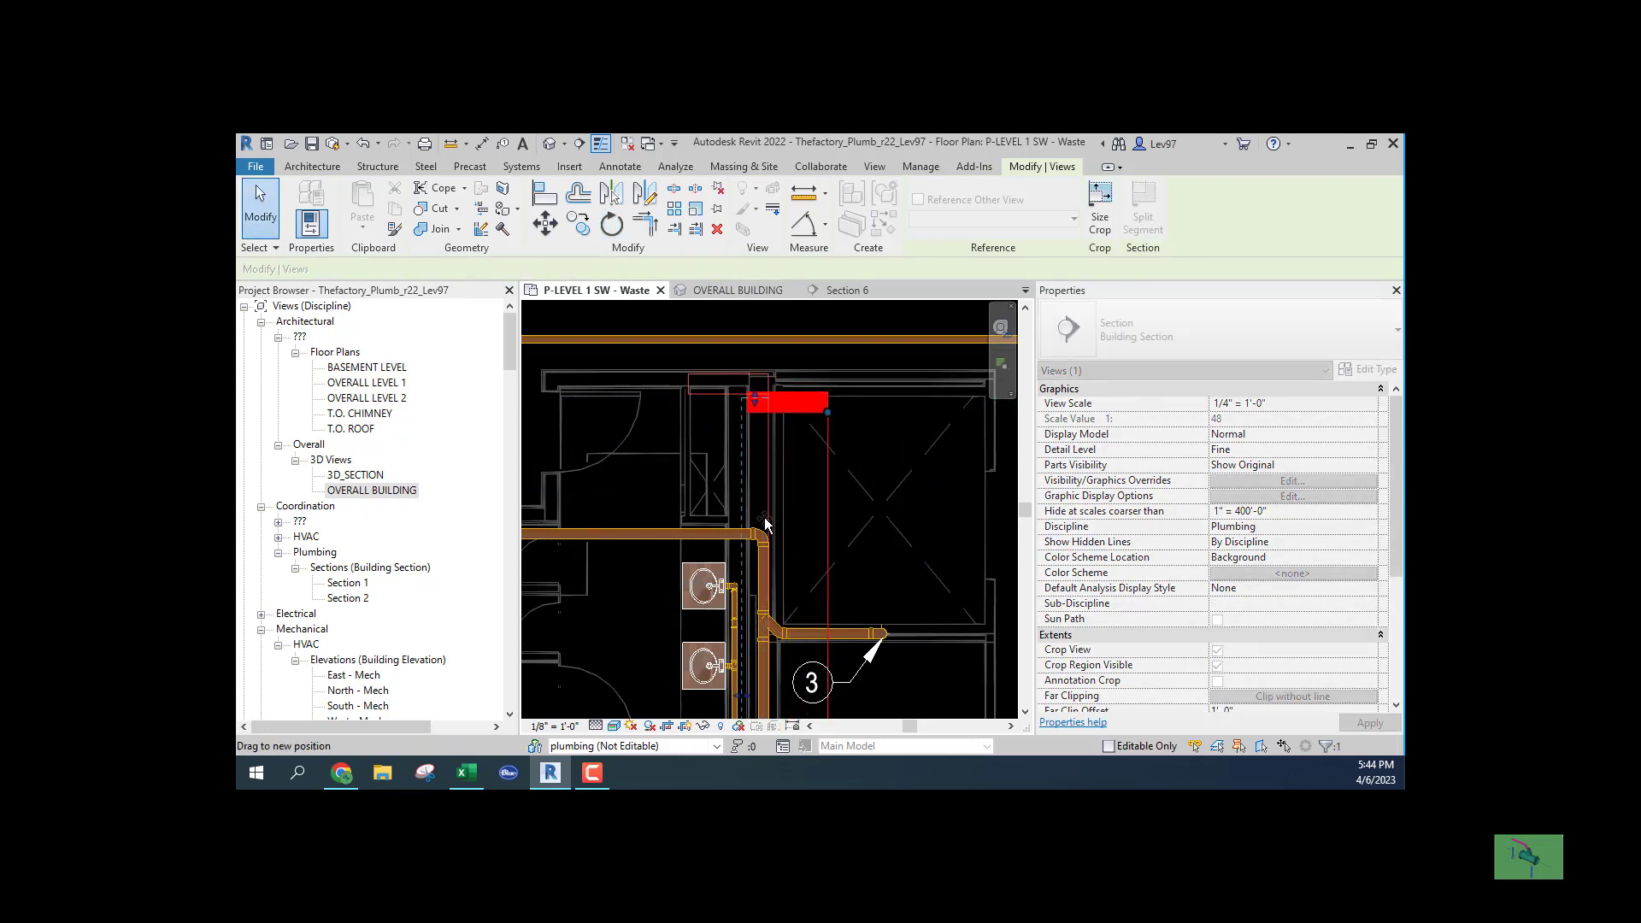
drag(763, 523, 752, 526)
scroll(741, 523, up, 5)
scroll(737, 522, down, 1)
scroll(725, 529, down, 2)
scroll(716, 537, down, 2)
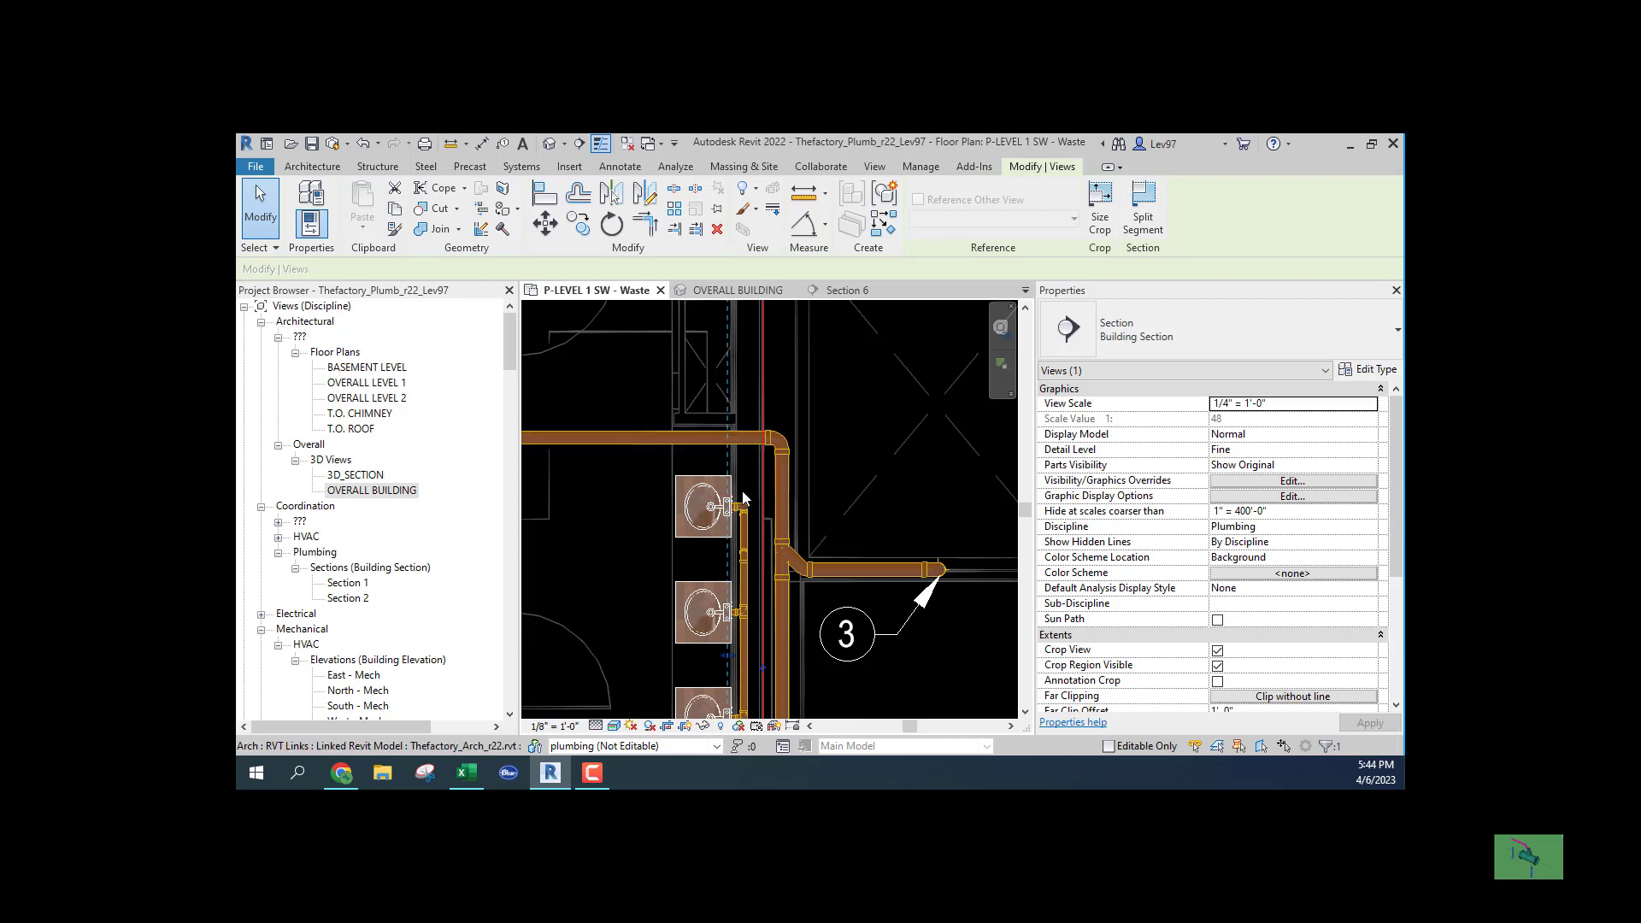
Nudge the 4-inch vertical sanitary main two steps right, then select the 2-inch lavatory drain
click(785, 482)
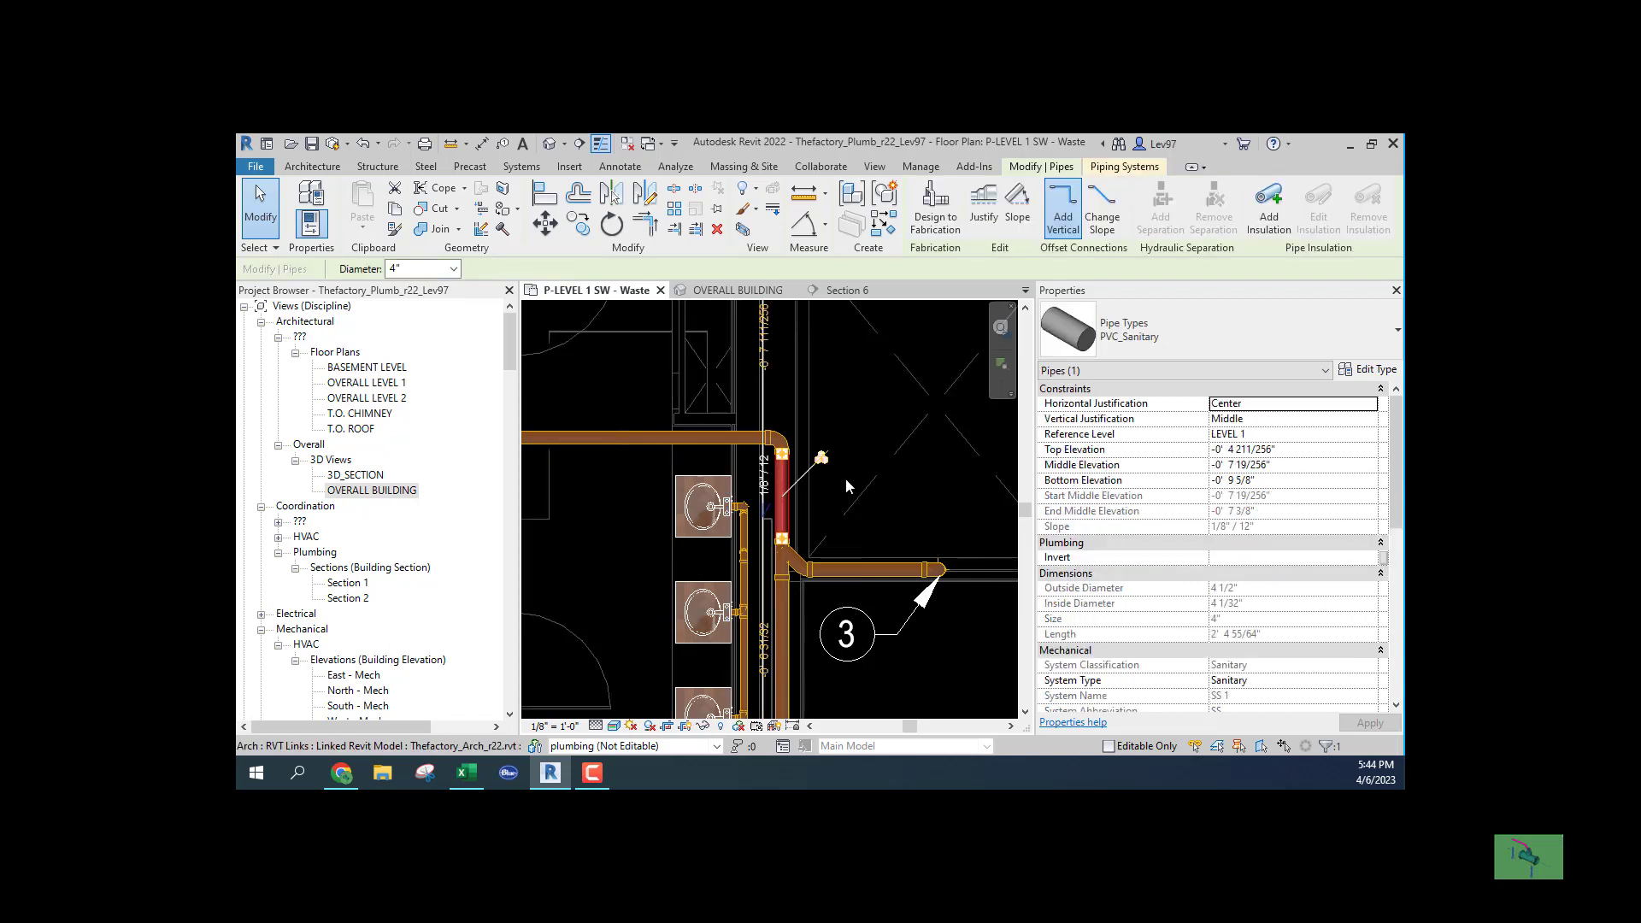
key(Right)
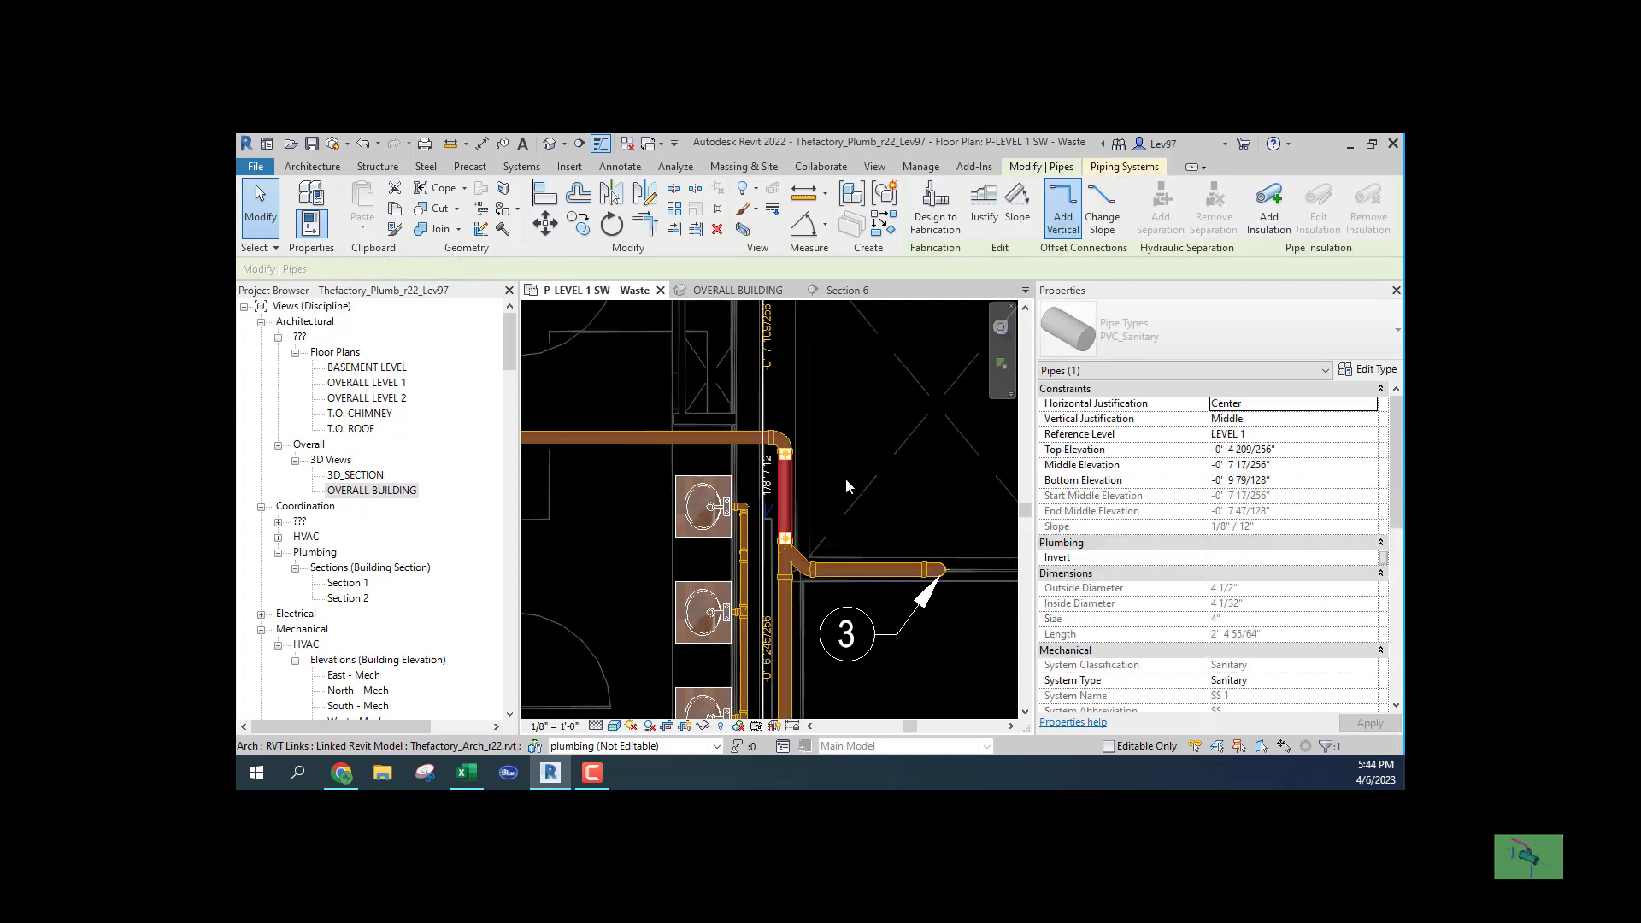
key(Right)
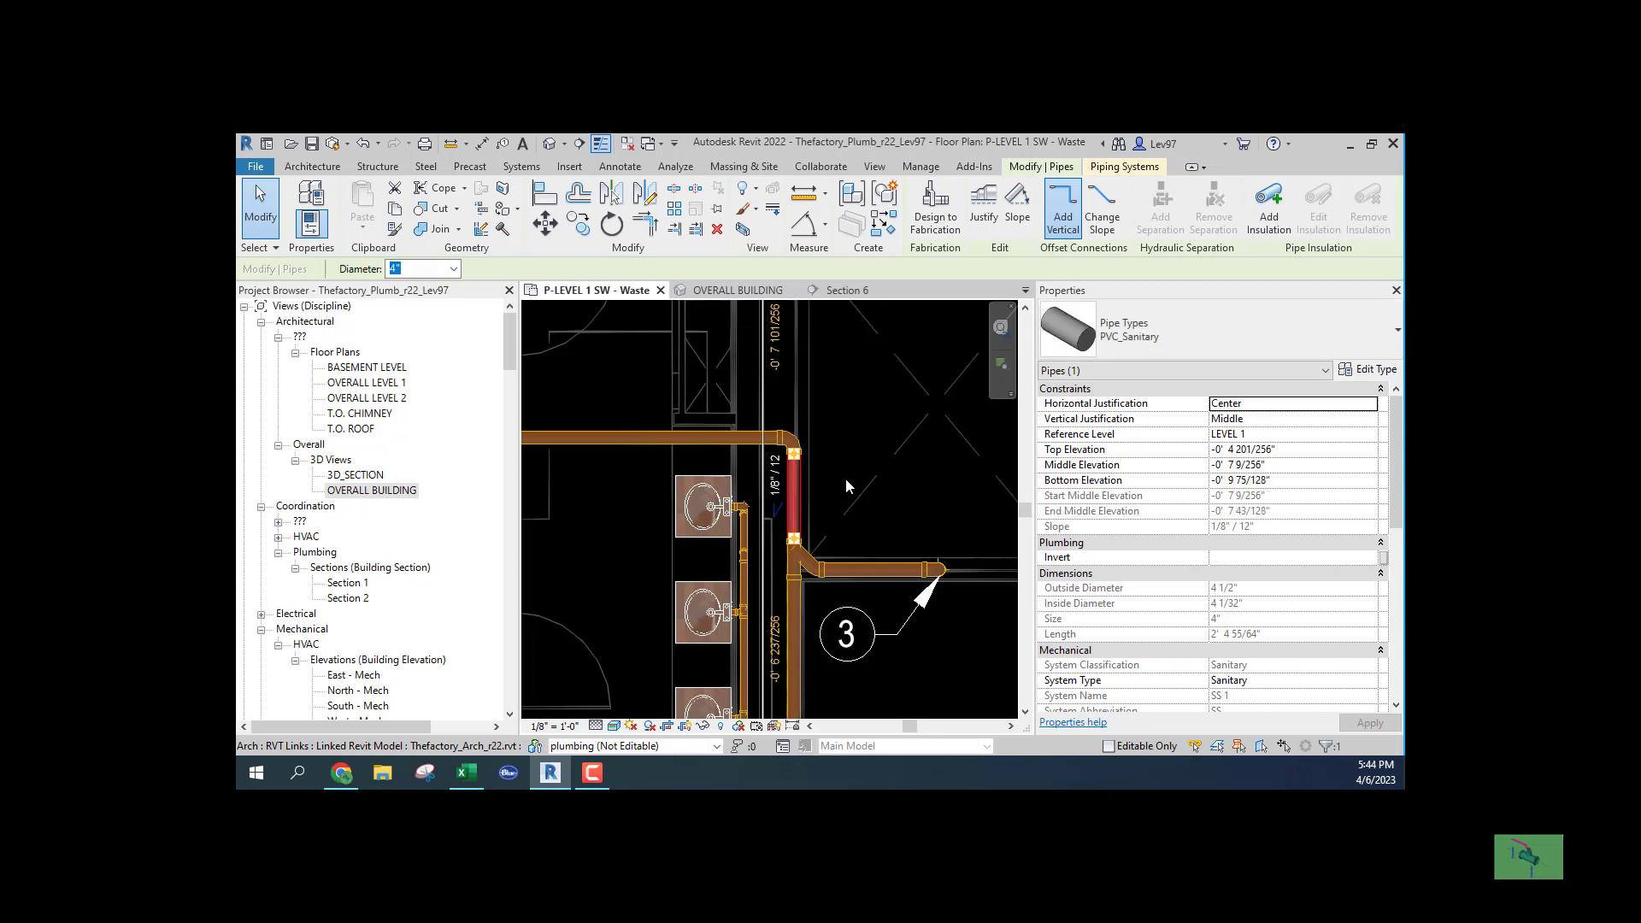
click(743, 533)
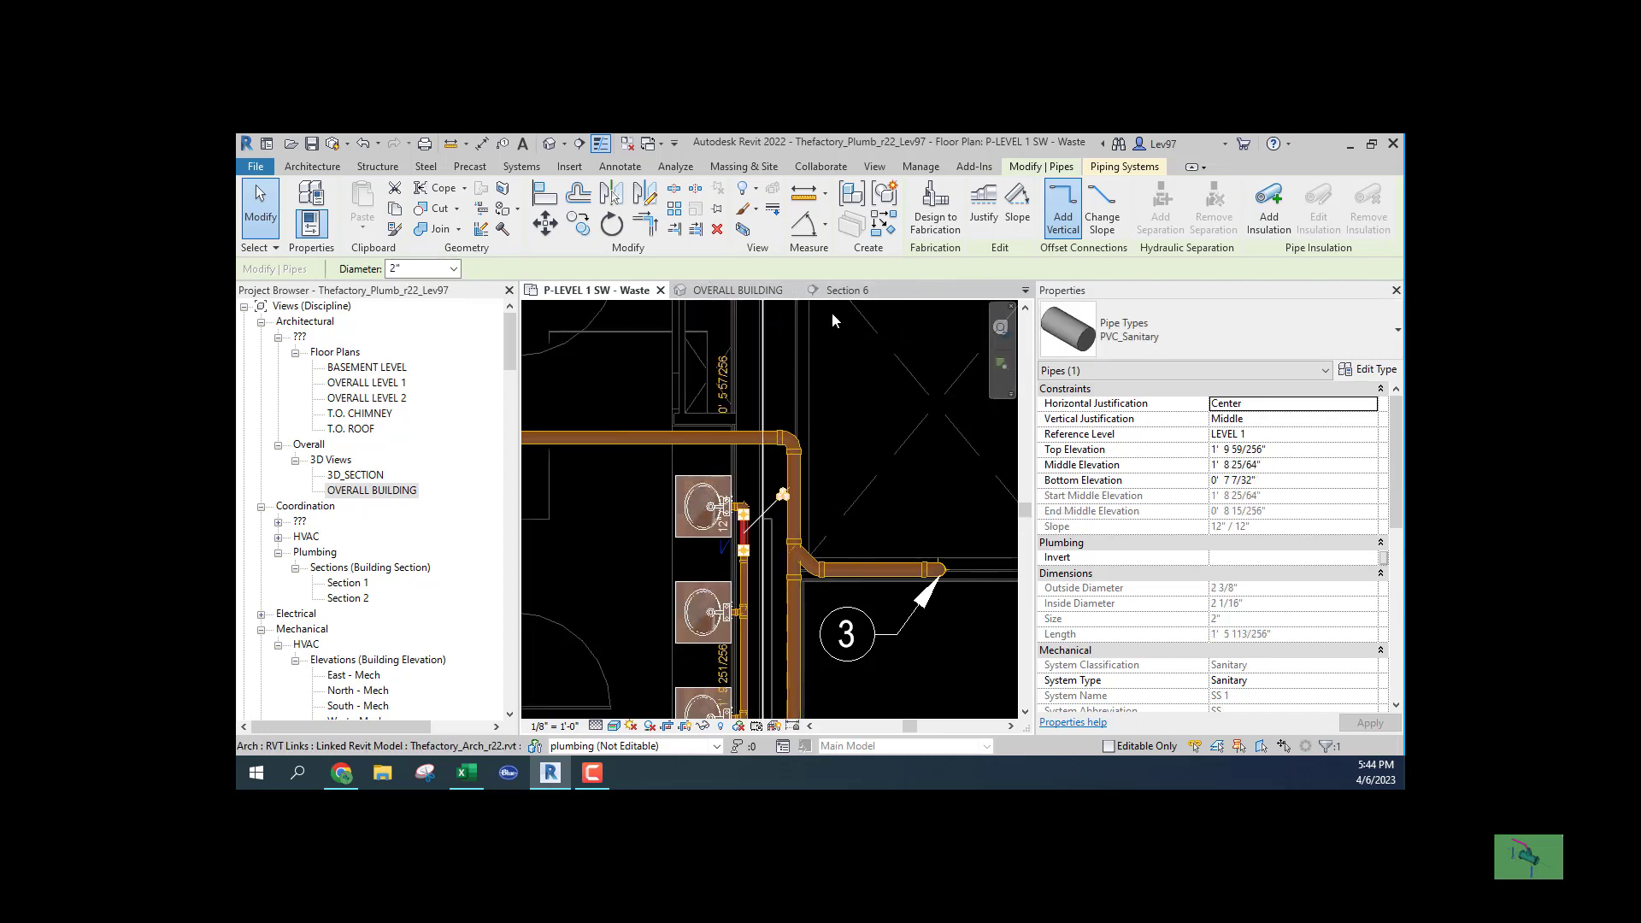
Open Section 6 and bring the vertical lavatory drain into view
click(850, 293)
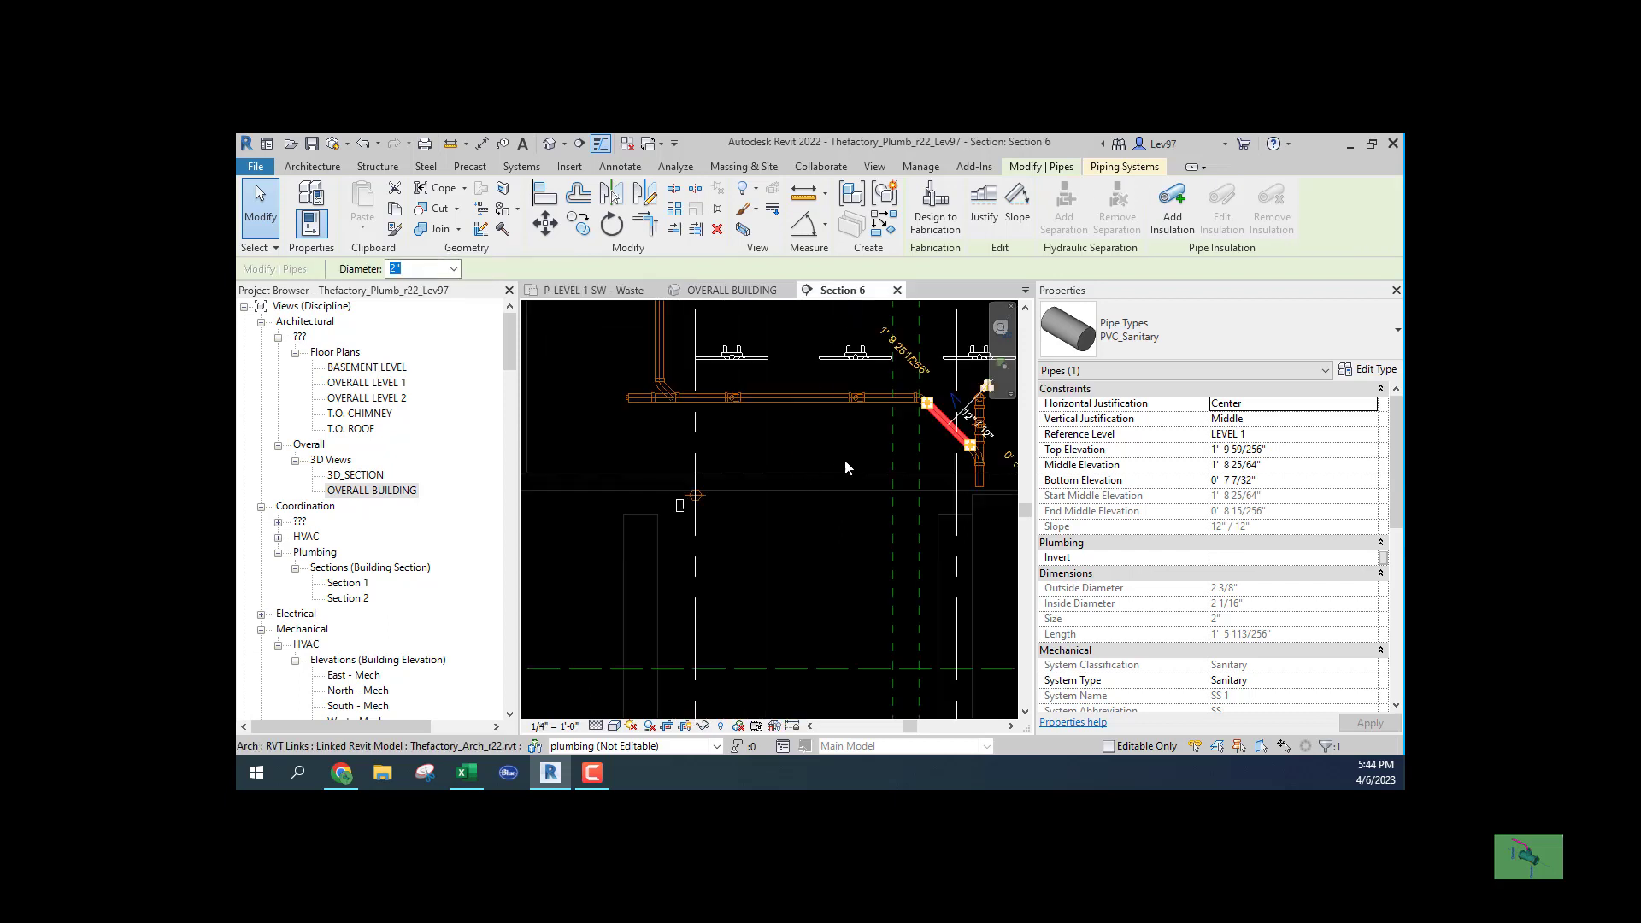
mouse_move(806, 486)
middle_down()
mouse_move(771, 538)
mouse_move(567, 517)
middle_up()
scroll(816, 464, up, 3)
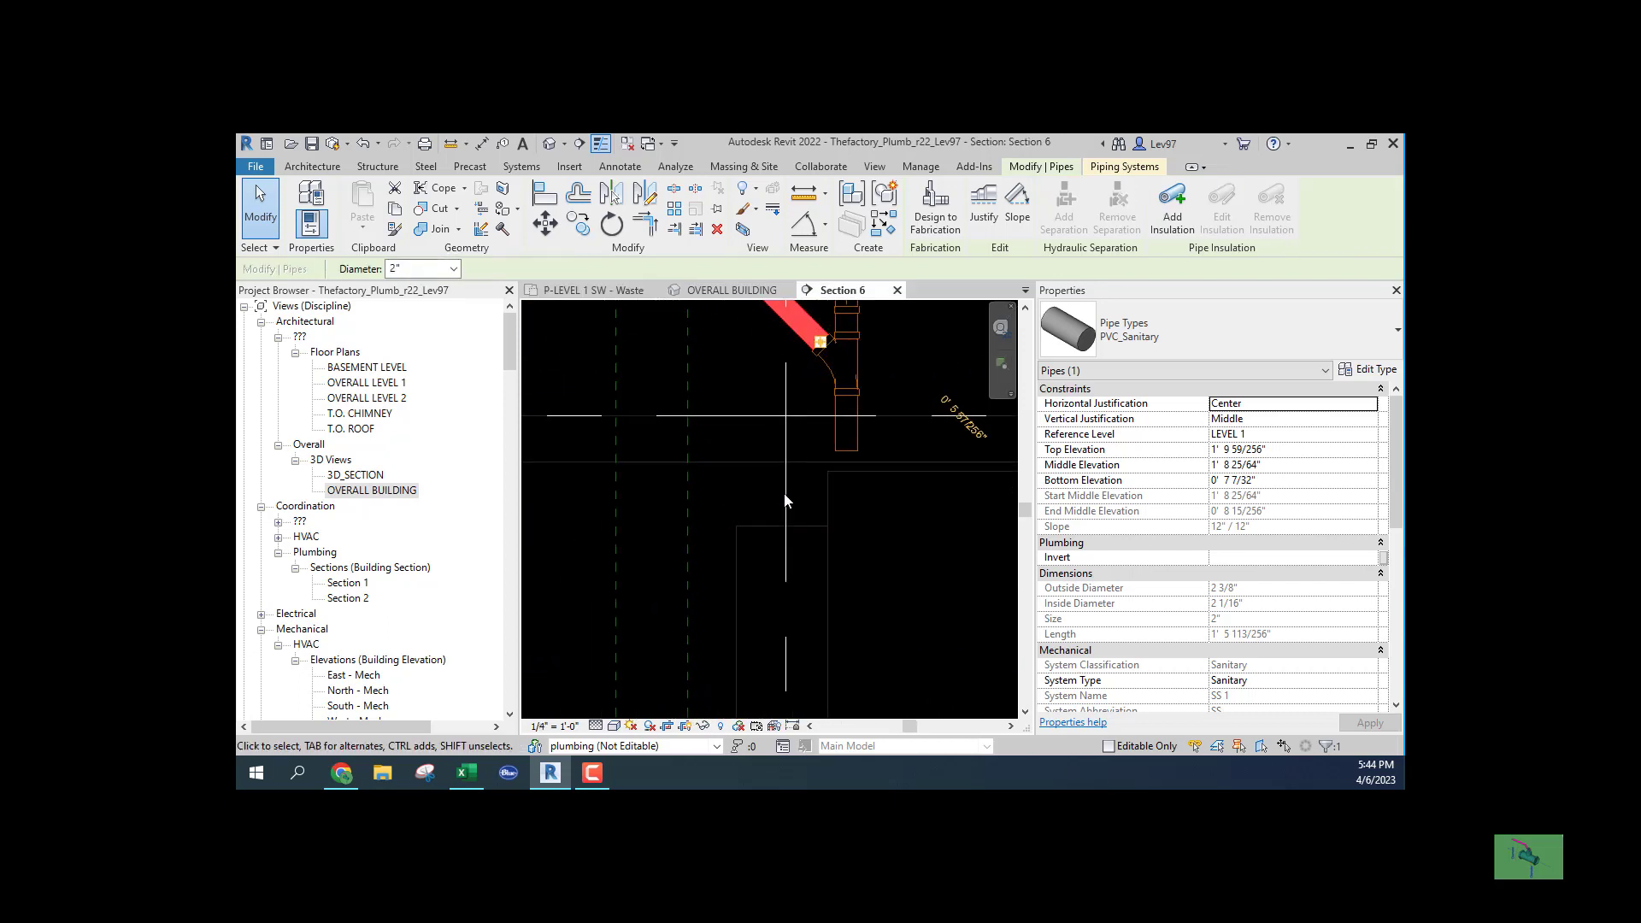
click(848, 444)
right_click(849, 455)
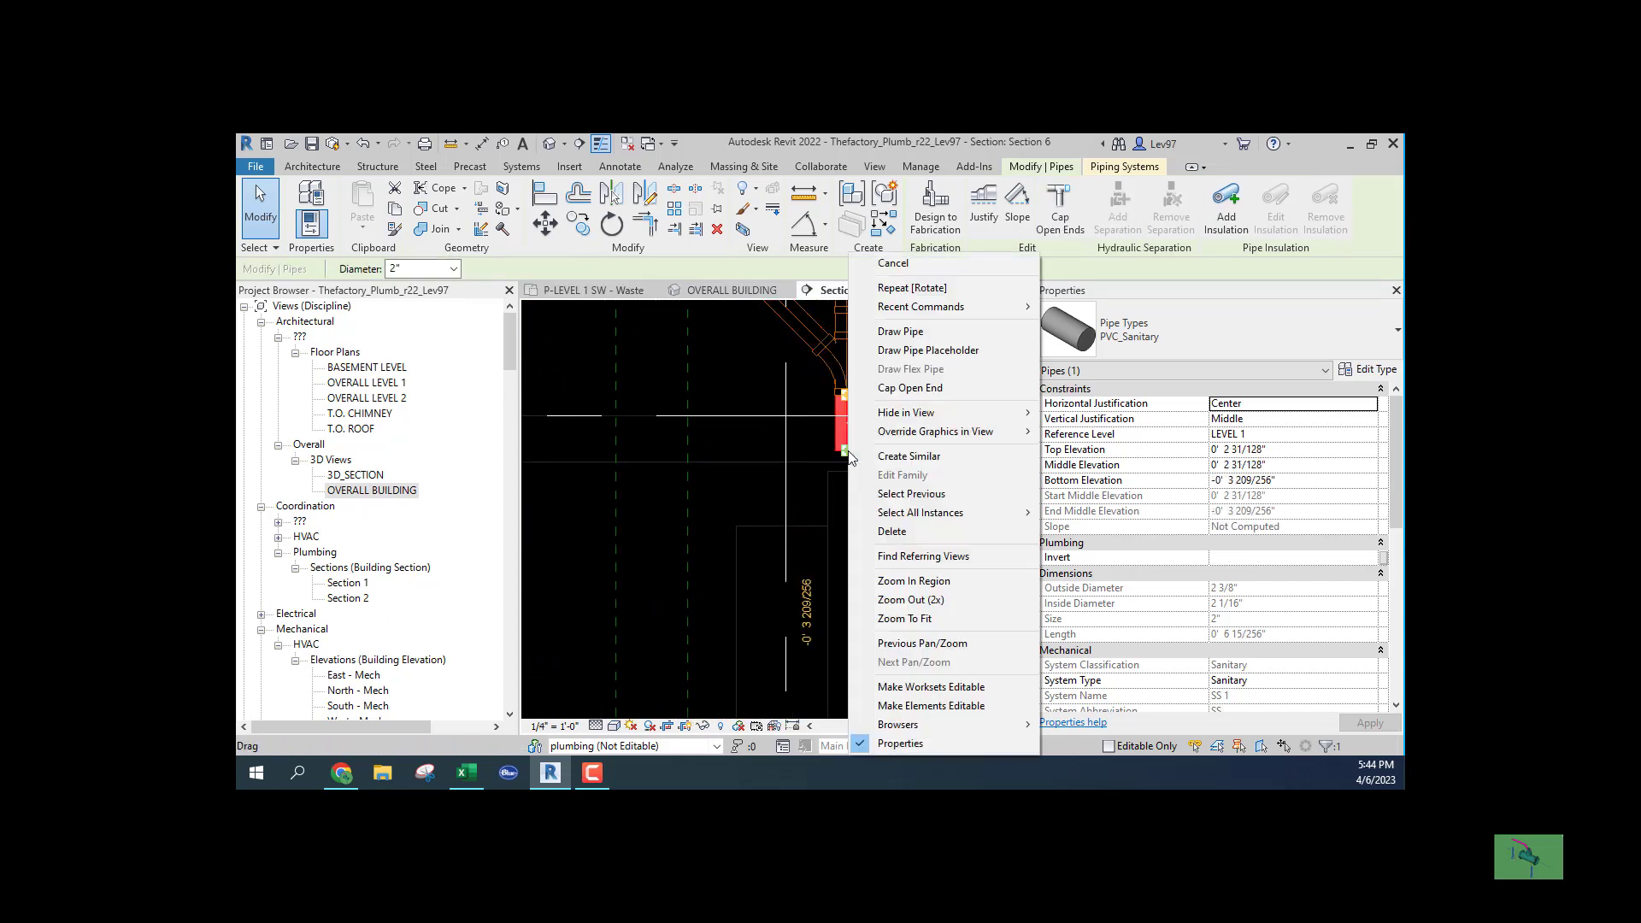
click(815, 519)
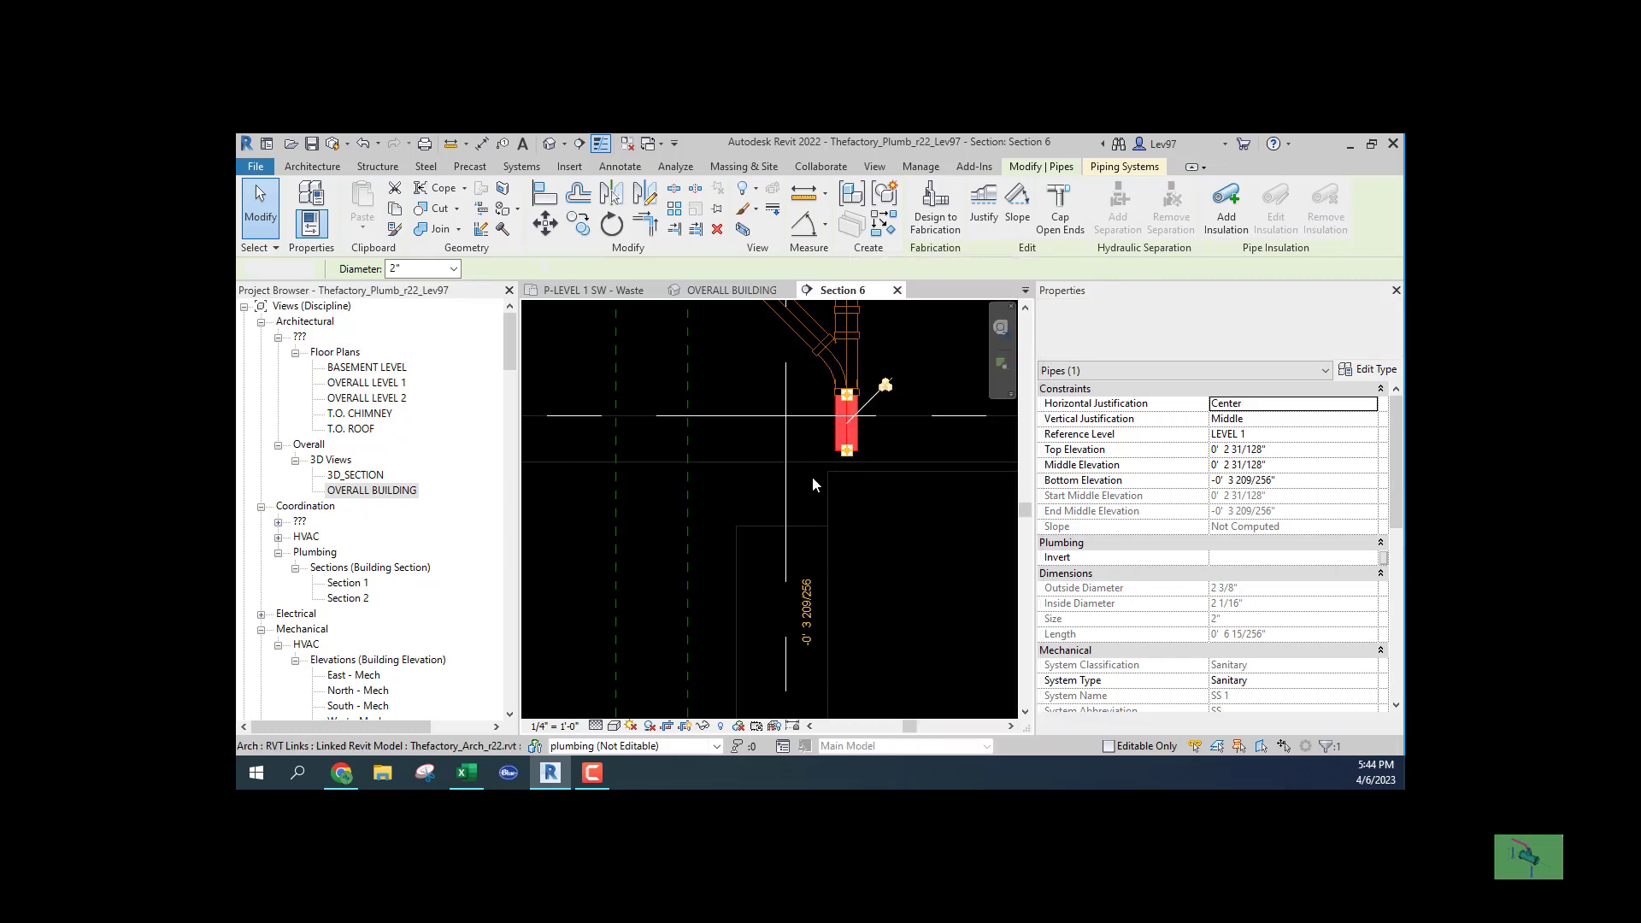
key(Escape)
scroll(799, 517, down, 3)
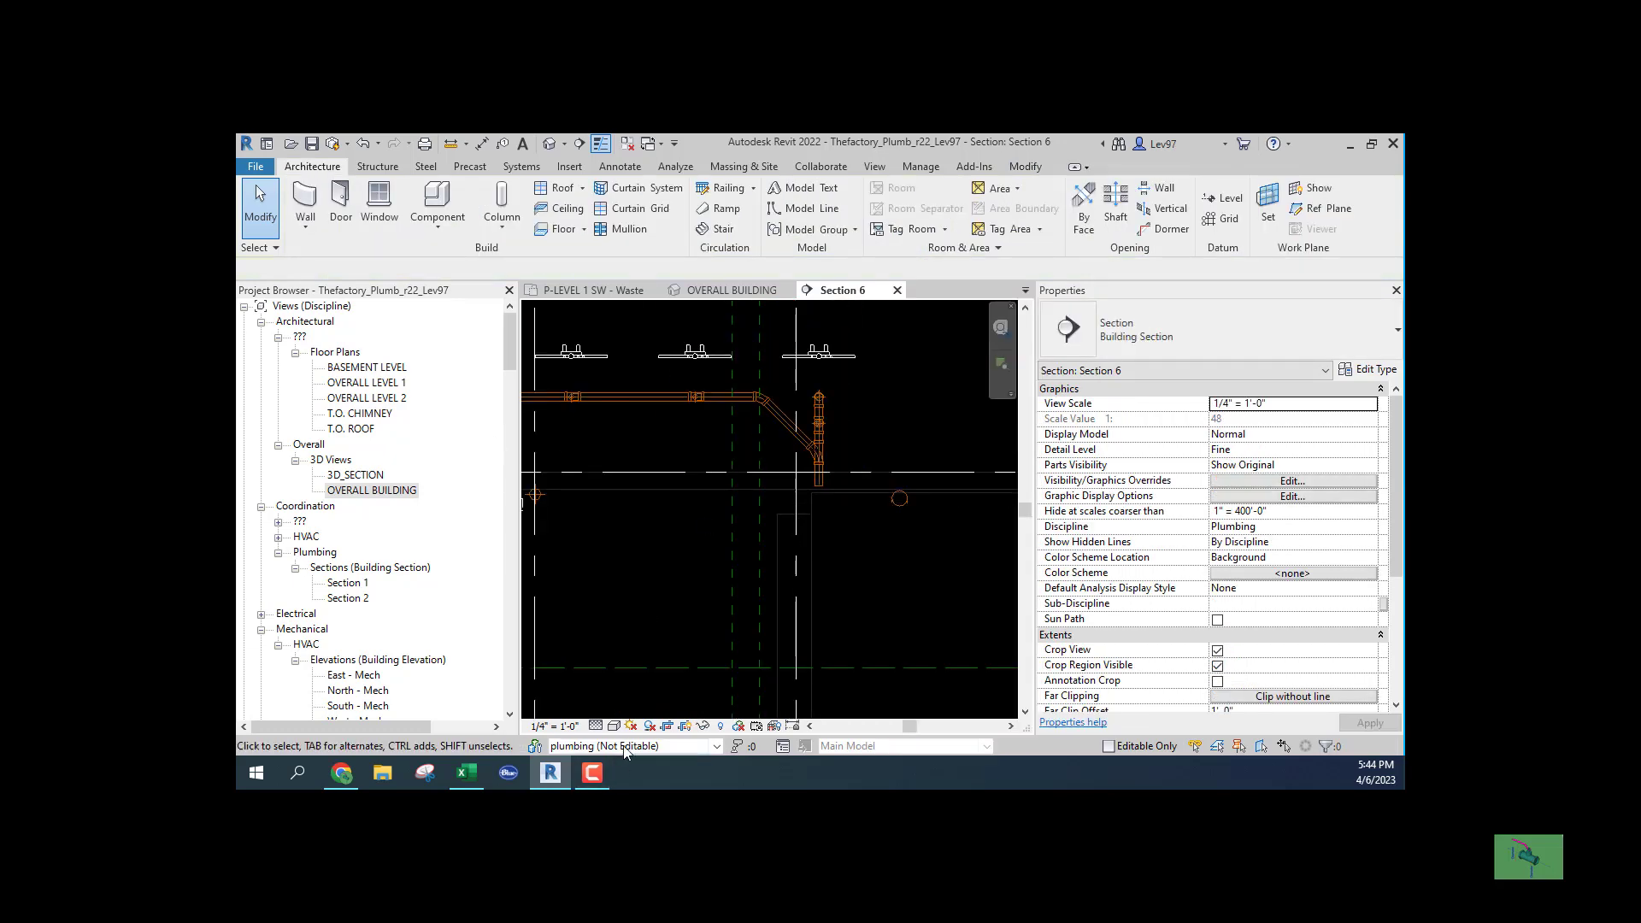
Set Section 6 to Shaded and start a new pipe from the vertical lavatory drain
click(614, 726)
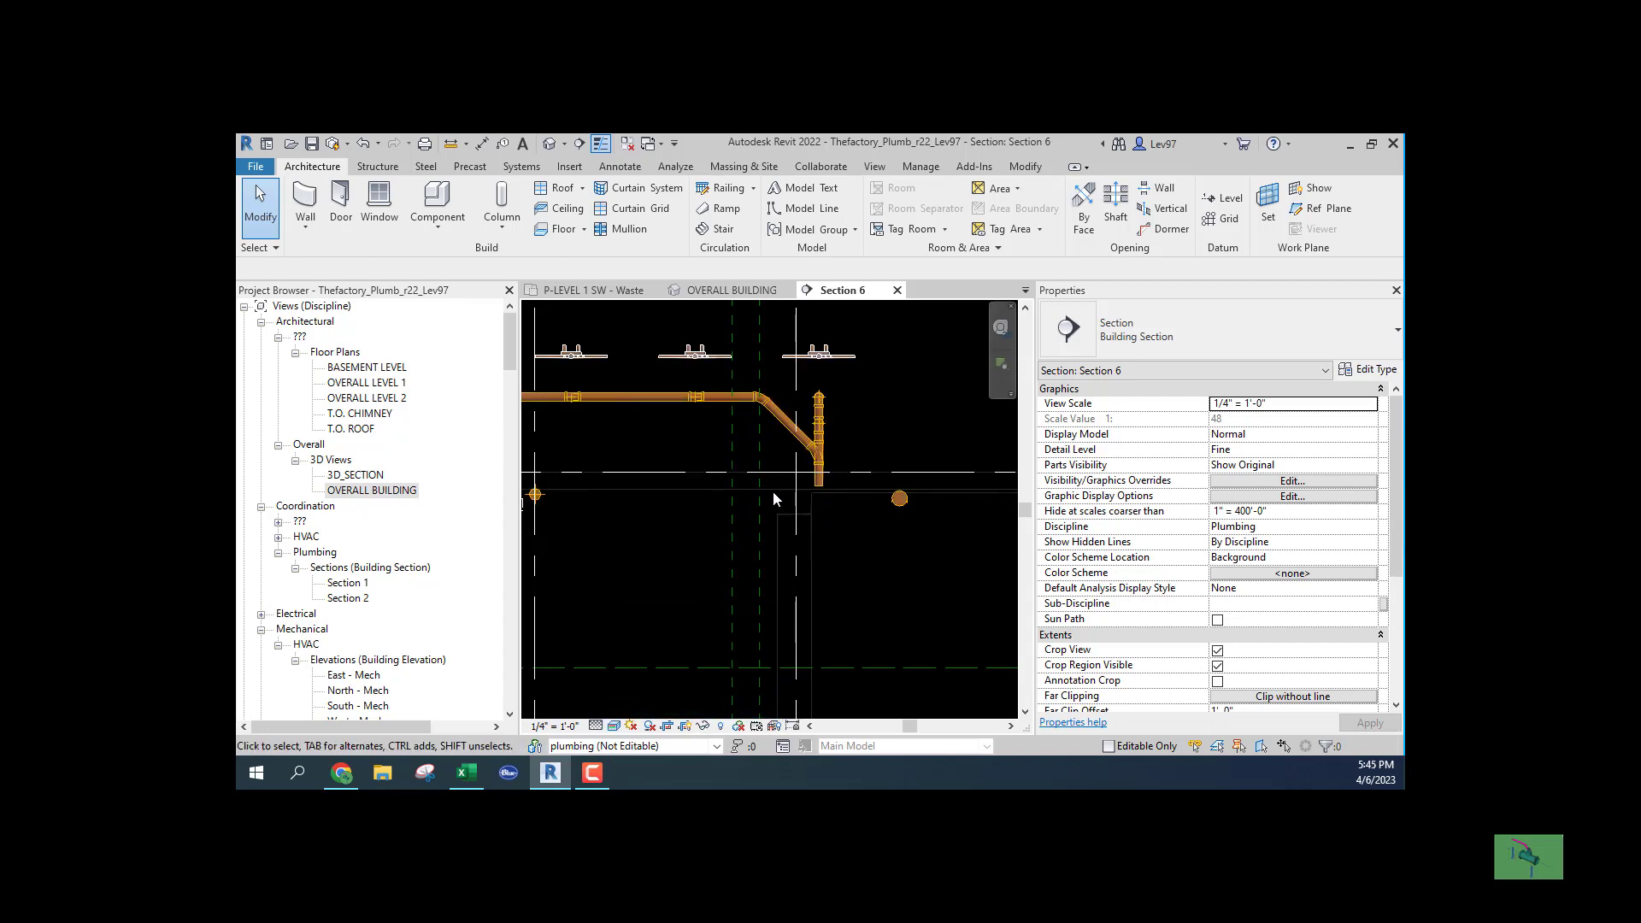
click(819, 485)
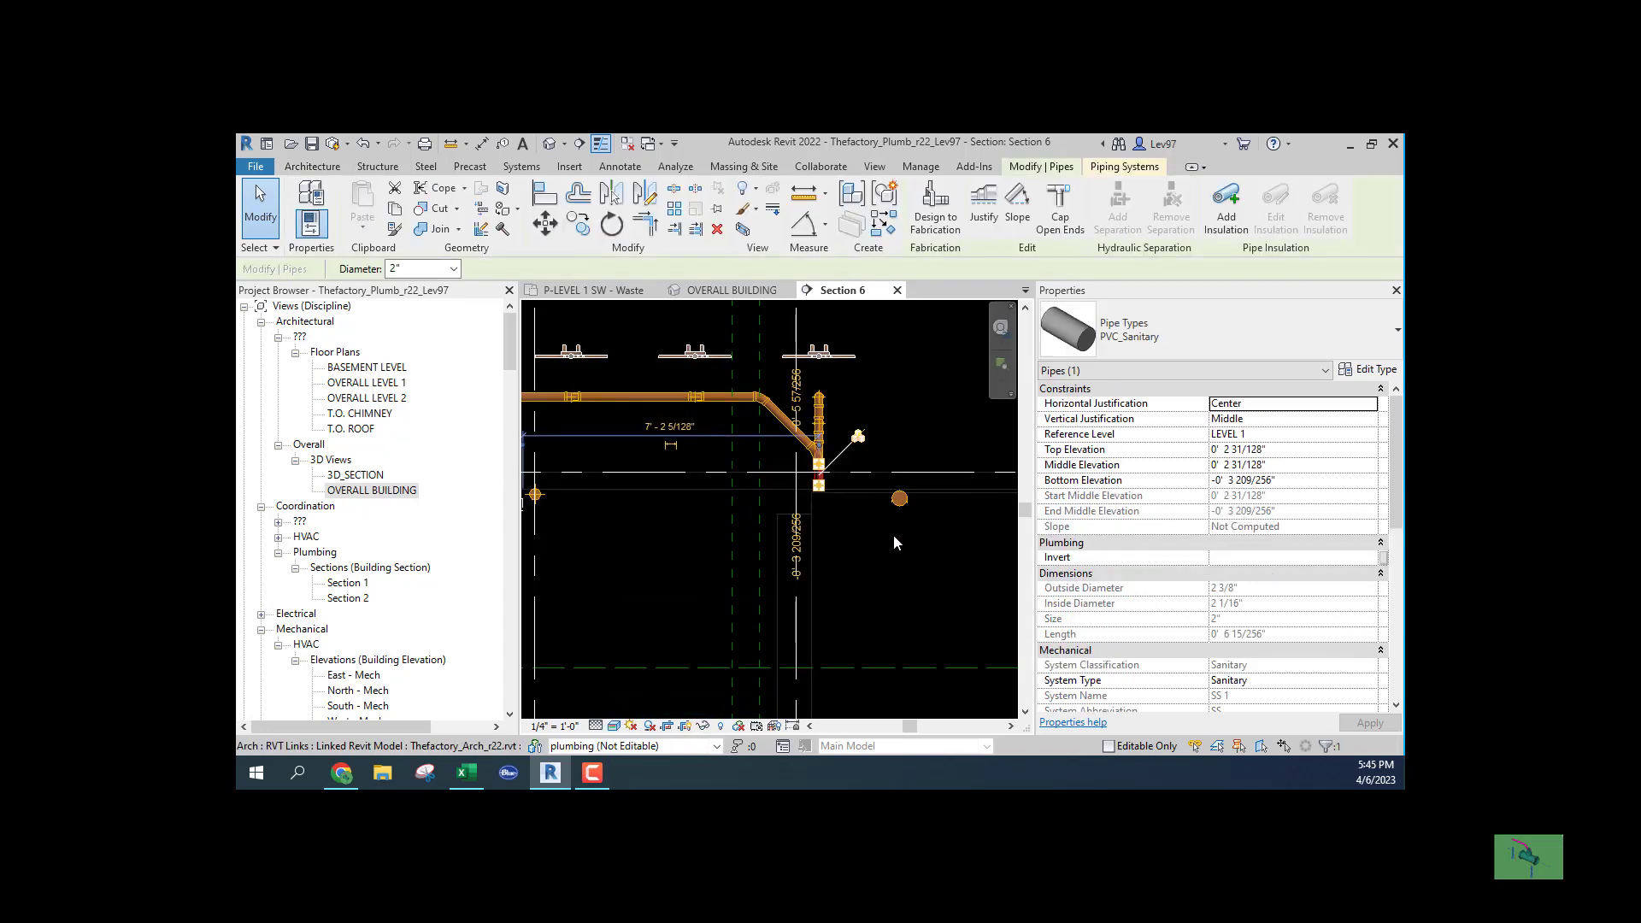
right_click(821, 494)
click(871, 331)
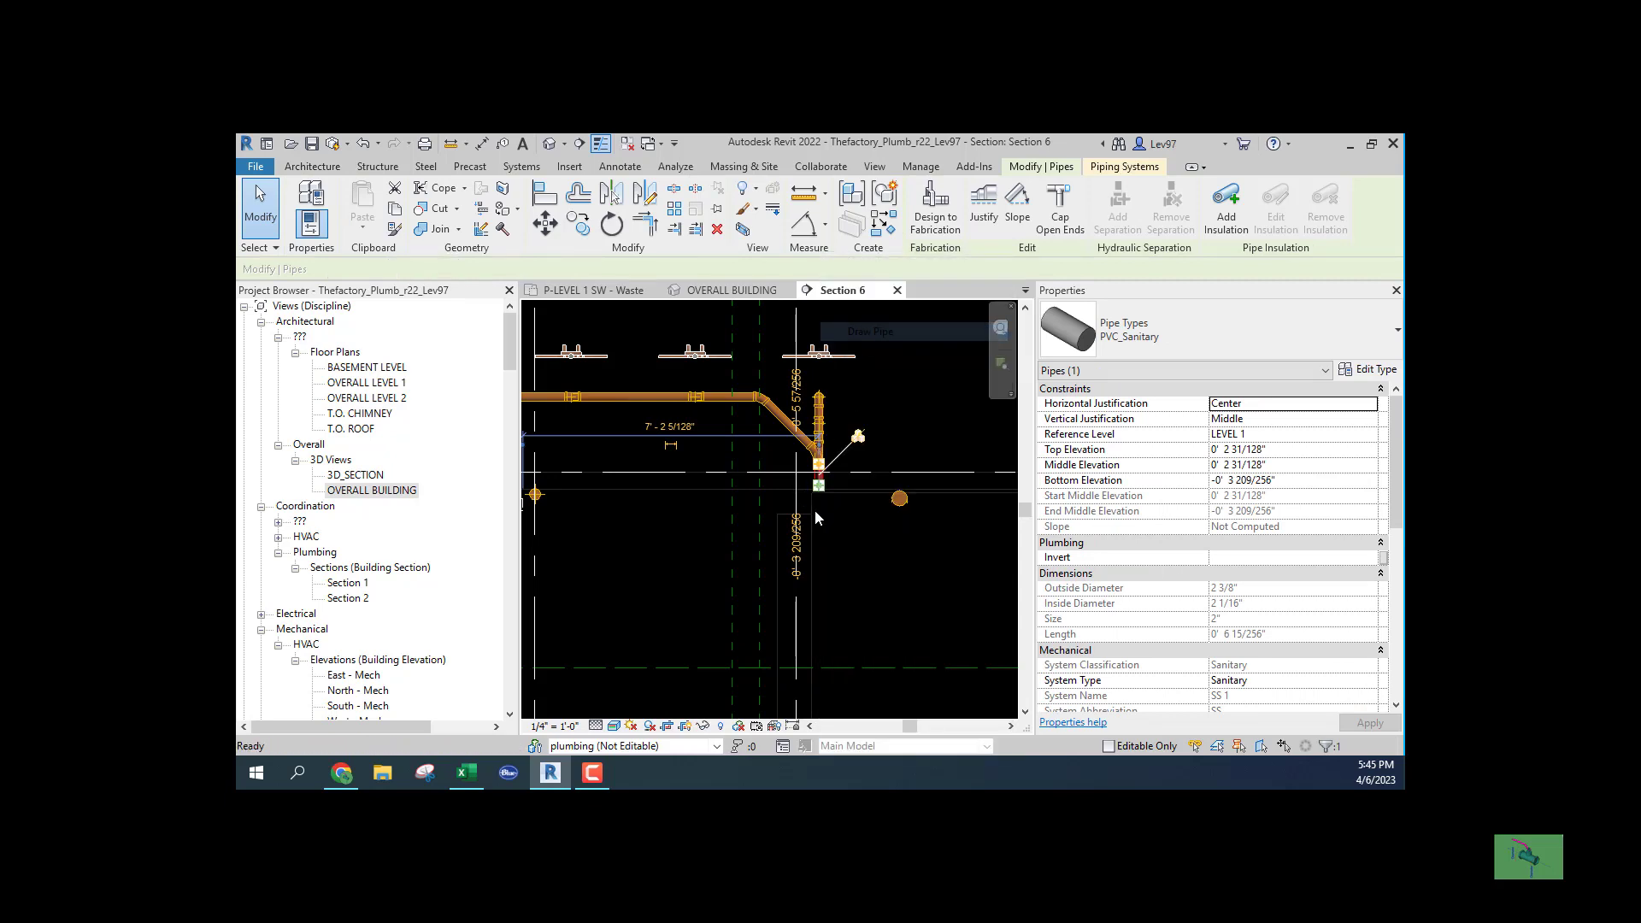
scroll(818, 509, up, 2)
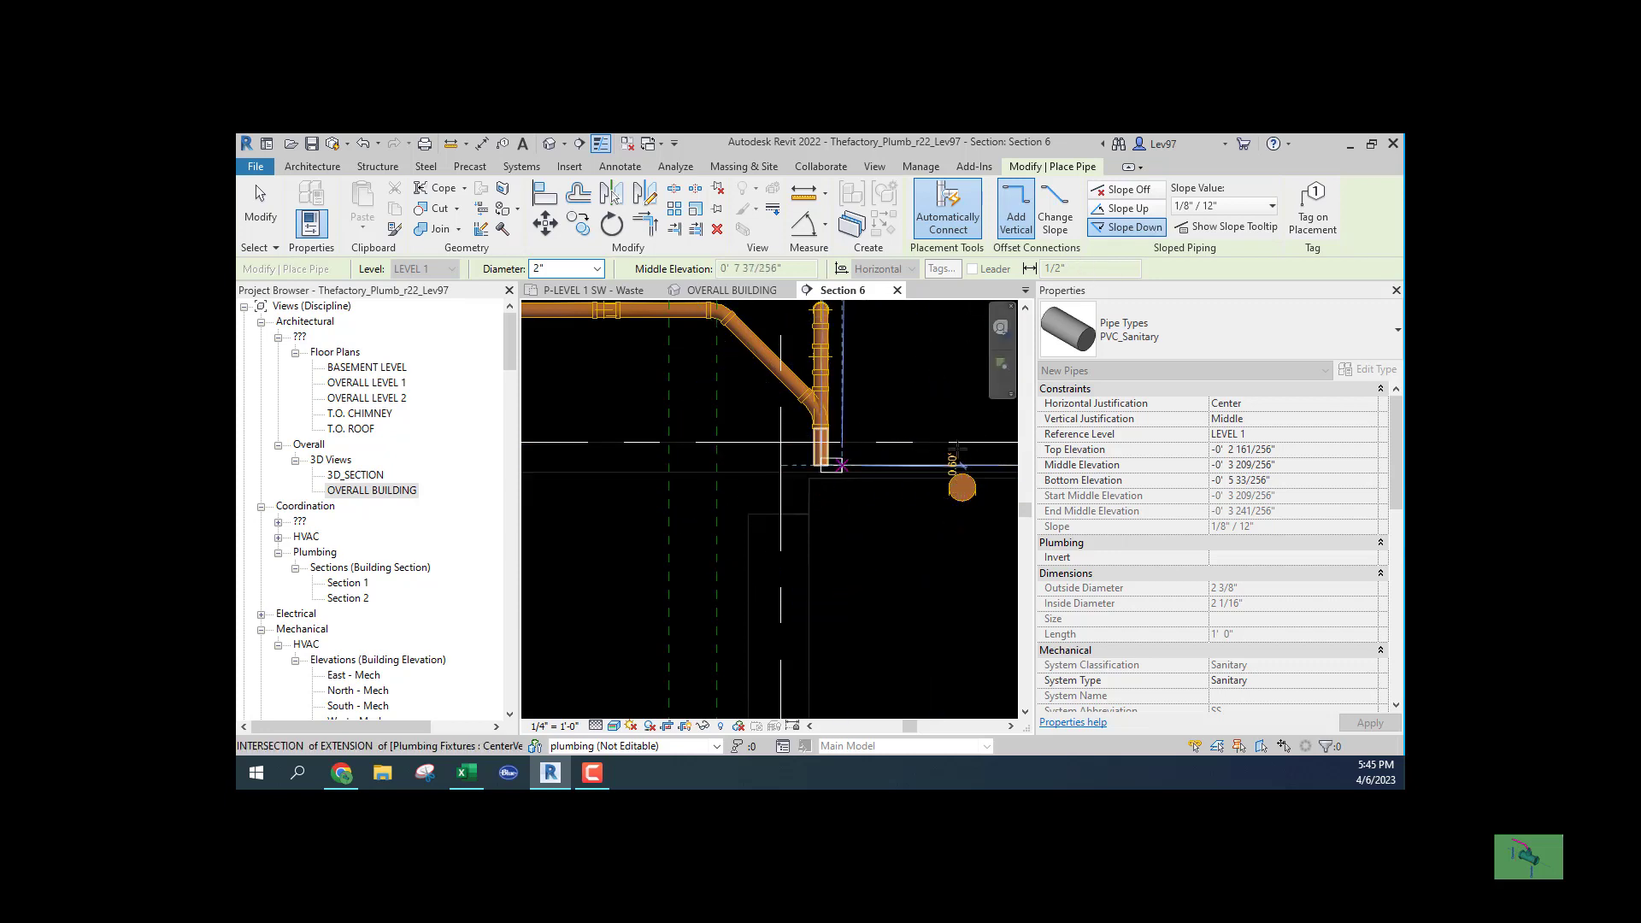
Draw a level 2-inch pipe with slope off from the drain's bottom toward the main
click(832, 465)
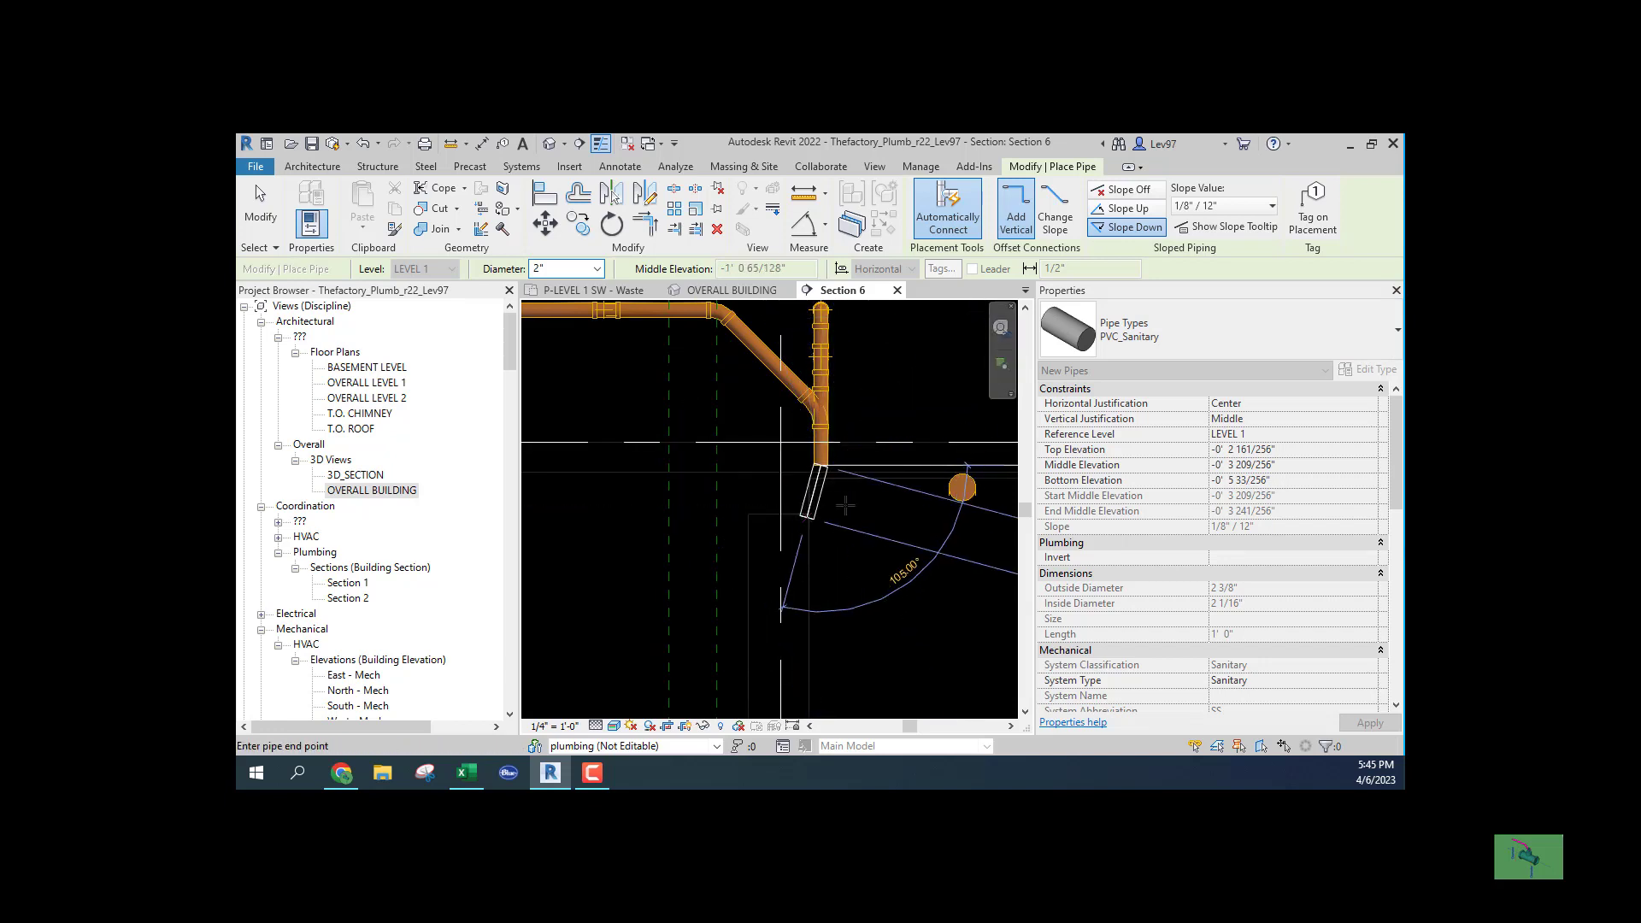
click(1126, 188)
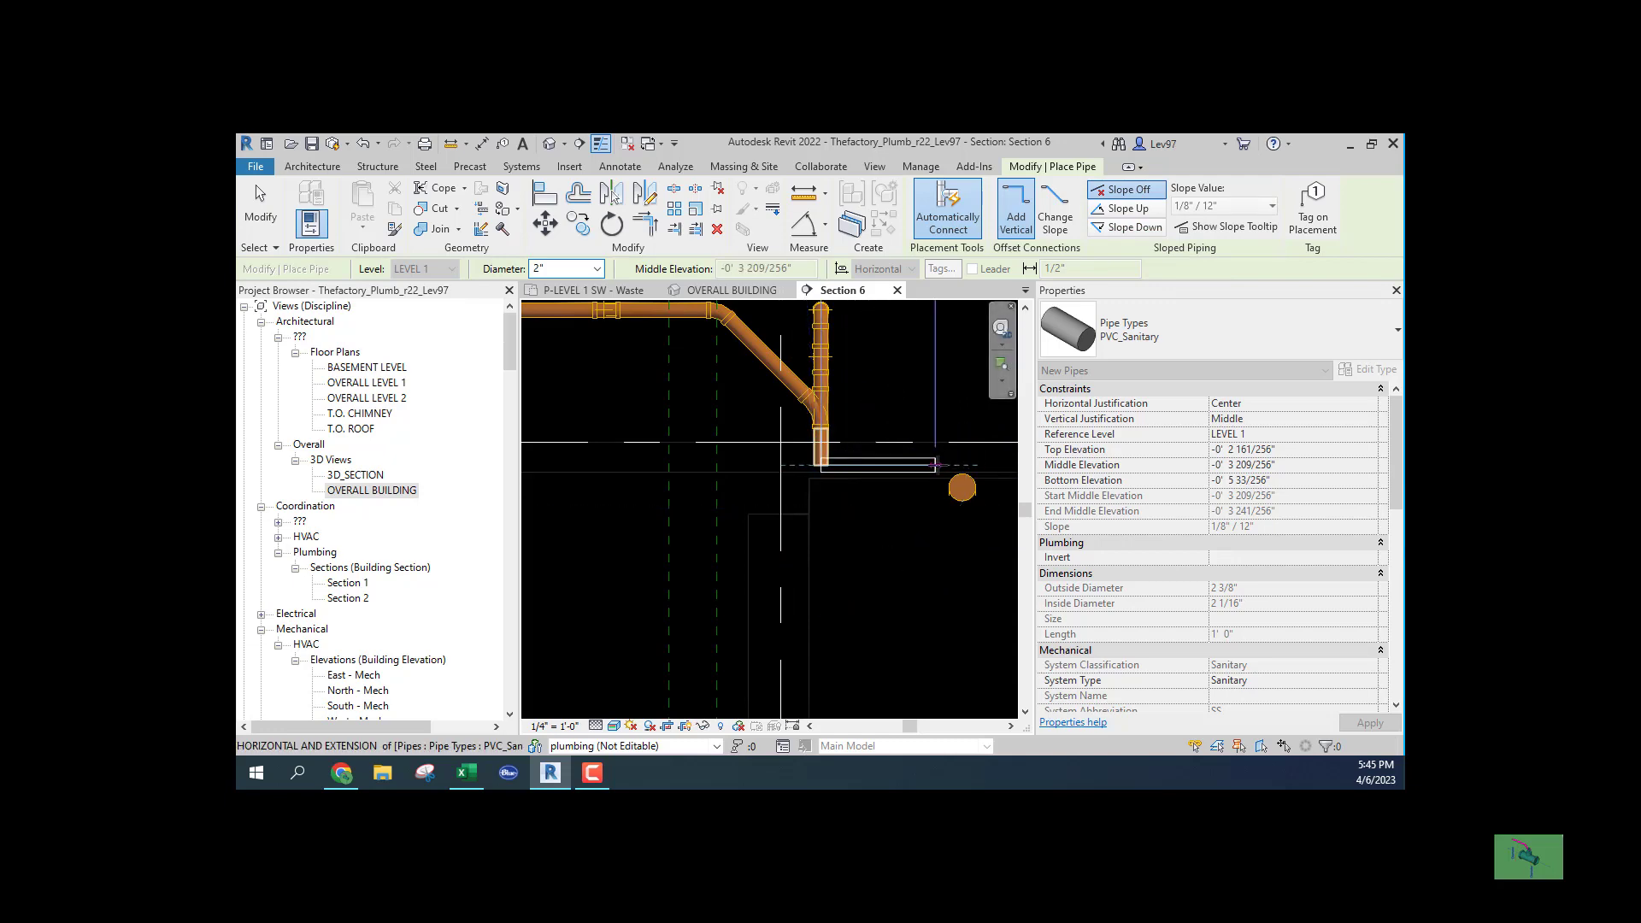
click(936, 465)
key(Escape)
key(Escape)
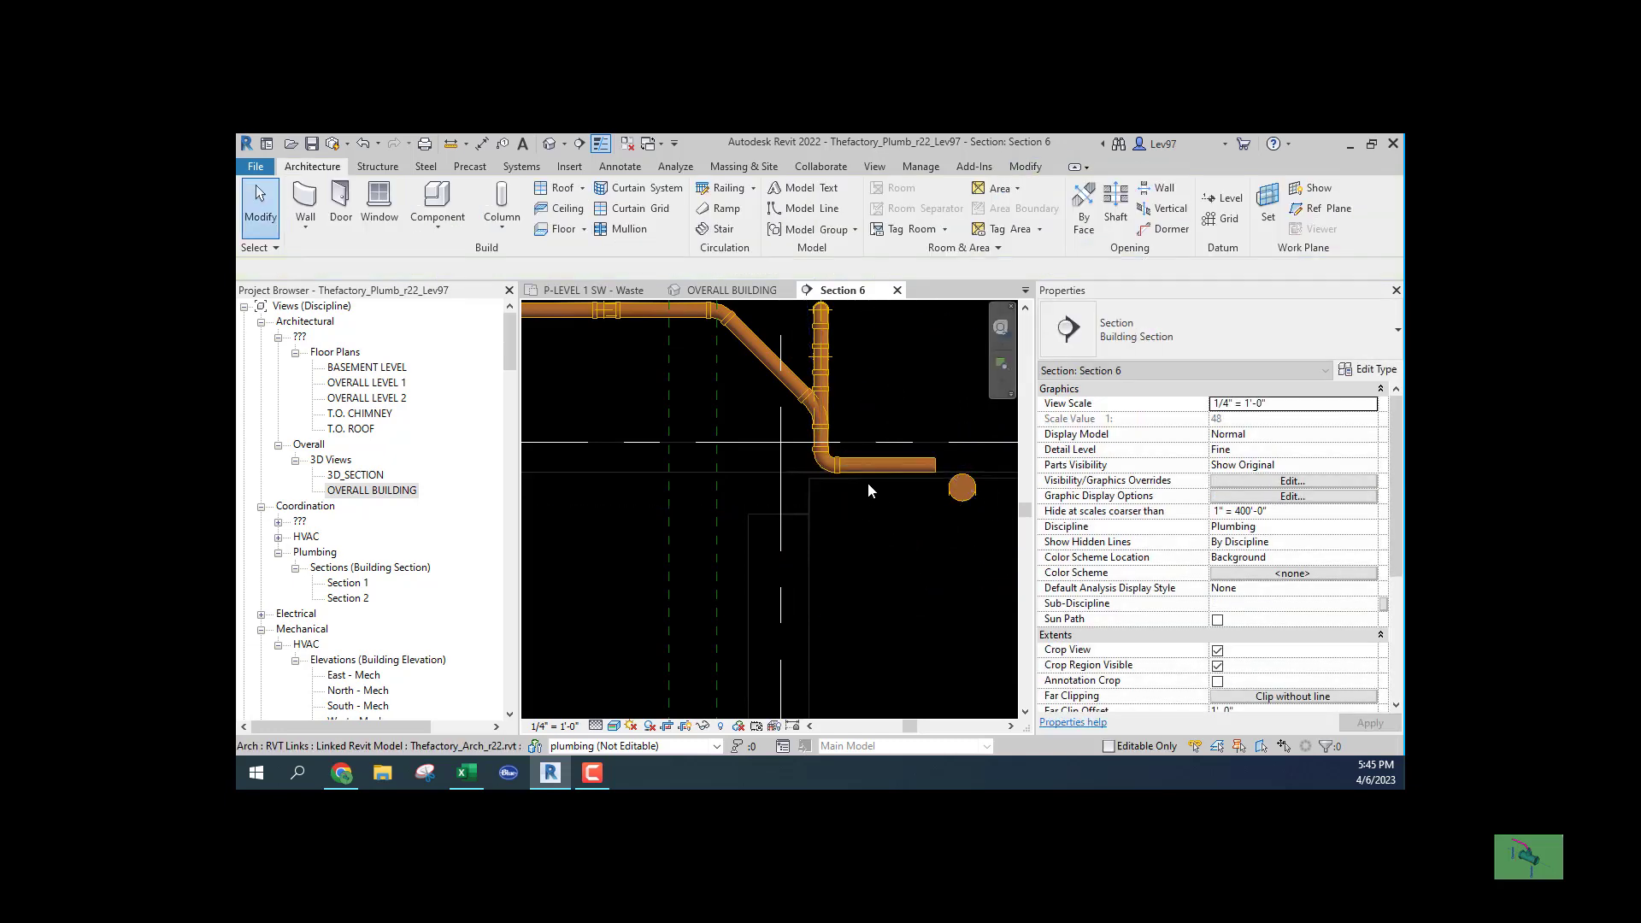
Drag the new horizontal pipe slightly lower
click(884, 464)
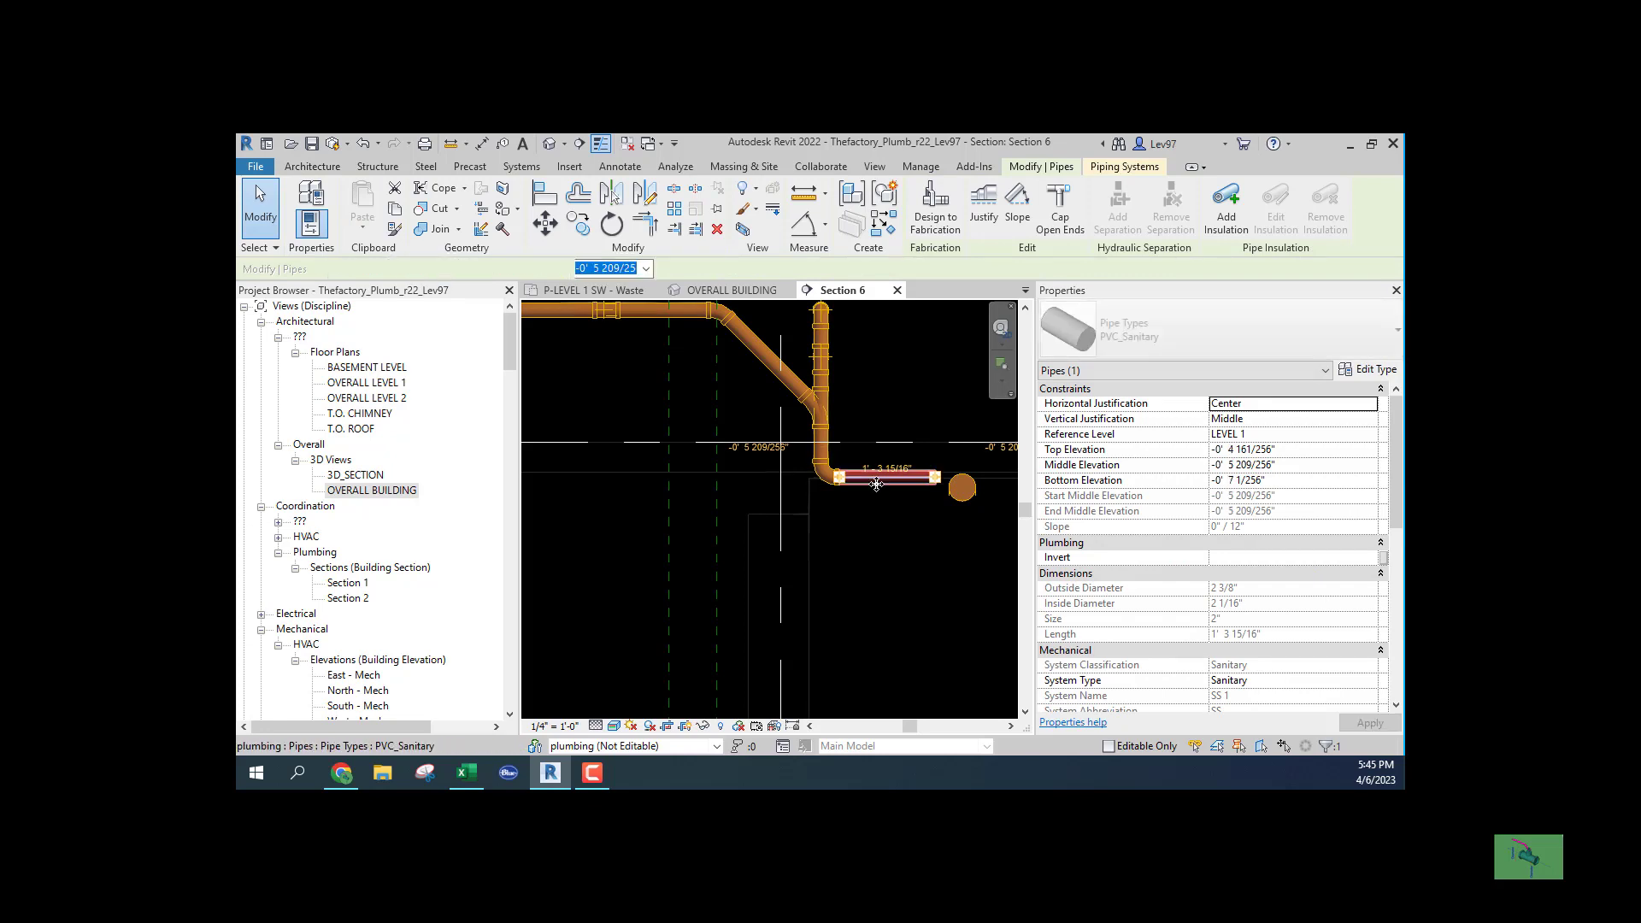
drag(879, 483, 877, 488)
key(Escape)
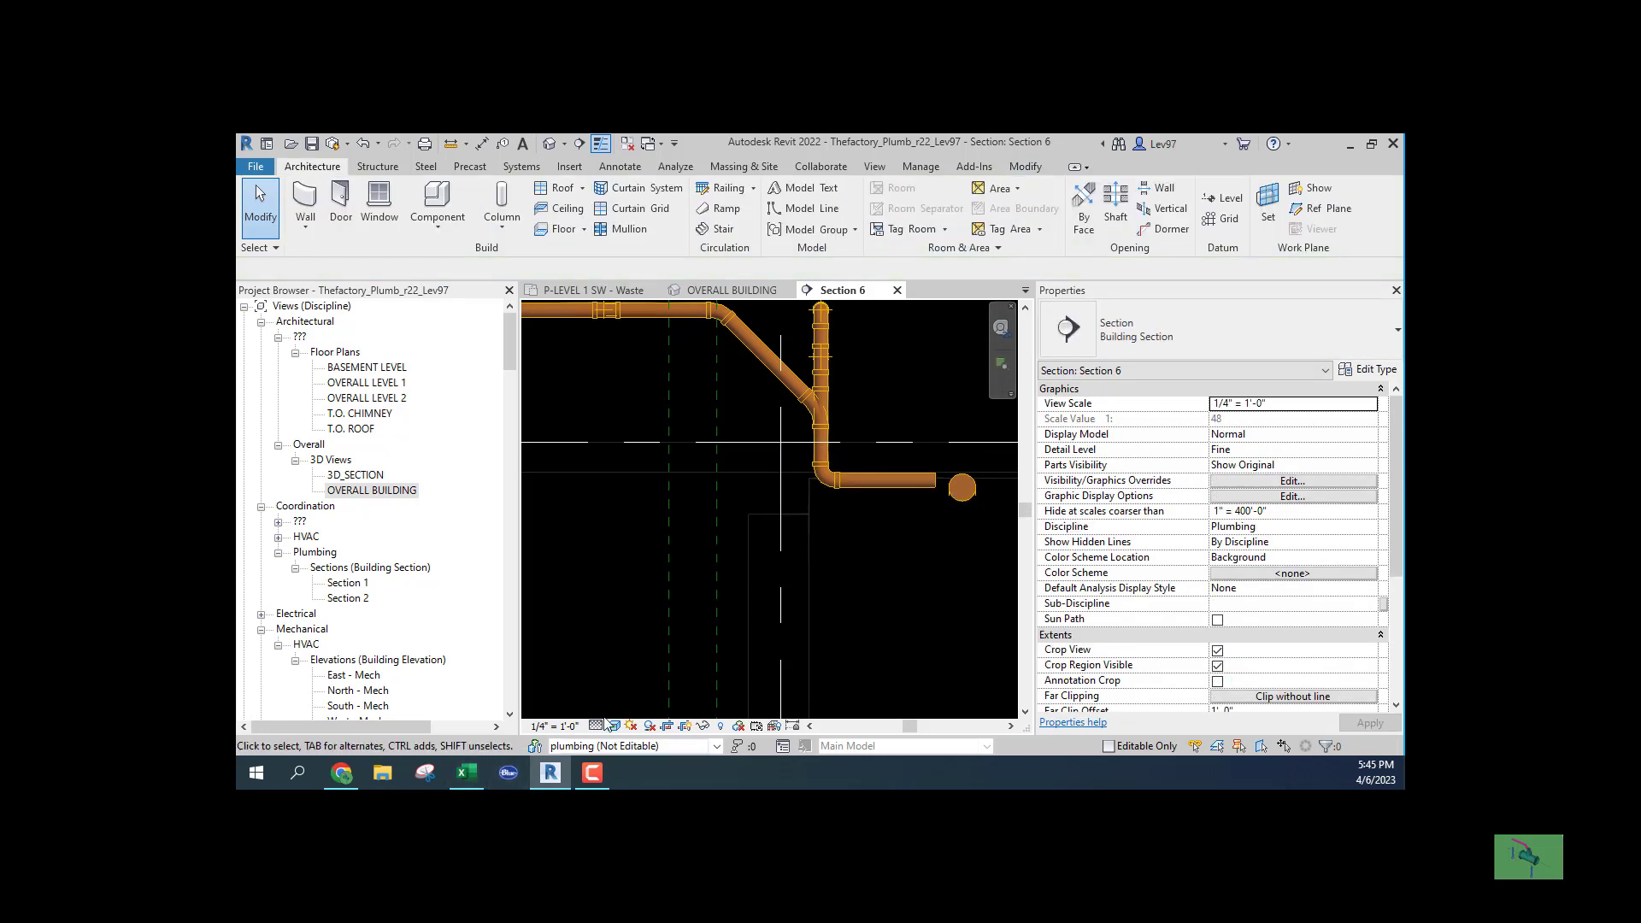
click(614, 727)
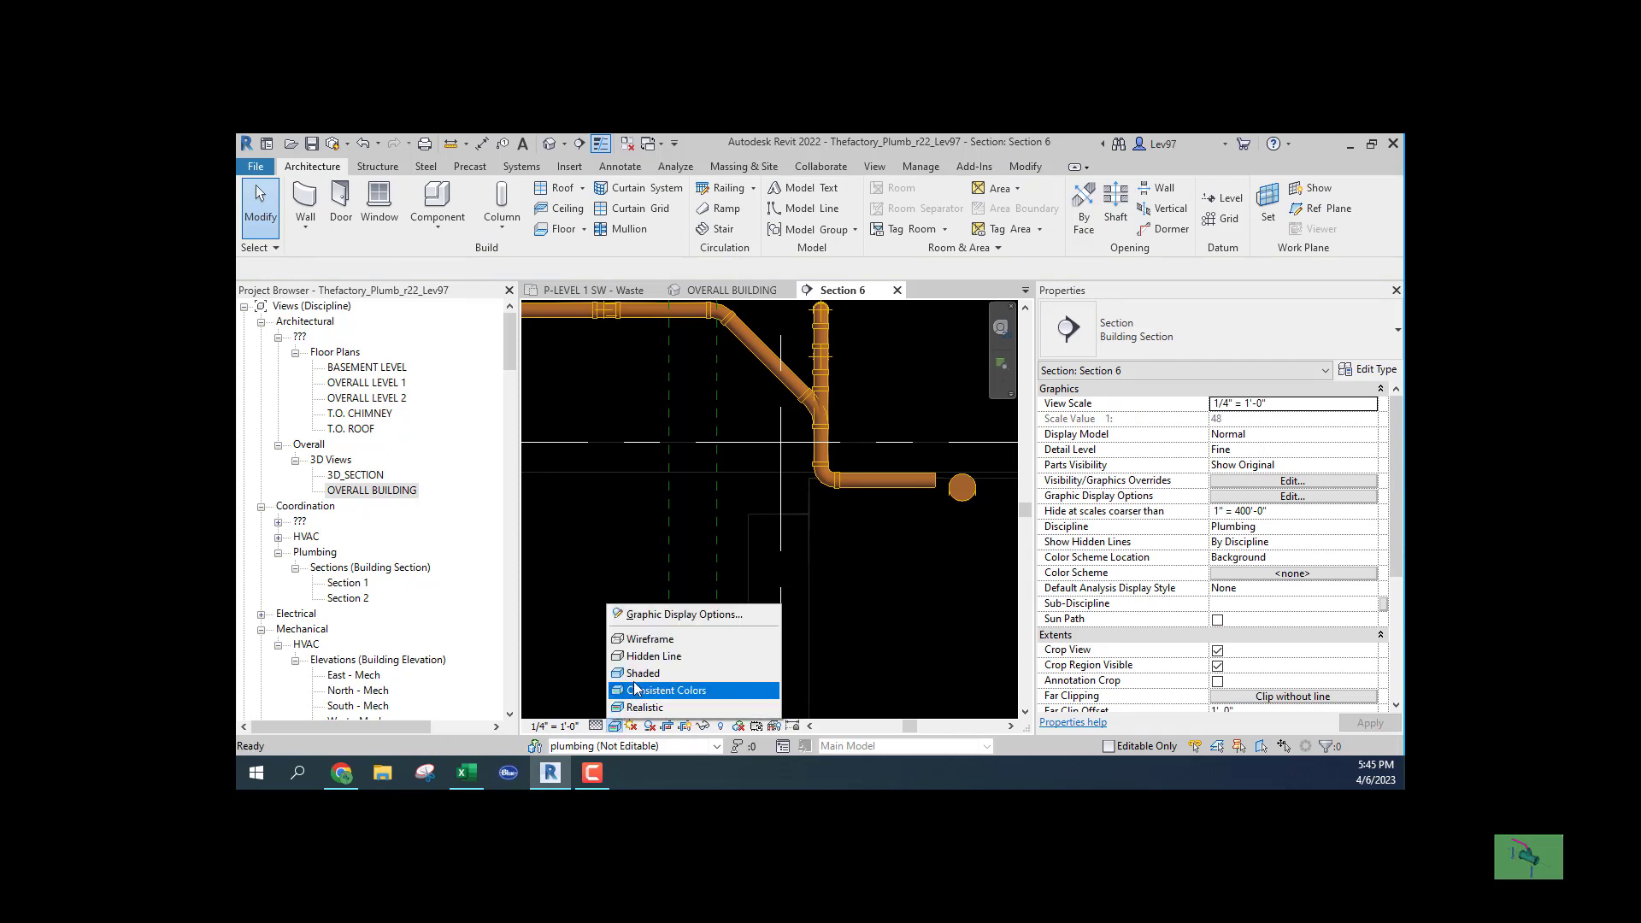
Switch Section 6 to Wireframe and centre the view on the main pipe
click(647, 639)
middle_drag(922, 533, 725, 534)
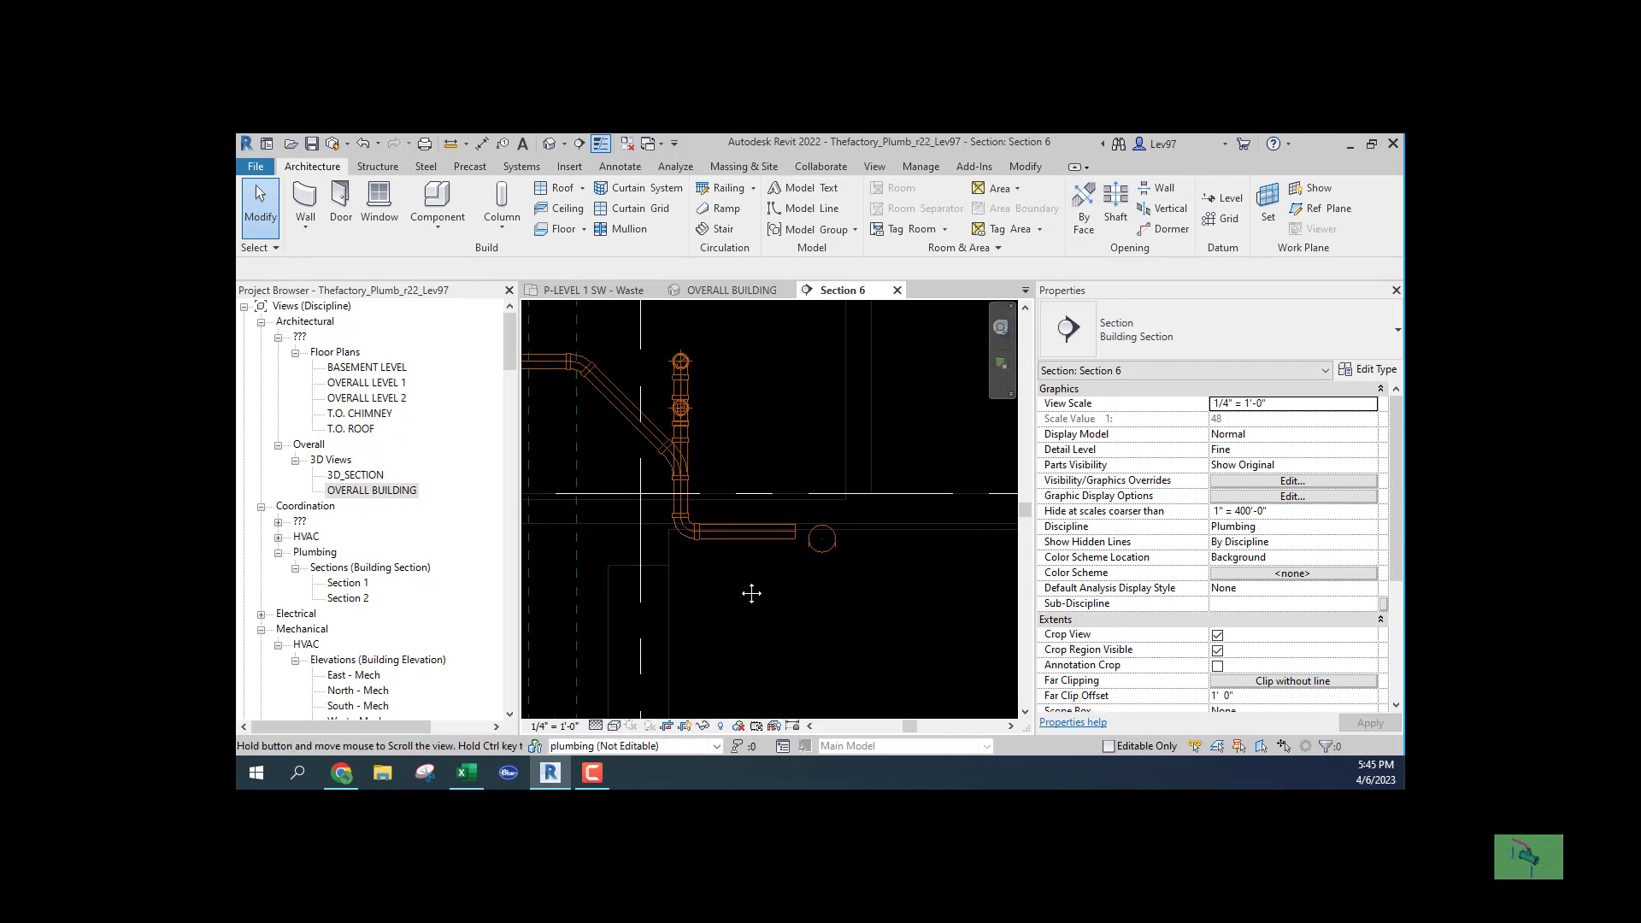
scroll(744, 538, up, 3)
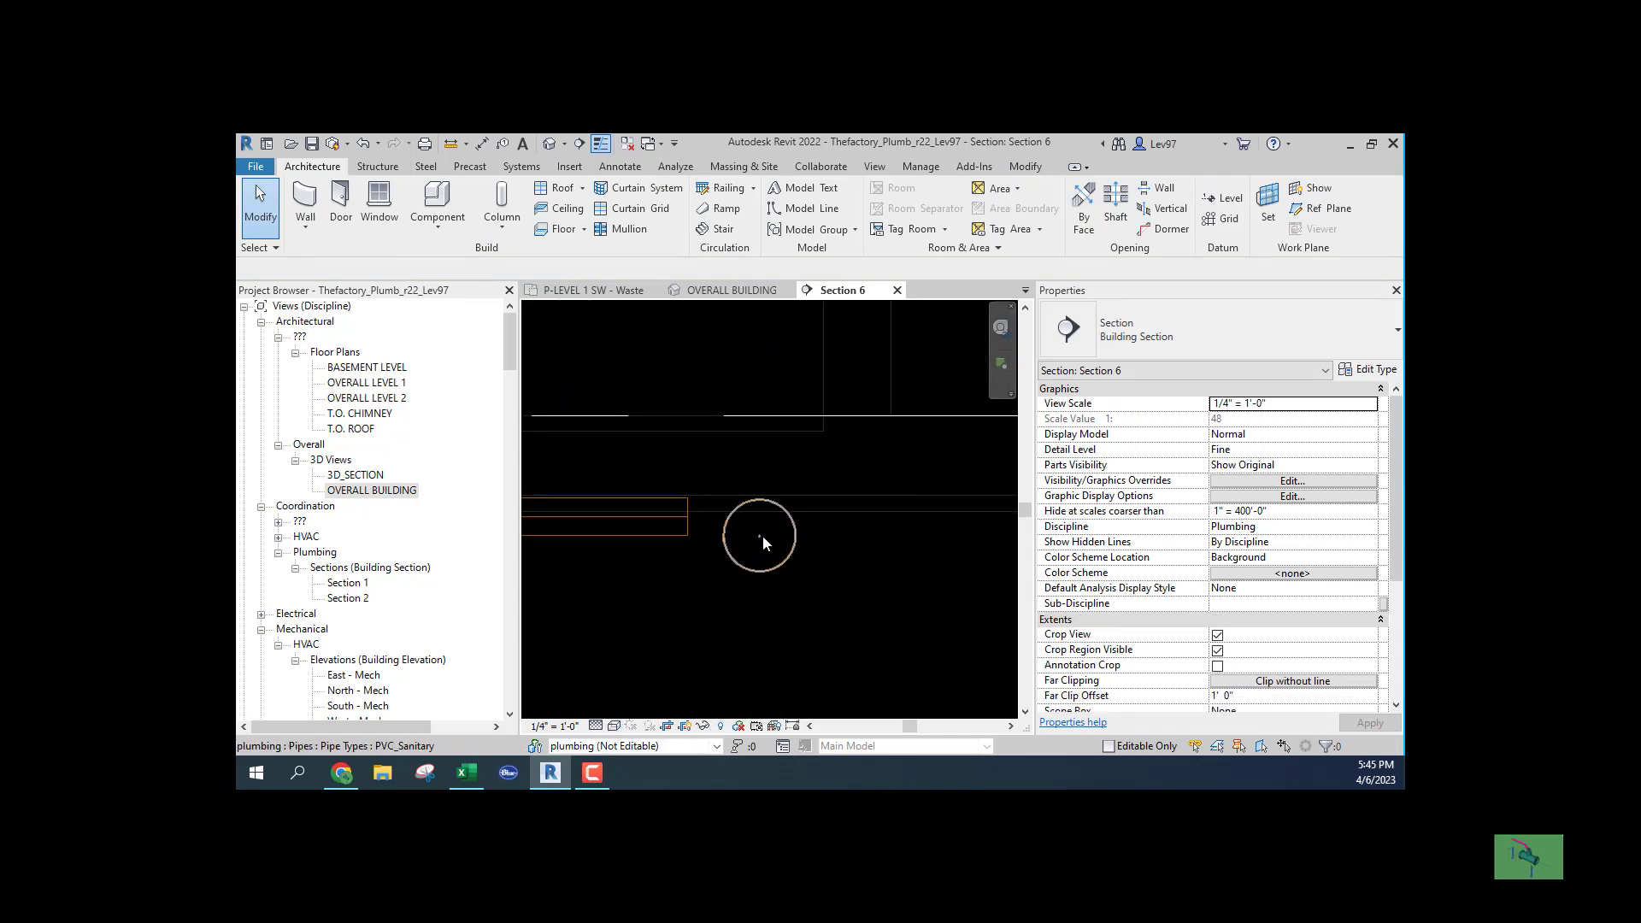
scroll(756, 545, up, 3)
middle_drag(752, 552, 902, 565)
scroll(887, 548, up, 2)
scroll(886, 548, up, 1)
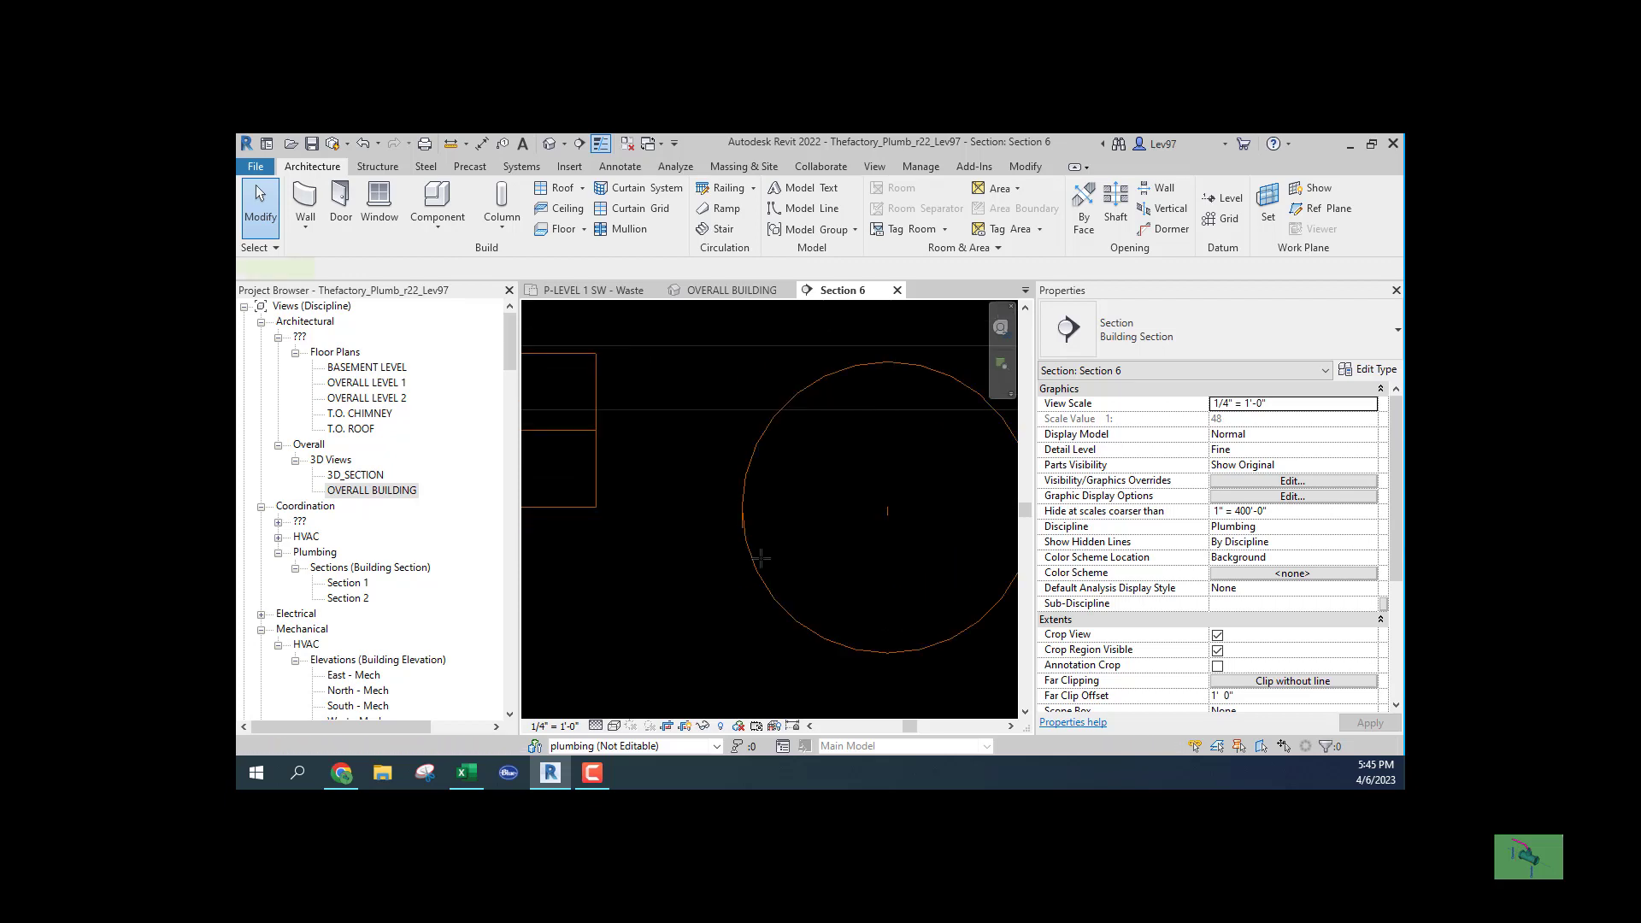
Draw a detail-line guide box cornered at the main pipe's centre
key(l)
scroll(886, 519, up, 2)
scroll(886, 505, up, 3)
scroll(781, 551, down, 3)
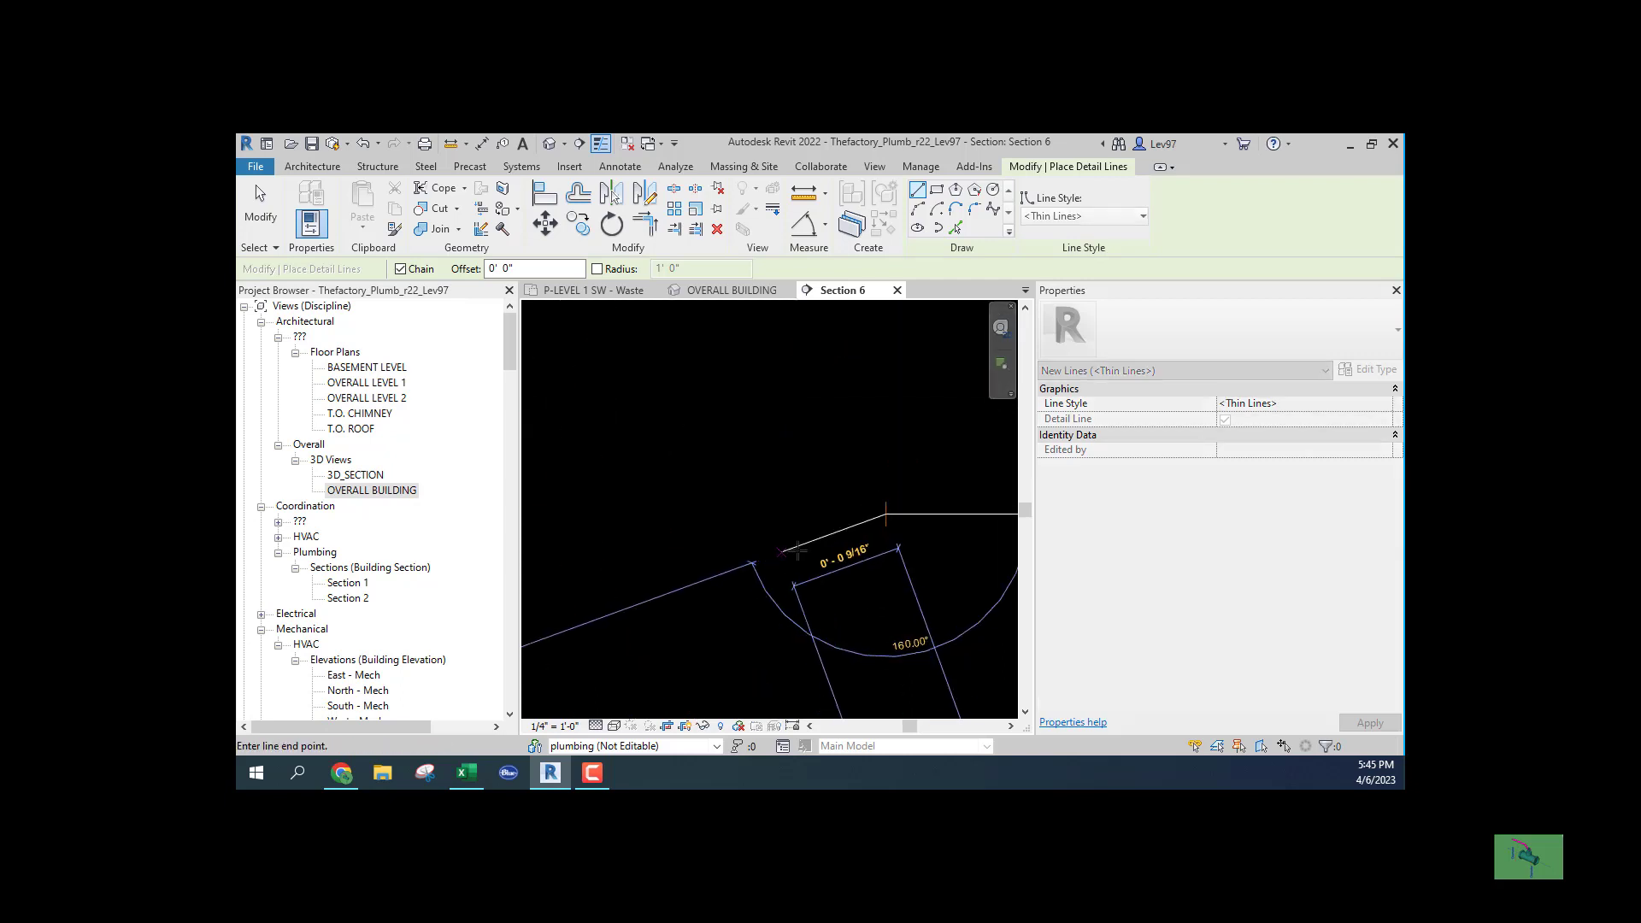
scroll(833, 538, down, 2)
scroll(686, 536, down, 1)
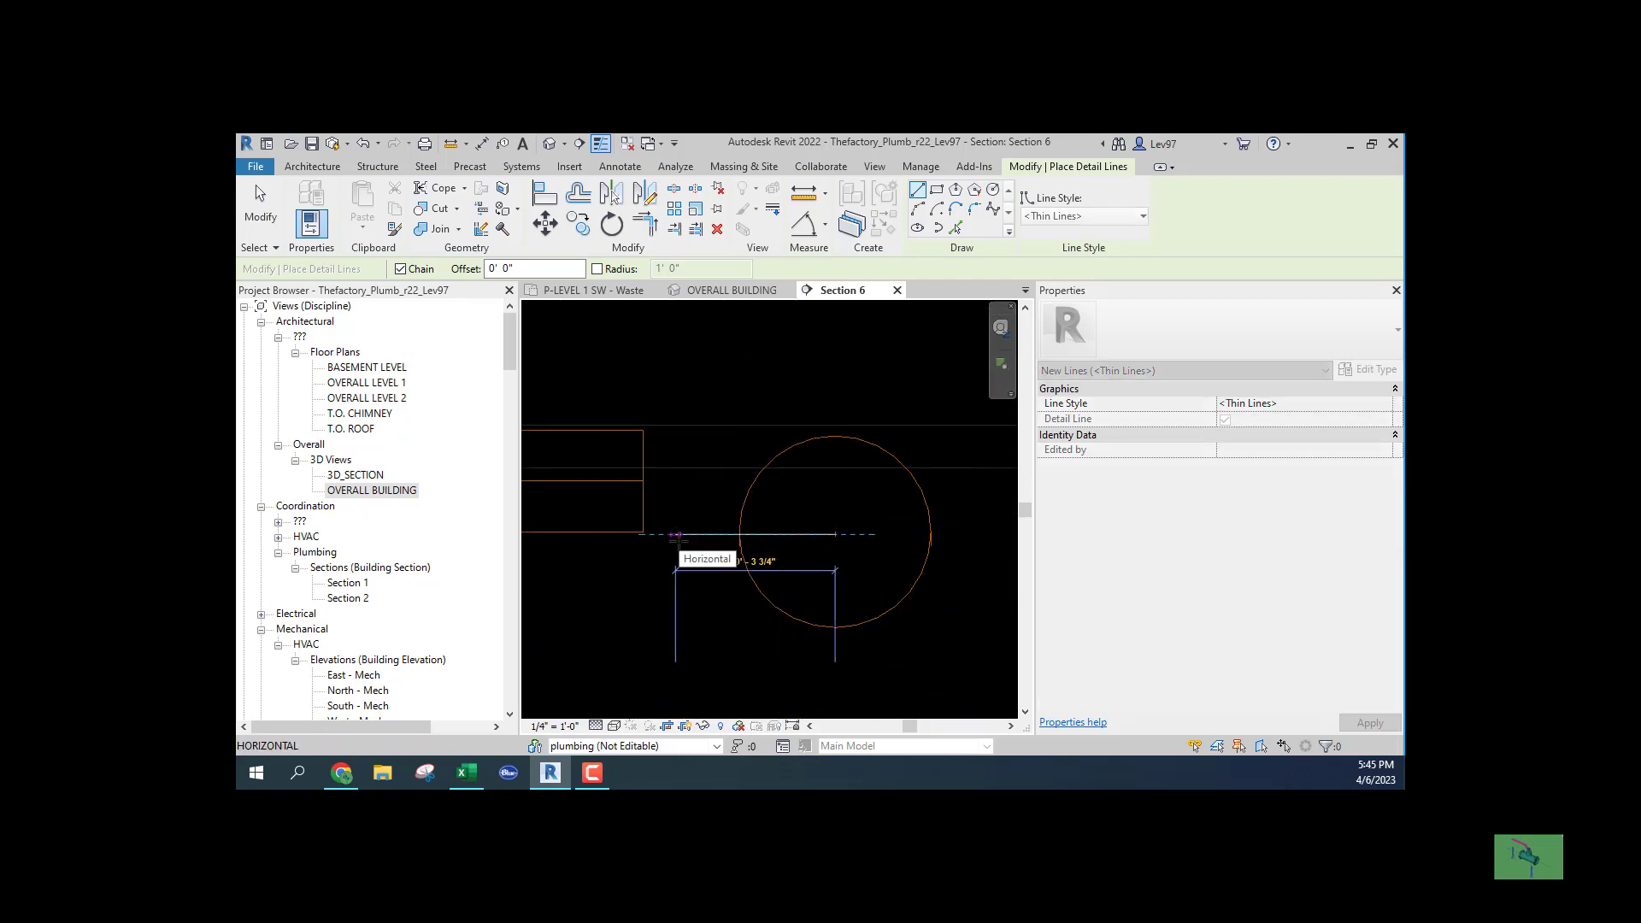
click(676, 534)
click(676, 352)
click(835, 353)
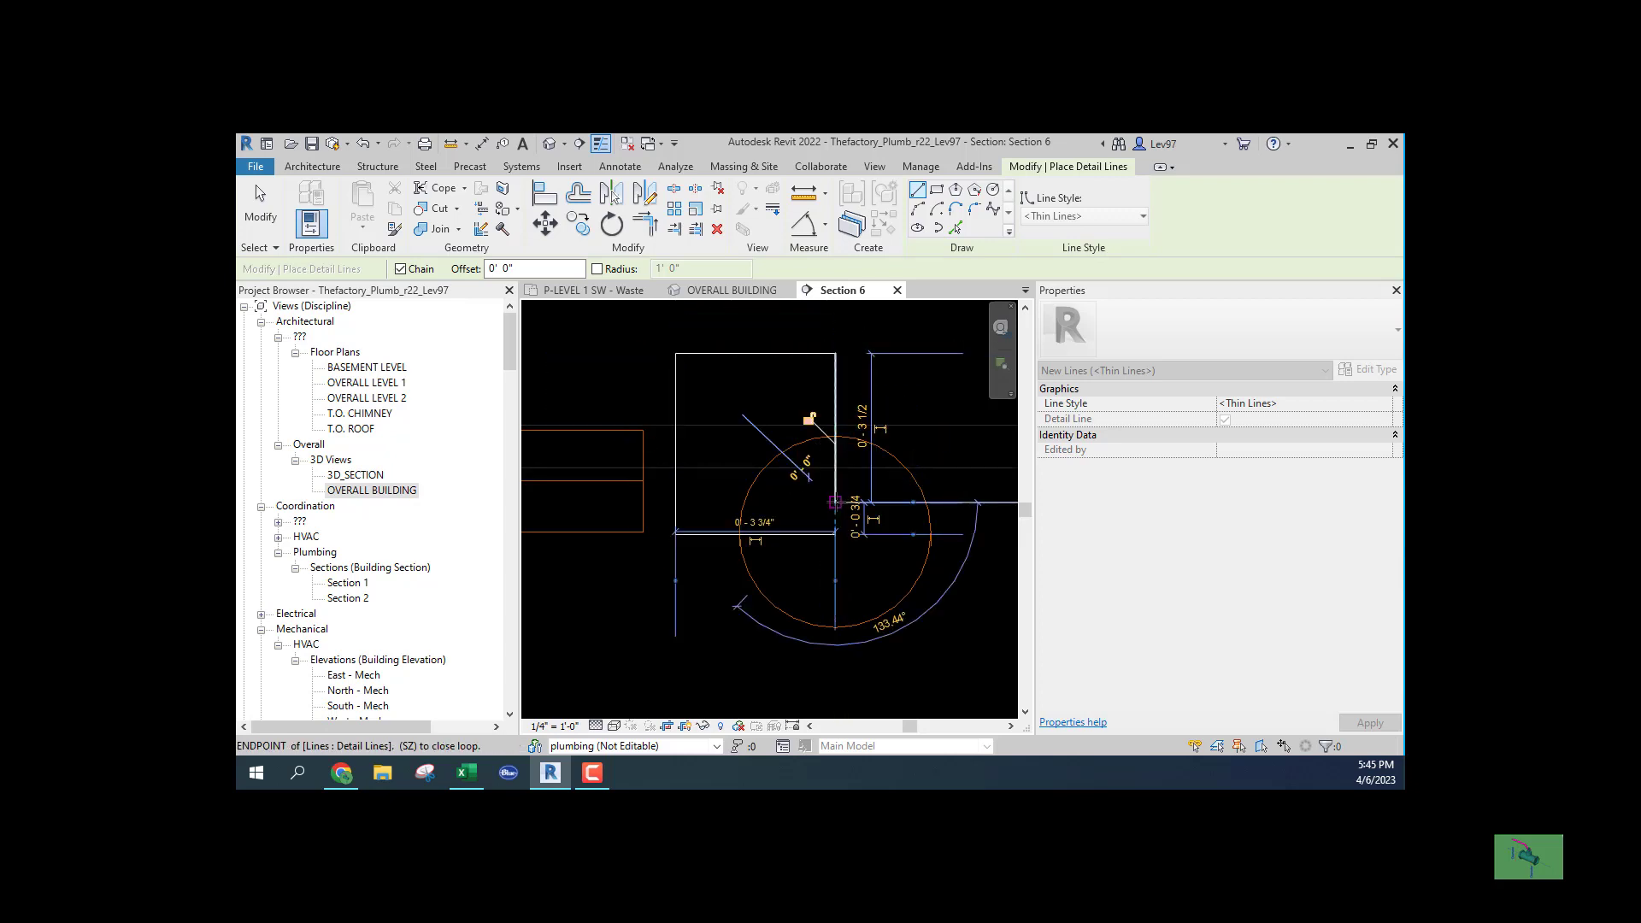
key(Escape)
key(Escape)
mouse_move(654, 674)
middle_down()
mouse_move(808, 588)
mouse_move(665, 647)
middle_up()
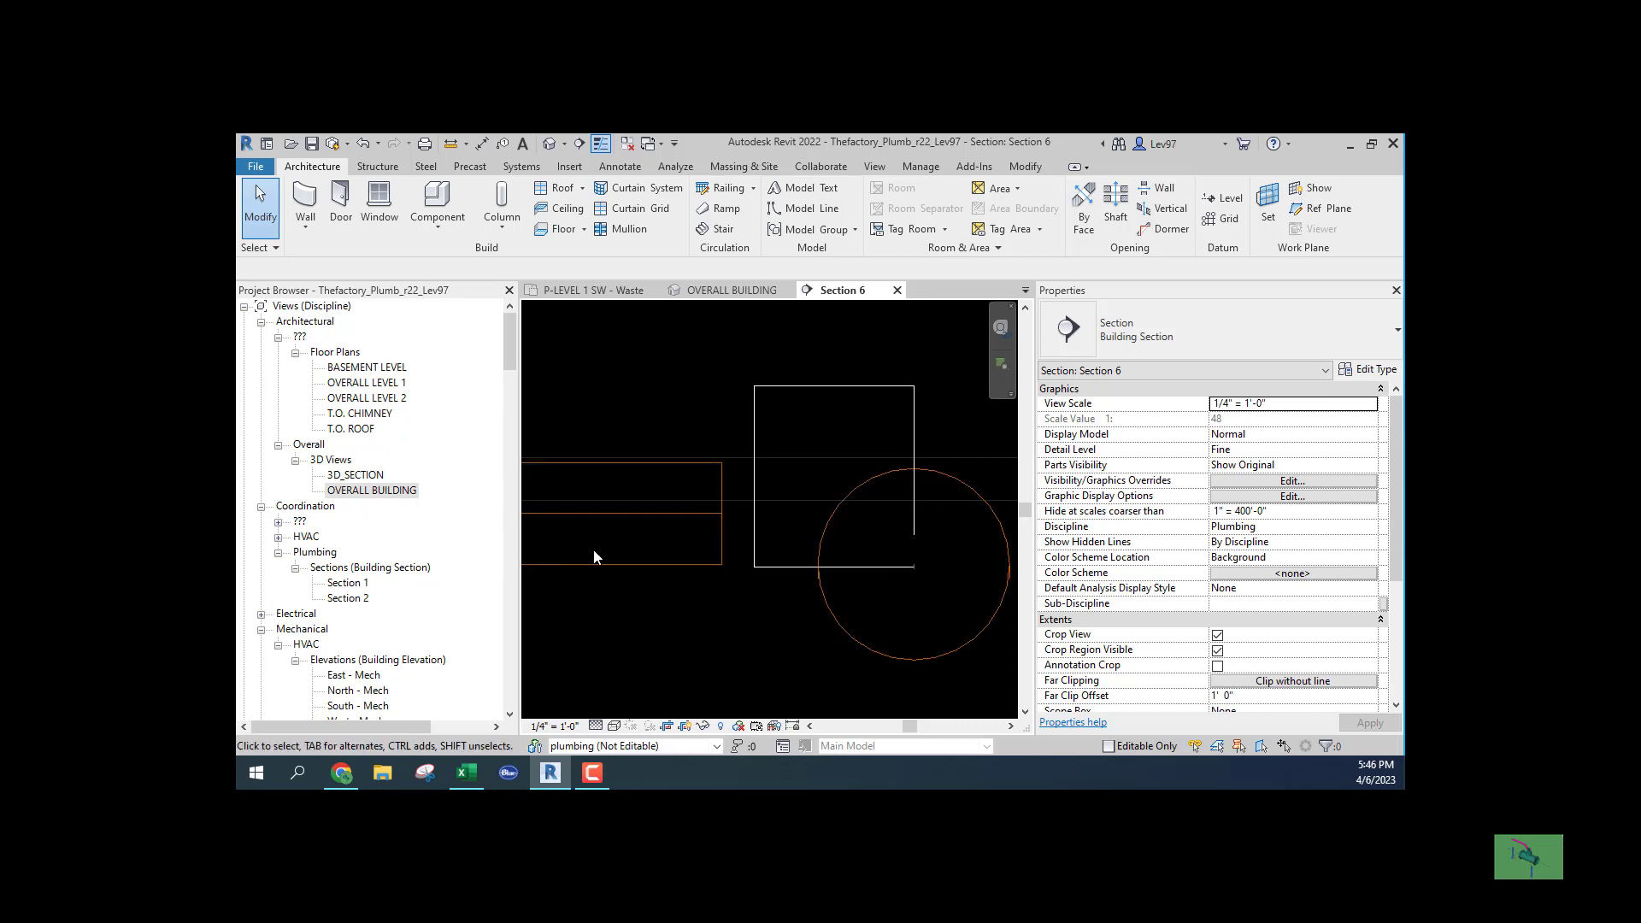
Extend the branch pipe to the guide box edge with Trim/Extend to Corner
click(1030, 168)
click(674, 231)
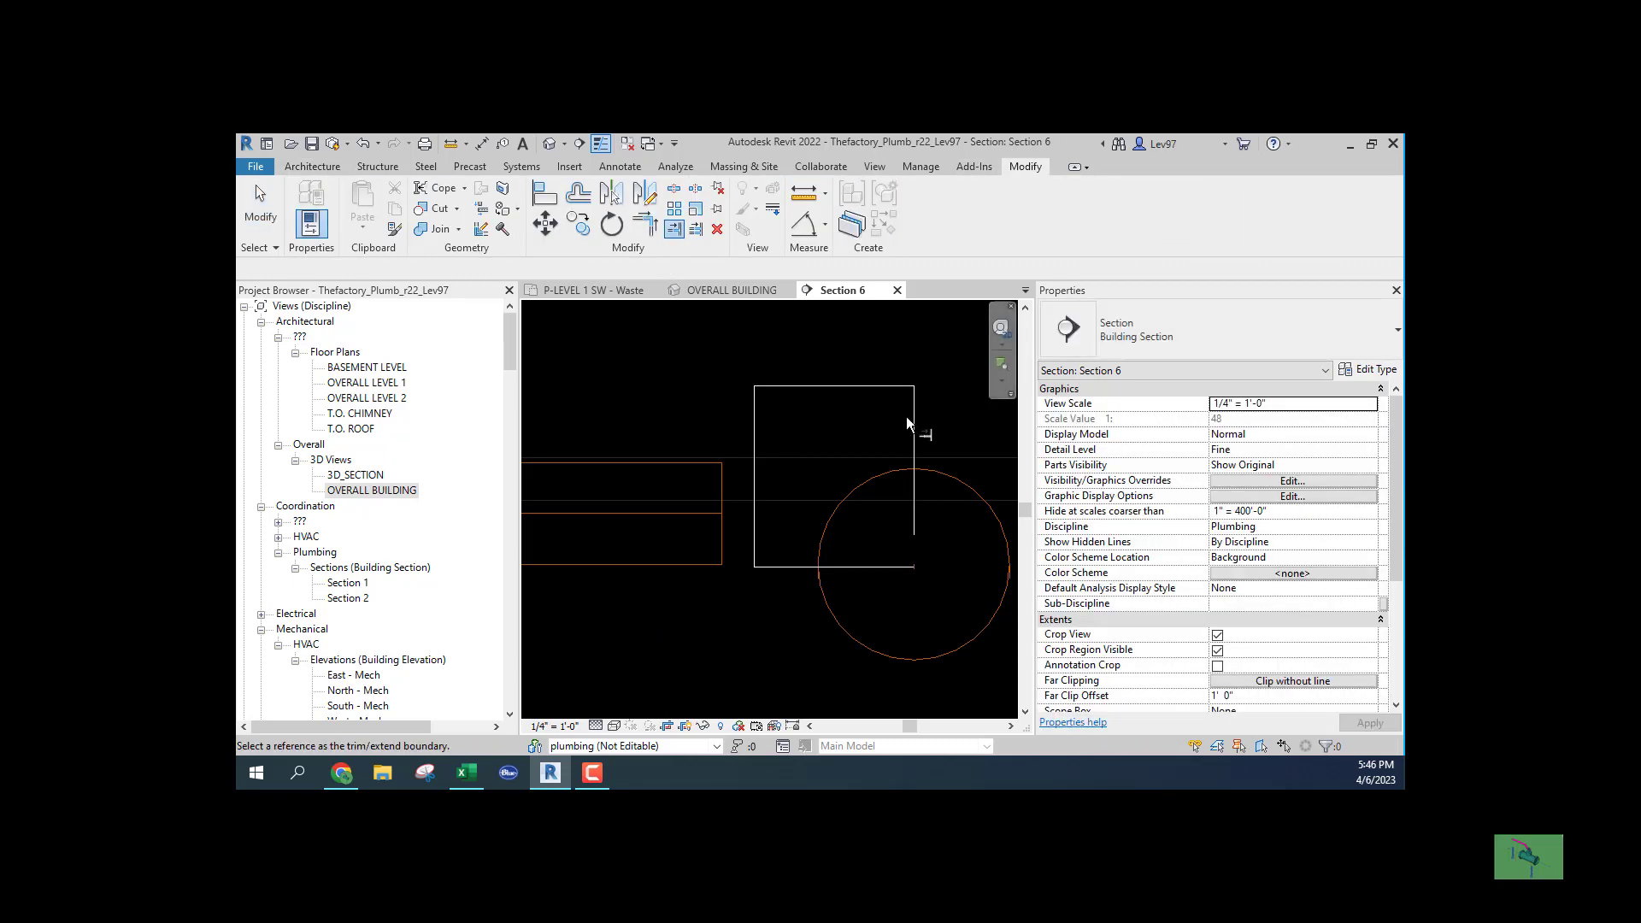
click(696, 472)
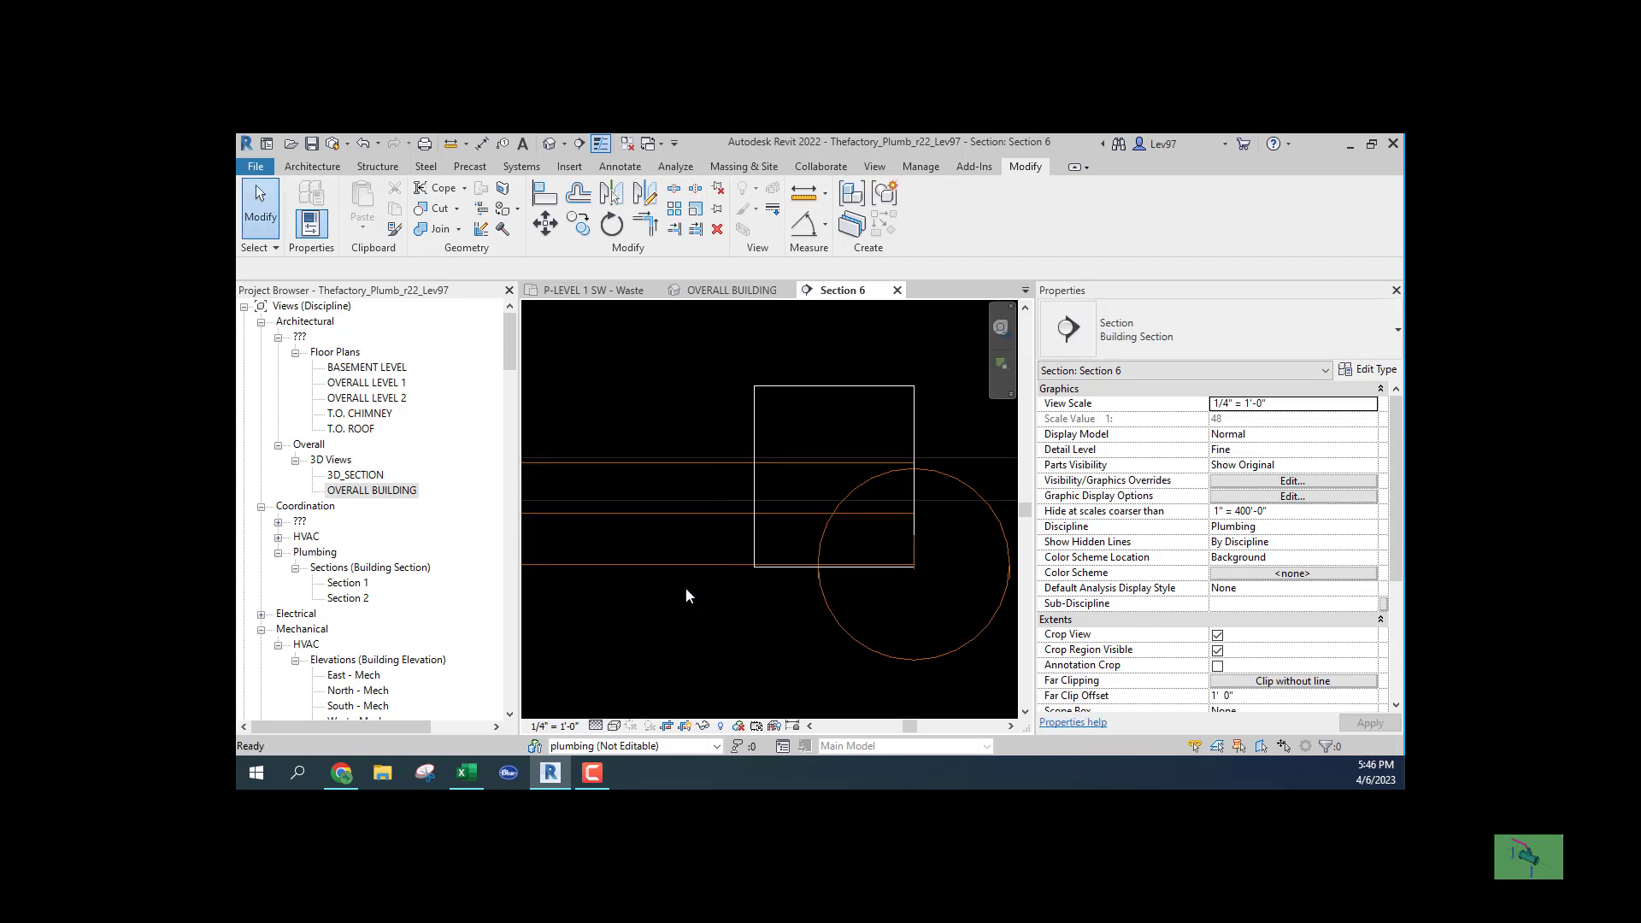
key(Escape)
key(Escape)
scroll(934, 570, up, 2)
scroll(913, 578, up, 1)
Nudge the branch pipe down seven steps, then back up one
key(Down)
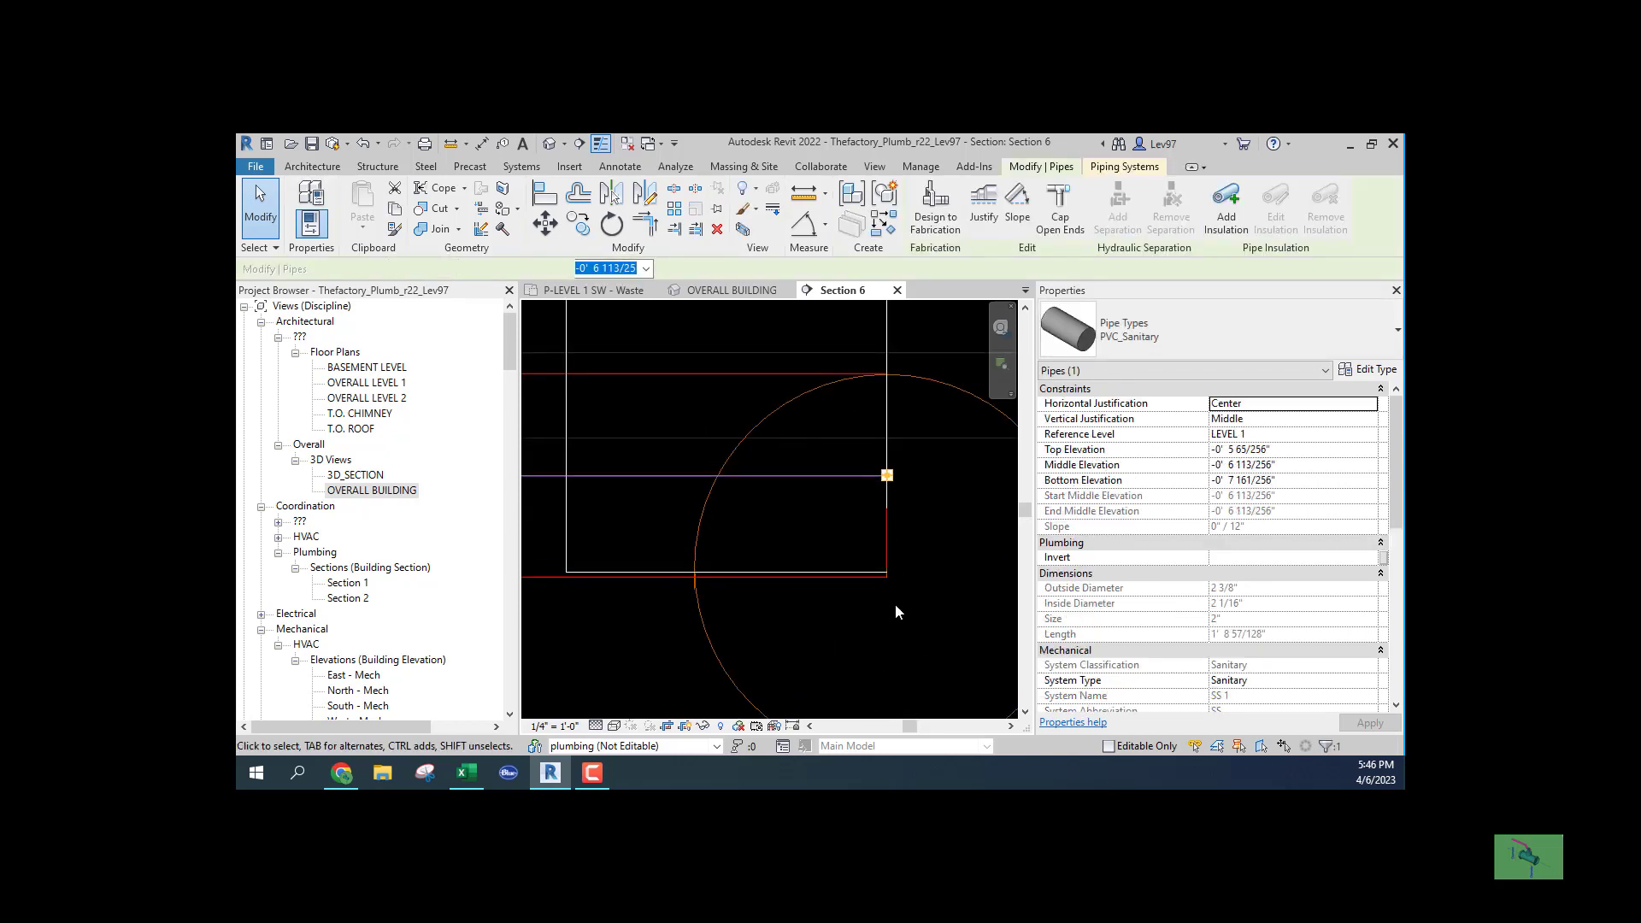
key(Down)
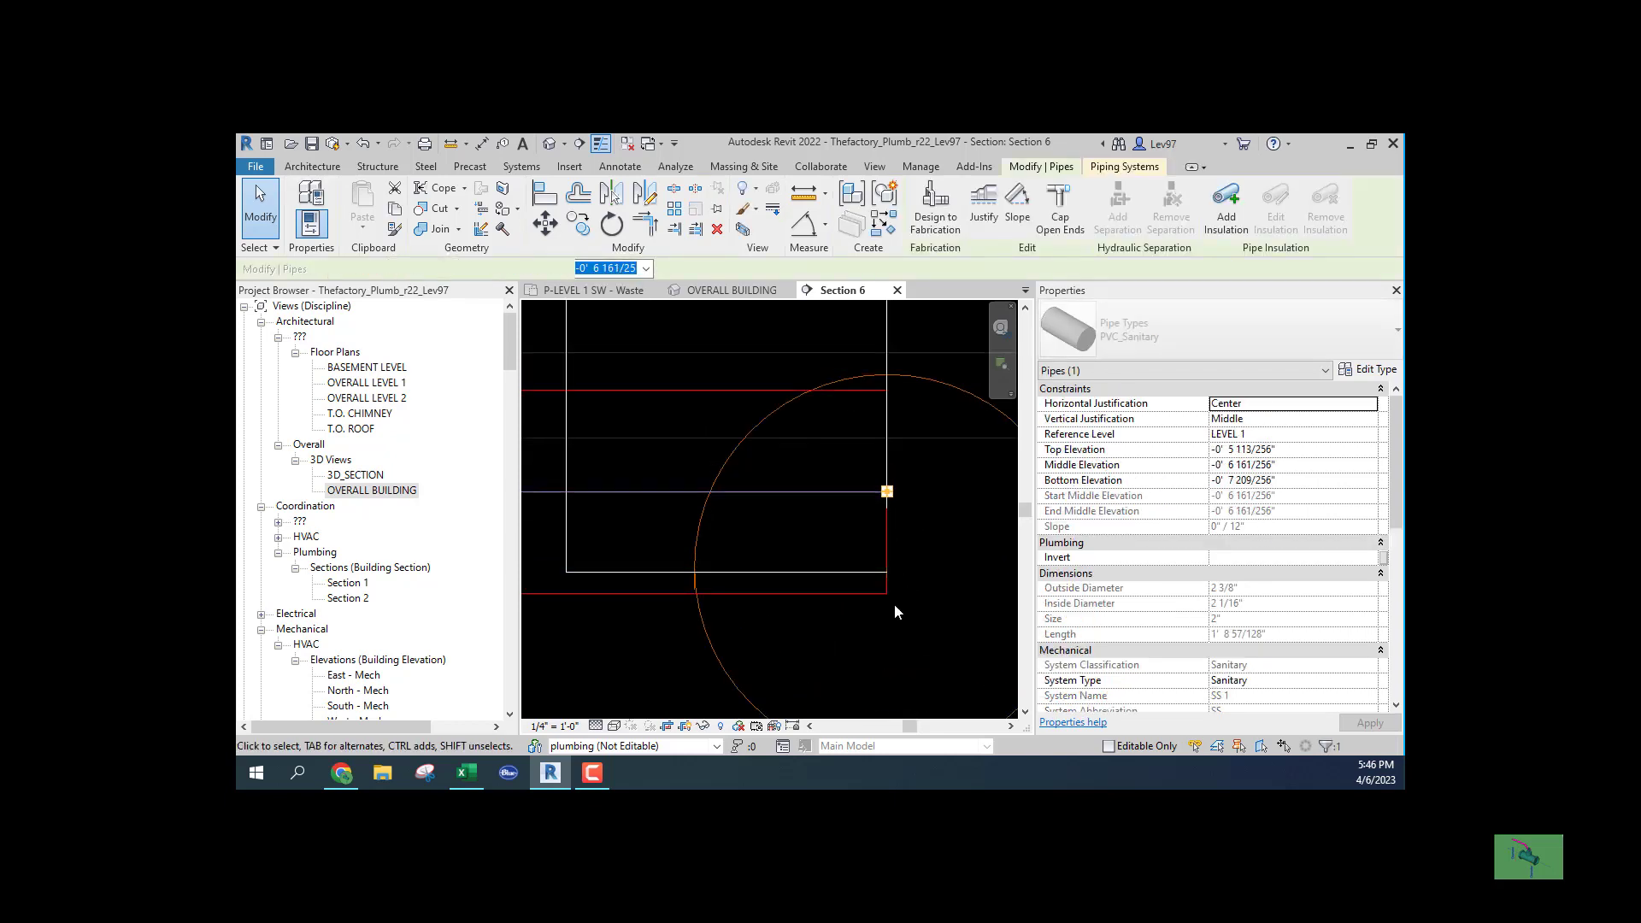
key(Down)
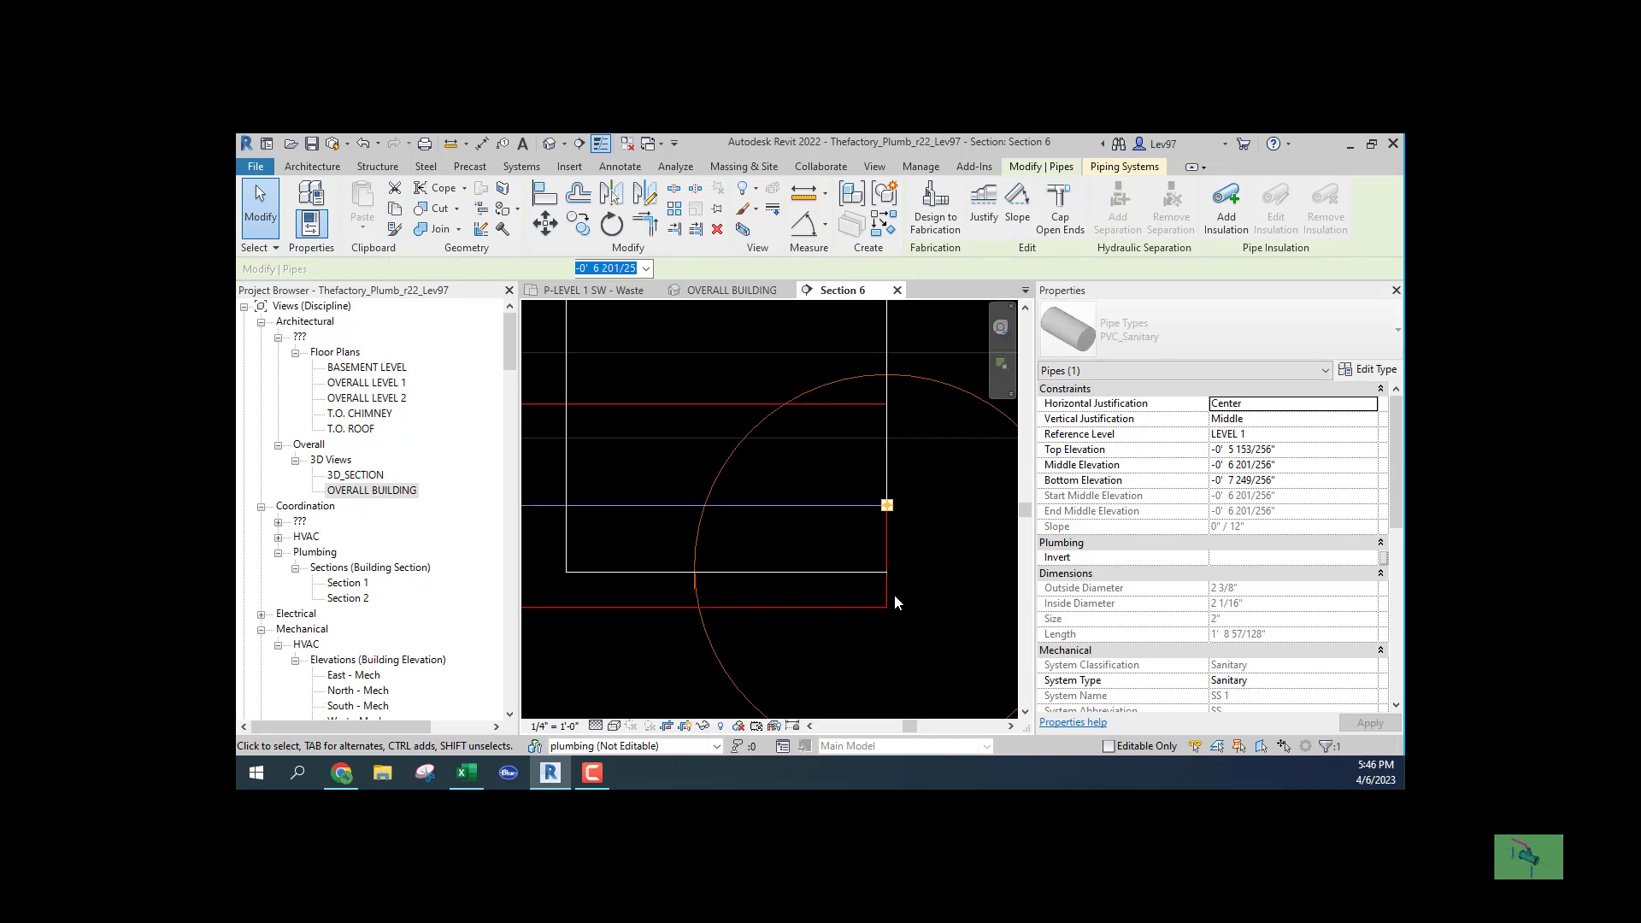
key(Down)
key(Down)
key(Down)
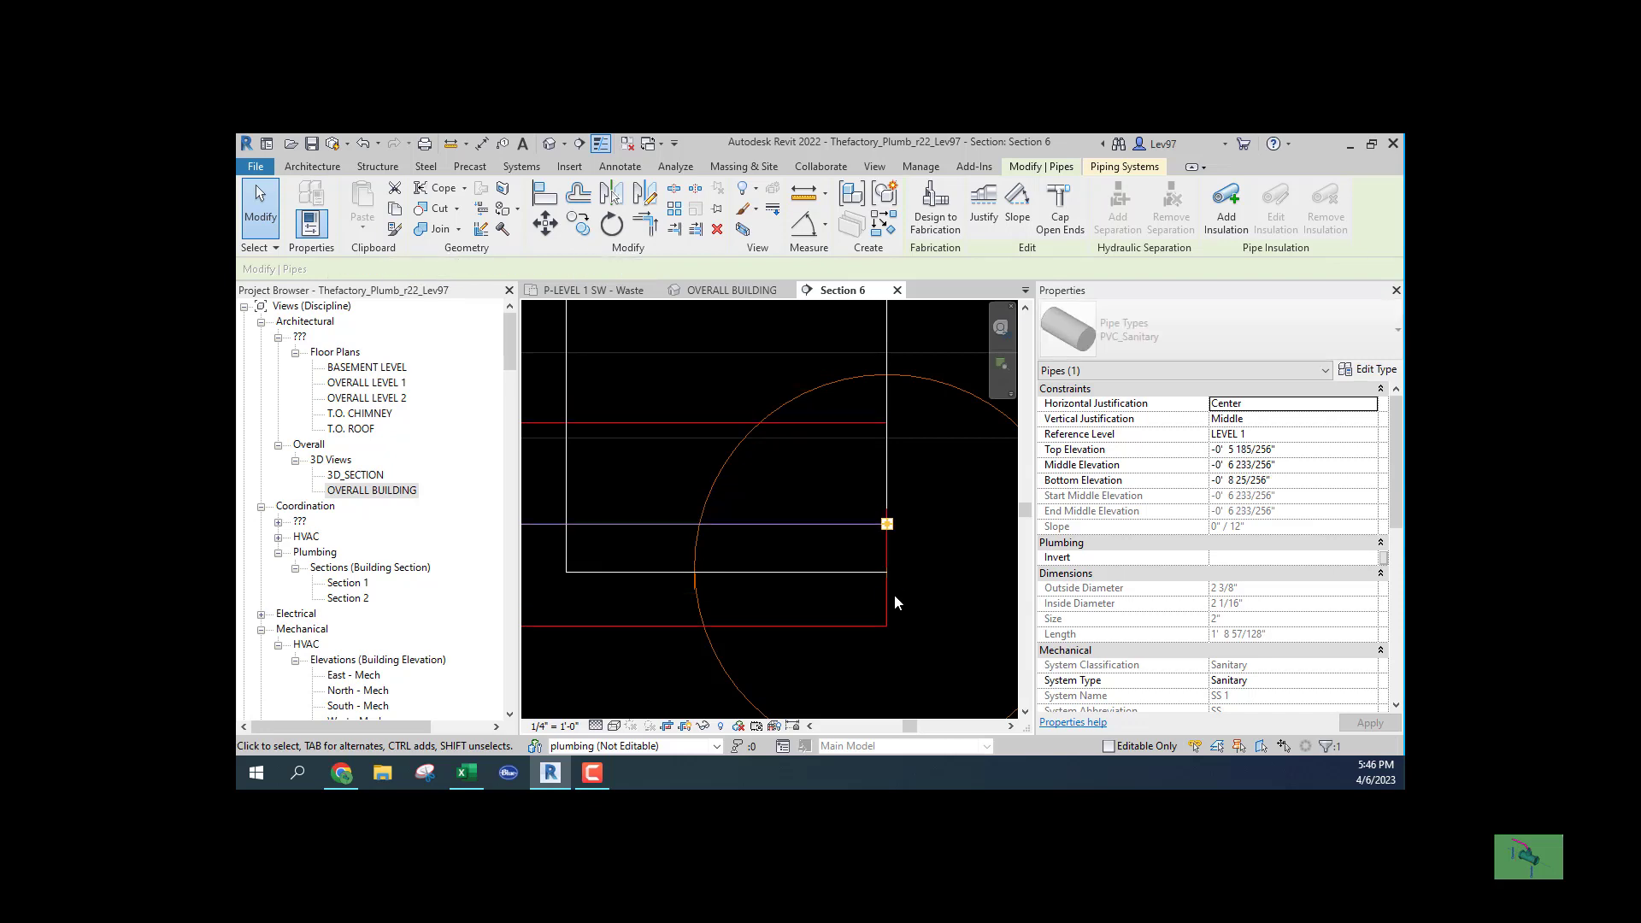
key(Down)
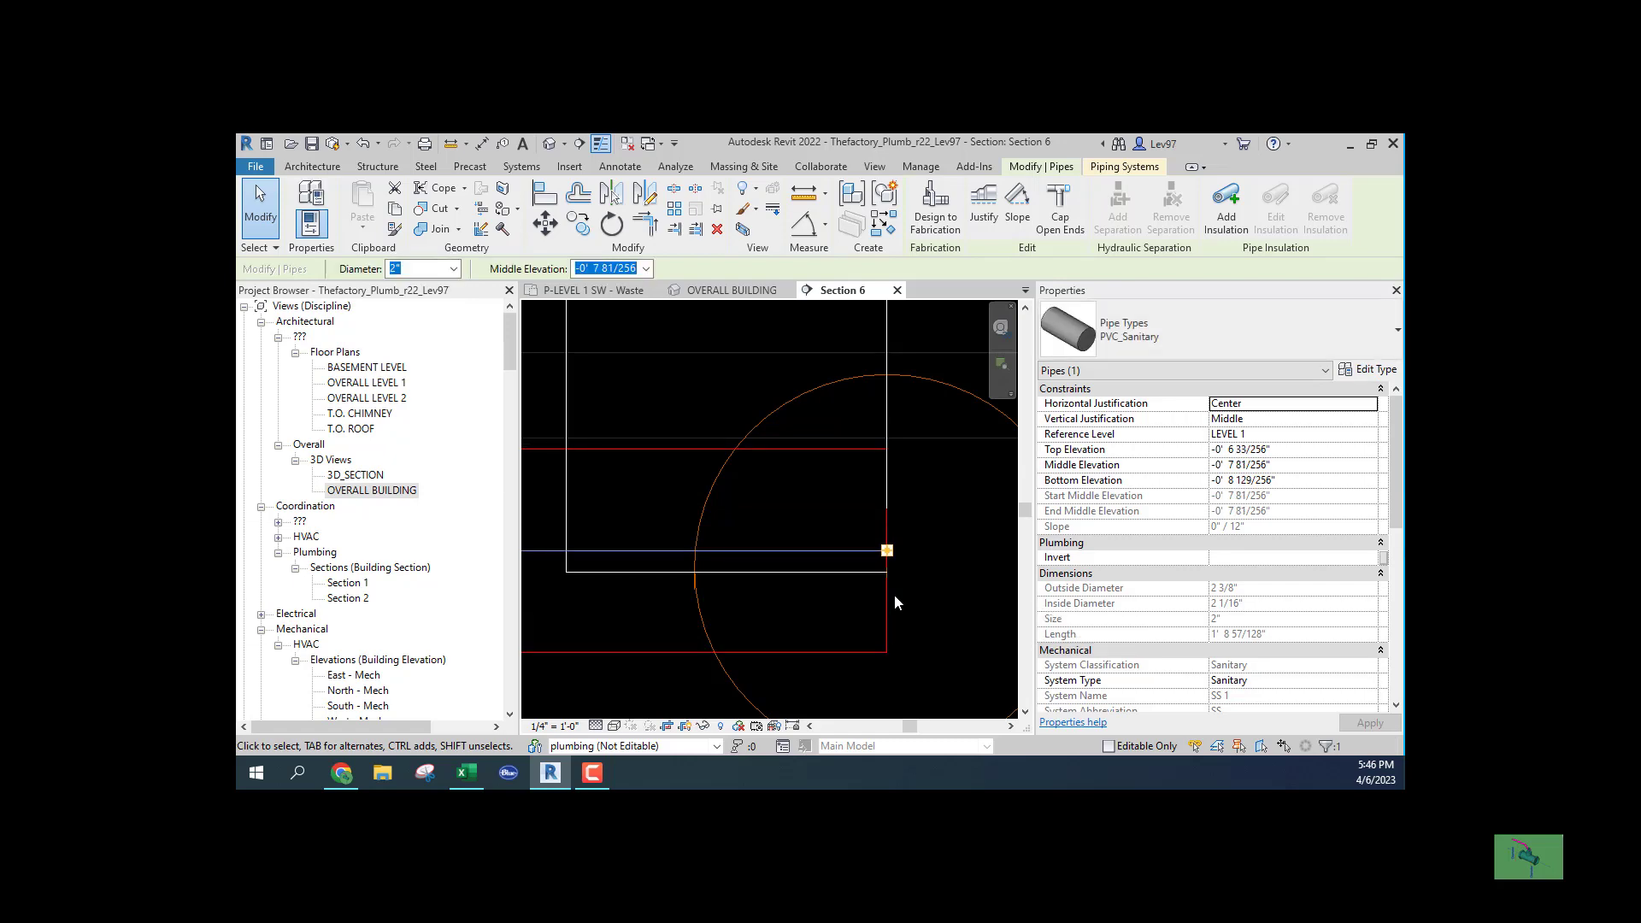
key(Down)
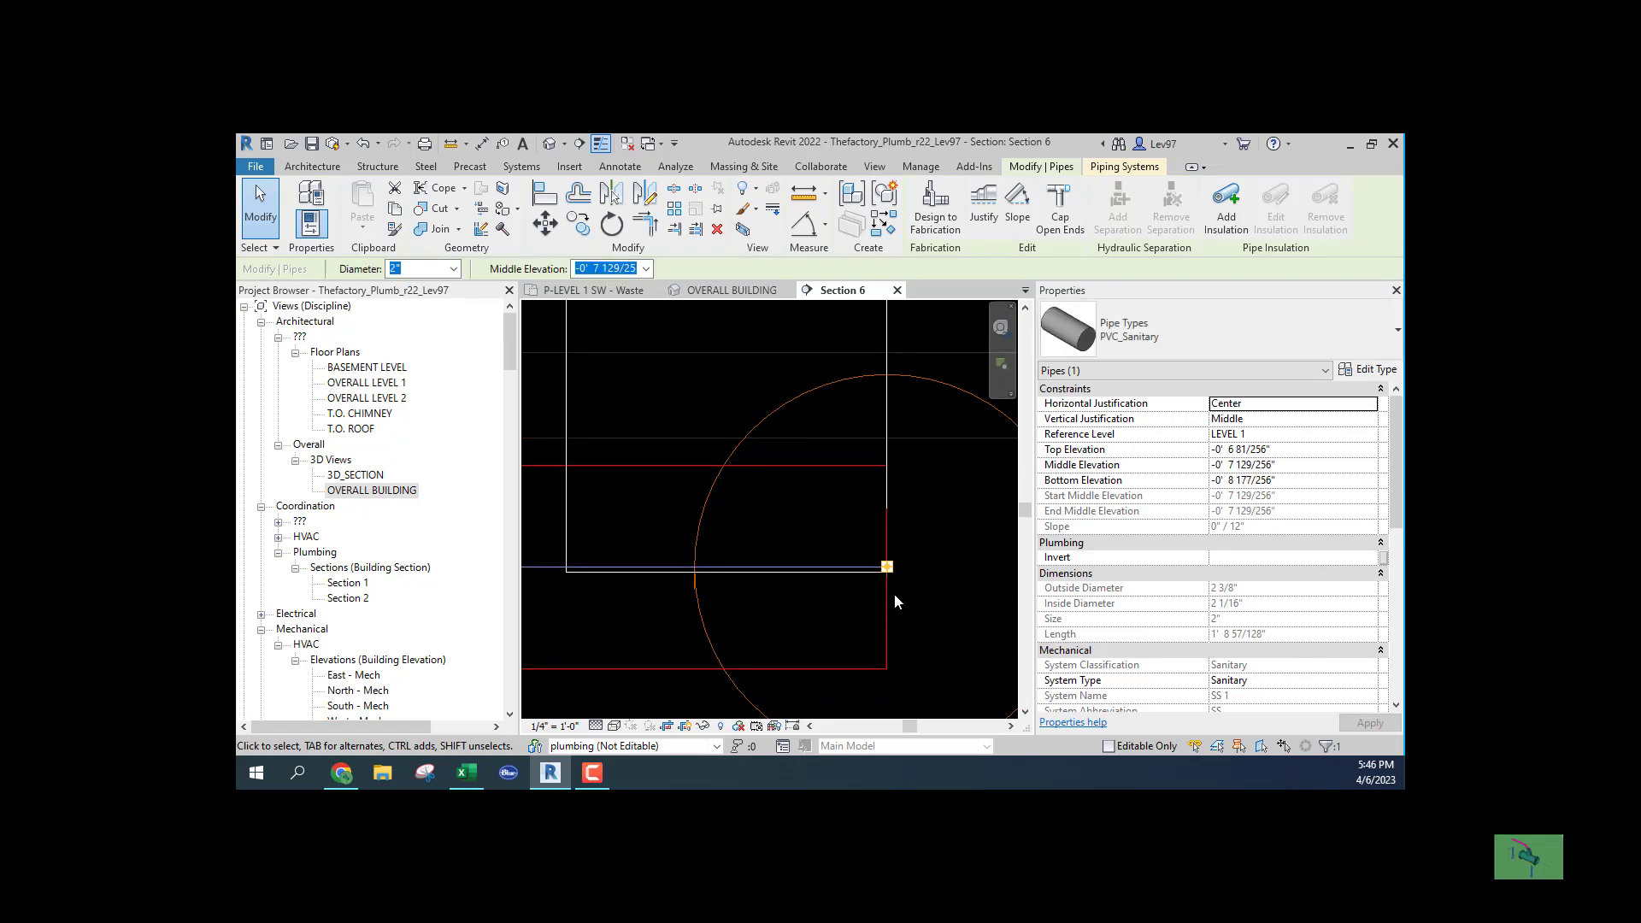
scroll(893, 594, up, 1)
scroll(893, 588, up, 2)
scroll(897, 560, up, 2)
scroll(851, 524, up, 1)
scroll(940, 497, up, 1)
scroll(860, 519, up, 1)
scroll(917, 475, up, 2)
key(Down)
key(Down)
key(Up)
key(Up)
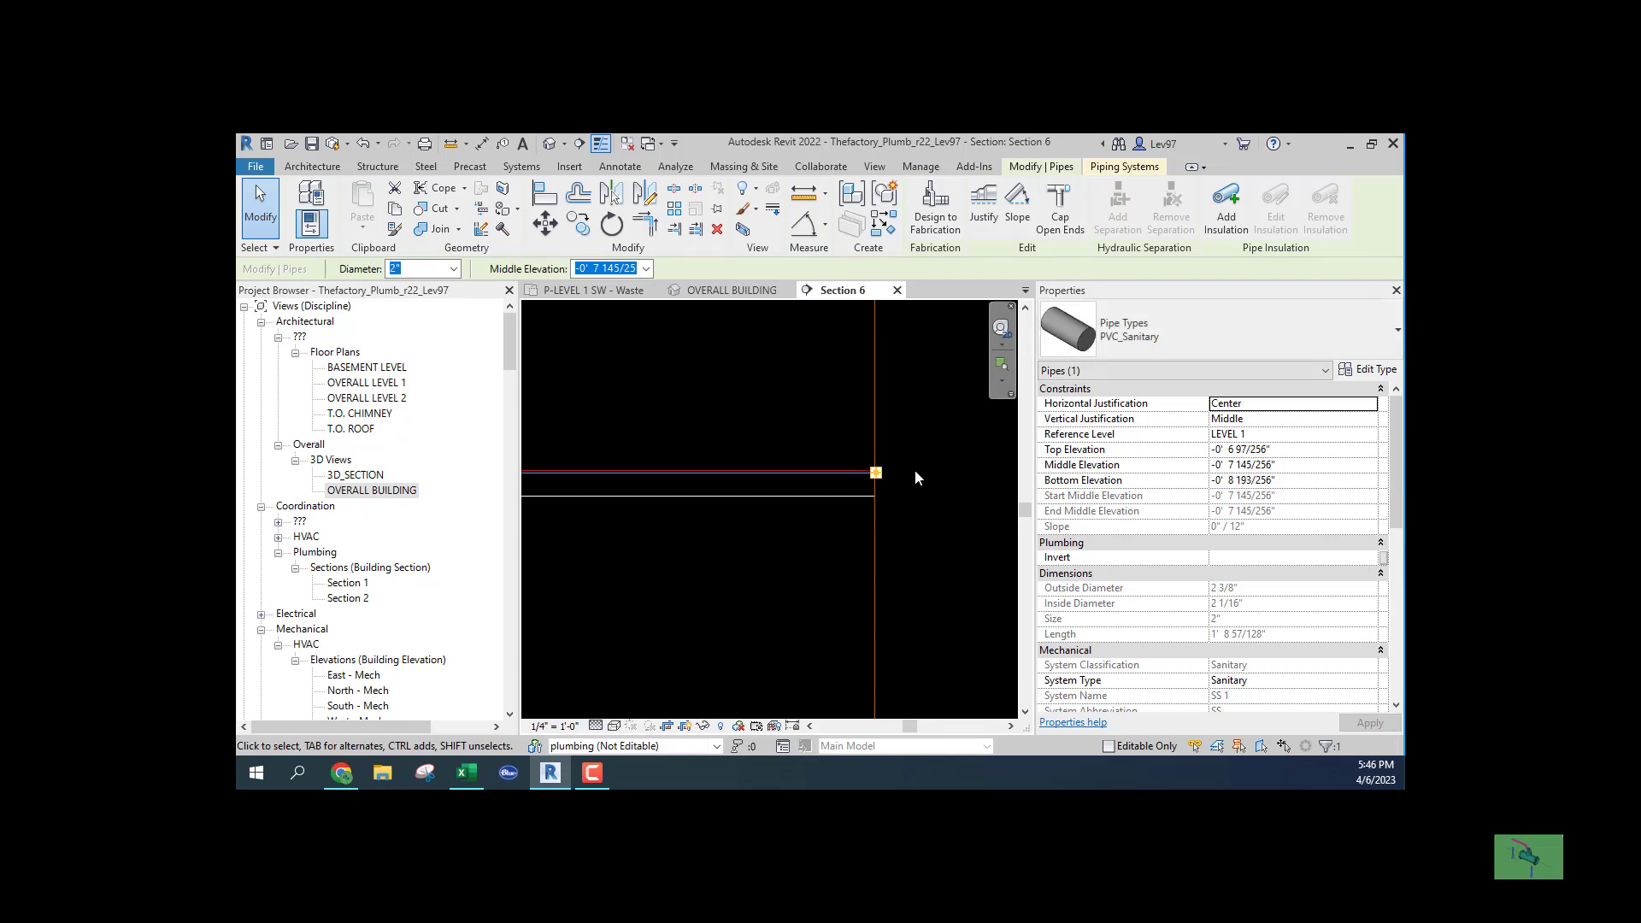
scroll(842, 552, down, 2)
scroll(832, 573, down, 2)
scroll(808, 598, down, 1)
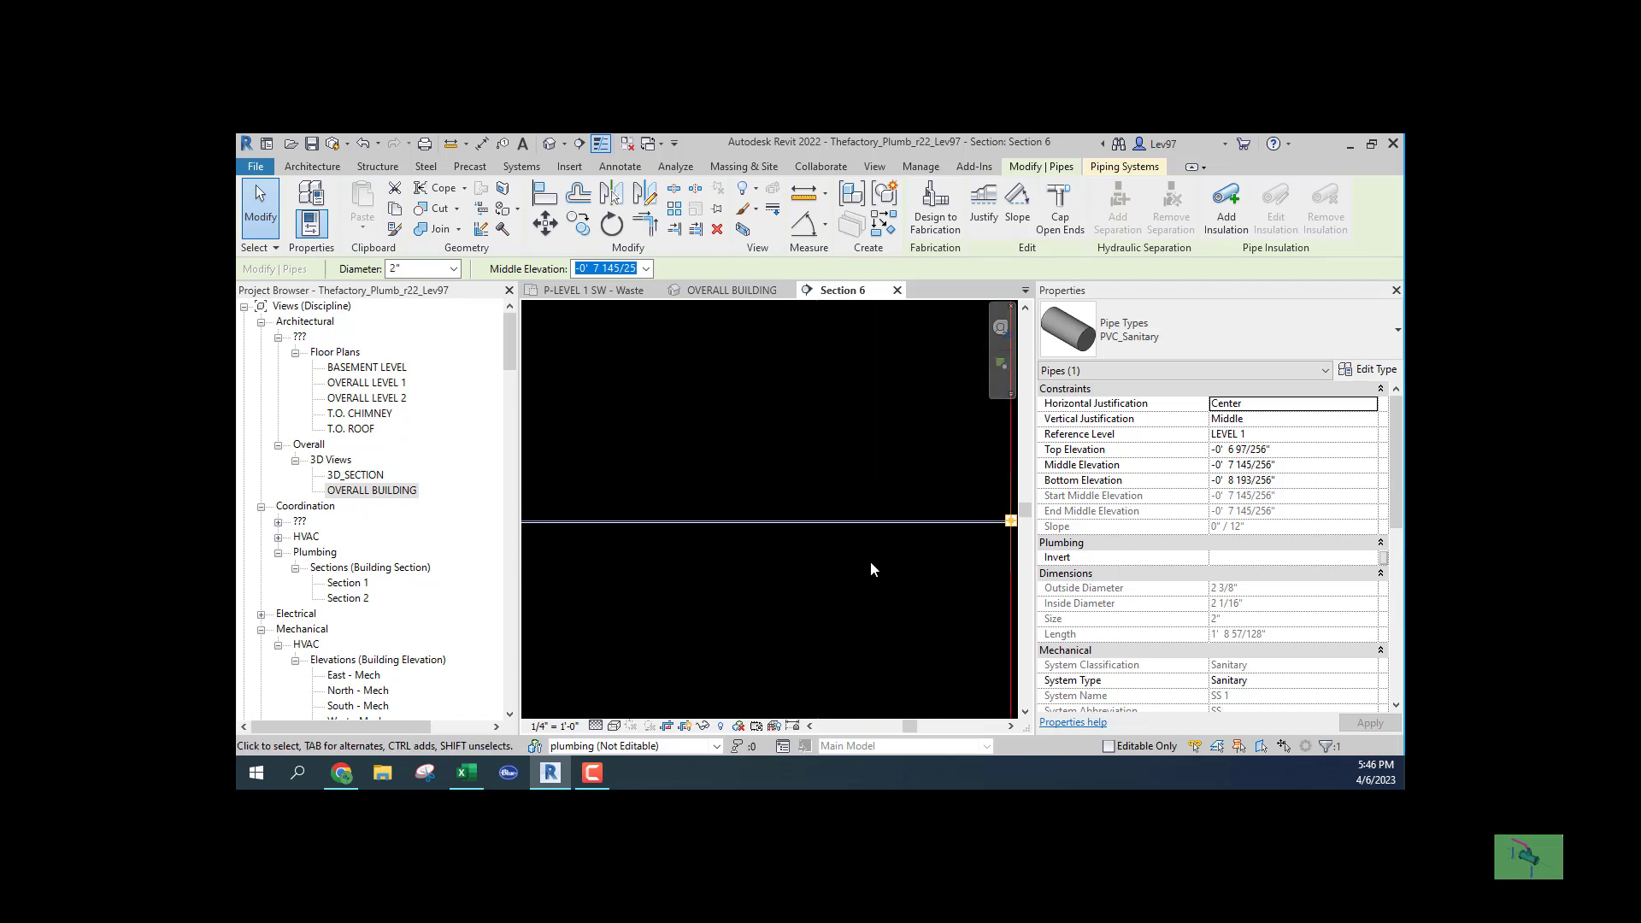
scroll(869, 572, down, 1)
scroll(816, 586, down, 1)
scroll(812, 589, down, 3)
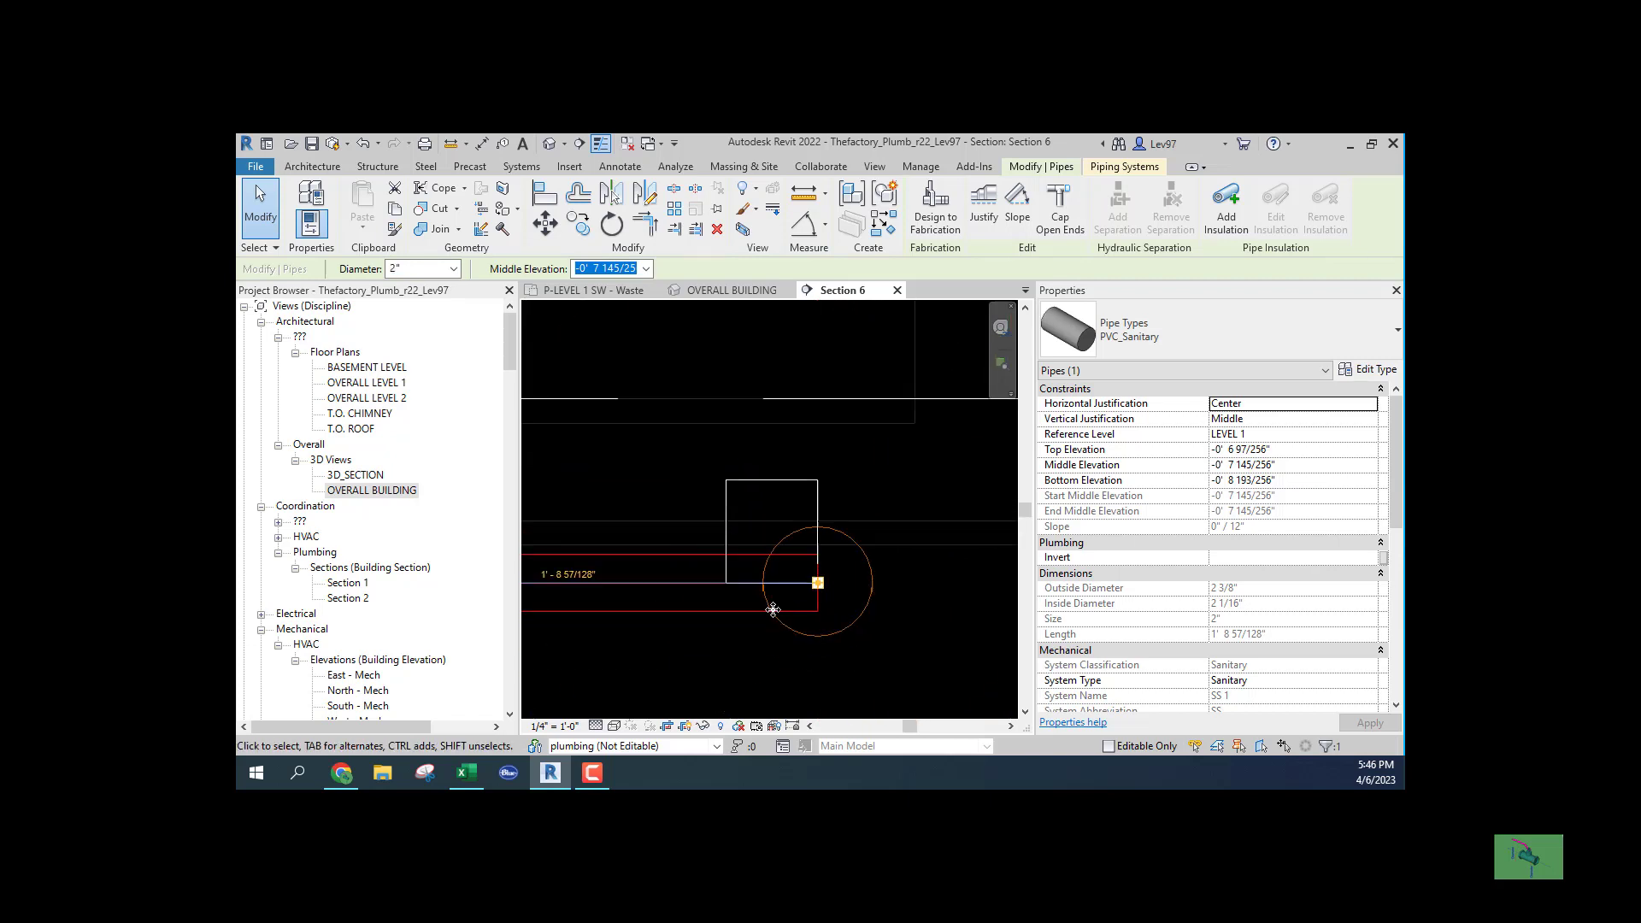
Trim the pipe lines to the guide box's left edge
click(647, 515)
middle_drag(646, 512, 814, 509)
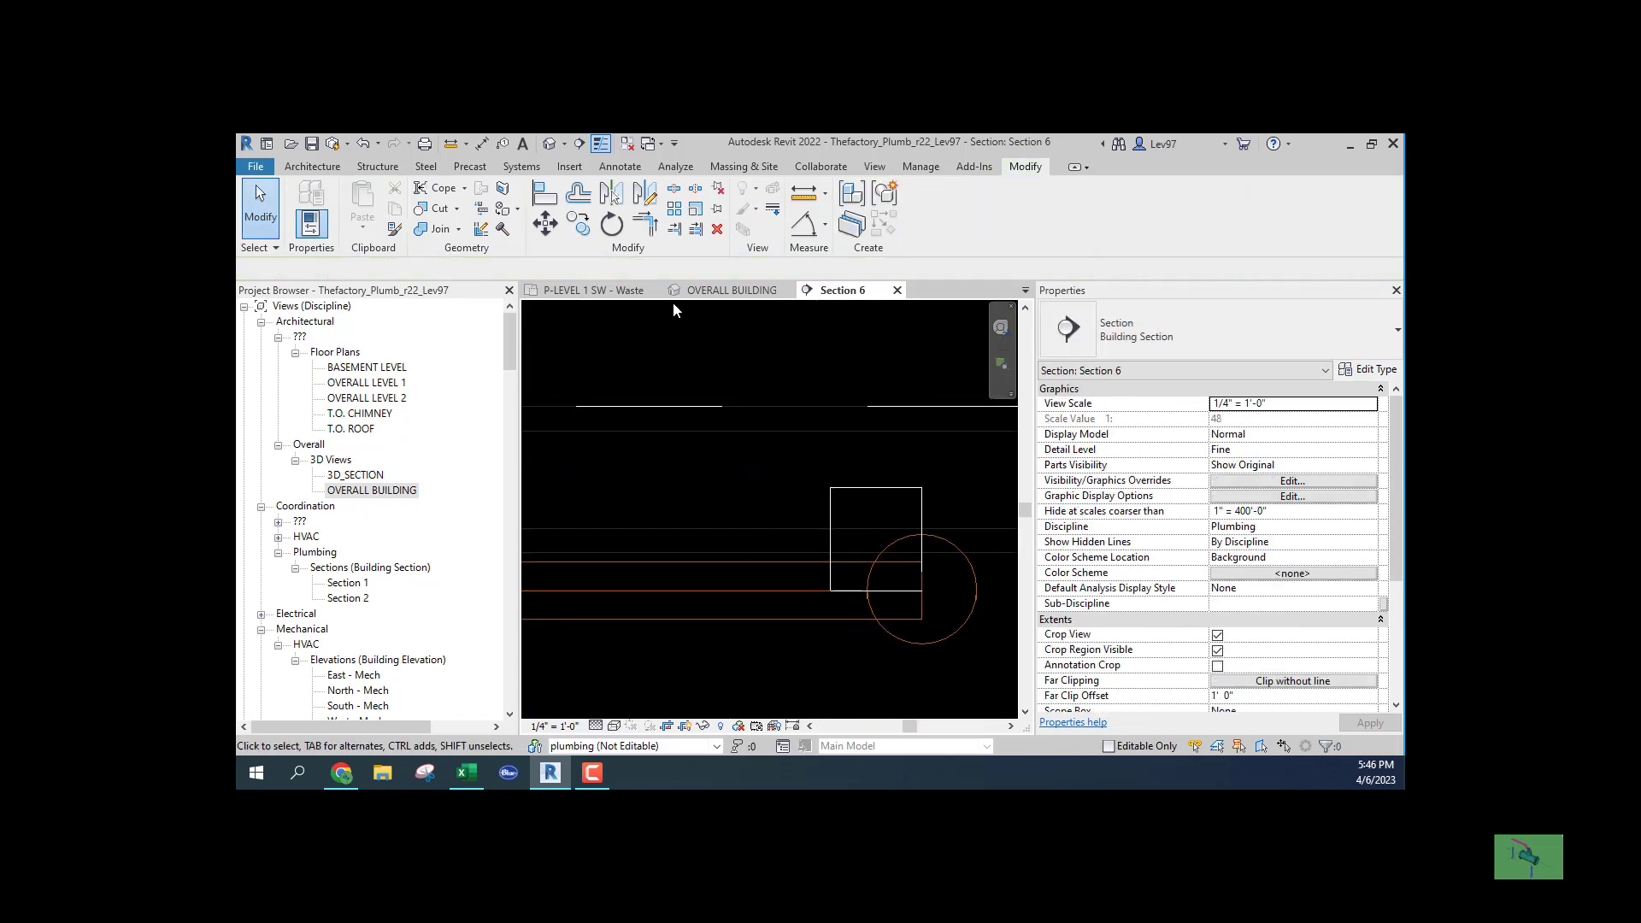
click(677, 232)
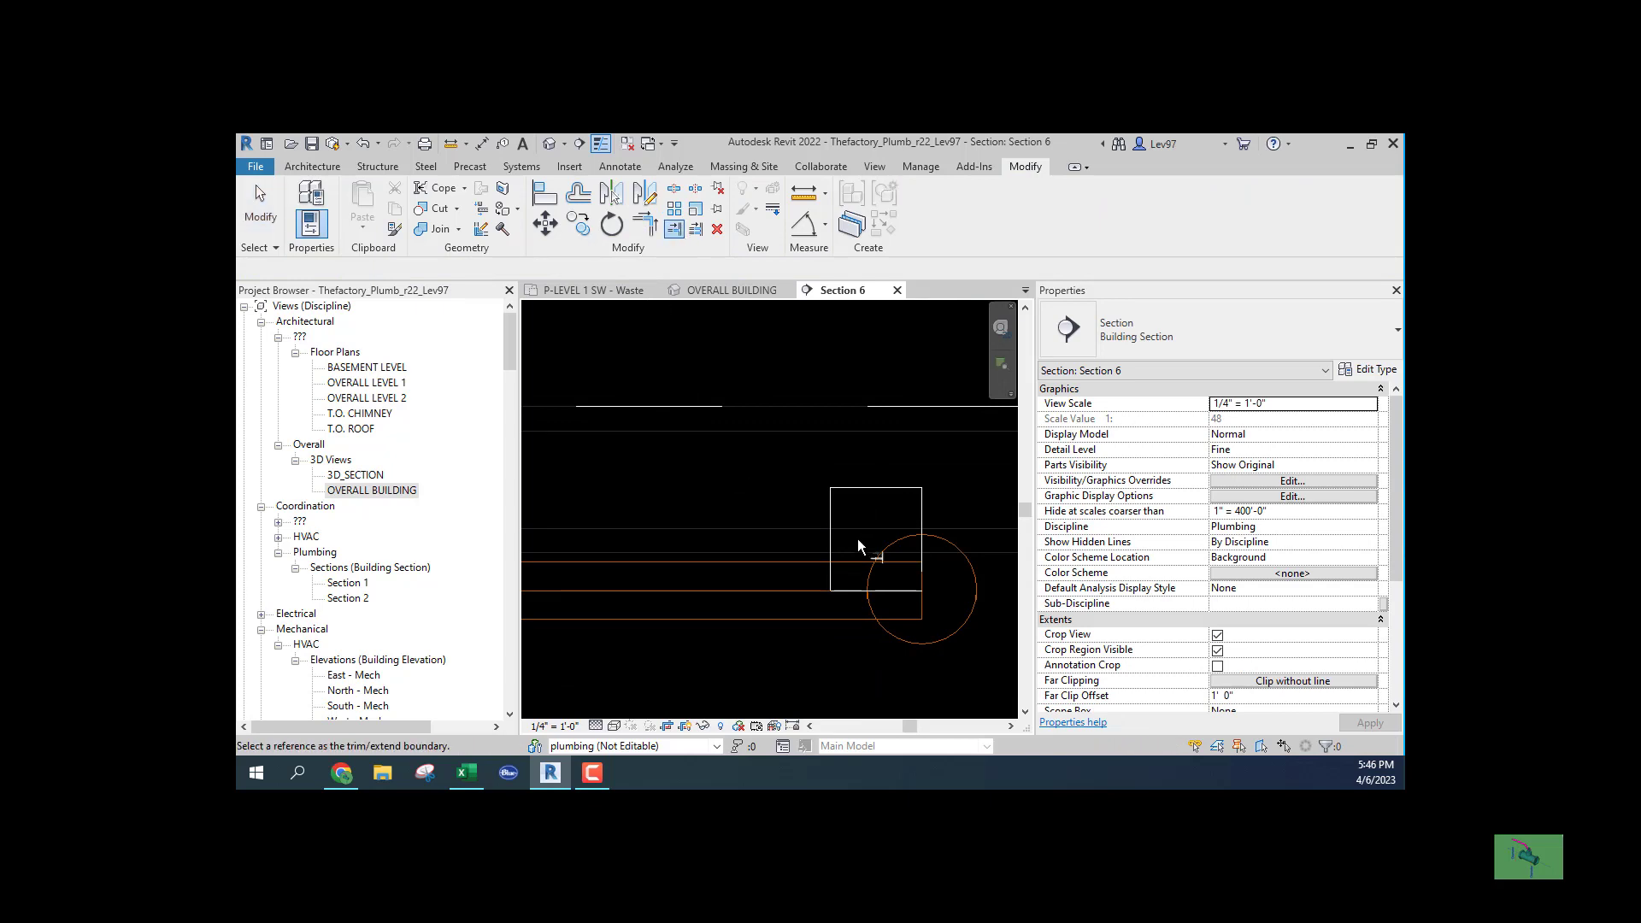
click(834, 513)
click(751, 563)
key(Escape)
key(Escape)
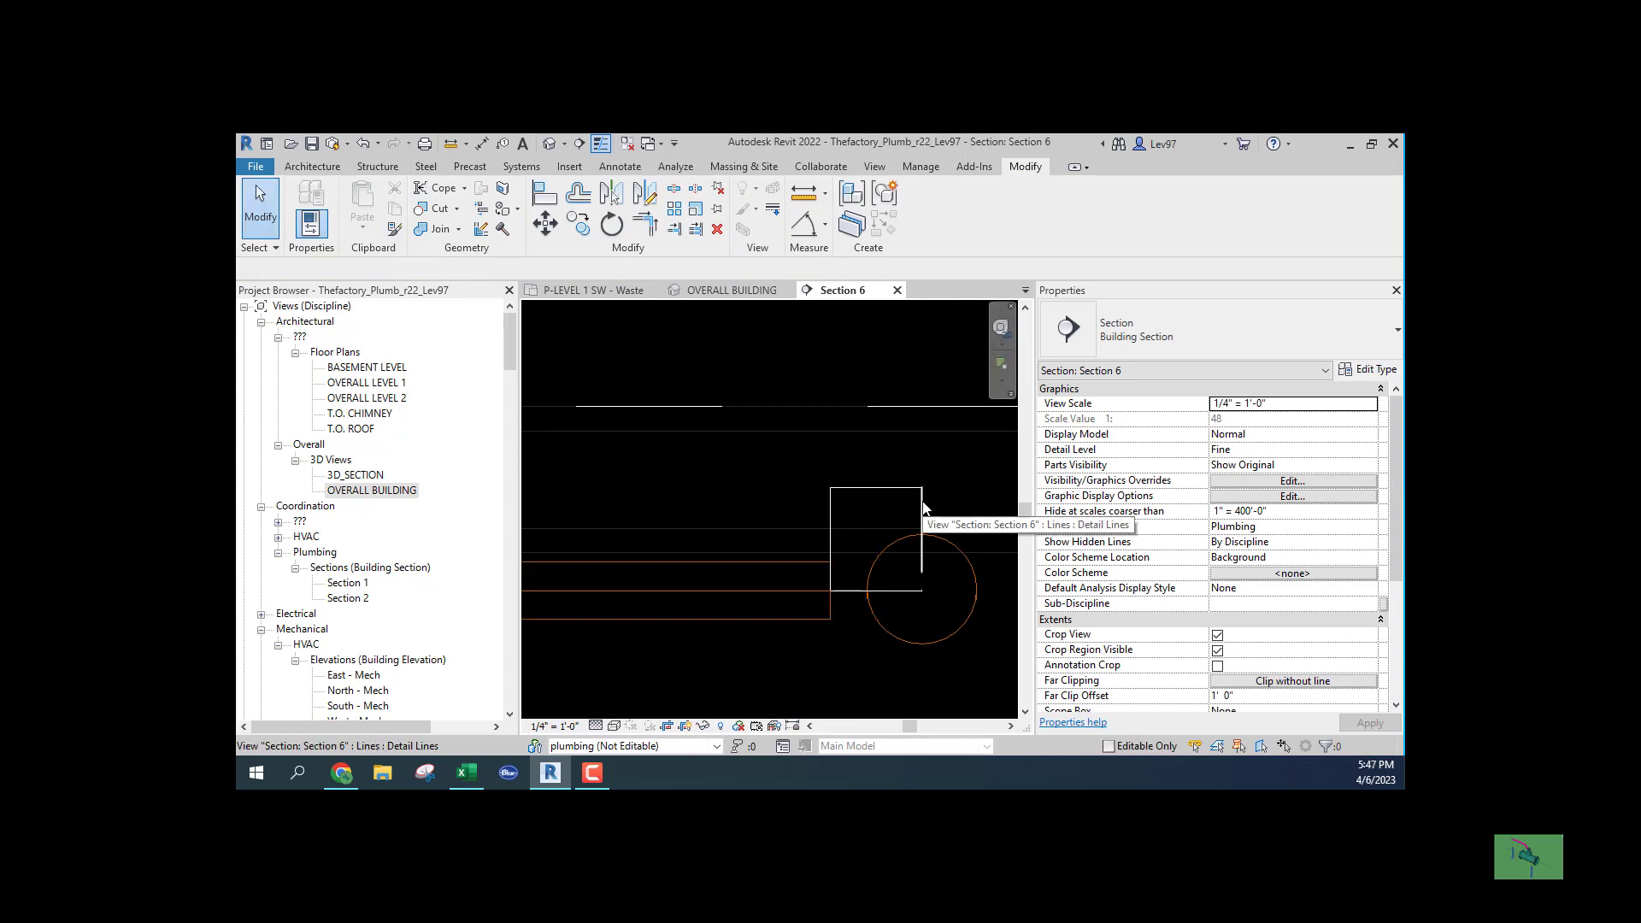
Remove the four guide box detail lines
key(Tab)
click(923, 507)
click(805, 482)
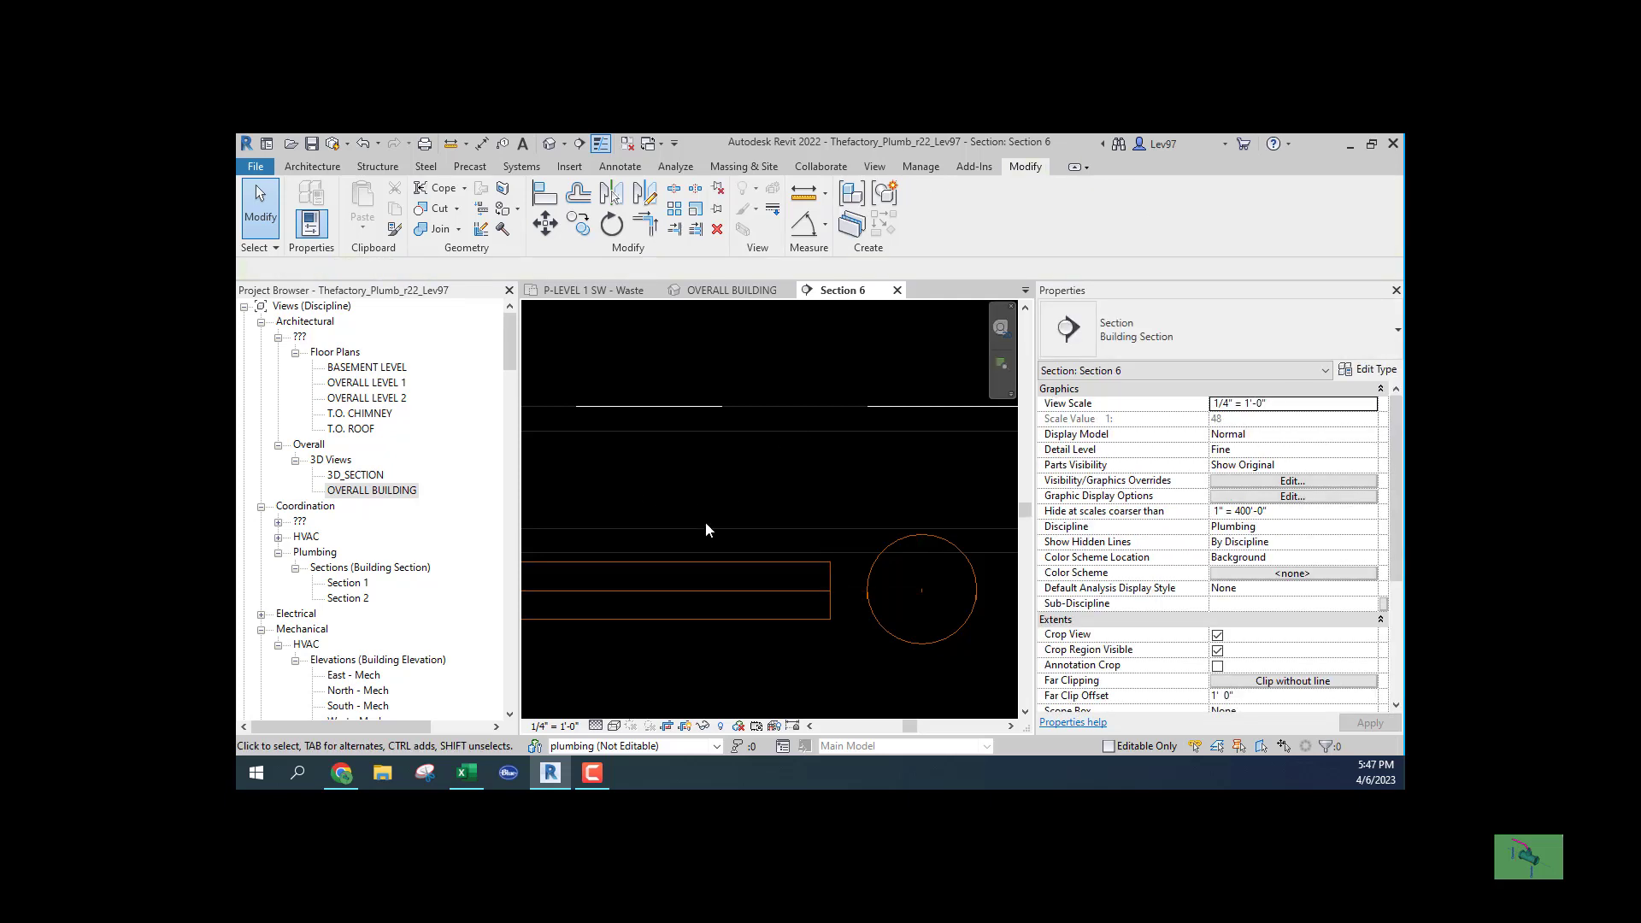
click(580, 294)
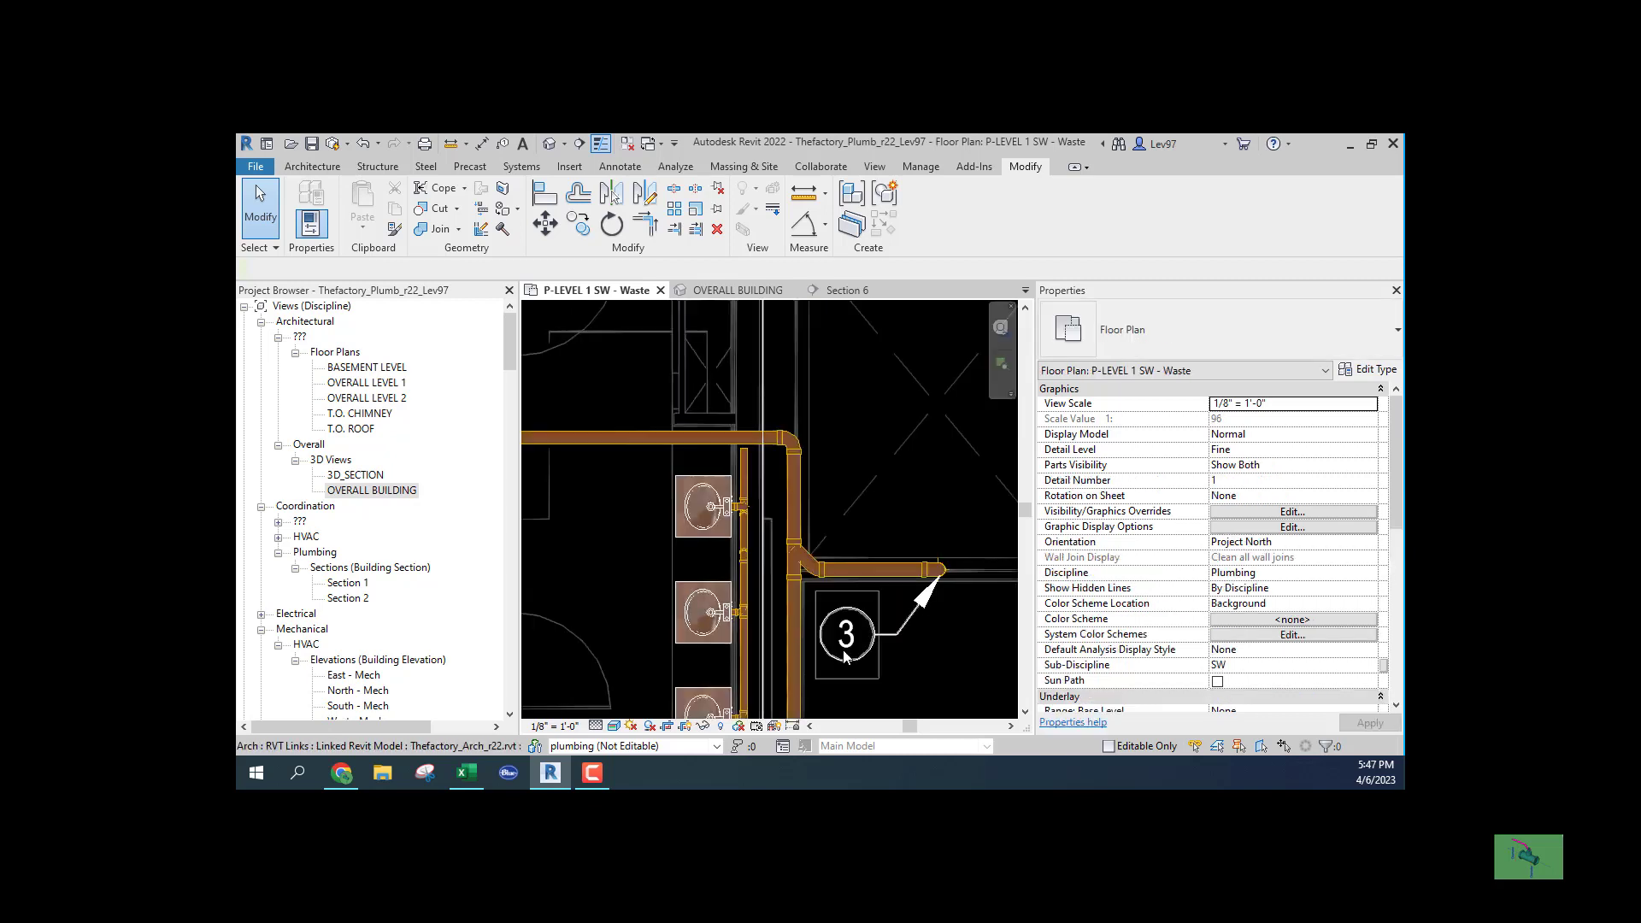
middle_drag(743, 462, 730, 641)
scroll(732, 642, up, 3)
scroll(722, 617, up, 2)
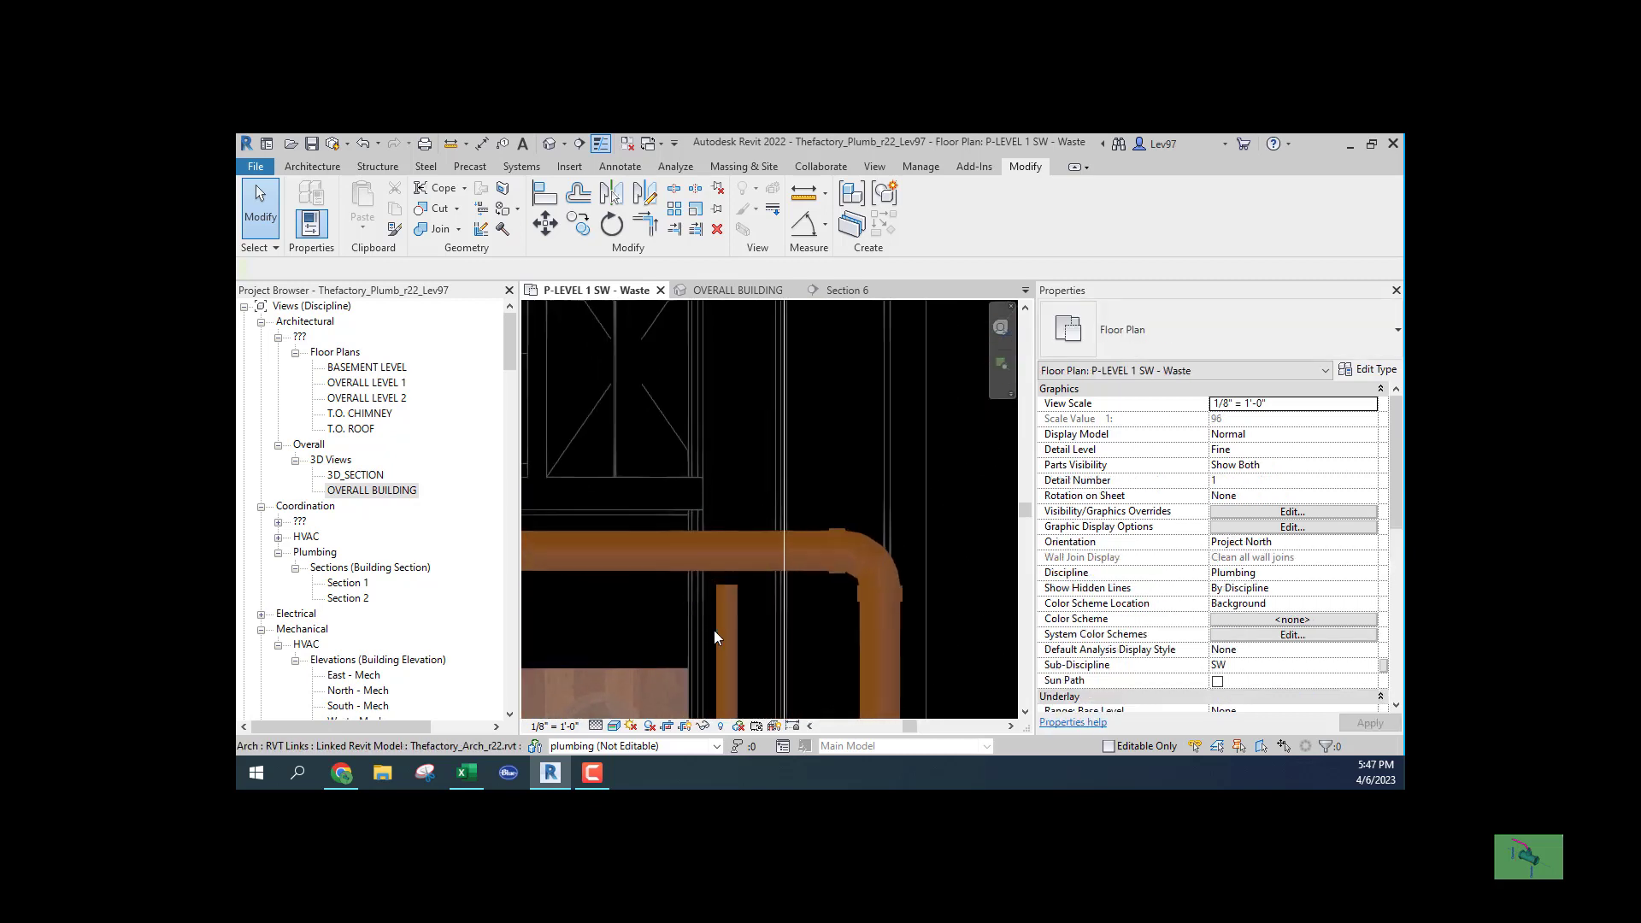
click(728, 613)
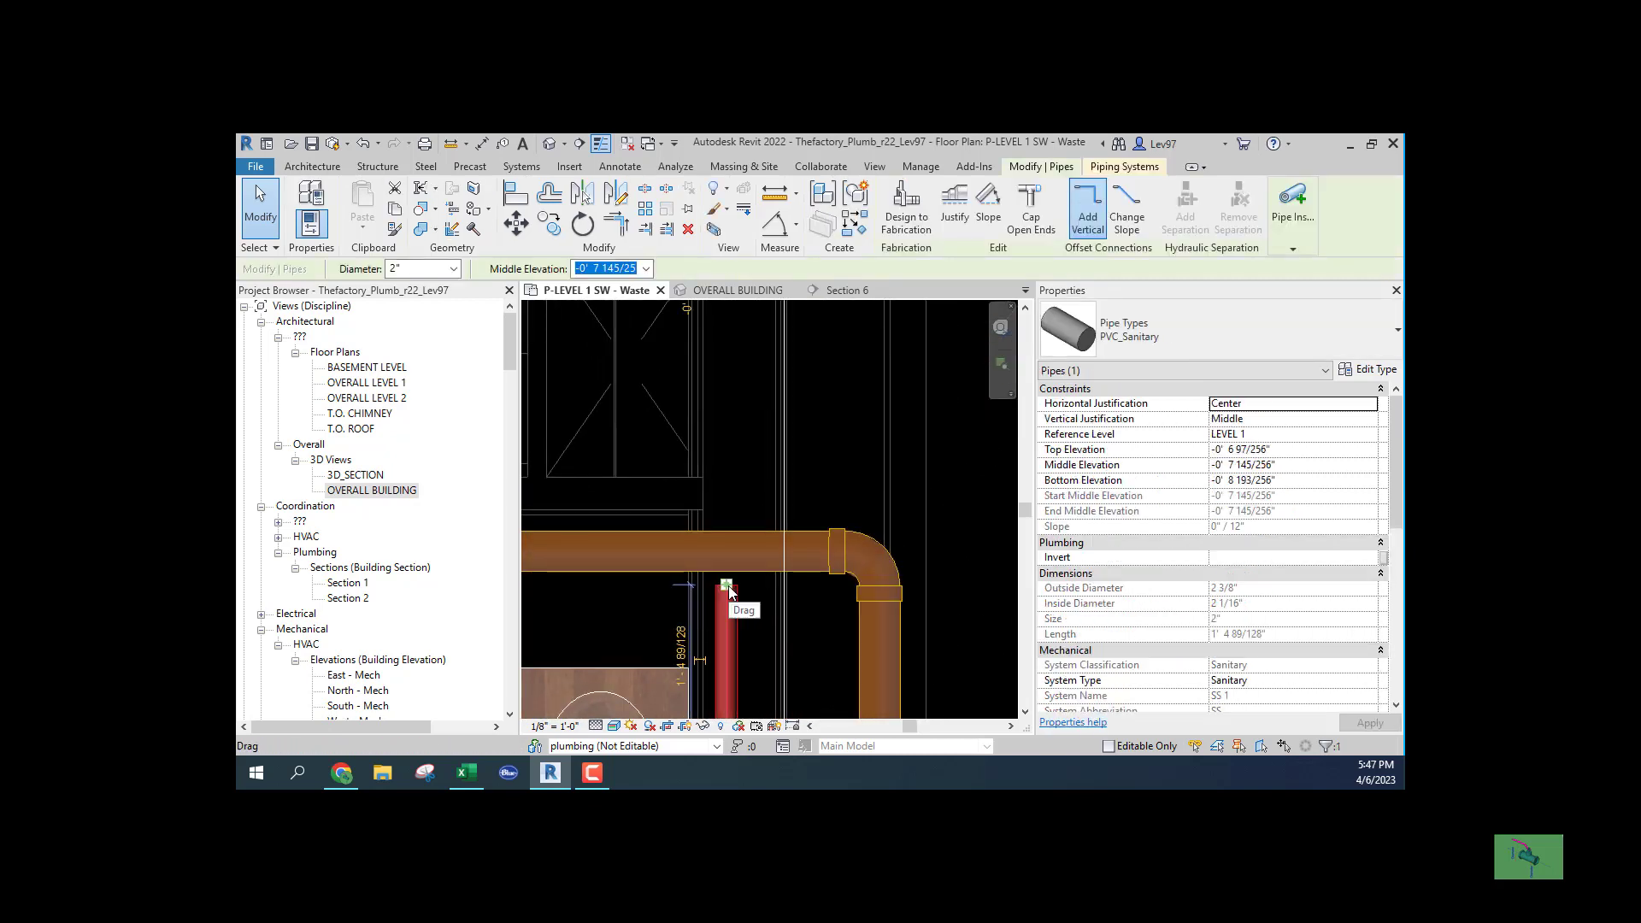
key(Escape)
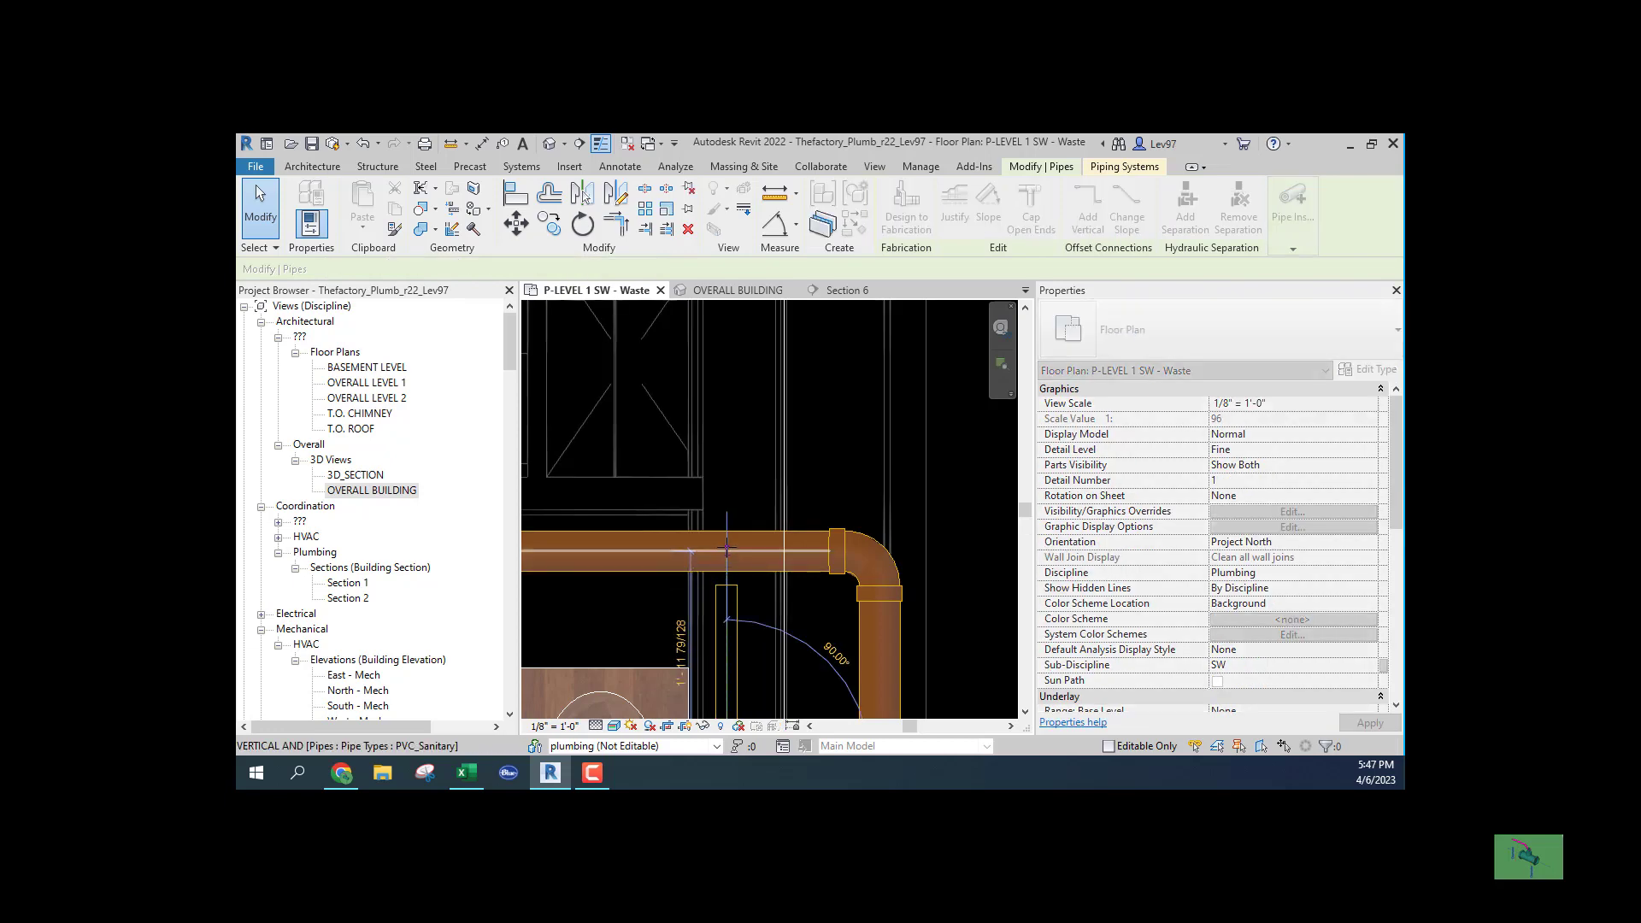
click(621, 625)
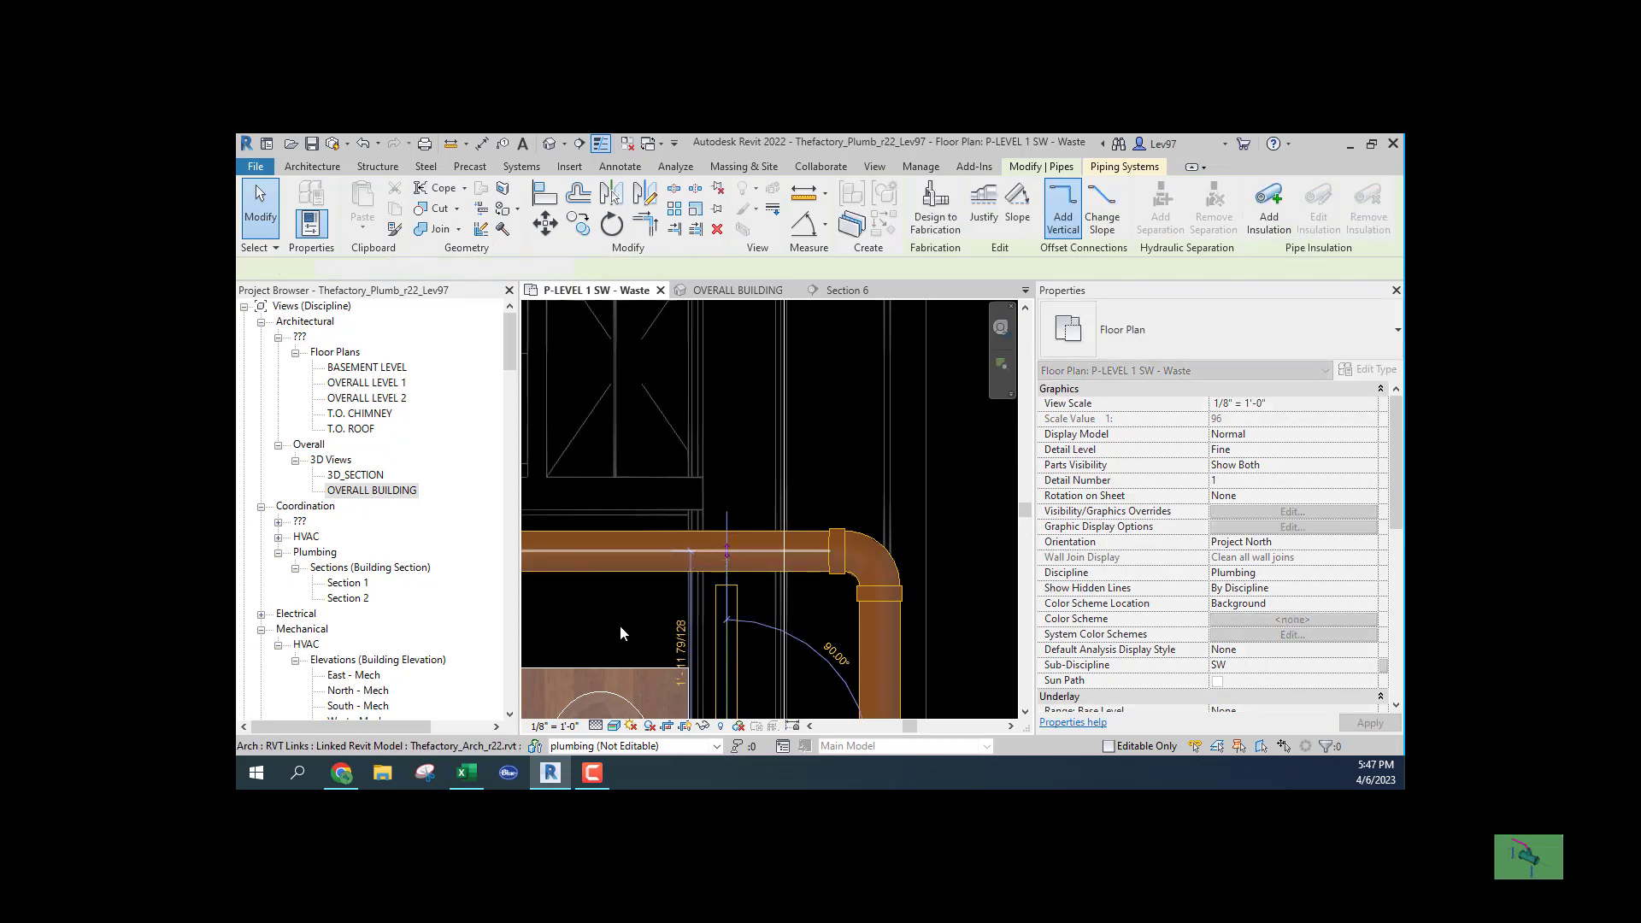
key(Escape)
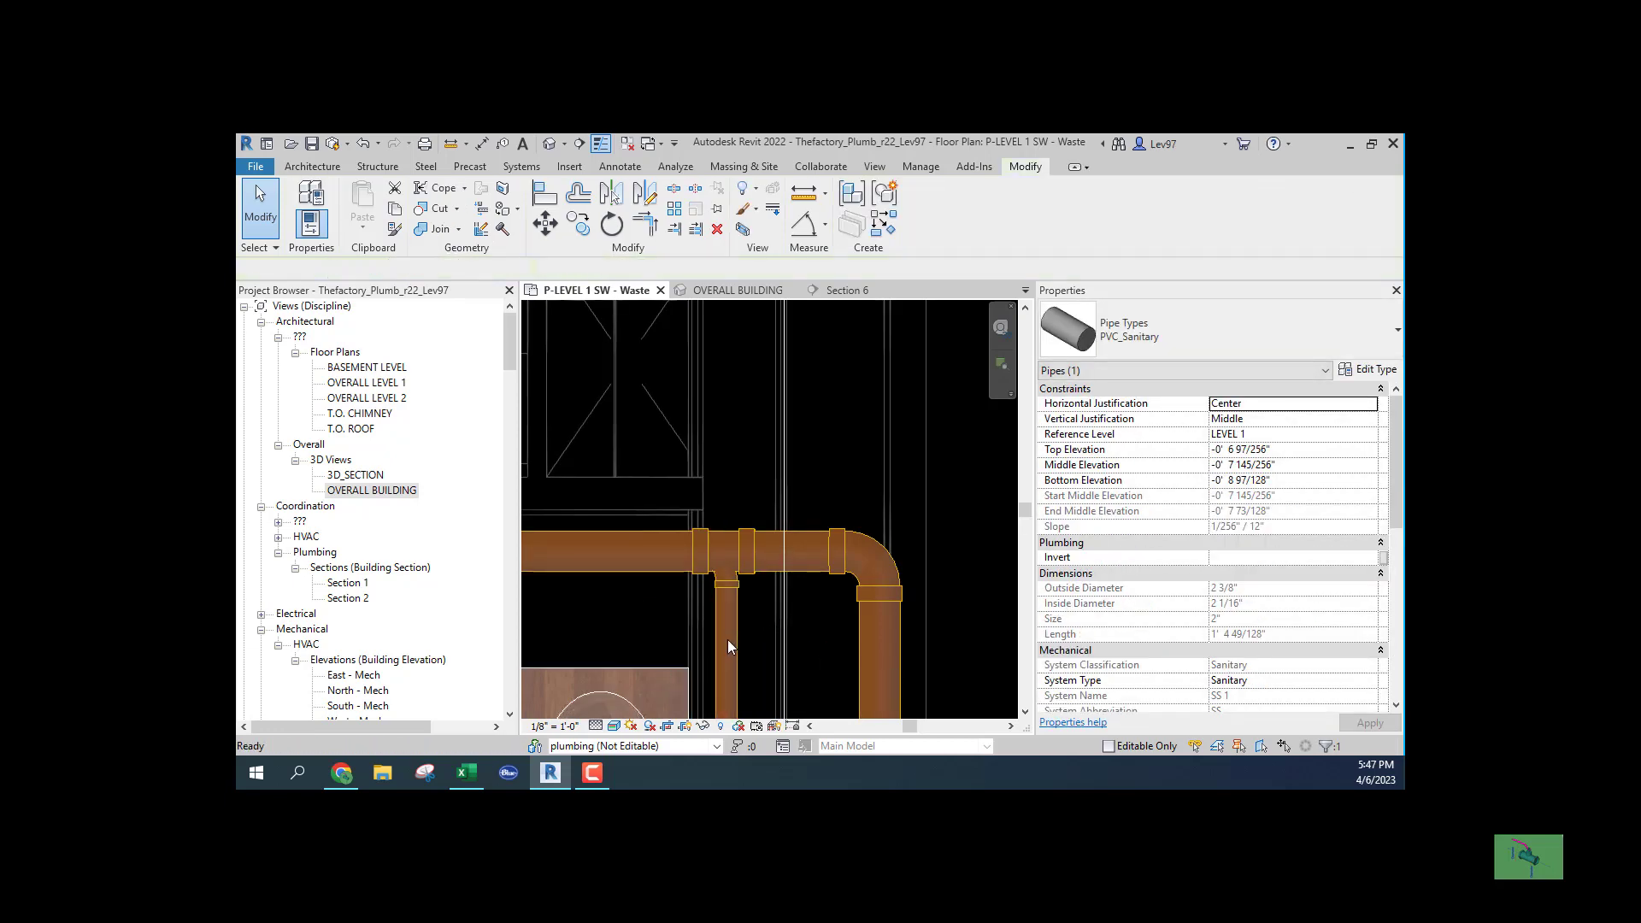
click(735, 650)
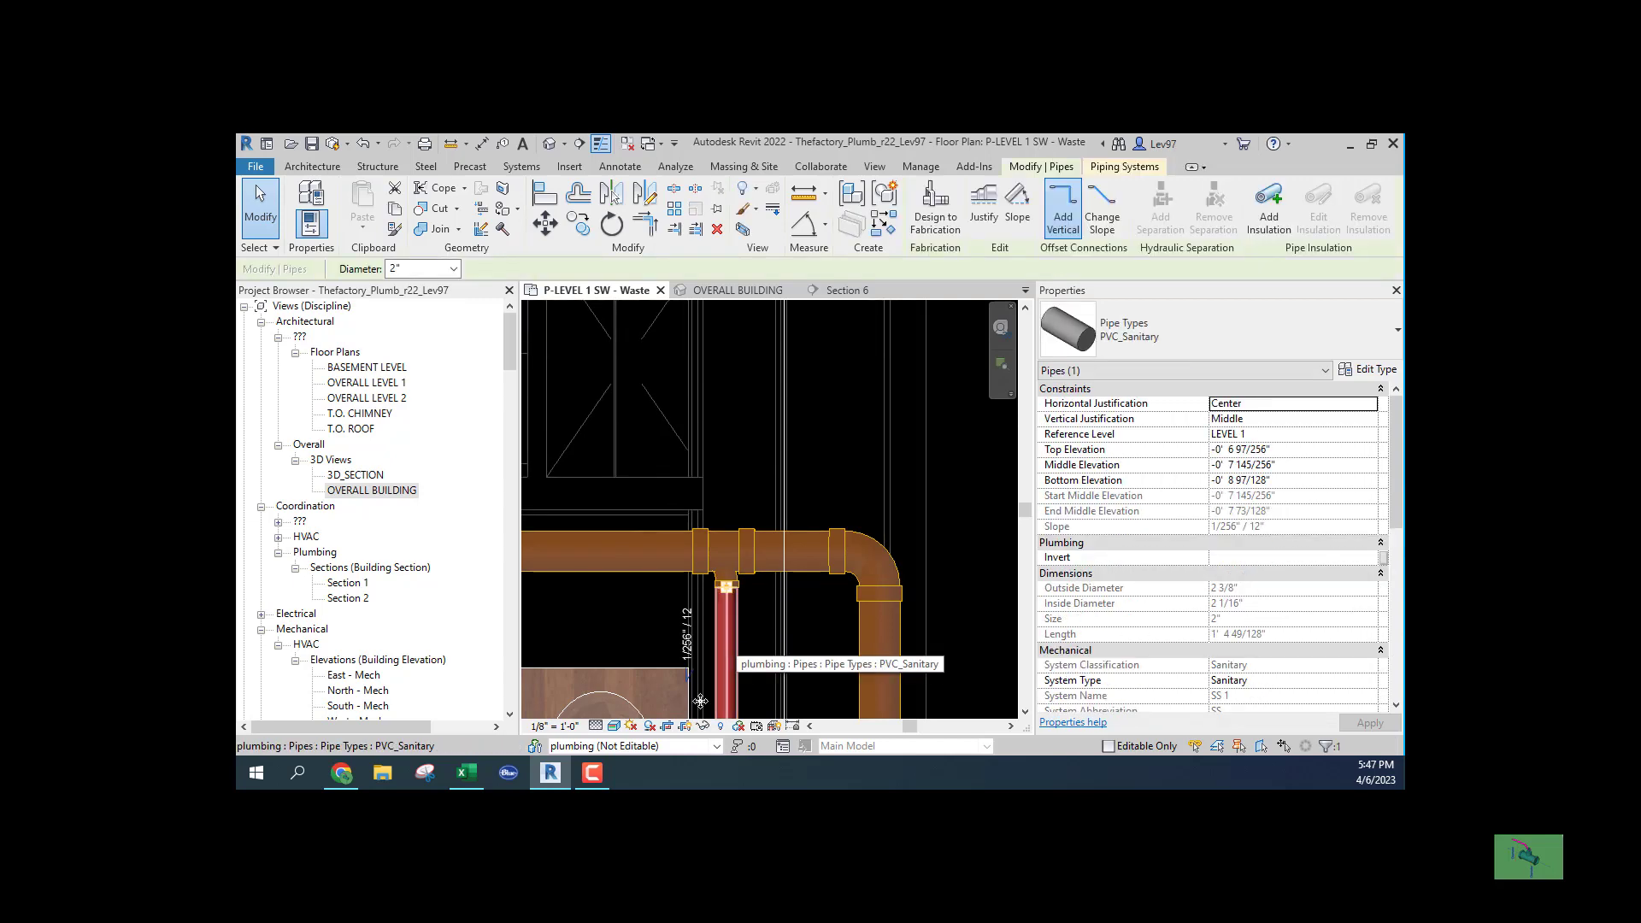
key(Escape)
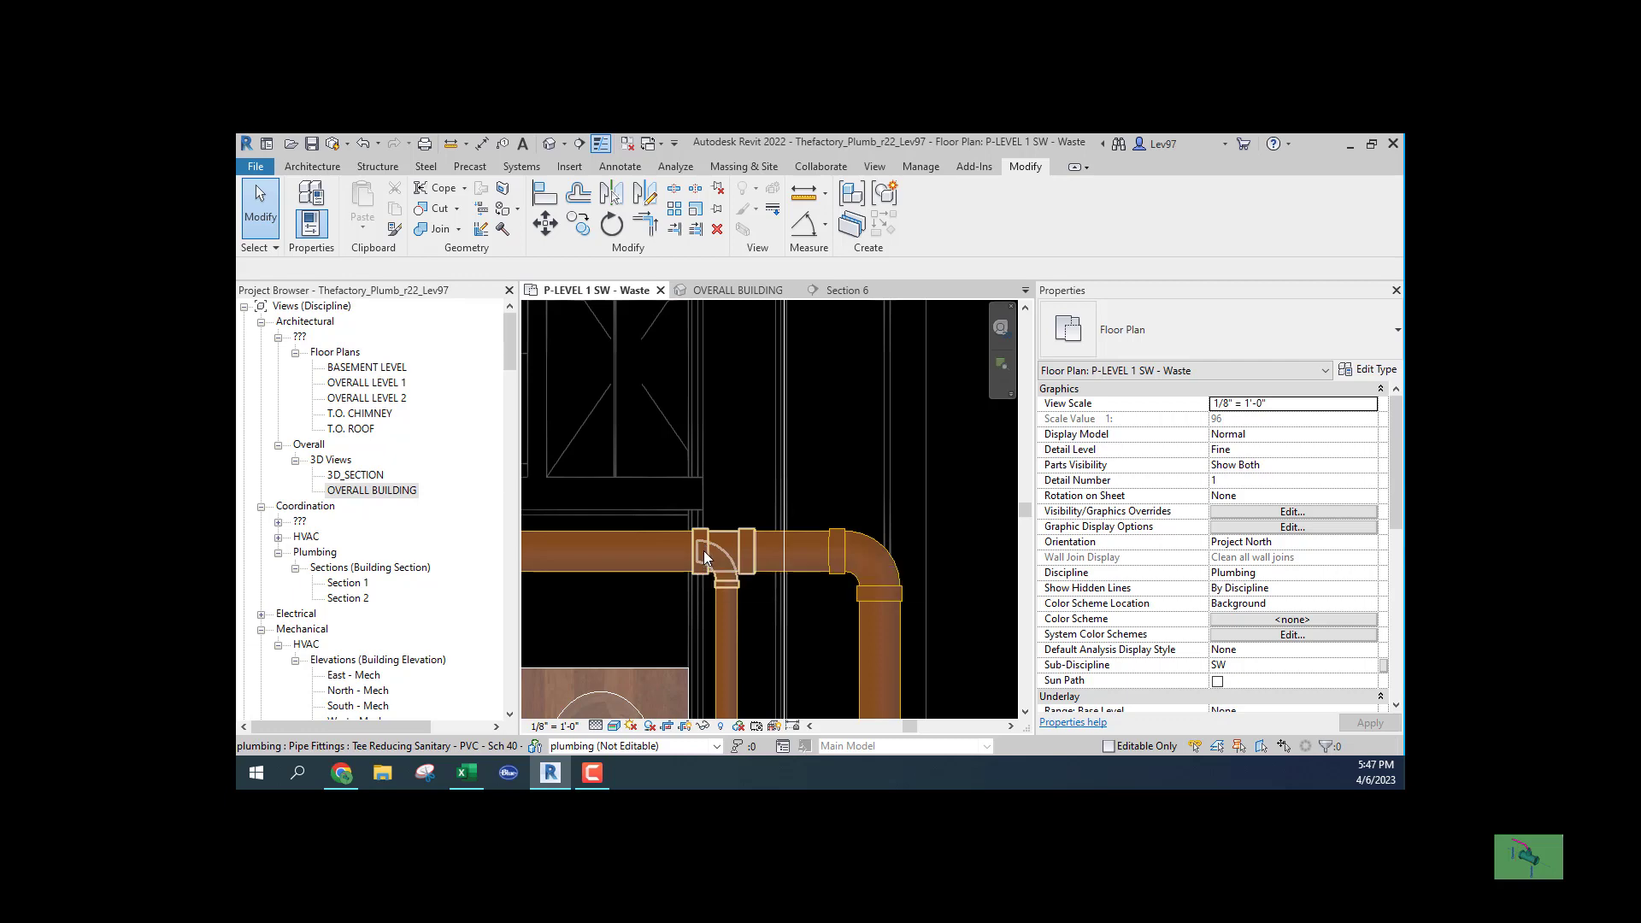
Change the tee to Wye Combination with 8th Bend - PVC - Sch 40 - DWV: Standard
click(703, 550)
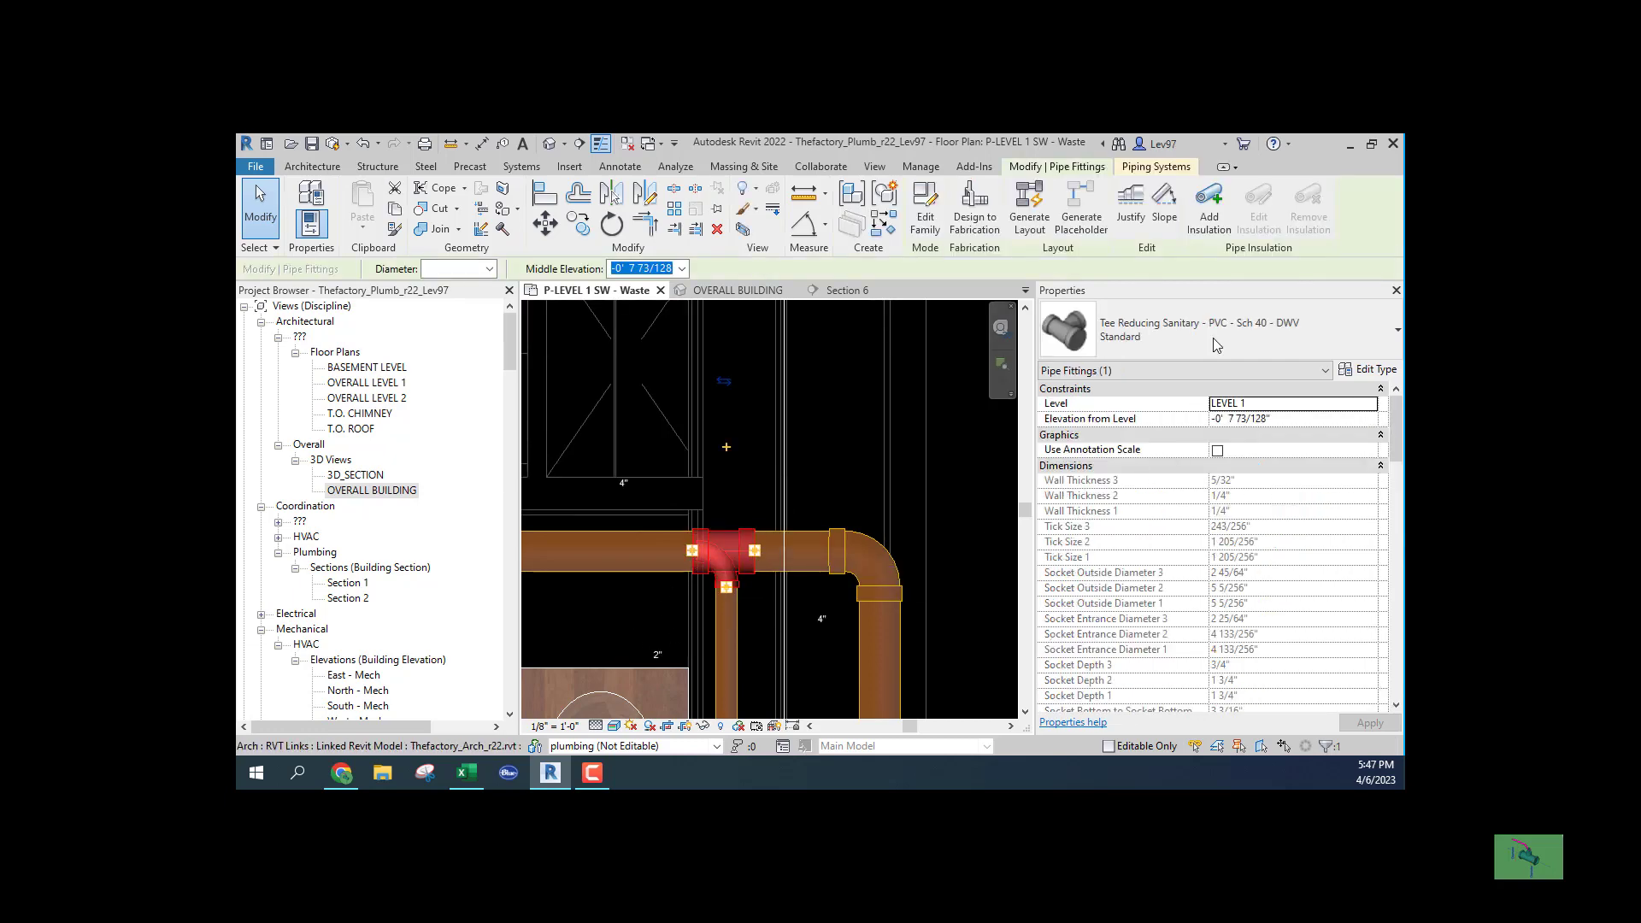
click(1263, 340)
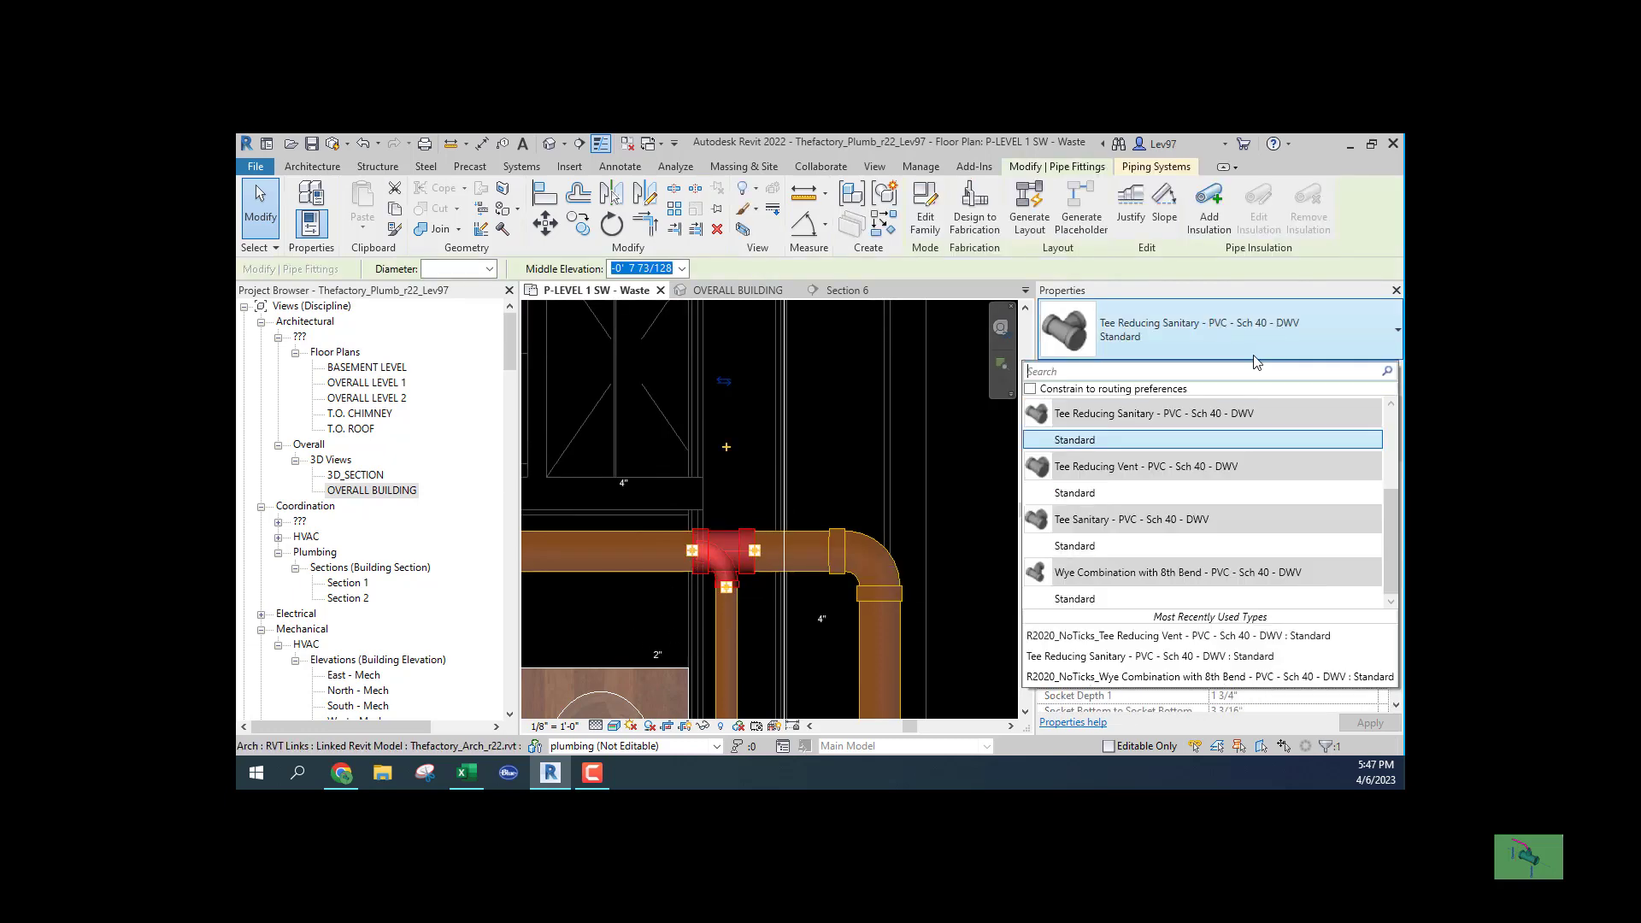
click(1094, 599)
click(612, 619)
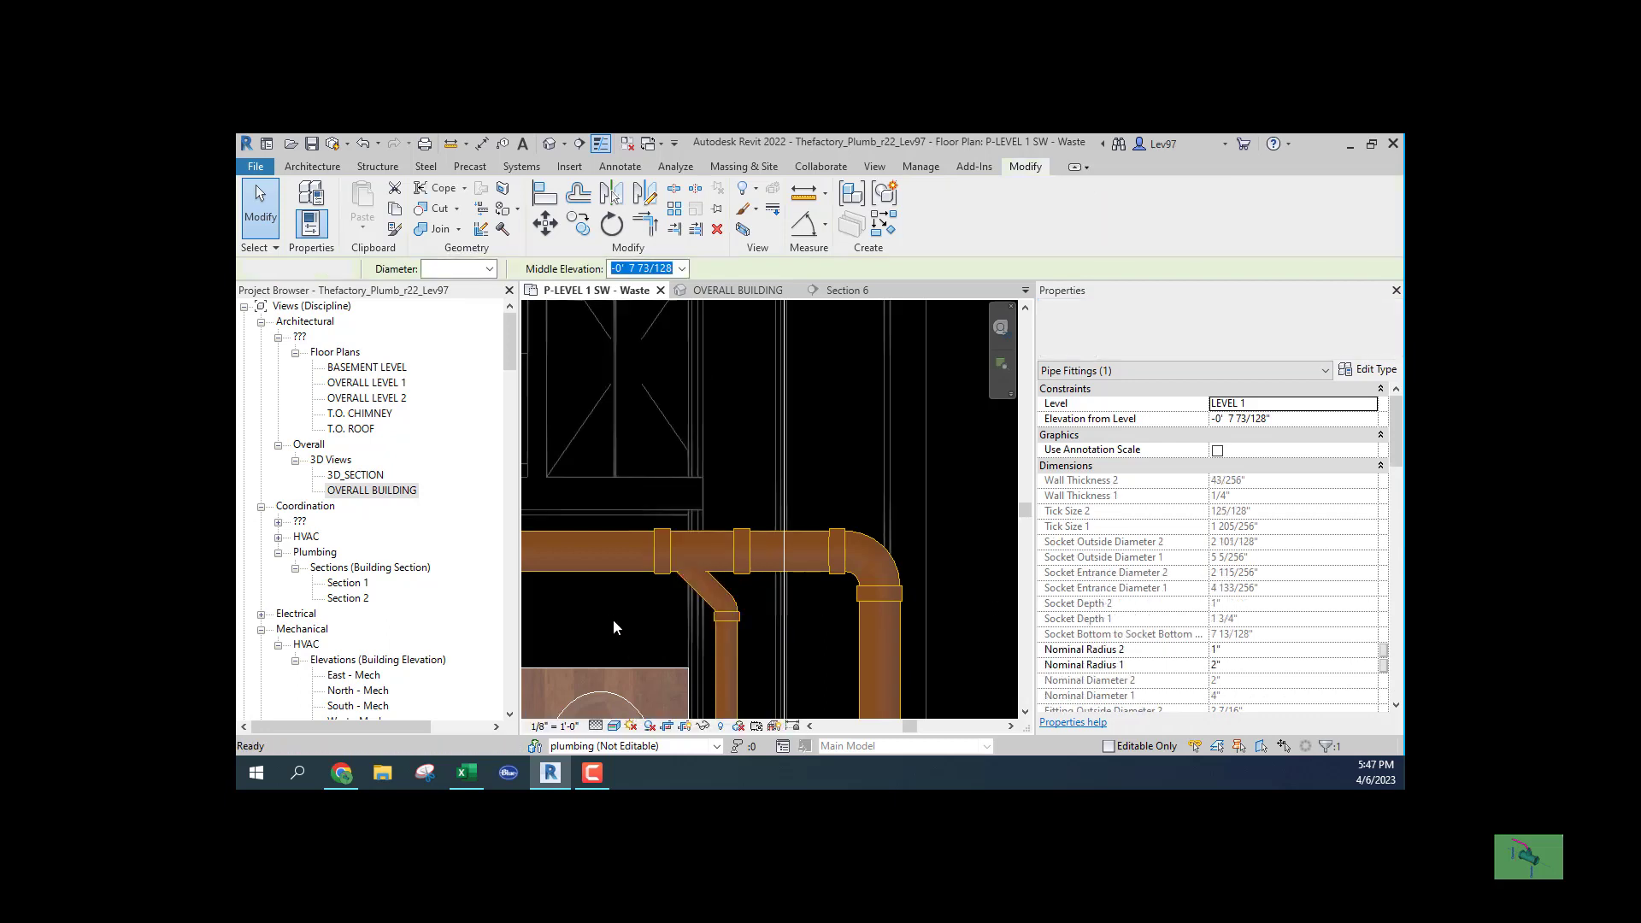
scroll(614, 620, down, 2)
middle_drag(613, 620, 700, 504)
scroll(700, 504, down, 3)
scroll(683, 550, down, 1)
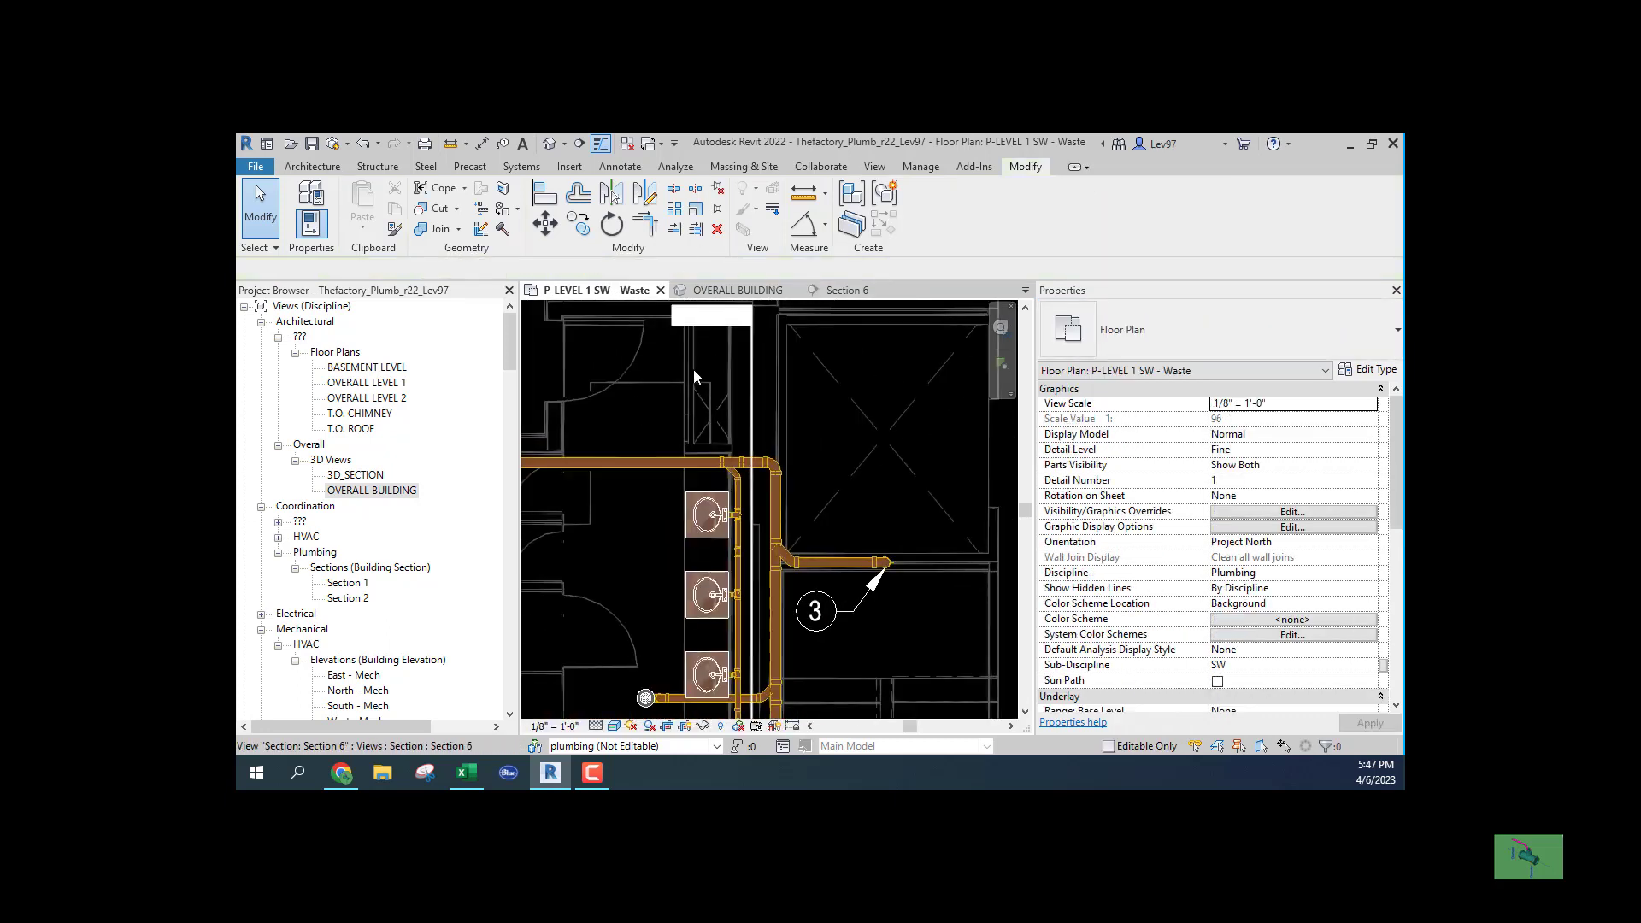
Orbit the OVERALL BUILDING 3D view around the selected sanitary pipe and wye connections
click(663, 462)
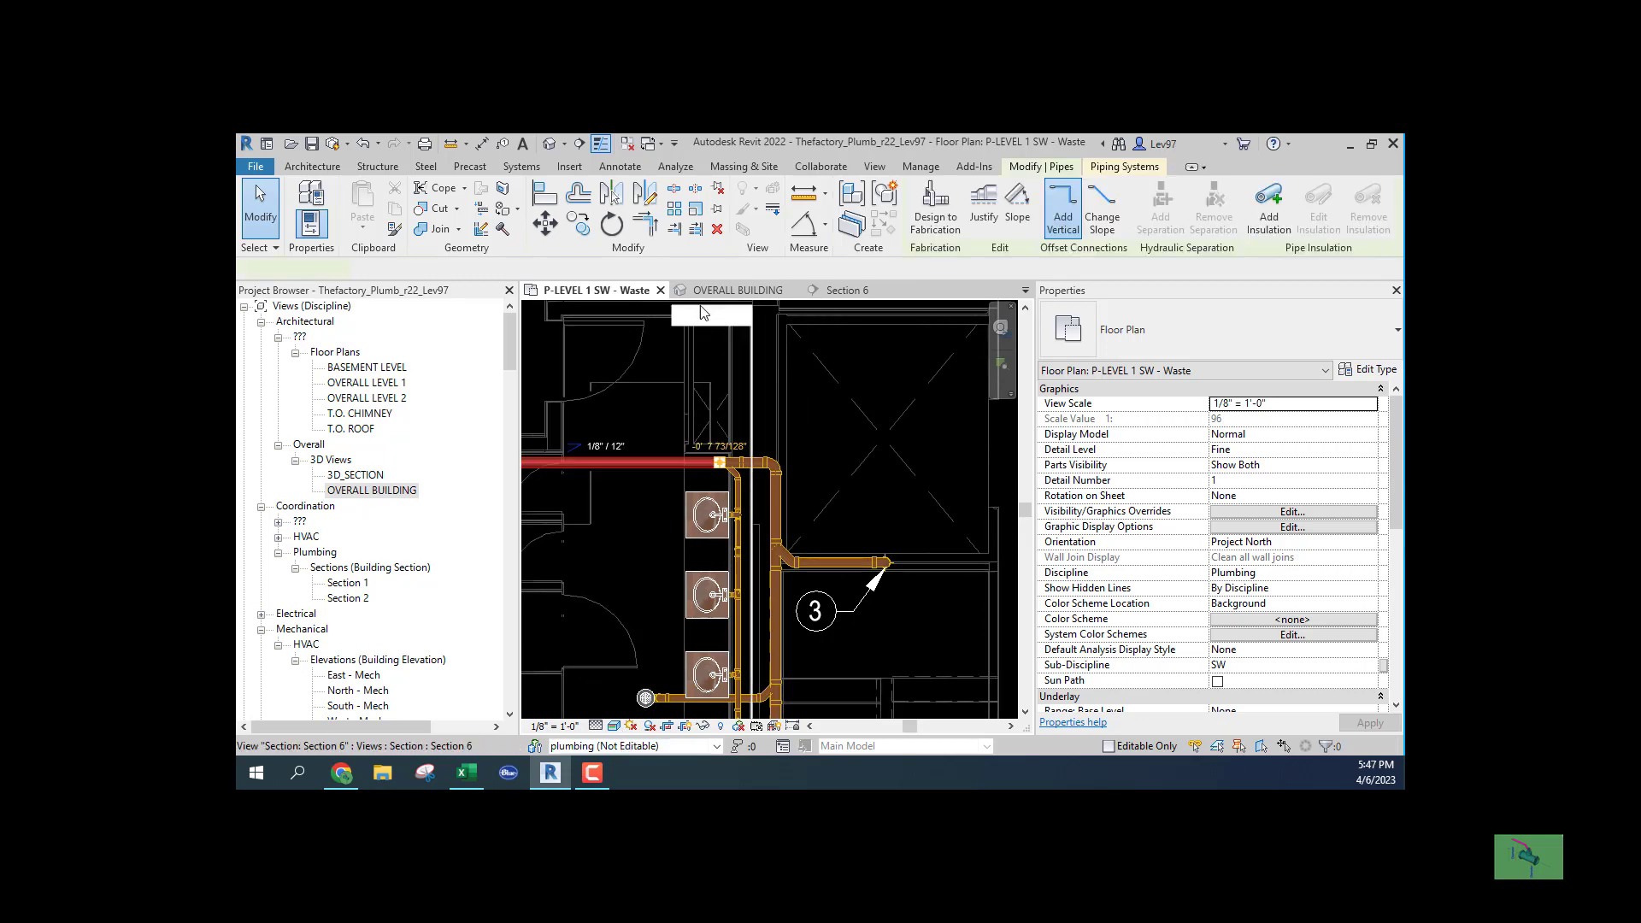
click(741, 293)
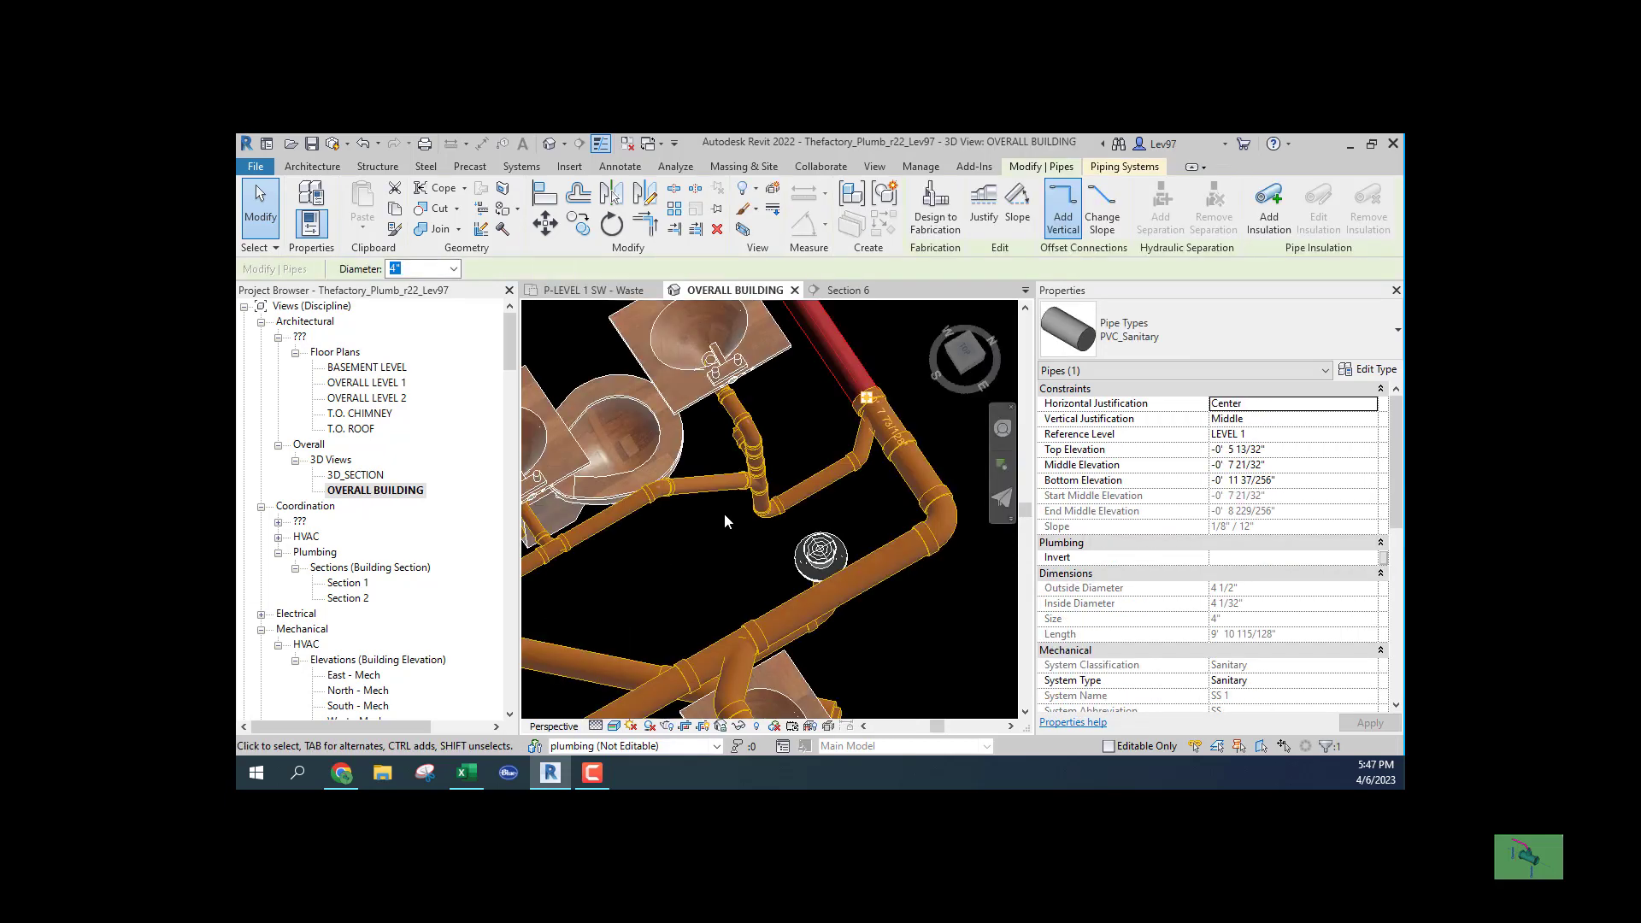
mouse_move(726, 523)
shift+middle_down()
mouse_move(730, 558)
mouse_move(787, 535)
mouse_move(636, 593)
mouse_move(605, 562)
shift+middle_up()
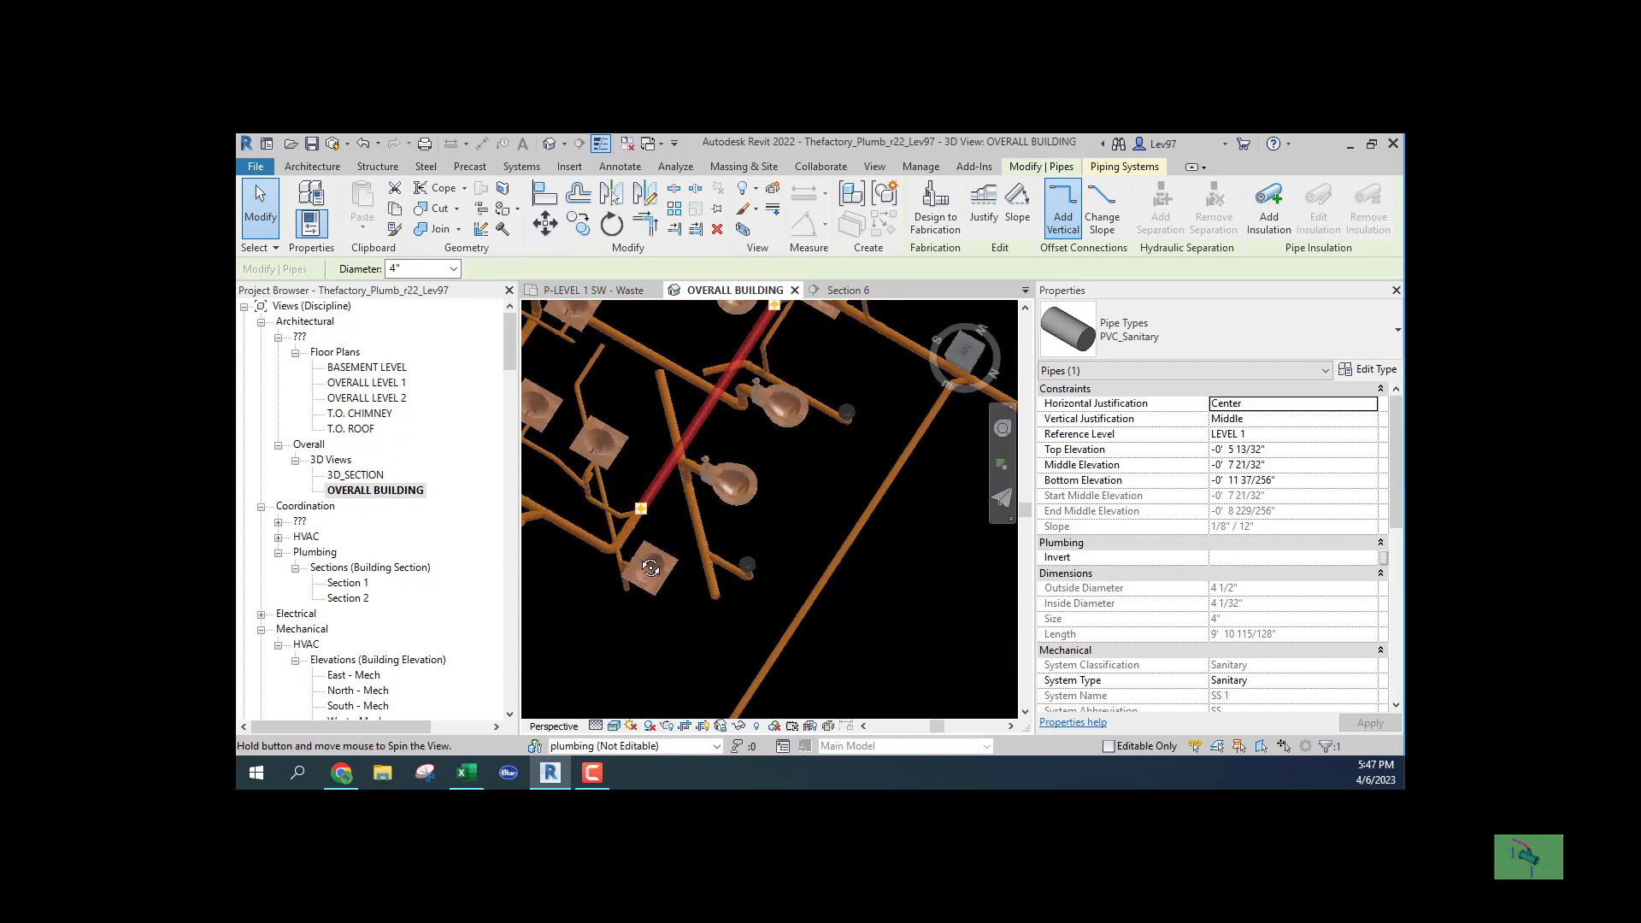
shift+middle_drag(651, 567, 588, 520)
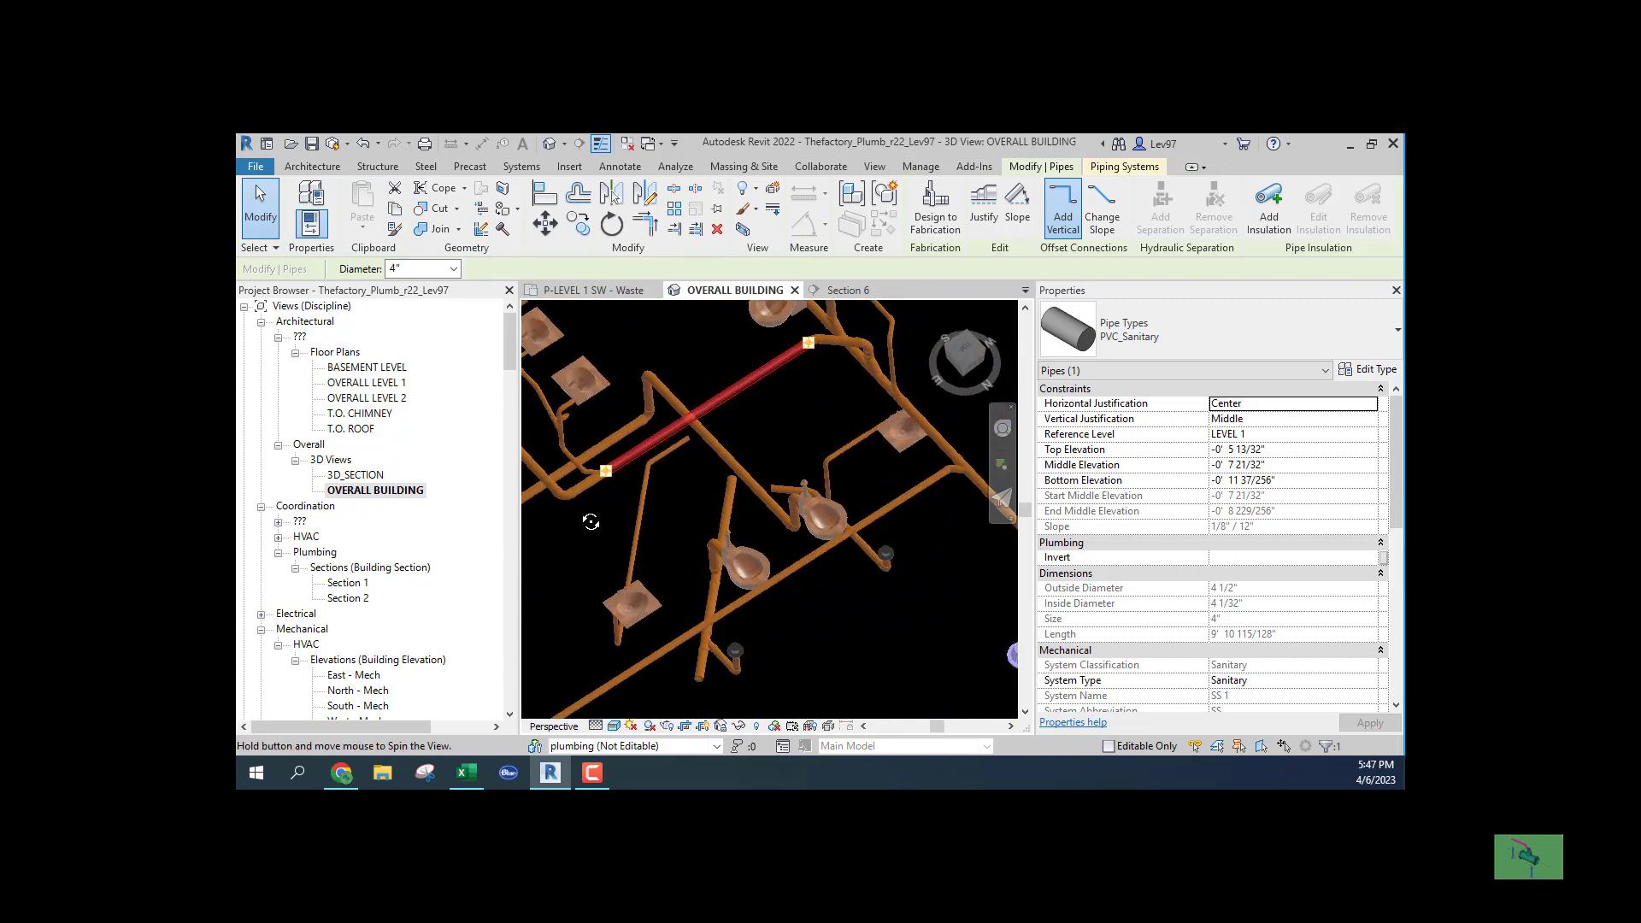
shift+middle_drag(588, 520, 586, 525)
scroll(728, 486, up, 2)
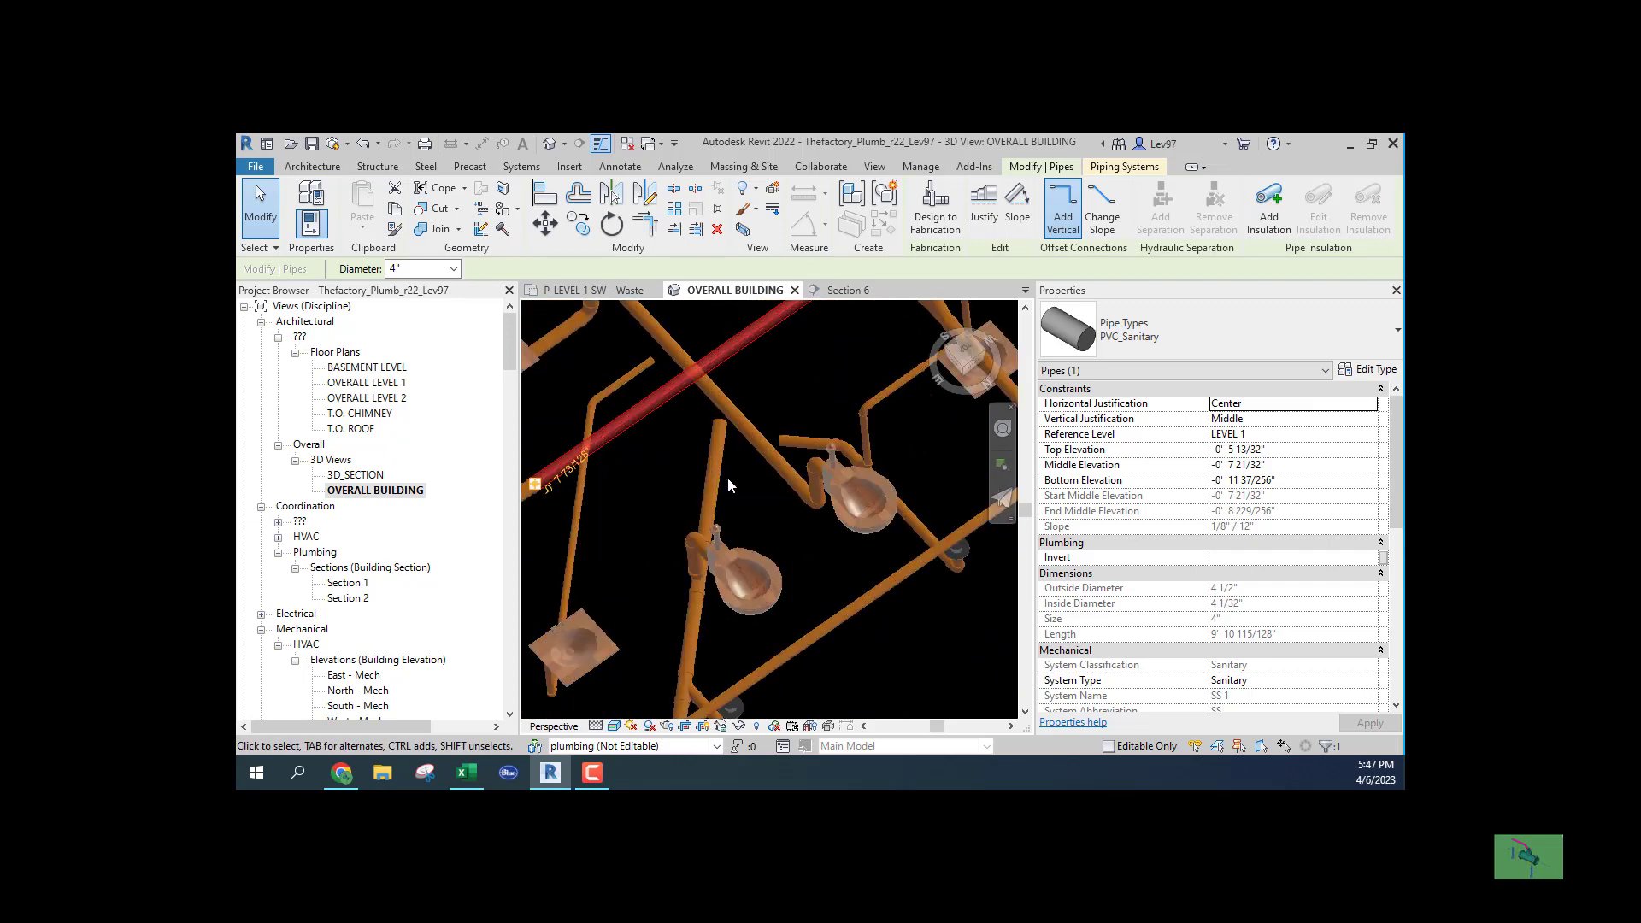
scroll(727, 485, down, 3)
scroll(713, 504, down, 2)
mouse_move(724, 548)
shift+middle_down()
mouse_move(745, 469)
mouse_move(803, 505)
shift+middle_up()
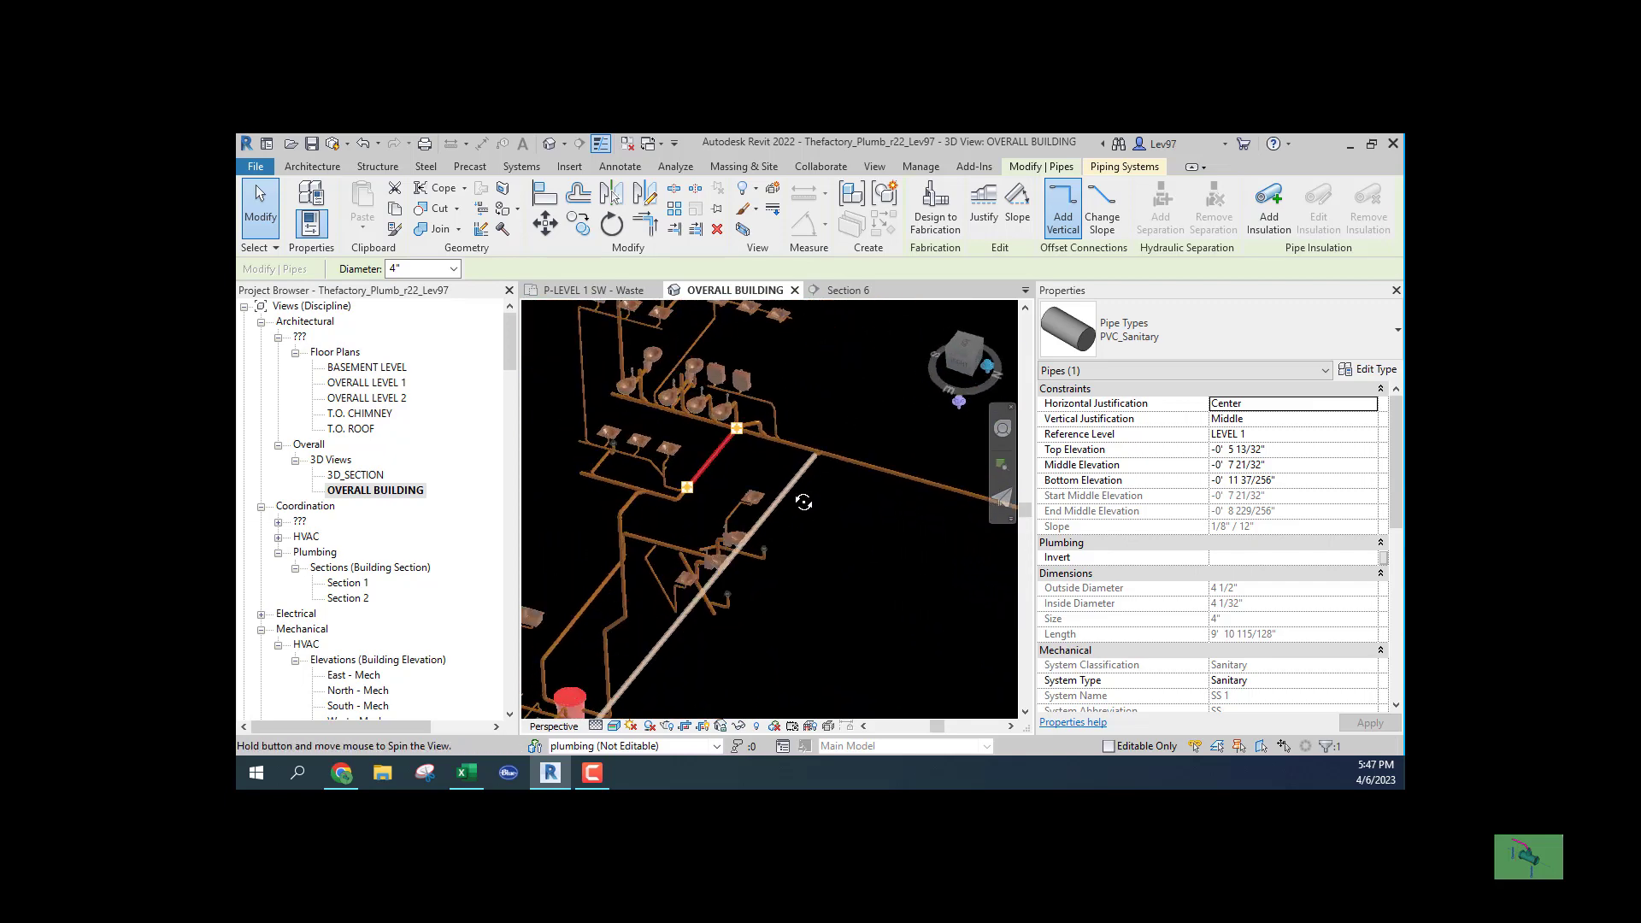
shift+middle_drag(803, 504, 677, 606)
scroll(703, 580, up, 3)
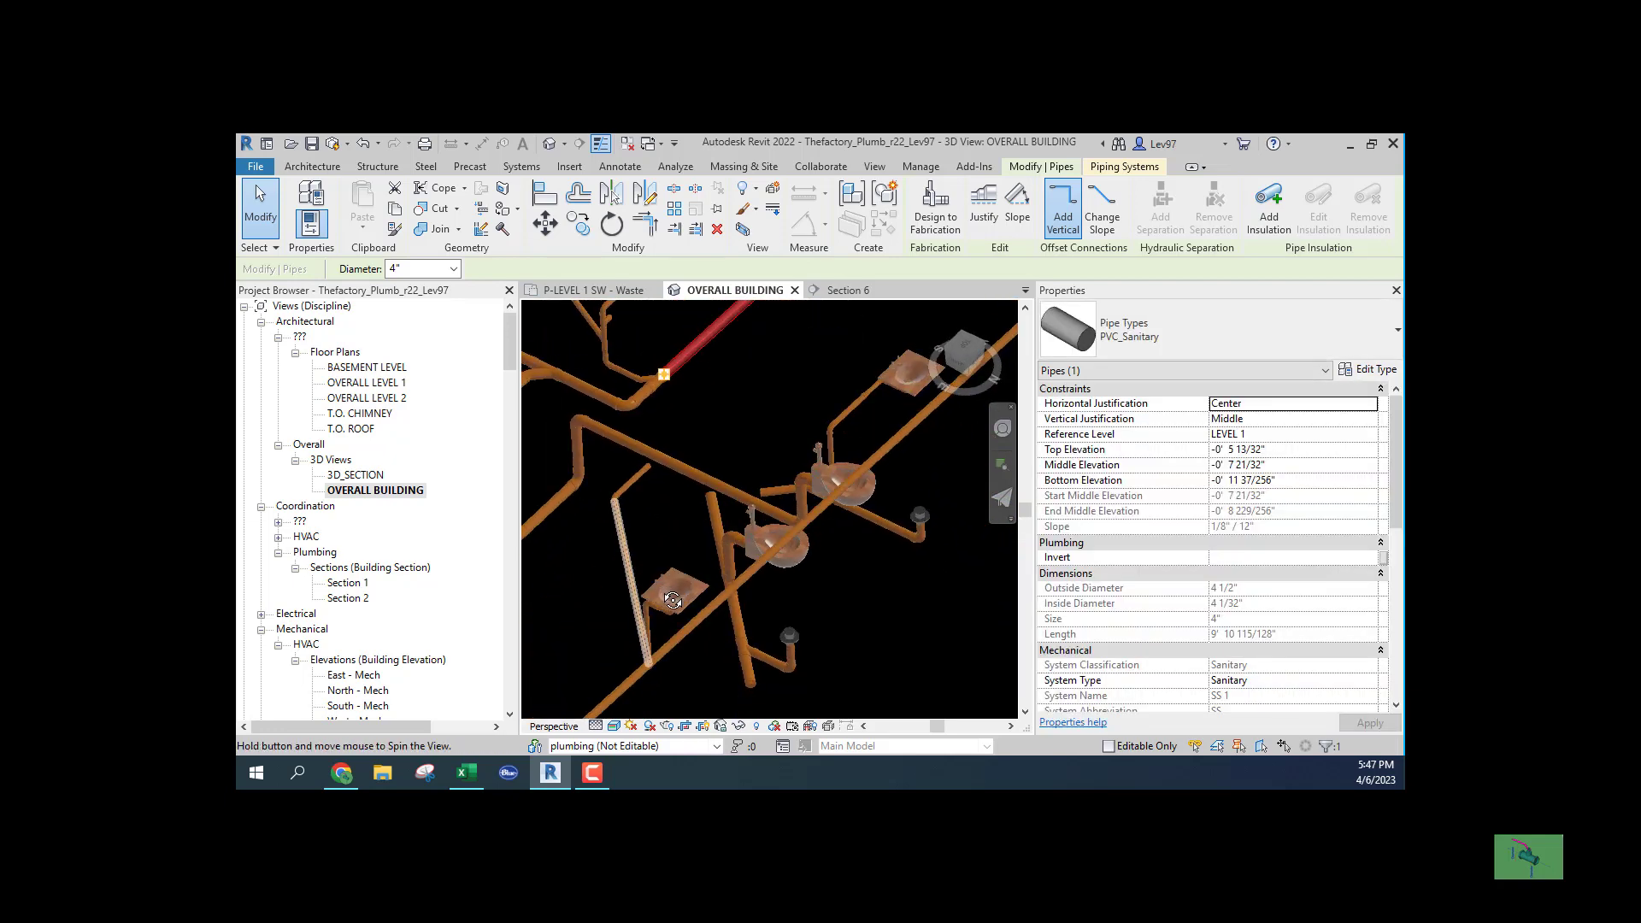
mouse_move(676, 607)
shift+middle_down()
mouse_move(663, 582)
mouse_move(693, 565)
mouse_move(699, 516)
shift+middle_up()
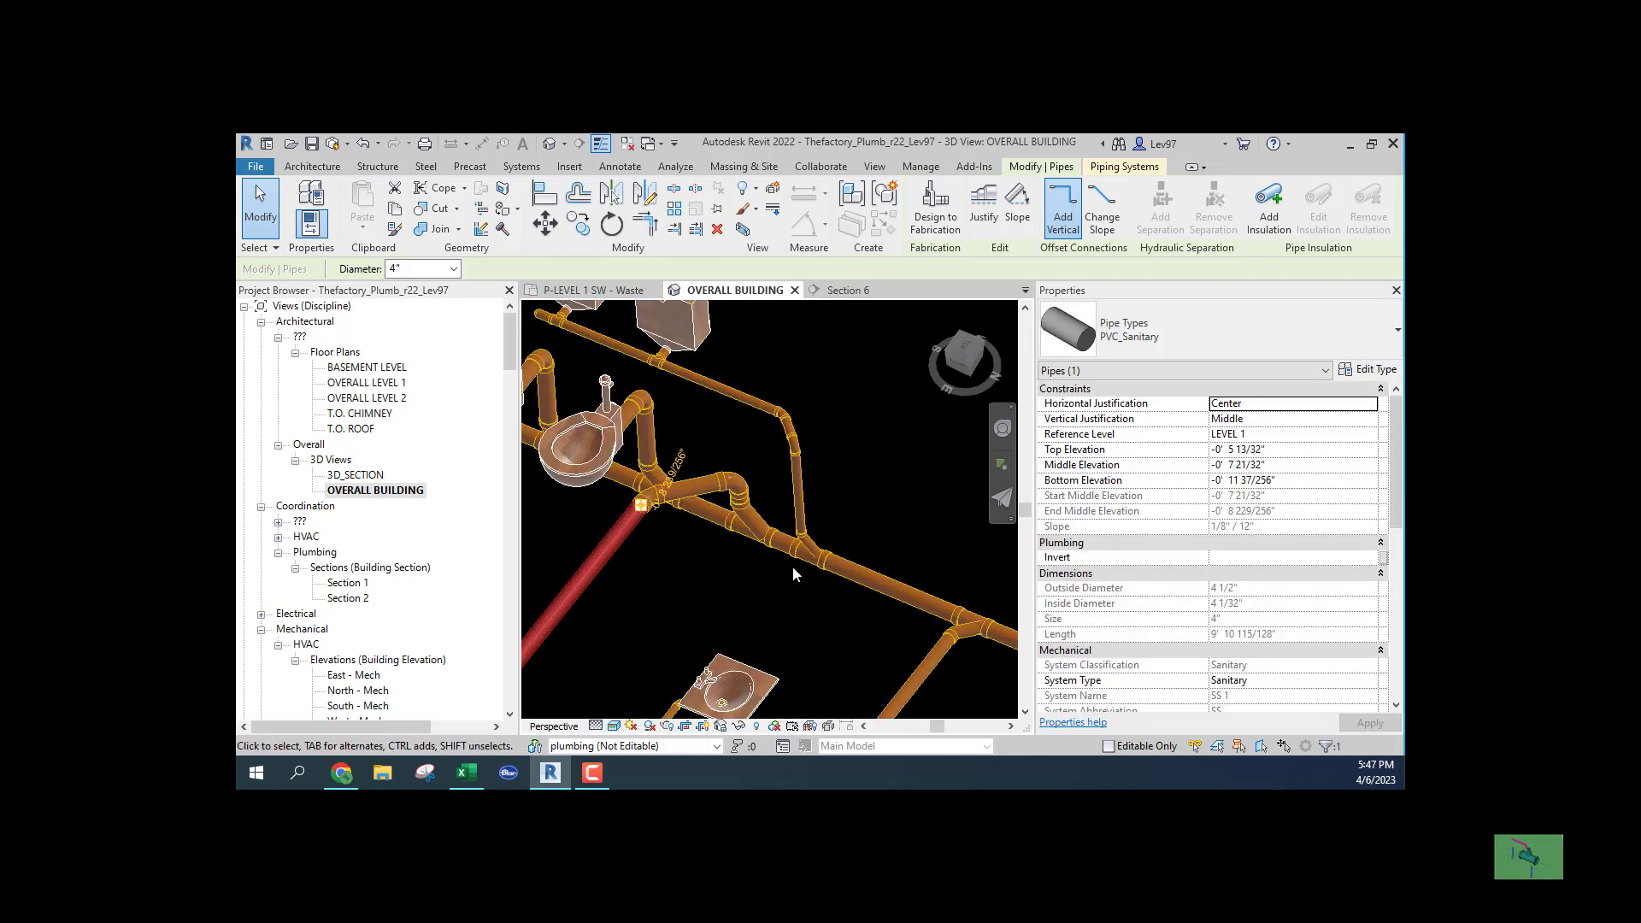
scroll(745, 587, down, 3)
mouse_move(722, 617)
shift+middle_down()
mouse_move(836, 518)
mouse_move(844, 542)
mouse_move(781, 614)
mouse_move(836, 442)
shift+middle_up()
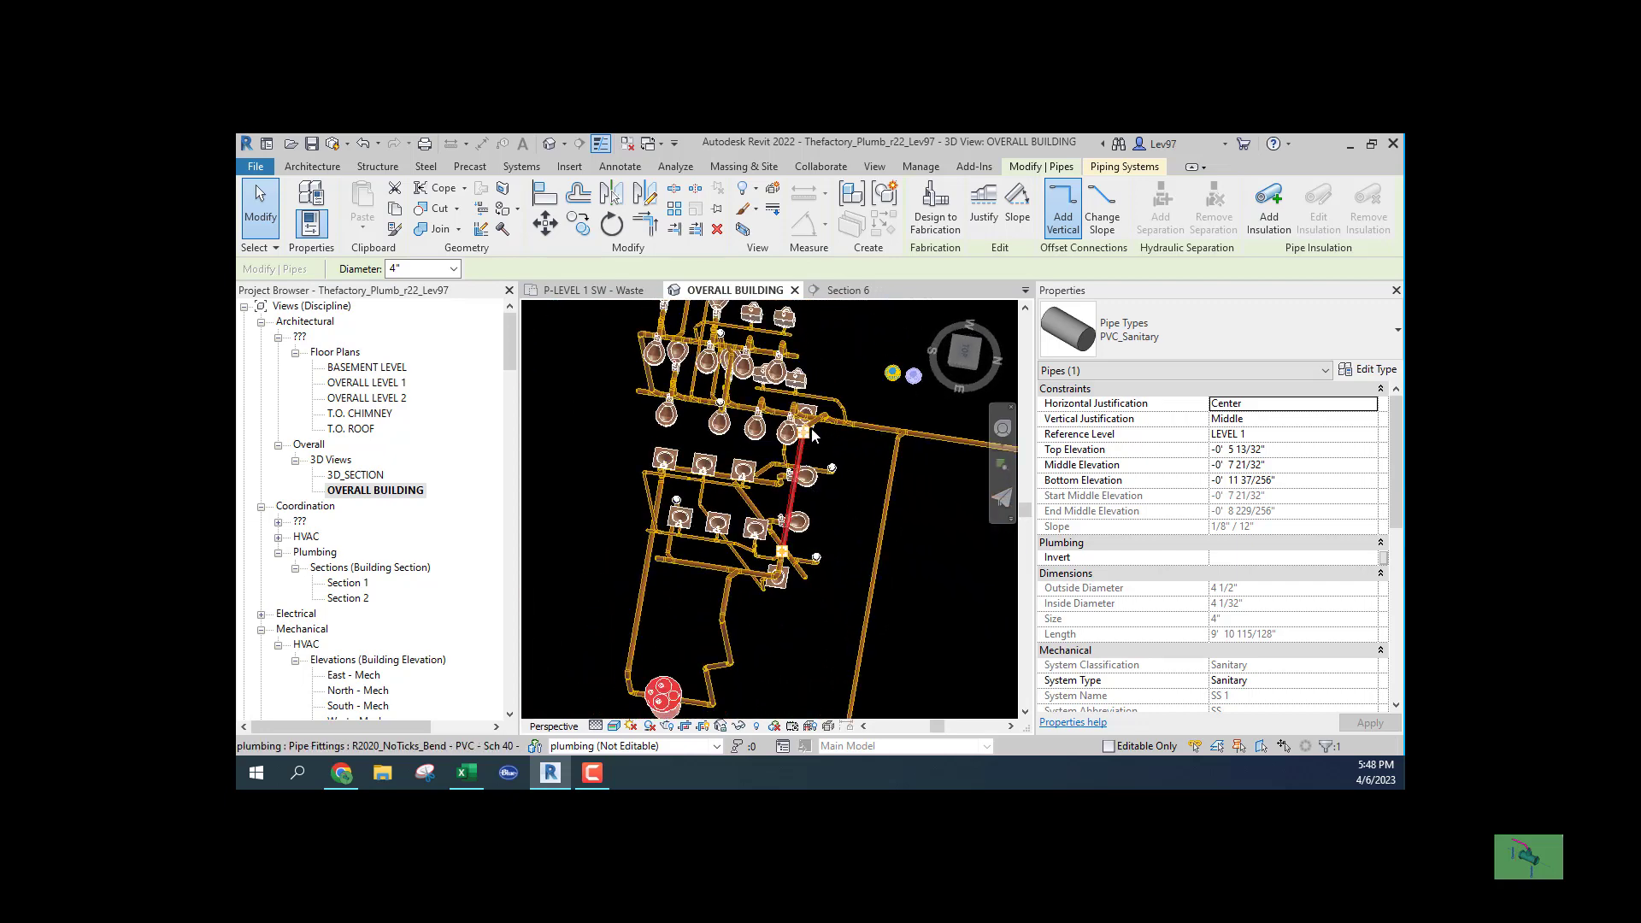
scroll(836, 443, up, 3)
scroll(837, 443, up, 2)
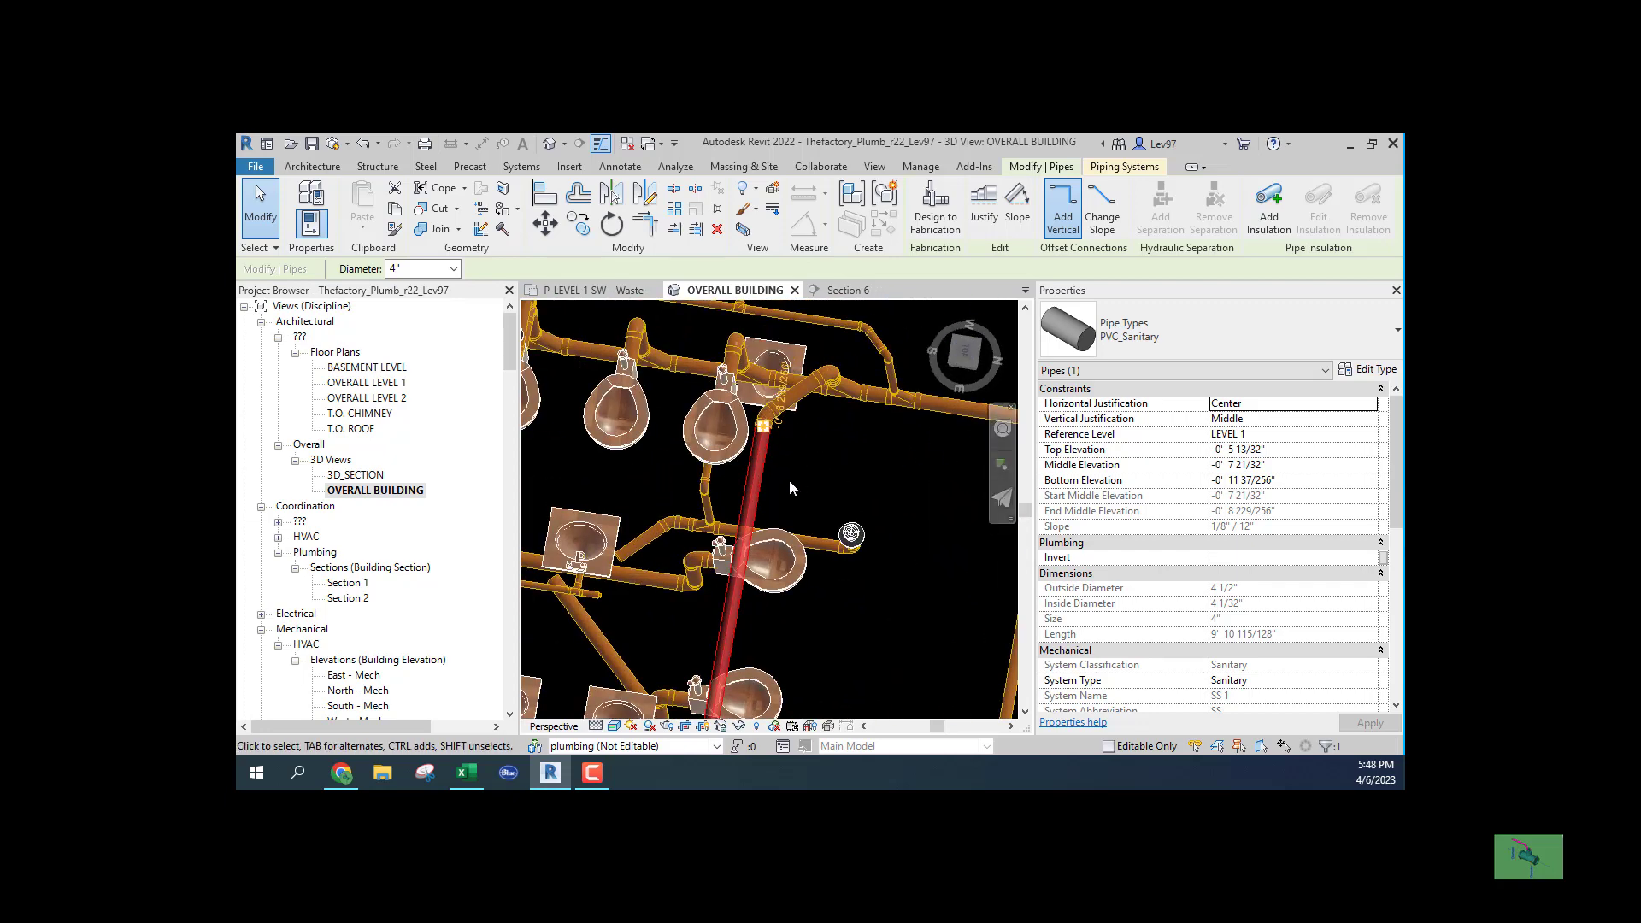
Return to the P-LEVEL 1 SW - Waste plan and pan around the lavatory area
click(590, 290)
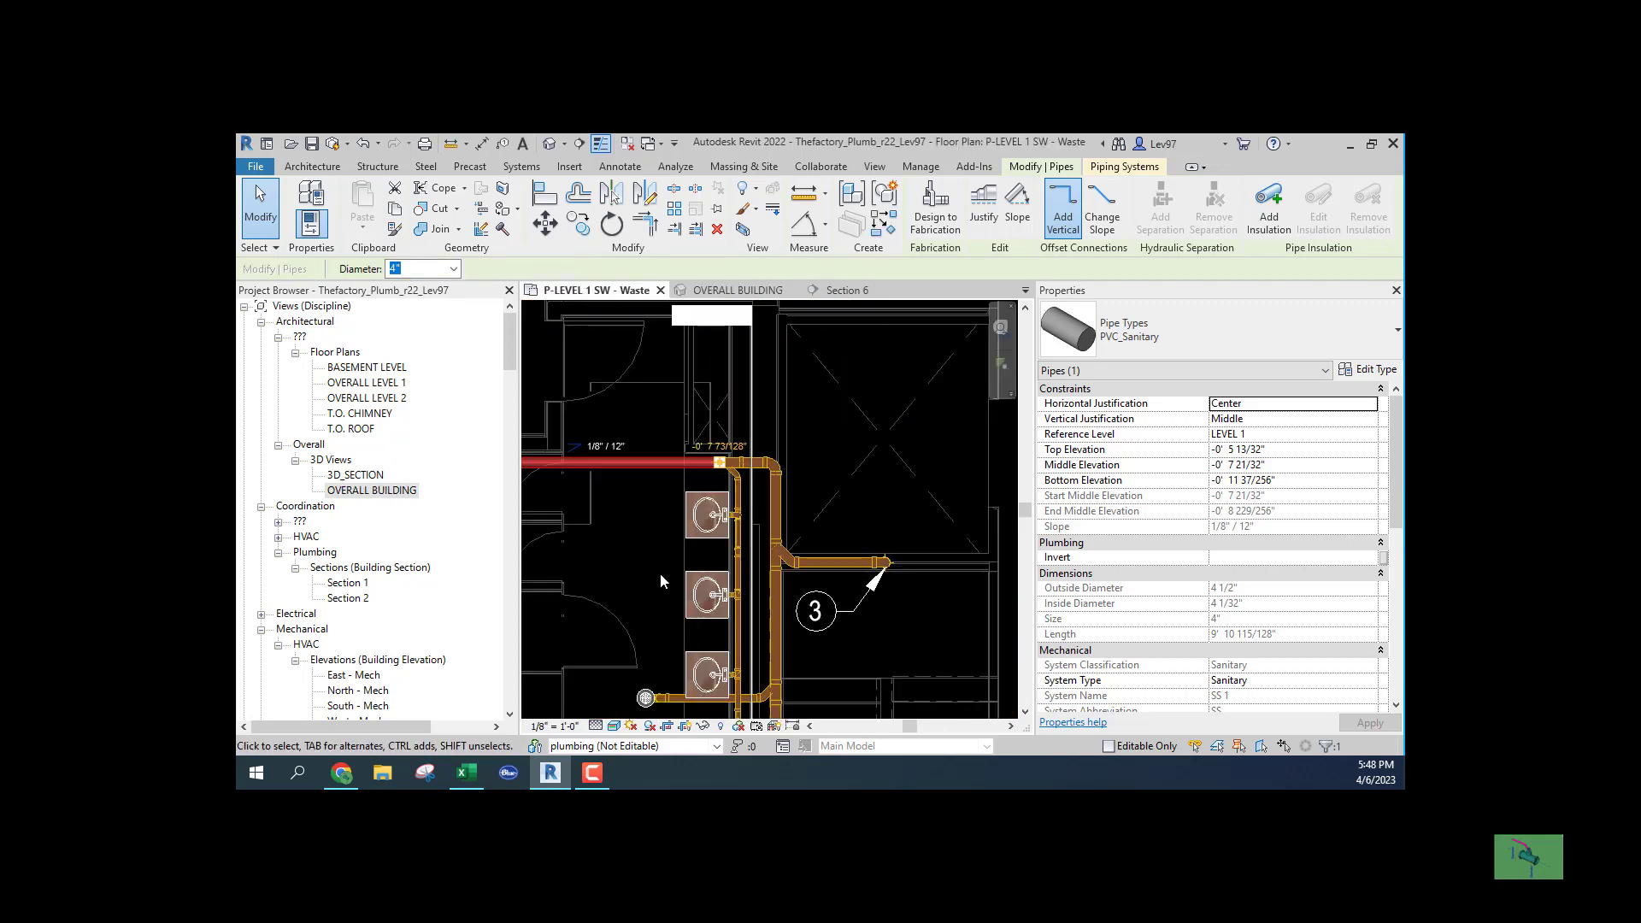
key(Escape)
mouse_move(680, 555)
middle_down()
mouse_move(808, 553)
mouse_move(908, 524)
middle_up()
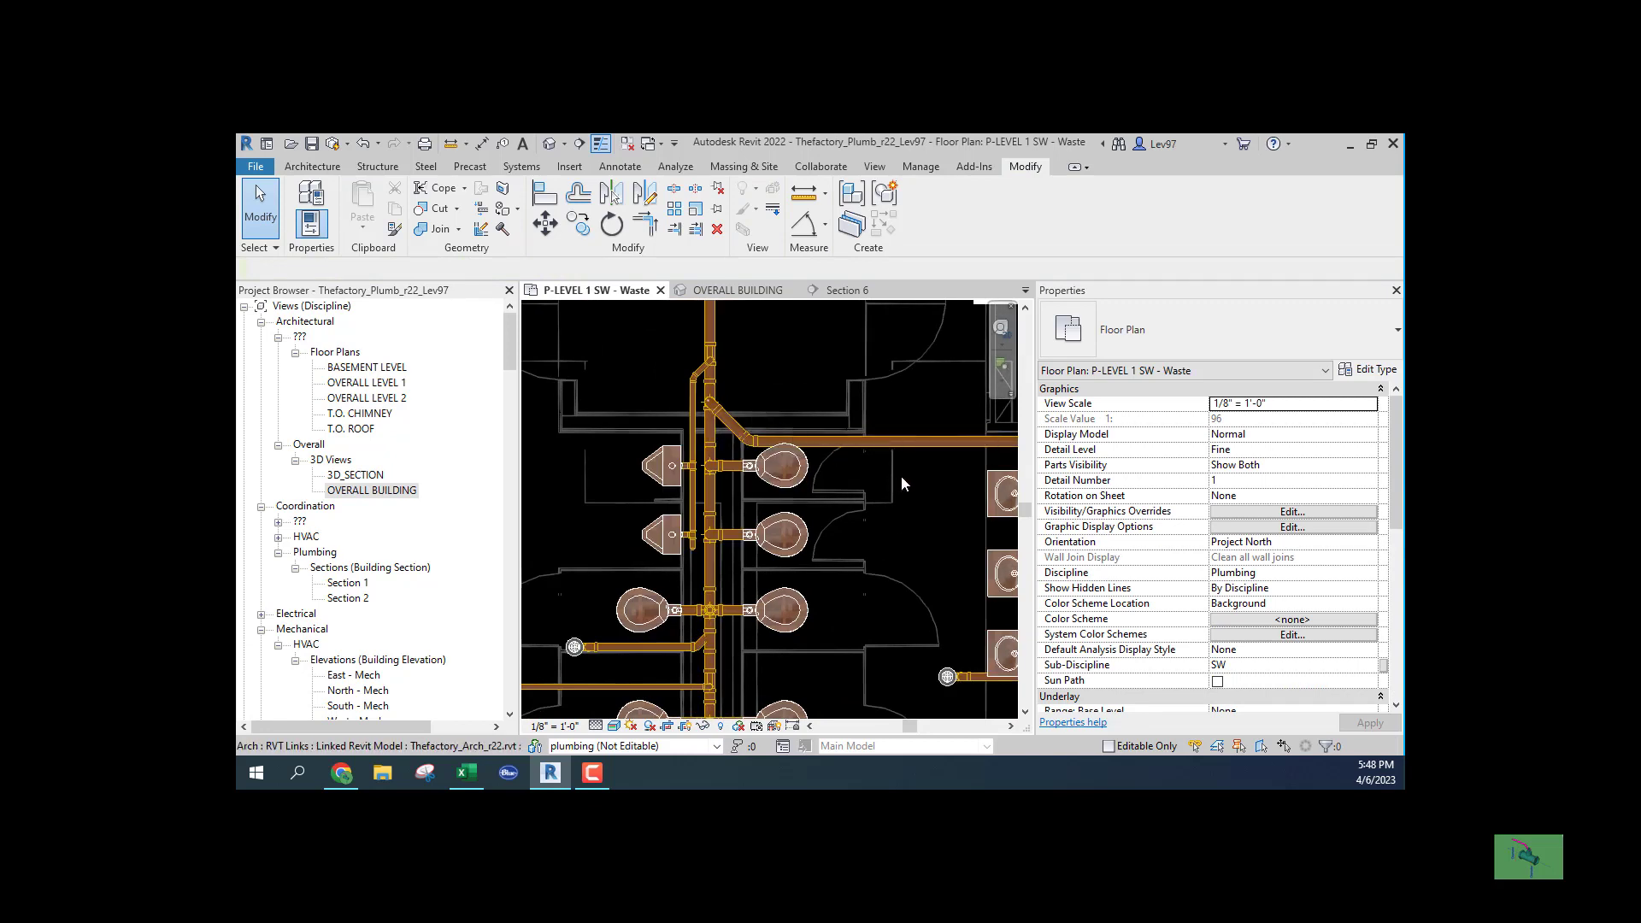
scroll(908, 481, up, 2)
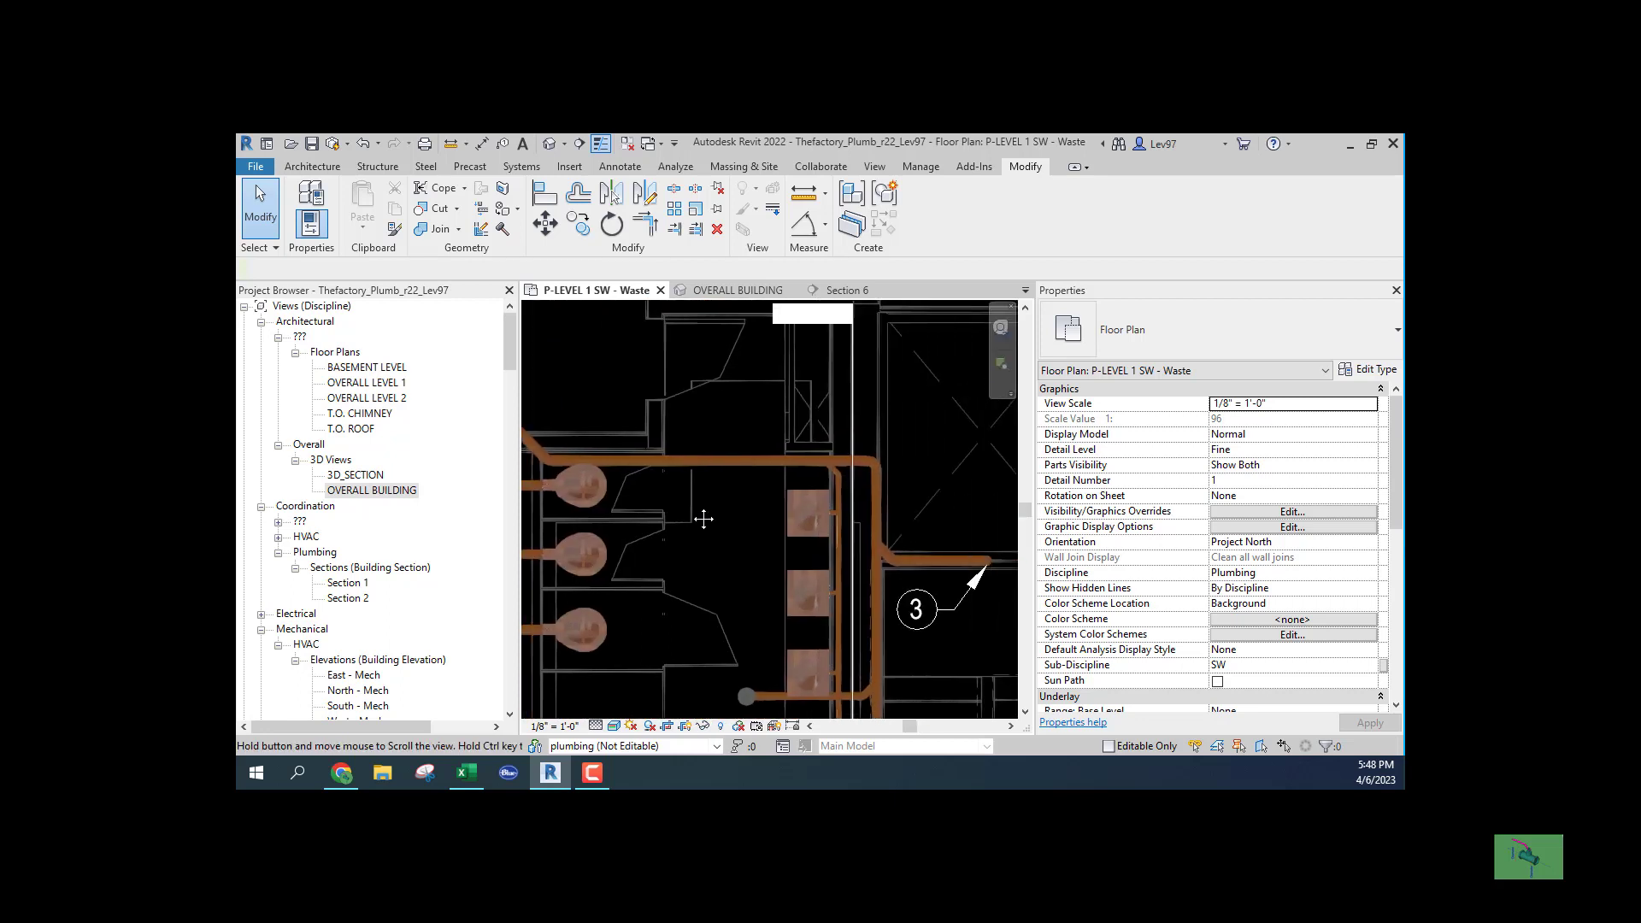
middle_drag(885, 495, 801, 488)
scroll(800, 488, up, 2)
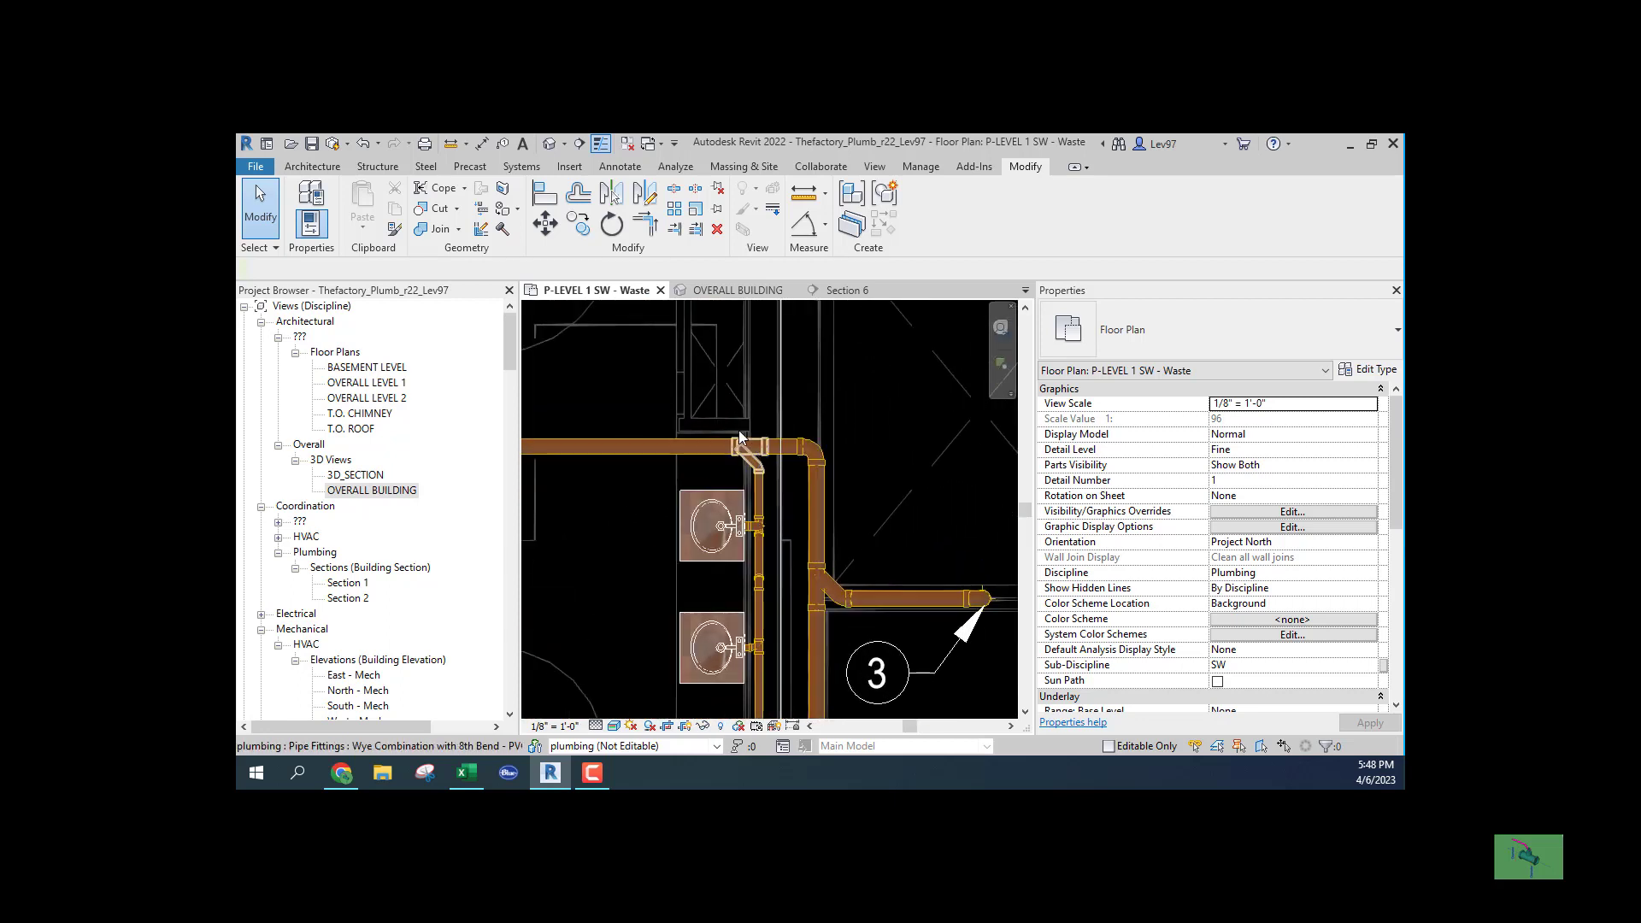
middle_drag(701, 479, 905, 483)
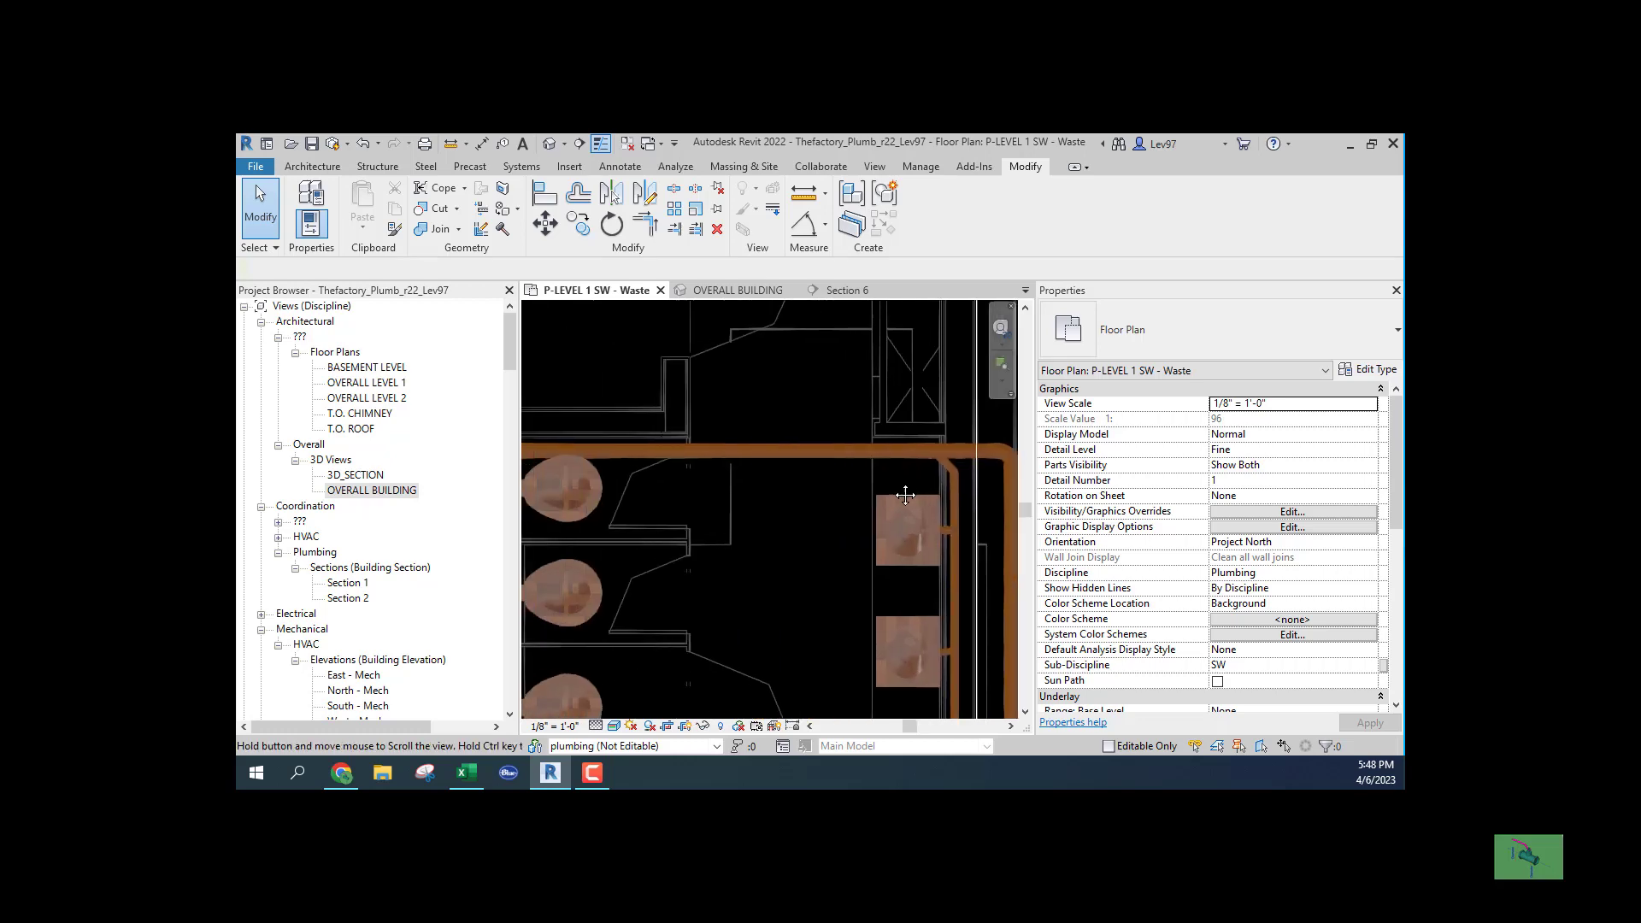
middle_drag(725, 501, 755, 447)
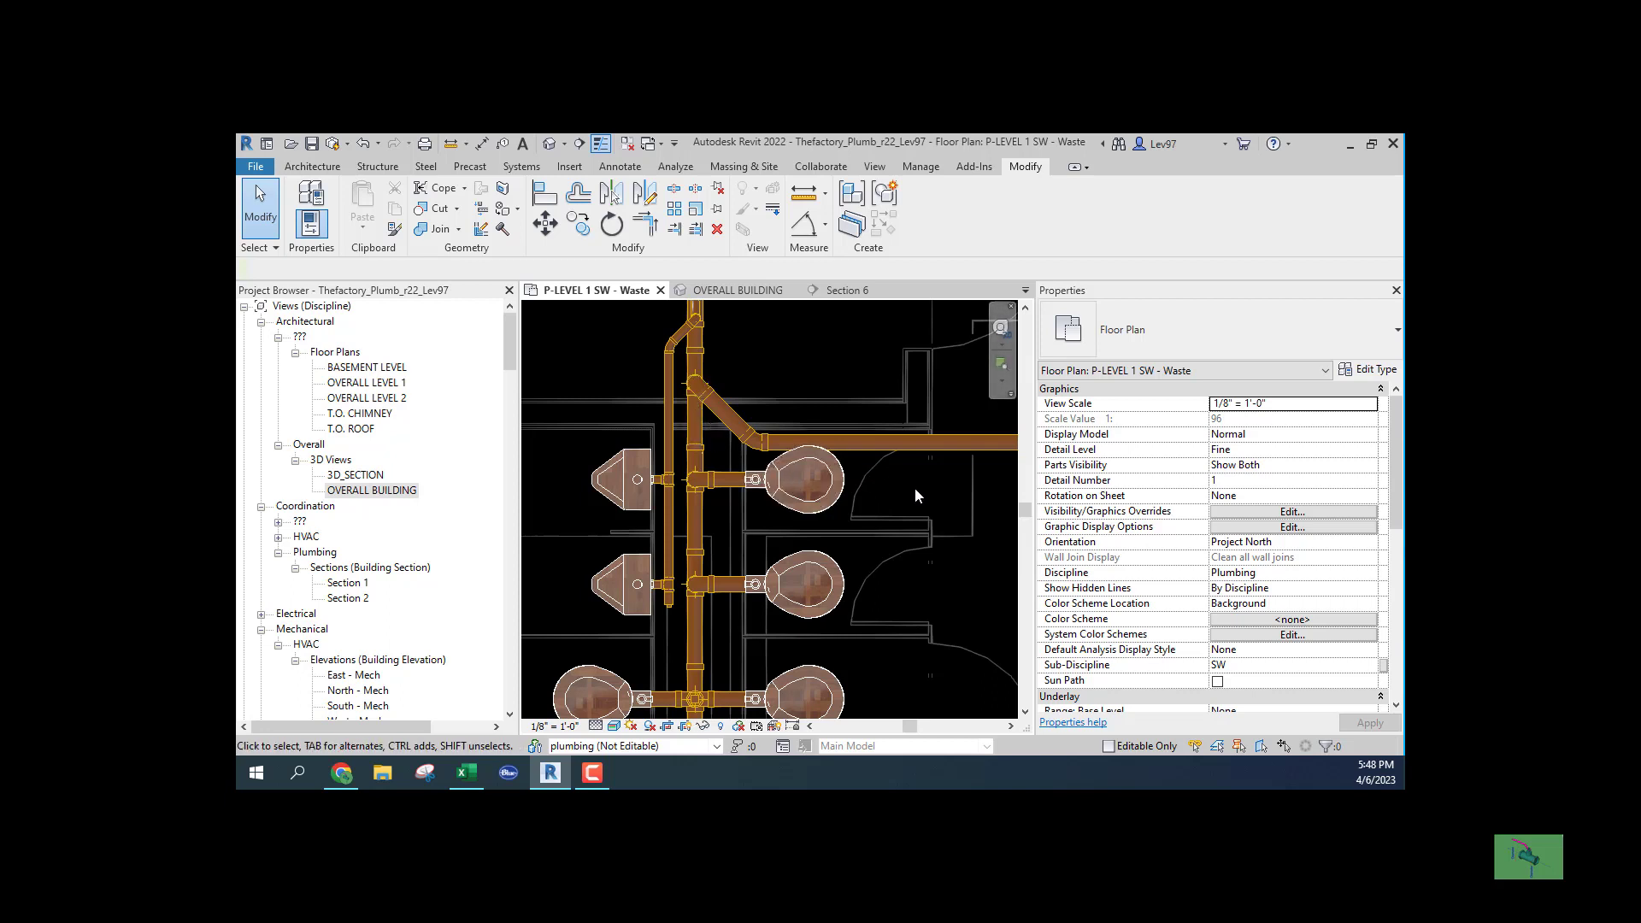
scroll(914, 493, up, 2)
Nudge the short vertical 4-inch pipe near tag 3 one step left
mouse_move(869, 541)
middle_down()
mouse_move(628, 544)
mouse_move(761, 551)
middle_up()
click(826, 527)
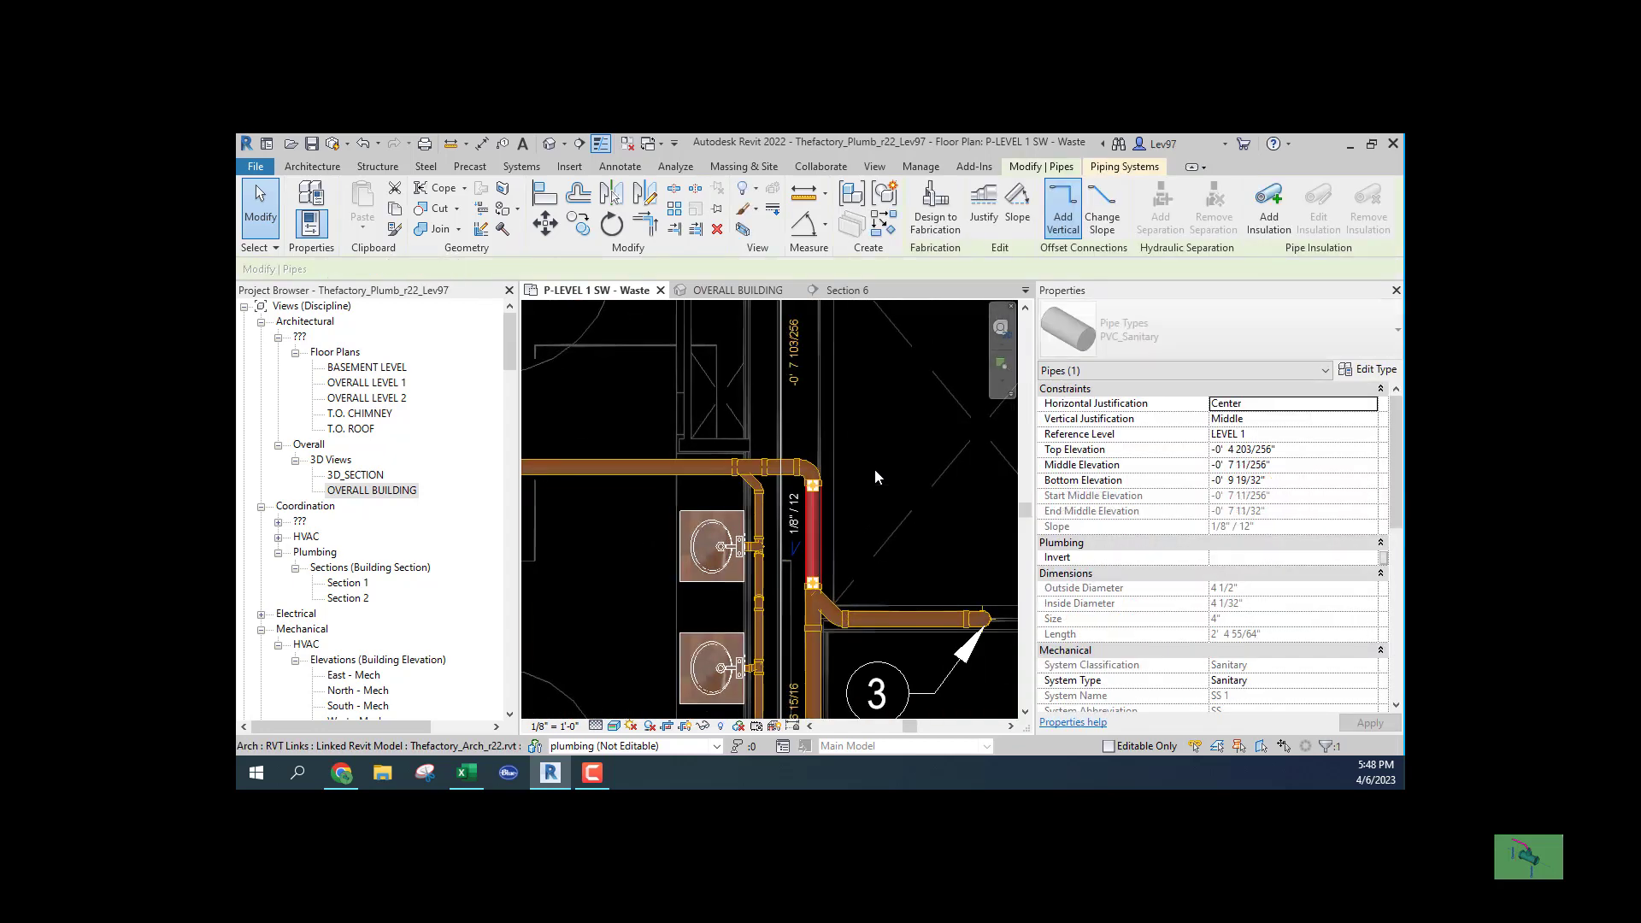
key(Left)
key(Left)
key(Left)
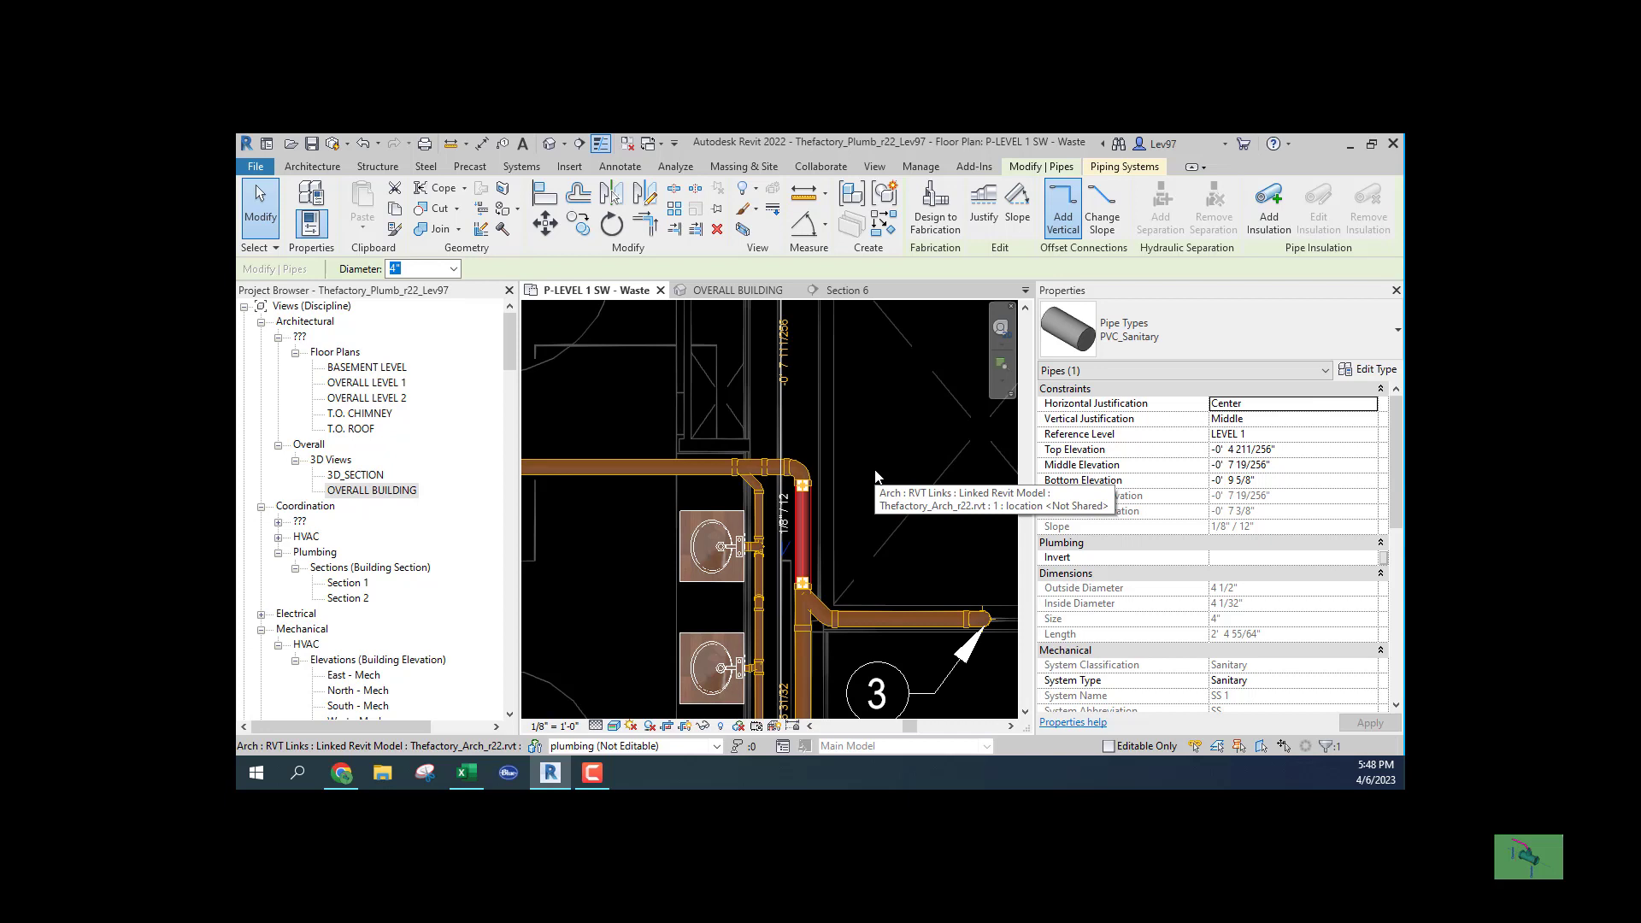
scroll(857, 478, down, 1)
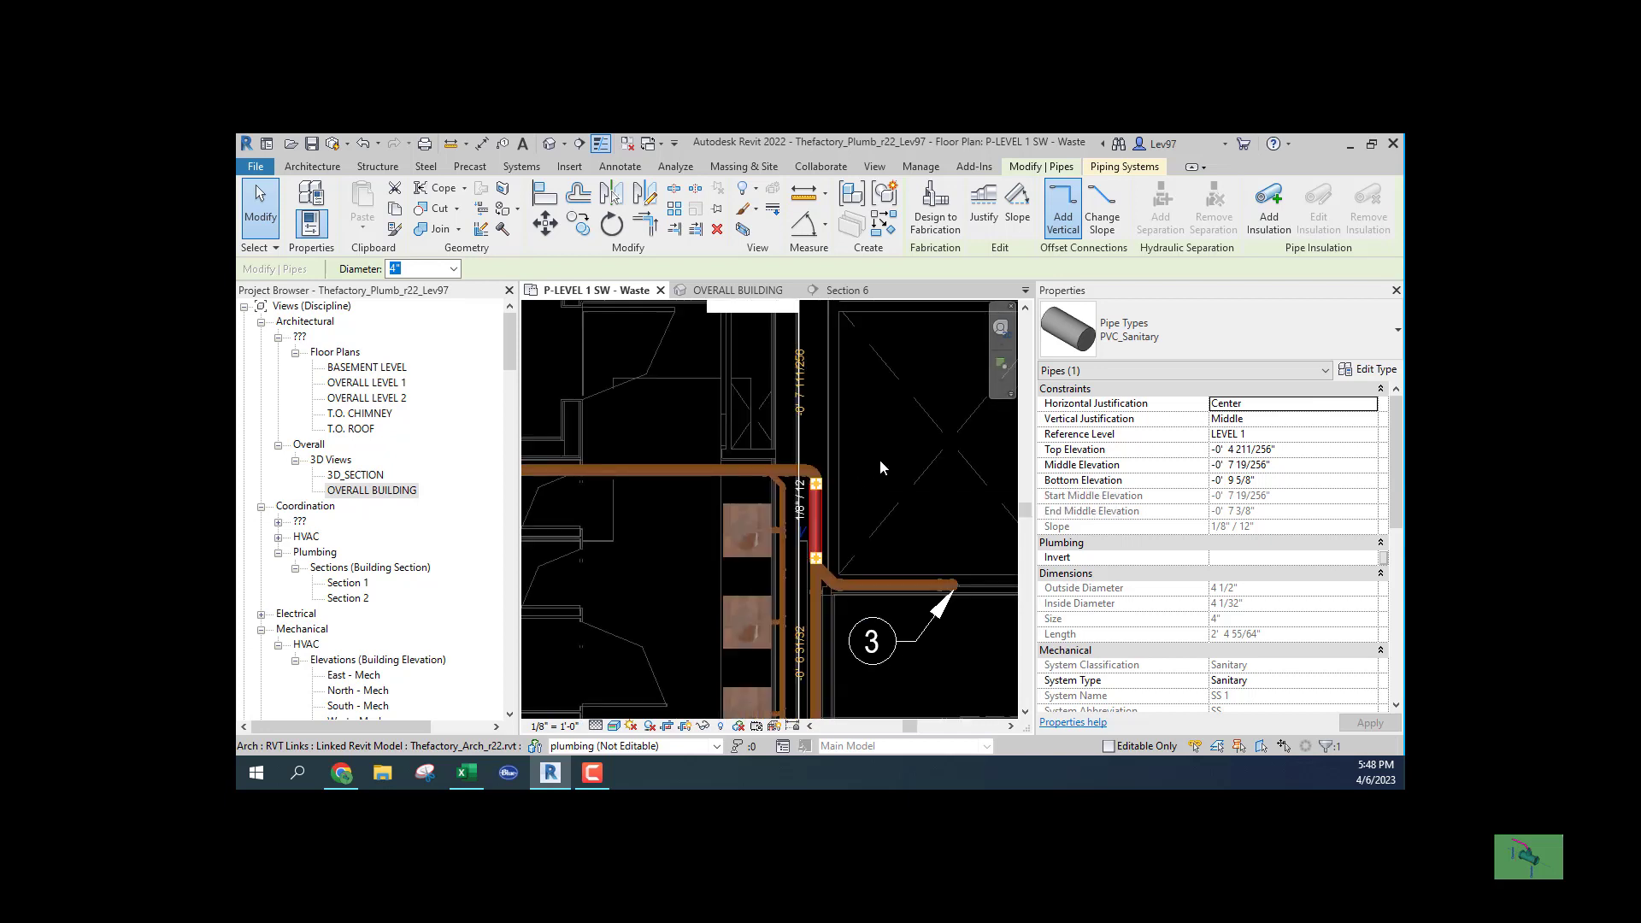
scroll(881, 462, down, 1)
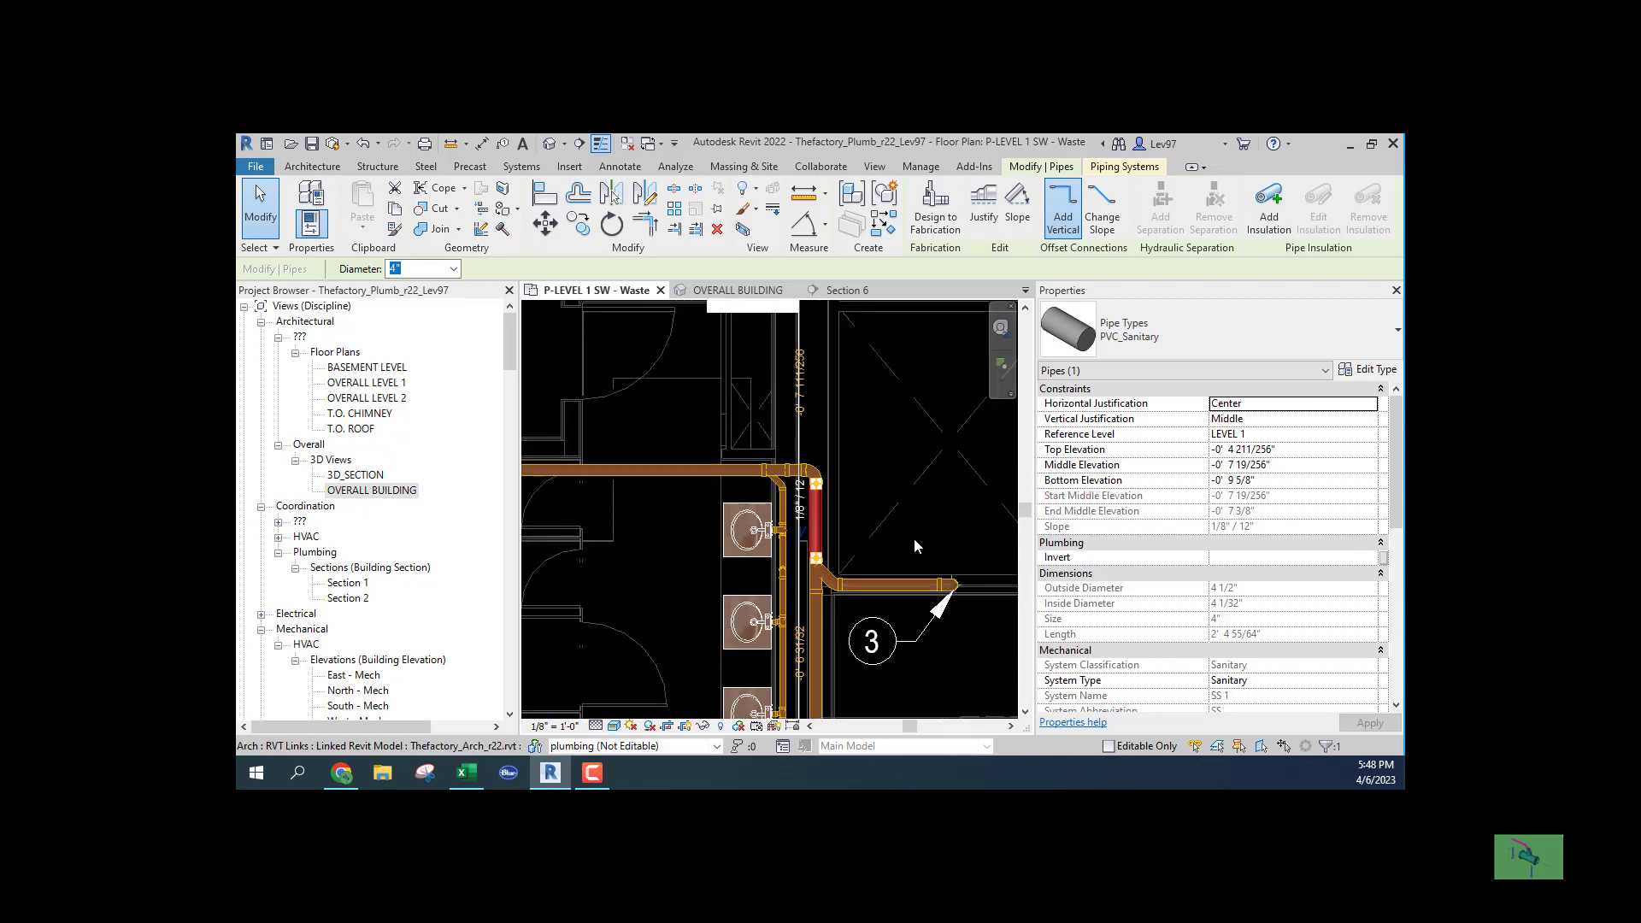
mouse_move(877, 515)
middle_down()
mouse_move(814, 571)
mouse_move(819, 454)
mouse_move(810, 476)
middle_up()
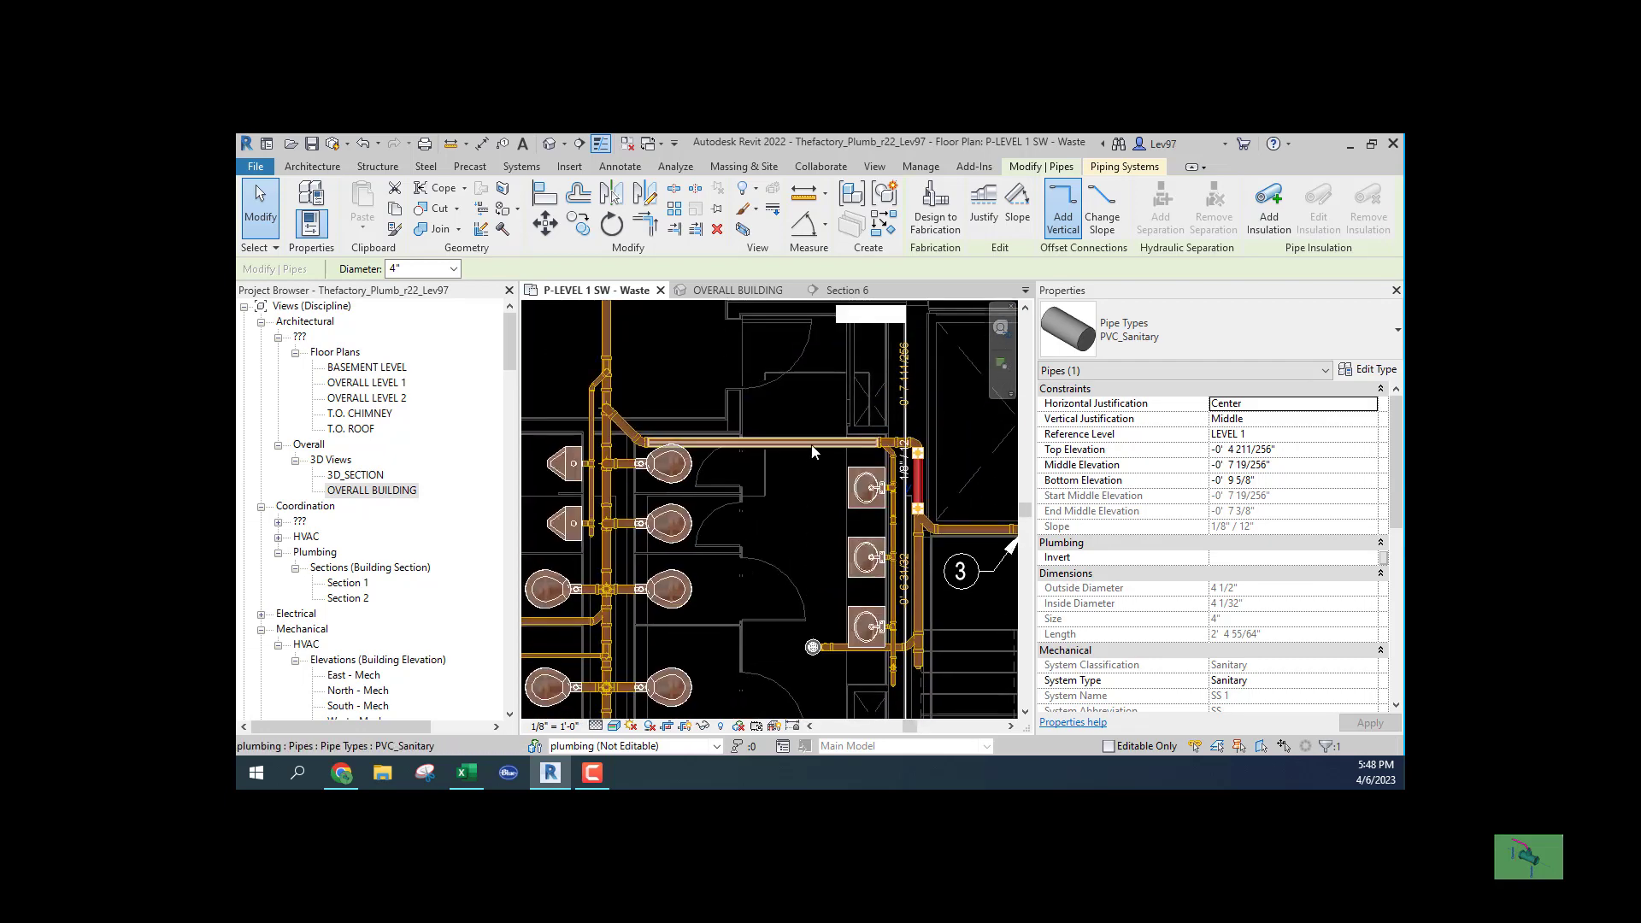
click(809, 445)
scroll(1207, 659, down, 3)
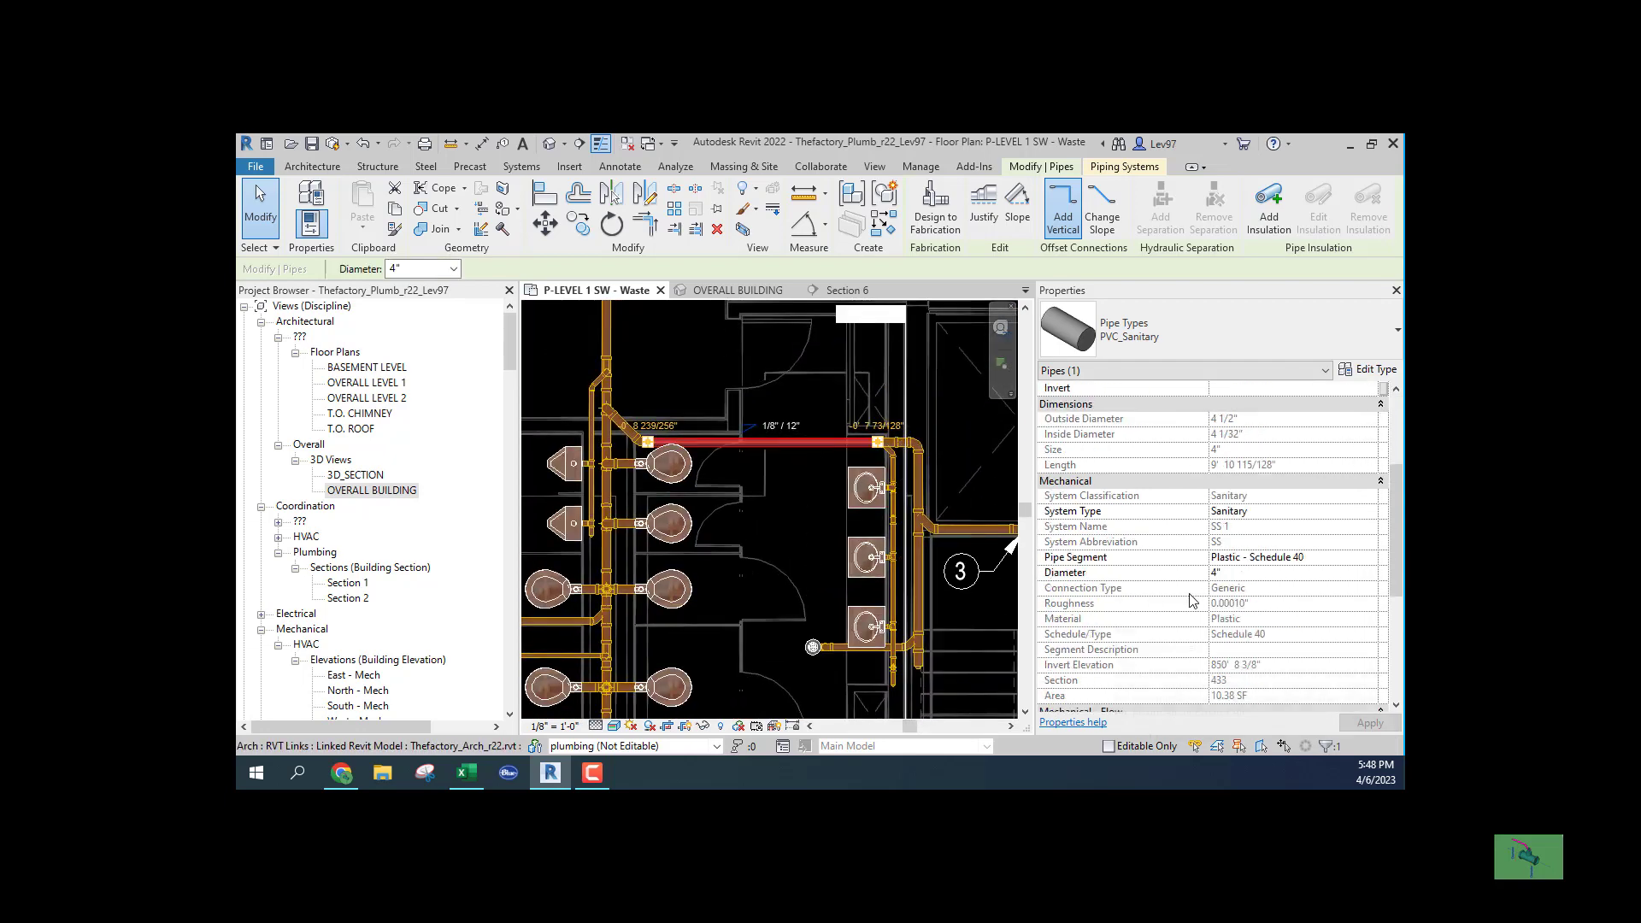
scroll(1208, 659, down, 3)
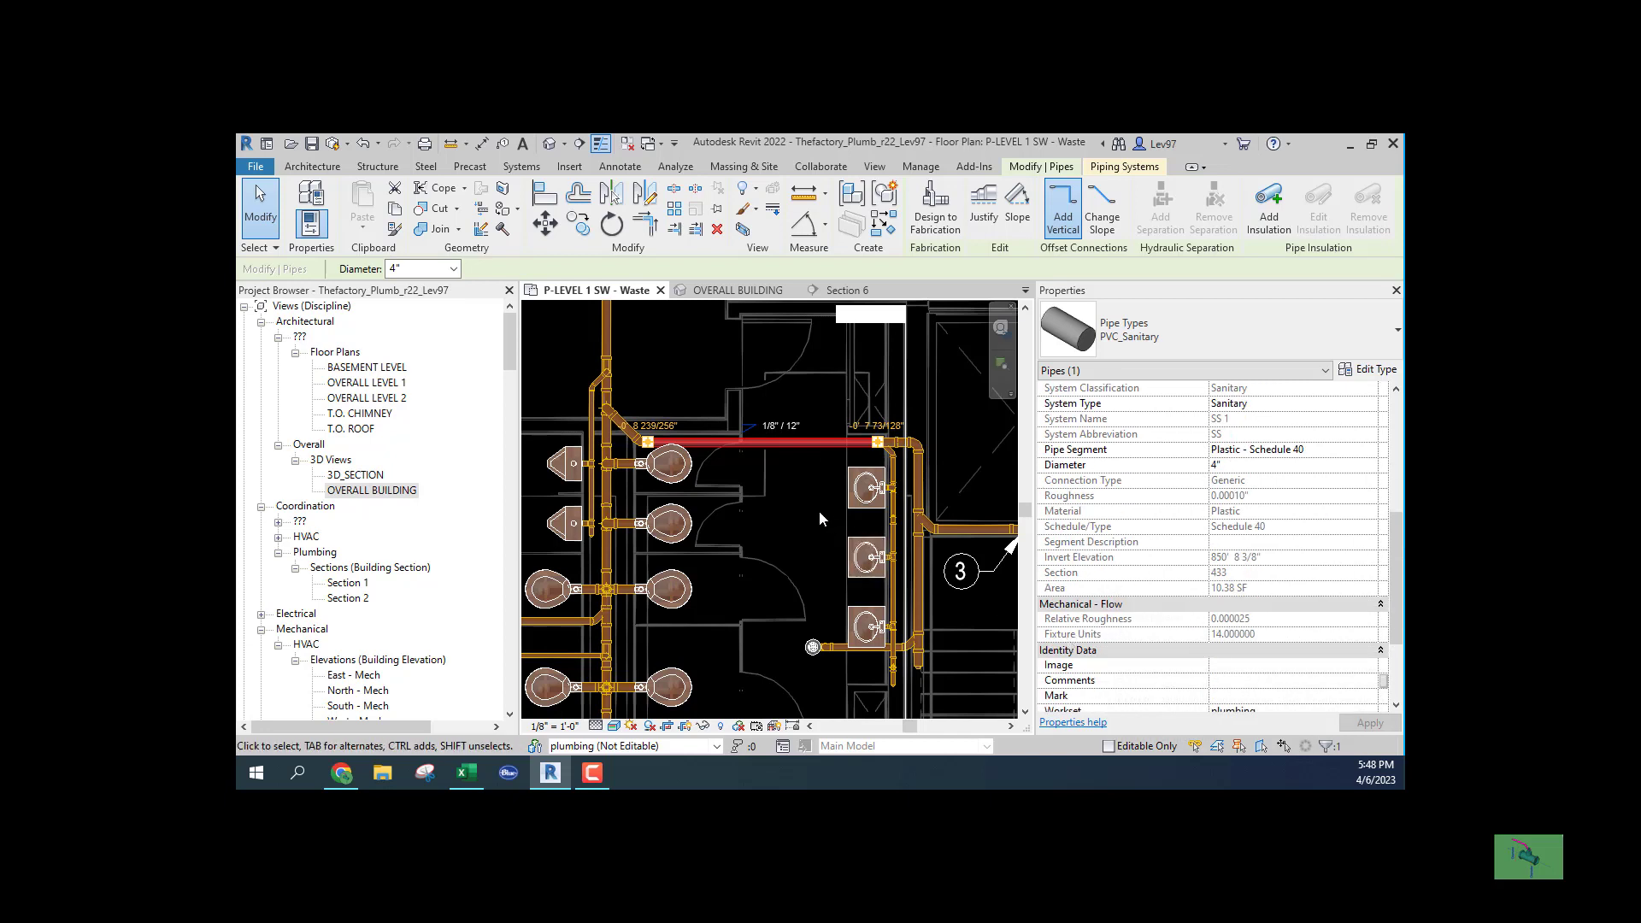
click(767, 515)
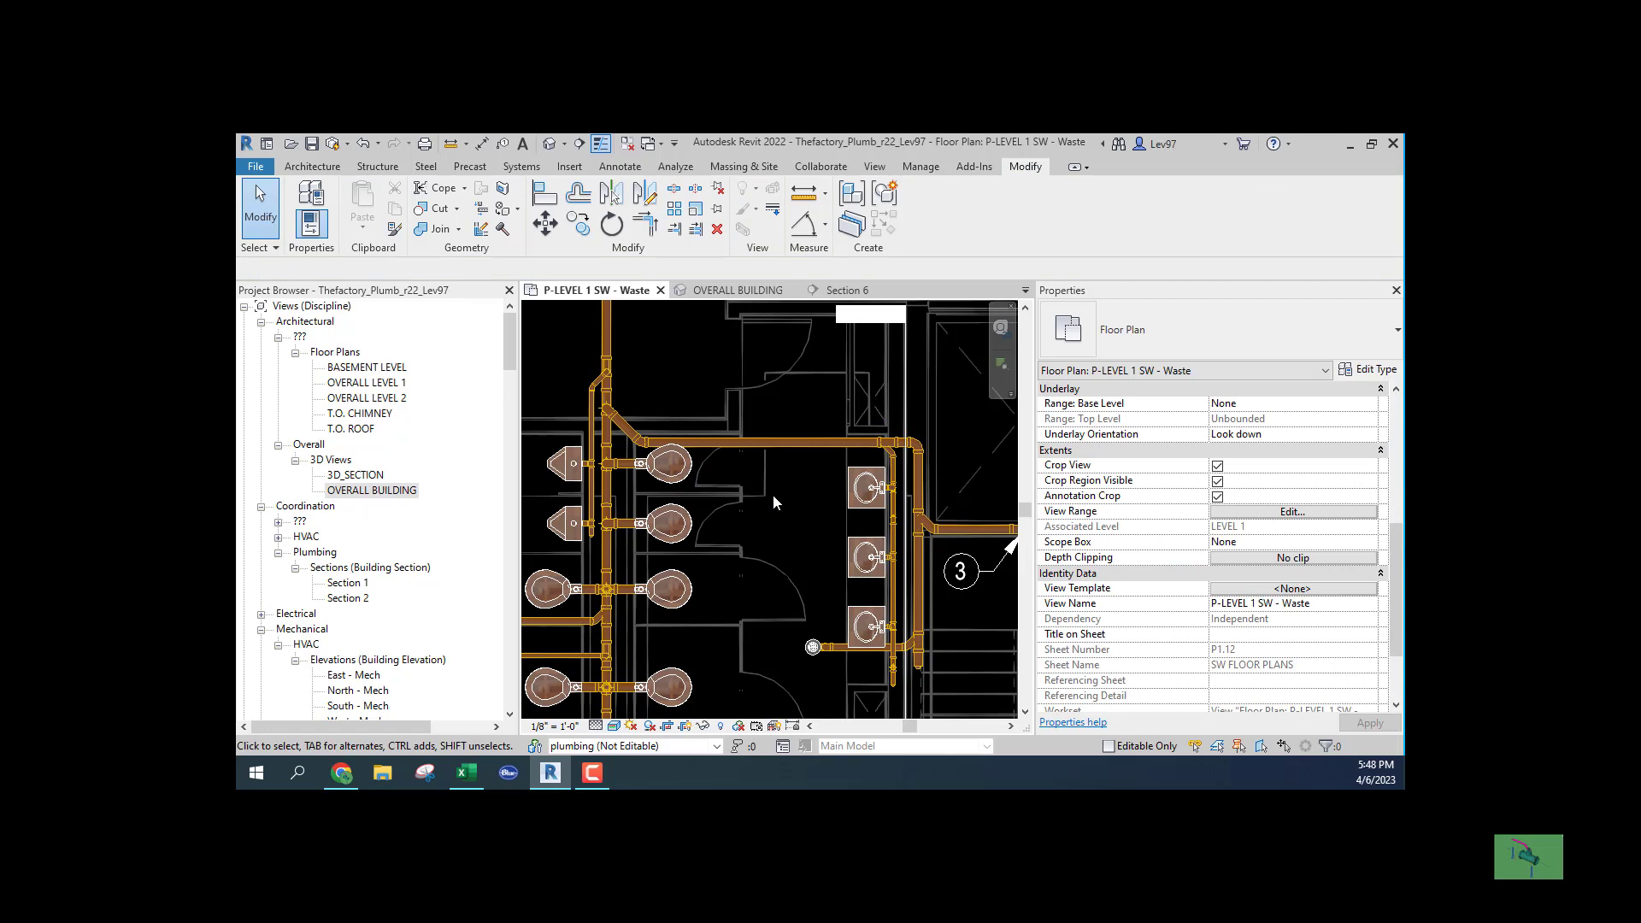